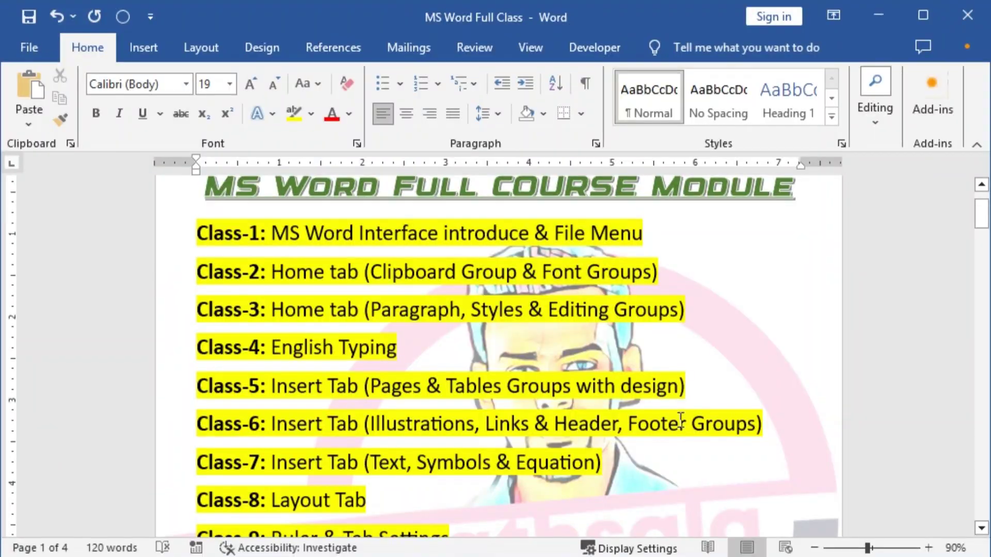
Scroll through the document, briefly selecting the Class-18 and Class-17 design titles.
scroll(619, 428, down, 3)
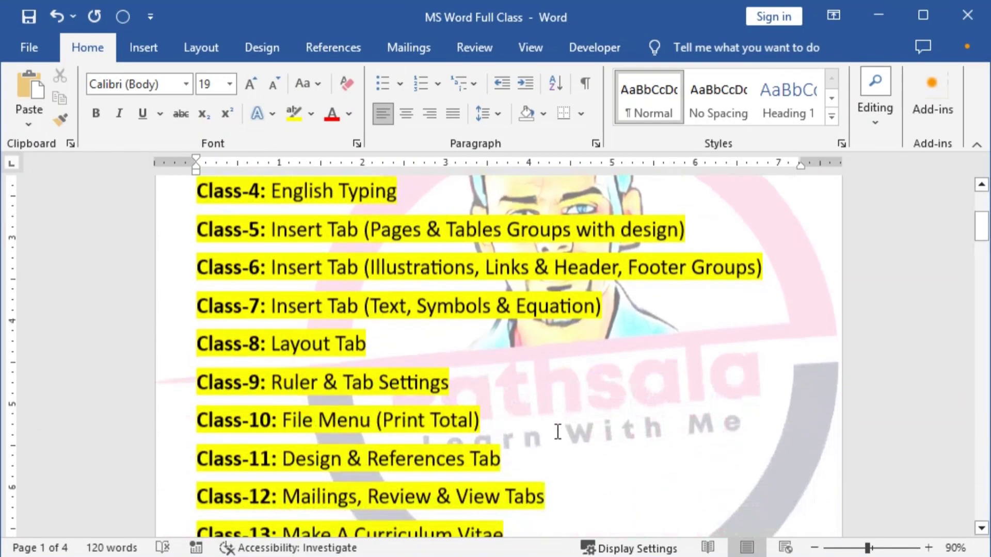
scroll(552, 432, down, 6)
scroll(516, 436, down, 1)
click(491, 441)
drag(482, 441, 193, 442)
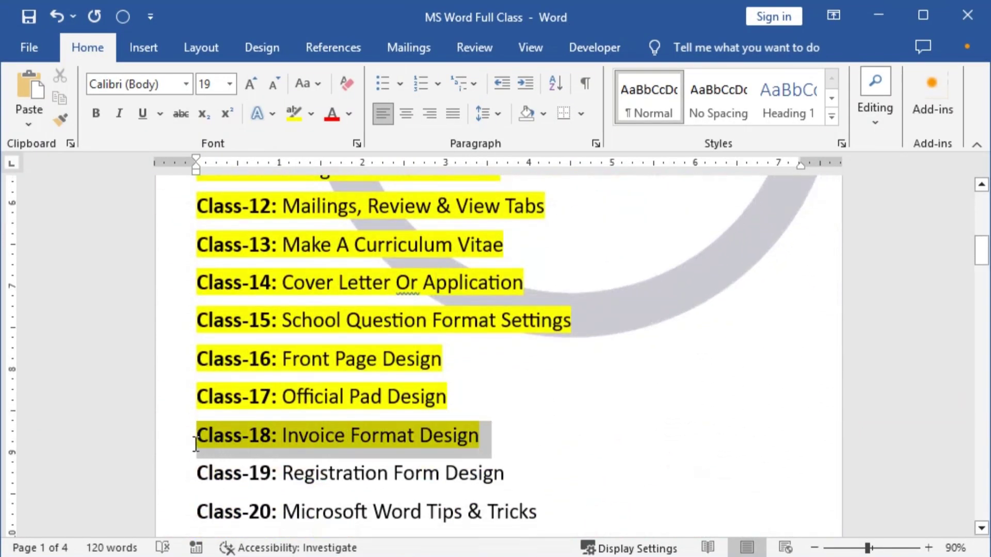
click(320, 436)
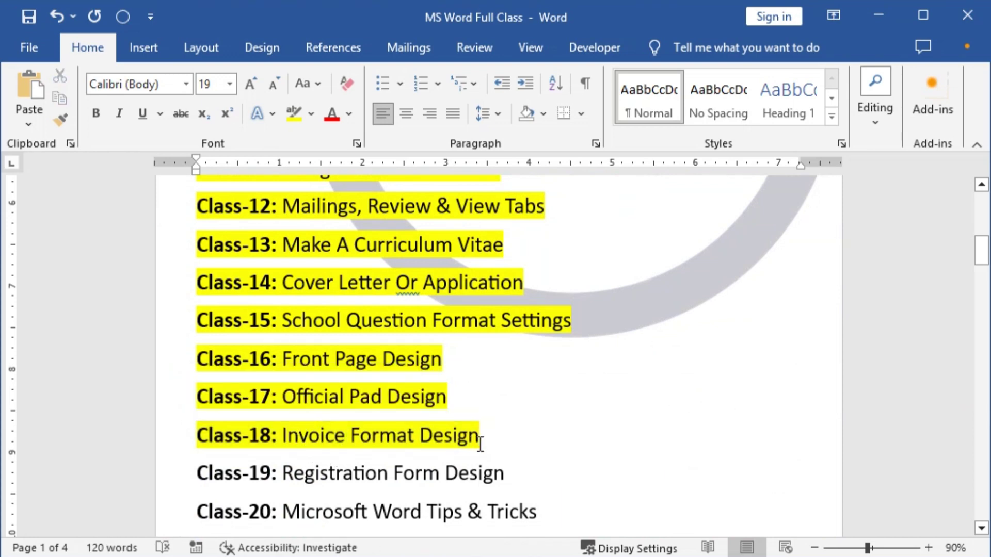
double_click(262, 398)
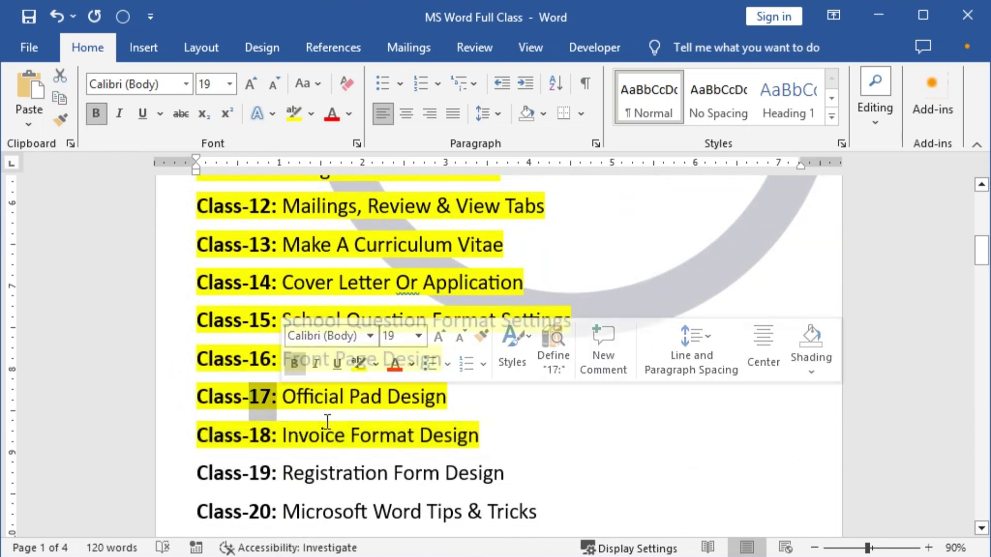
scroll(328, 426, up, 2)
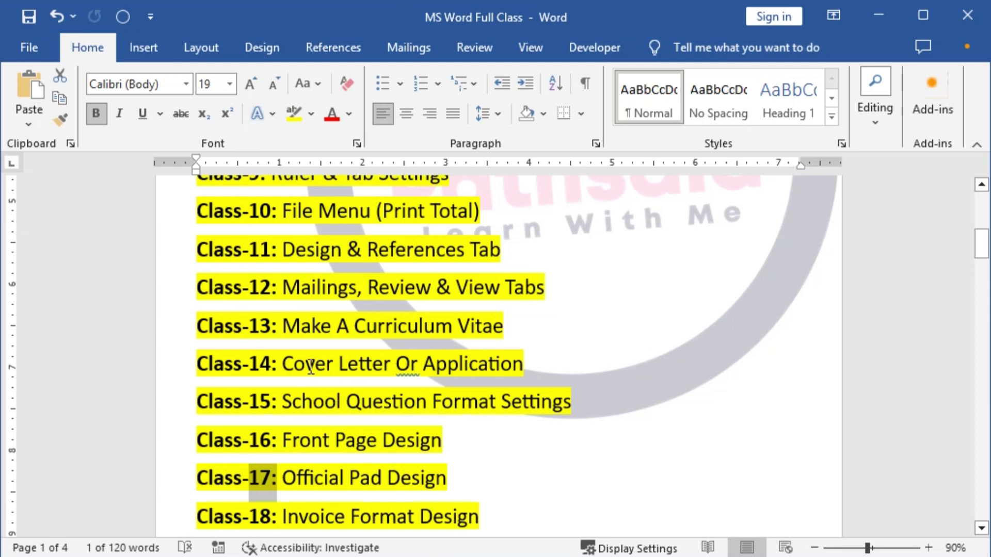
drag(312, 364, 348, 367)
drag(282, 327, 349, 326)
scroll(385, 418, up, 1)
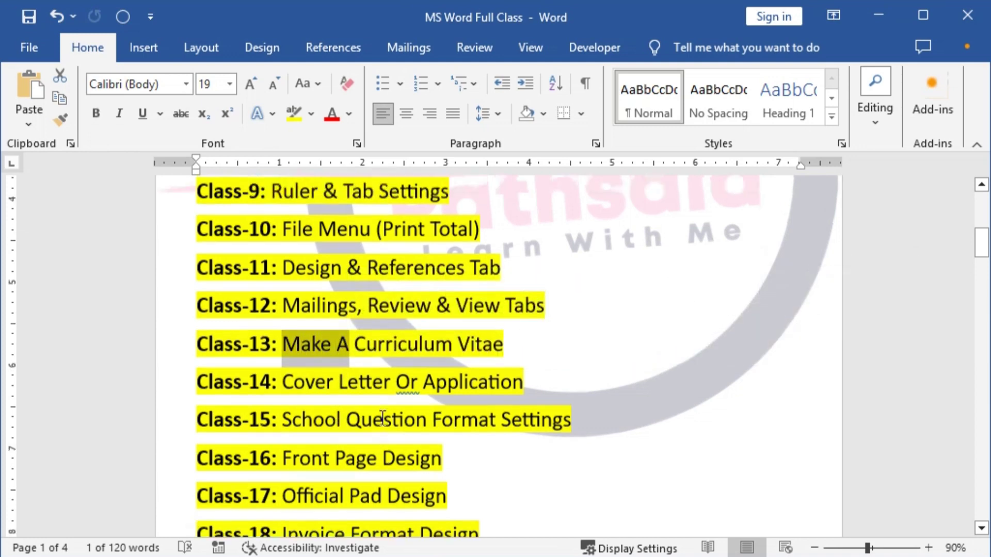
scroll(403, 454, up, 3)
scroll(402, 454, up, 4)
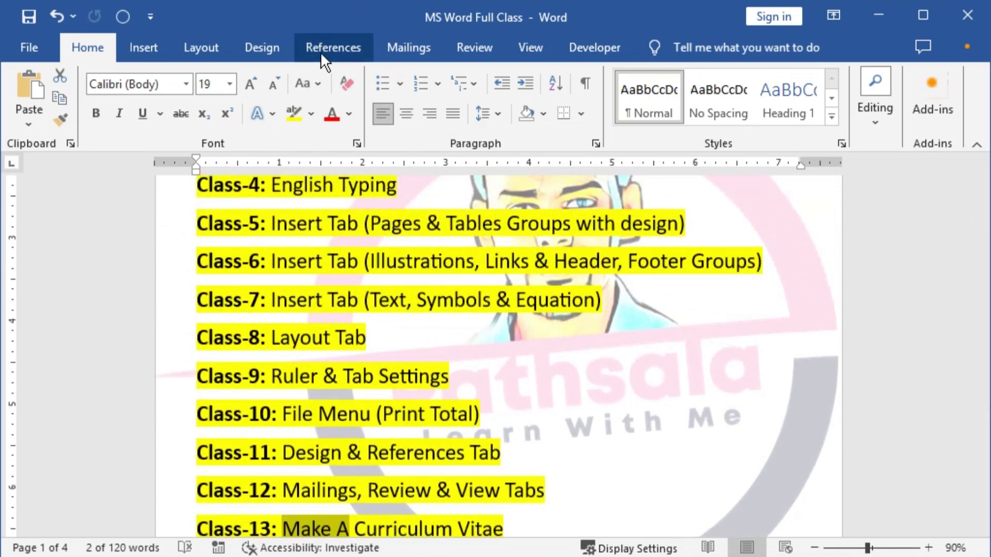
Look over the Design and Layout ribbon options, then return to the Class-18 line.
click(255, 46)
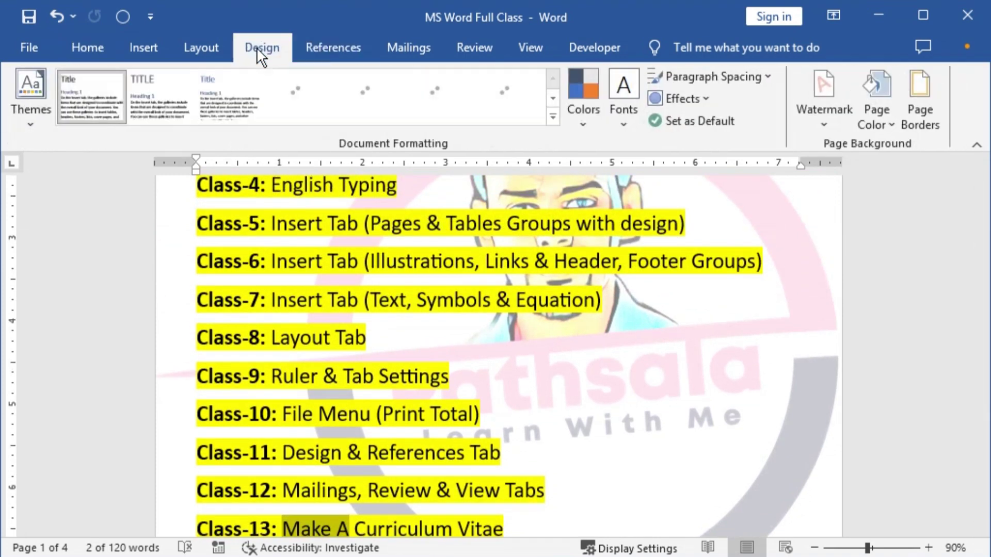
click(198, 49)
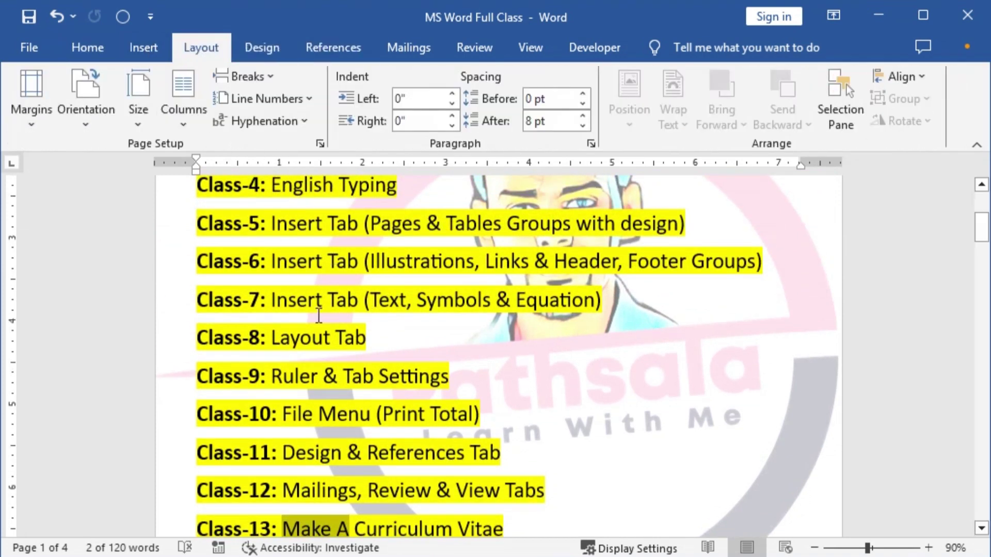
scroll(395, 440, down, 2)
scroll(395, 441, down, 8)
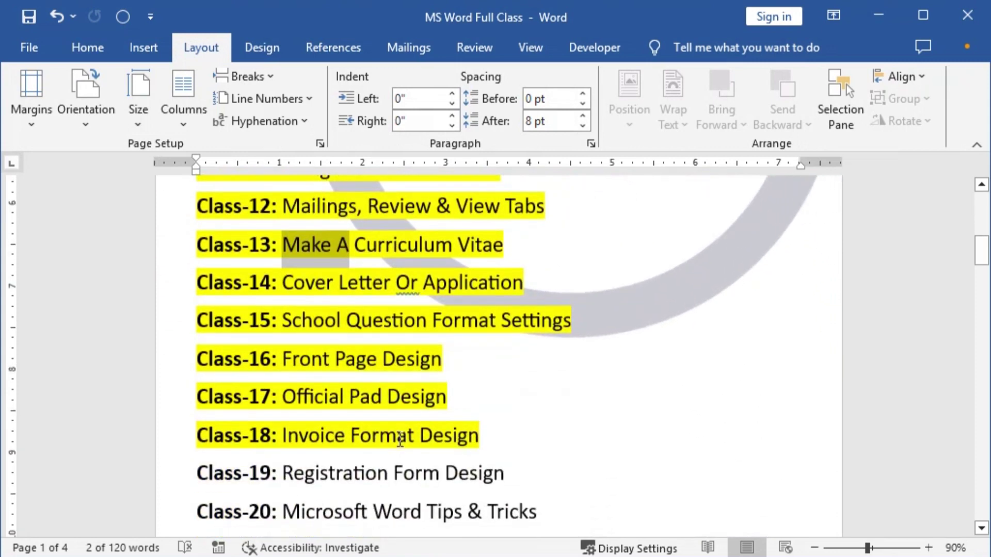
click(408, 437)
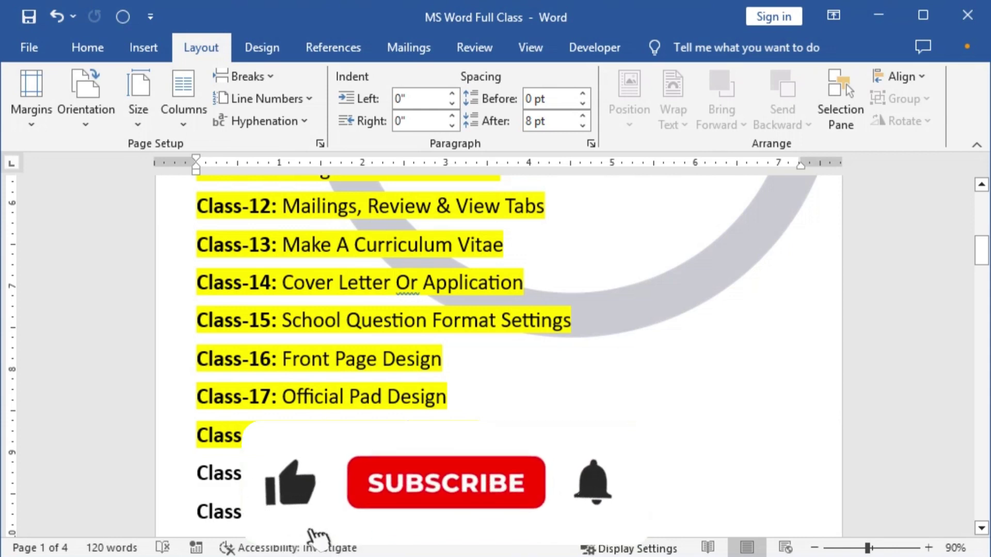
scroll(495, 310, down, 2)
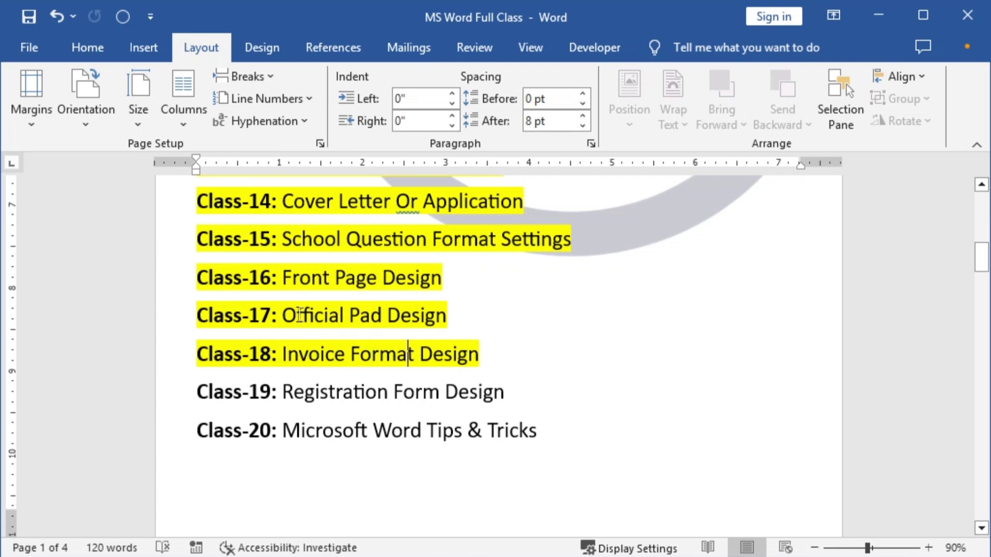
Select Official Pad Design, then scroll through the letterhead's header and contact footer.
drag(326, 314, 446, 316)
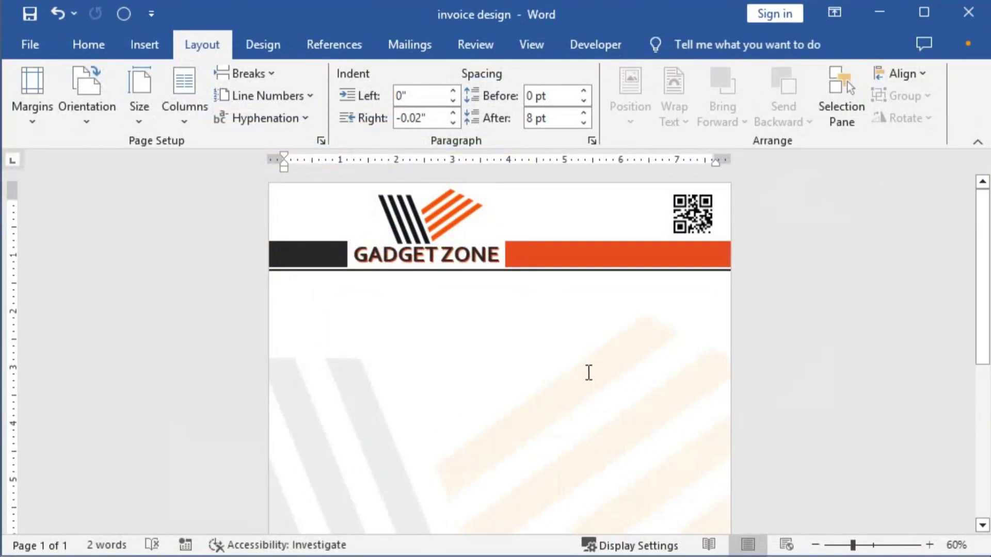
scroll(594, 371, down, 5)
scroll(593, 374, down, 2)
scroll(588, 382, up, 2)
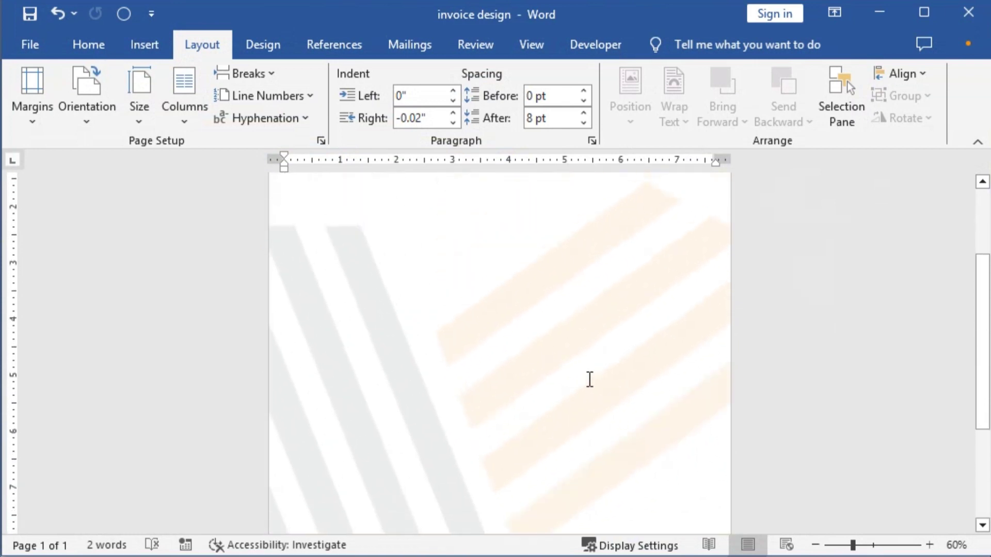
scroll(590, 380, up, 5)
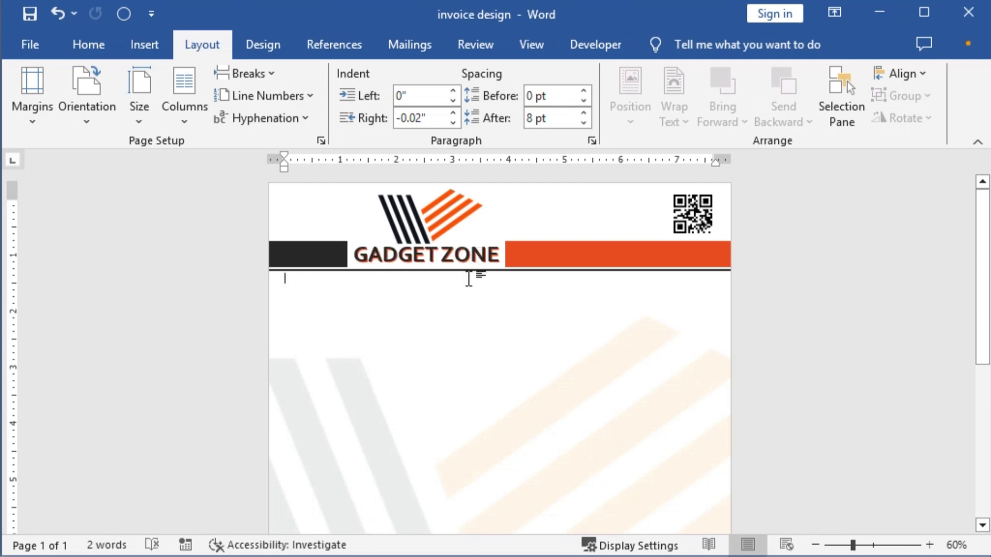
scroll(467, 281, down, 2)
scroll(458, 370, down, 3)
scroll(400, 445, up, 3)
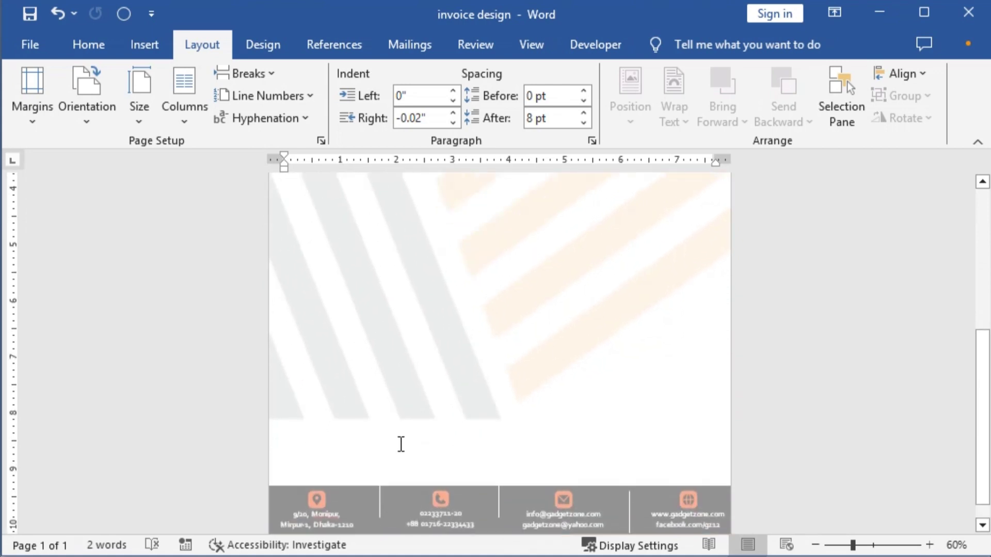
key(ctrl+p)
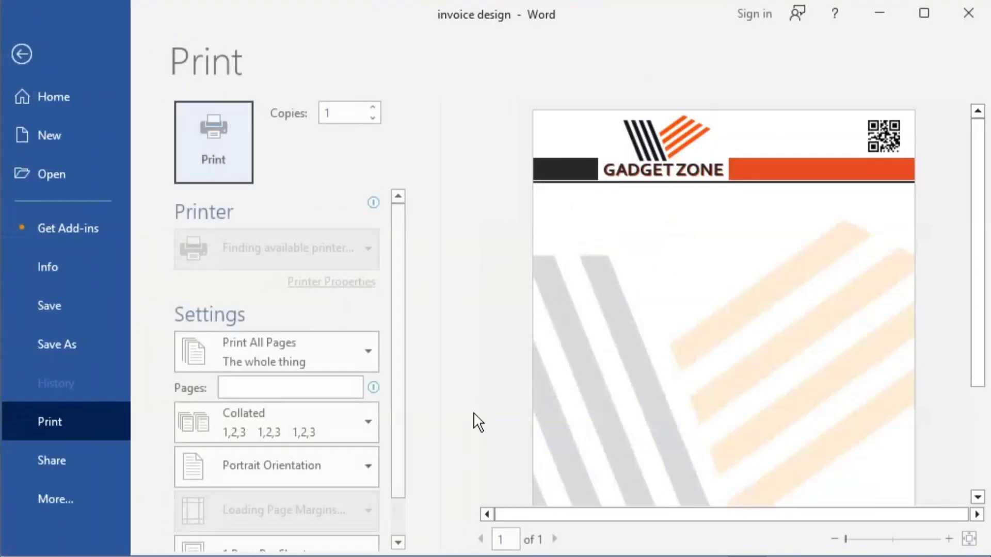
scroll(764, 362, down, 3)
scroll(767, 377, up, 3)
scroll(769, 388, up, 1)
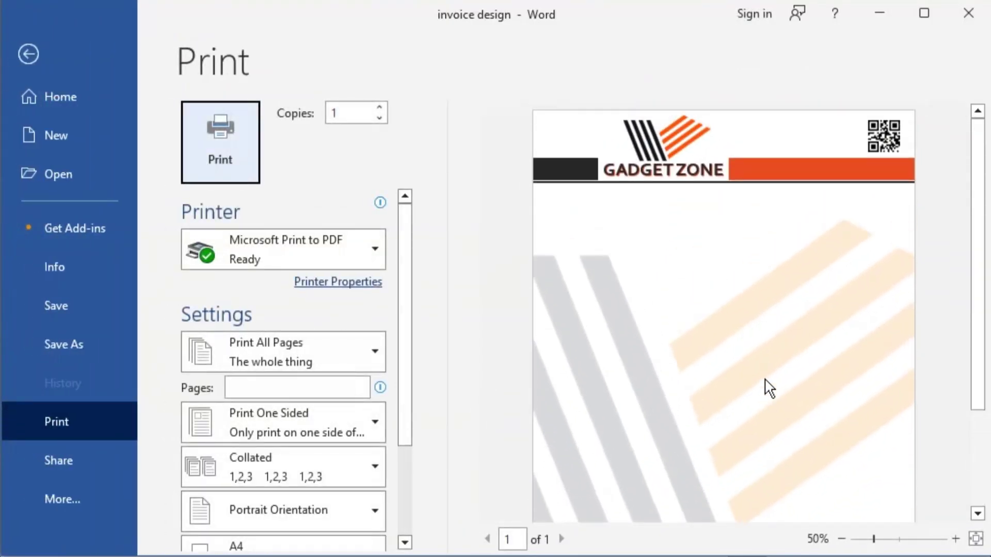
scroll(764, 384, down, 3)
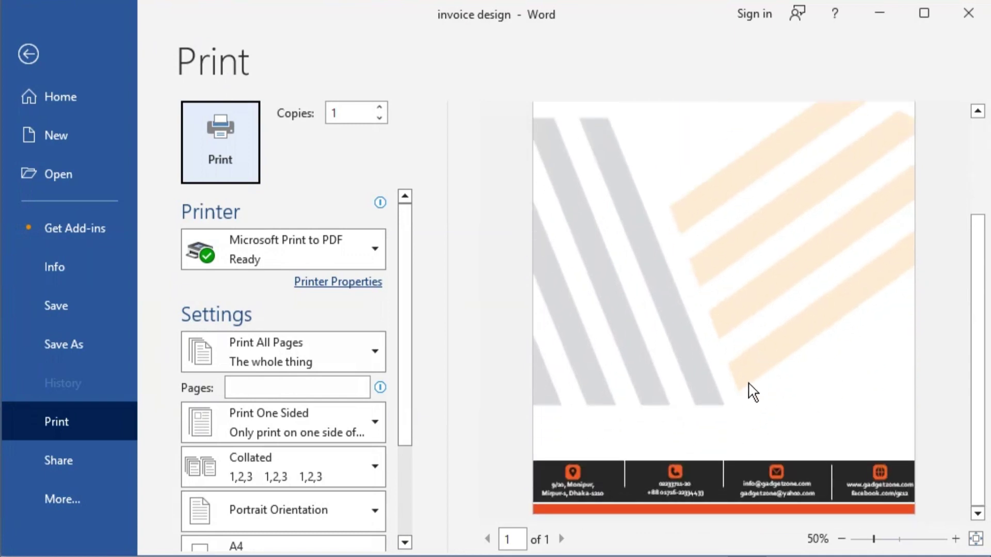
scroll(749, 390, up, 2)
scroll(751, 398, up, 1)
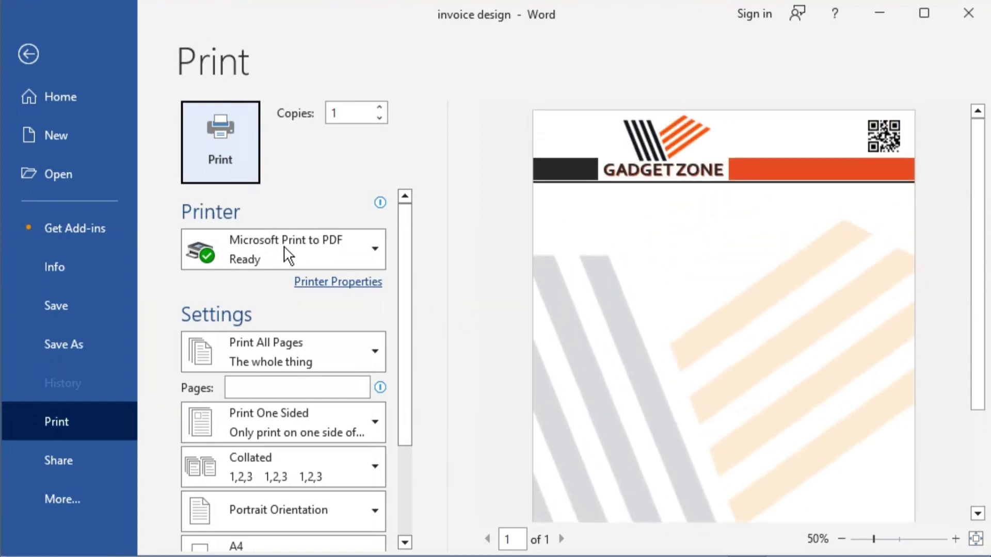
click(51, 60)
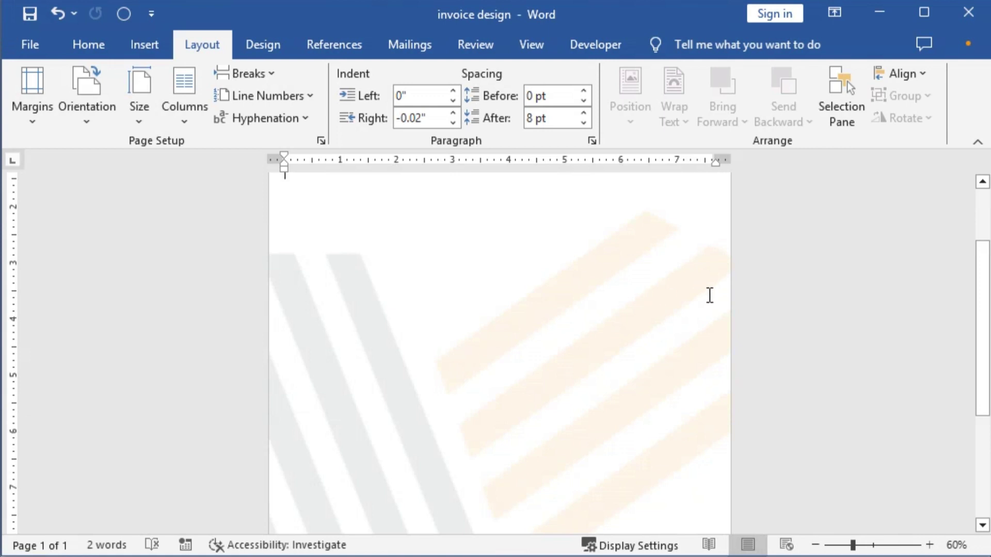
scroll(367, 325, up, 3)
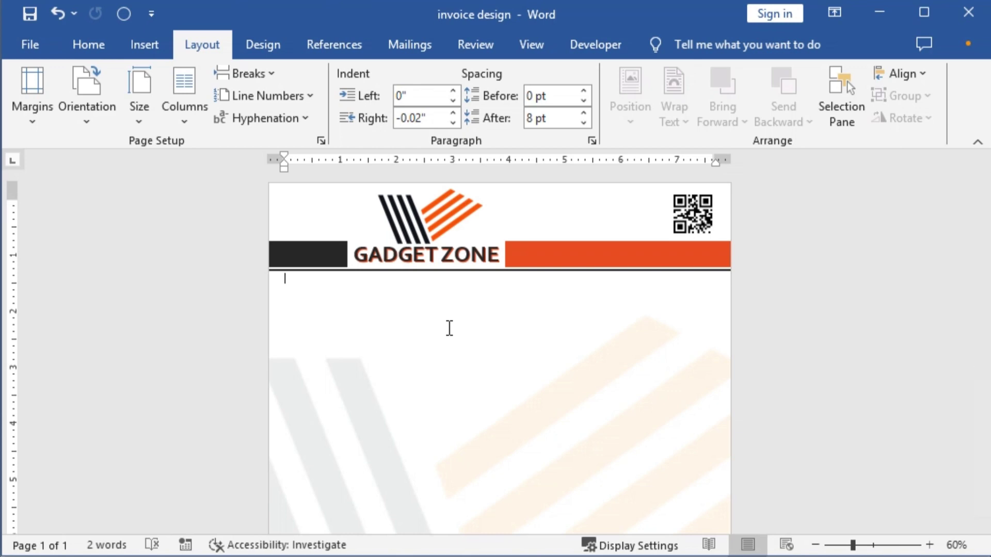
key(alt+p)
key(s)
key(p)
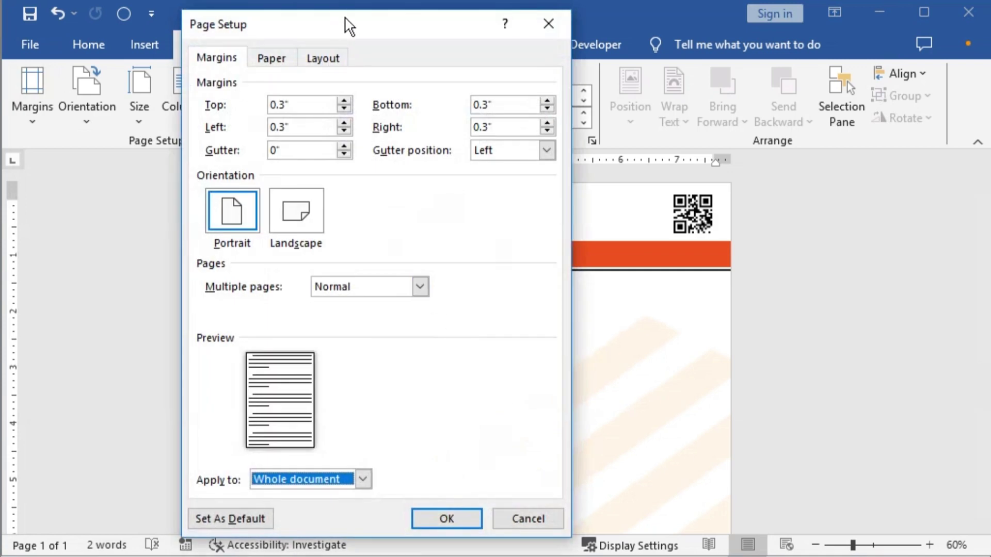
drag(347, 26, 353, 26)
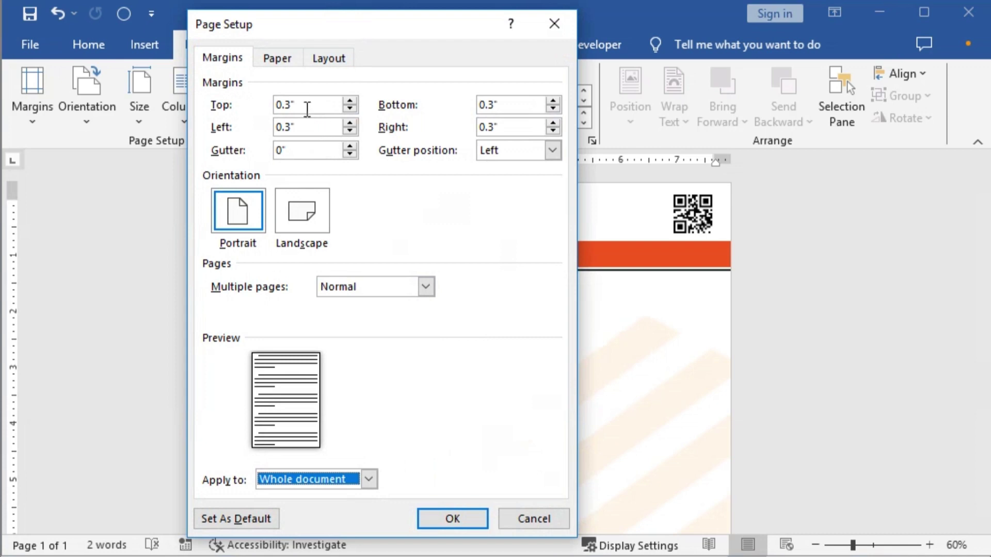
double_click(306, 107)
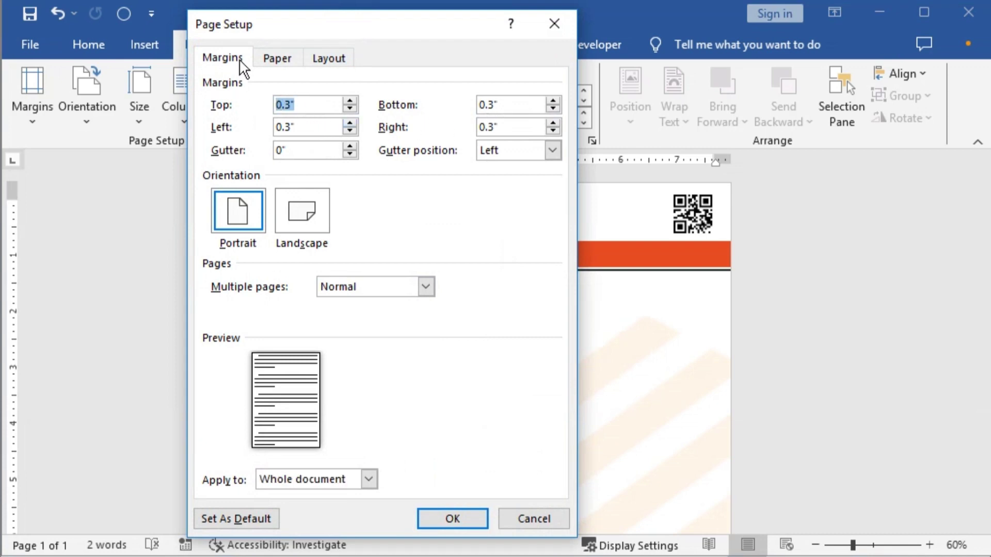
click(276, 59)
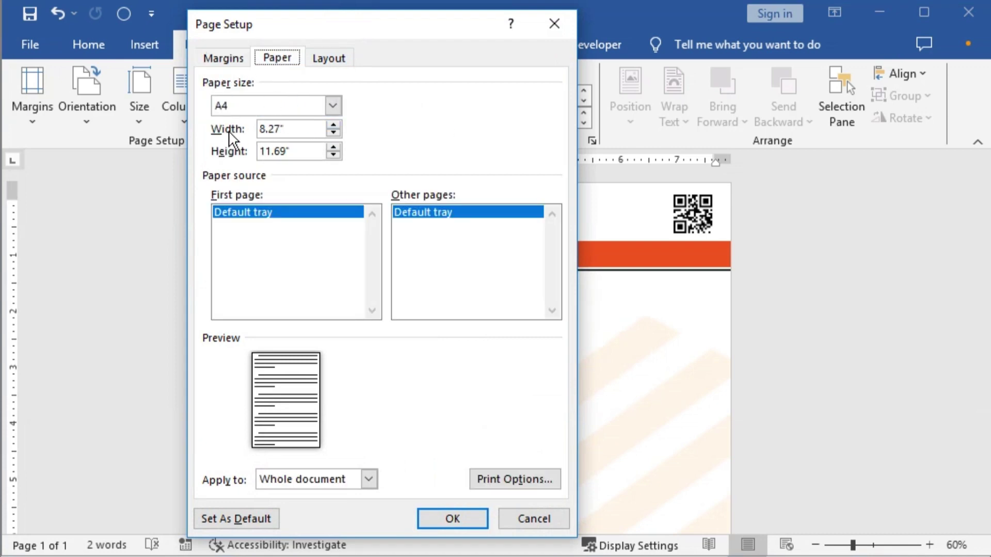
click(453, 519)
ctrl+scroll(439, 444, up, 4)
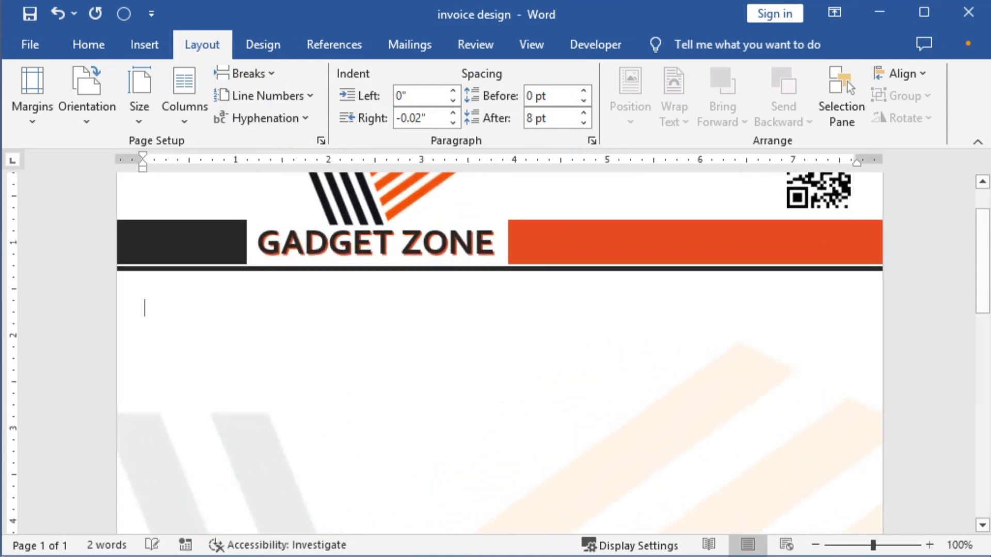
Type 'Invoice / Bill', centre it, make it bold, enlarge it three sizes, and move below it.
text(Invoic)
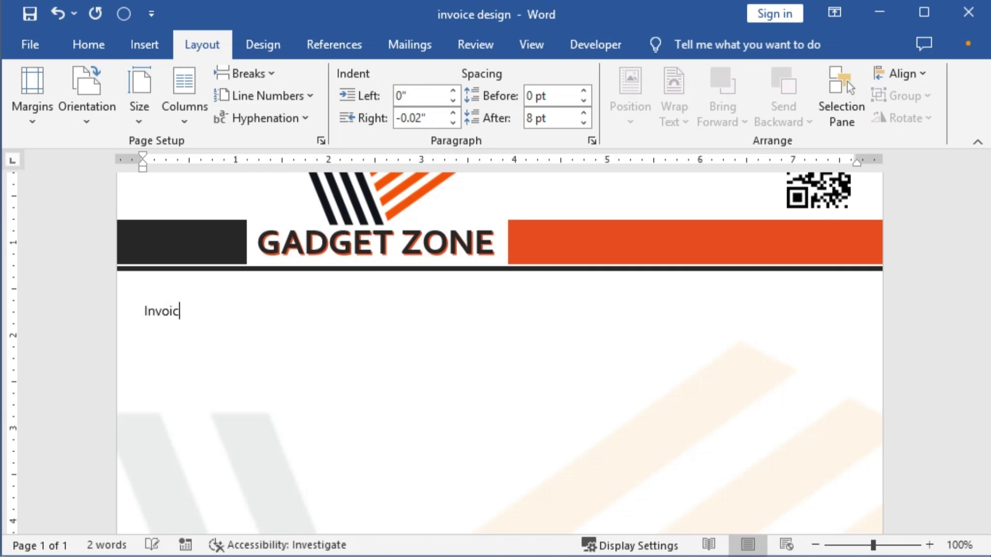
text(e / Bill)
key(ctrl+e)
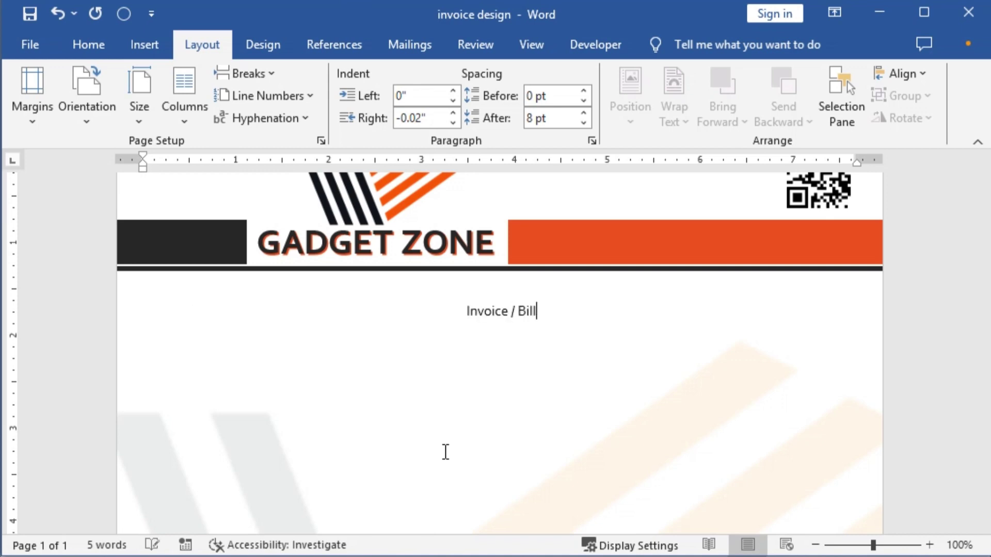
key(shift+End)
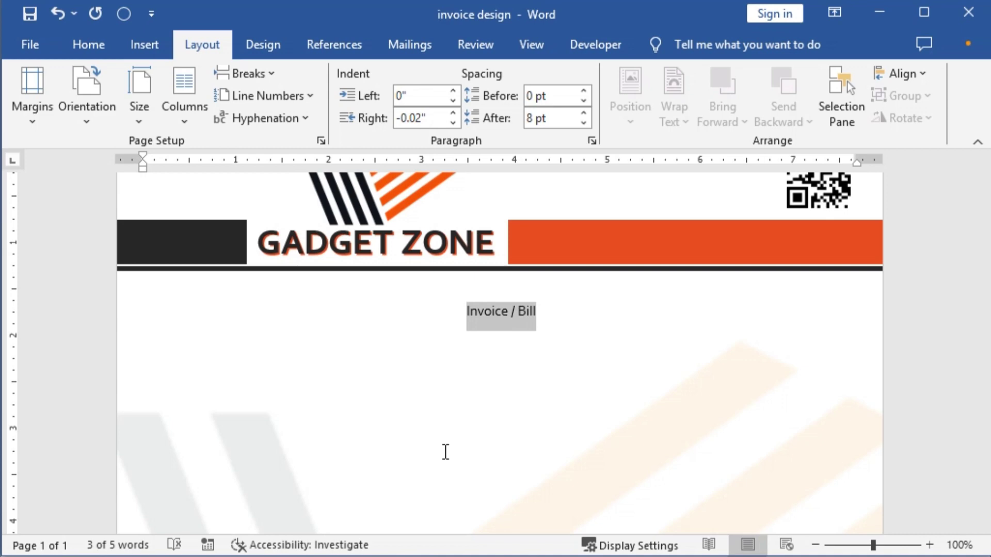
key(ctrl+shift+period)
key(ctrl+shift+period)
key(ctrl+shift+period)
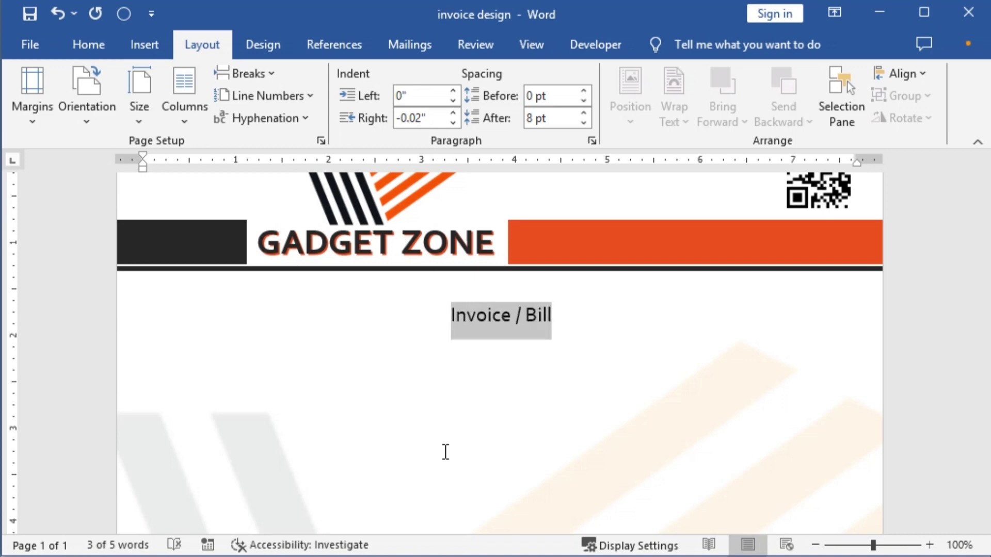
key(ctrl+shift+period)
key(ctrl+shift+period)
key(ctrl+shift+period)
key(ctrl+b)
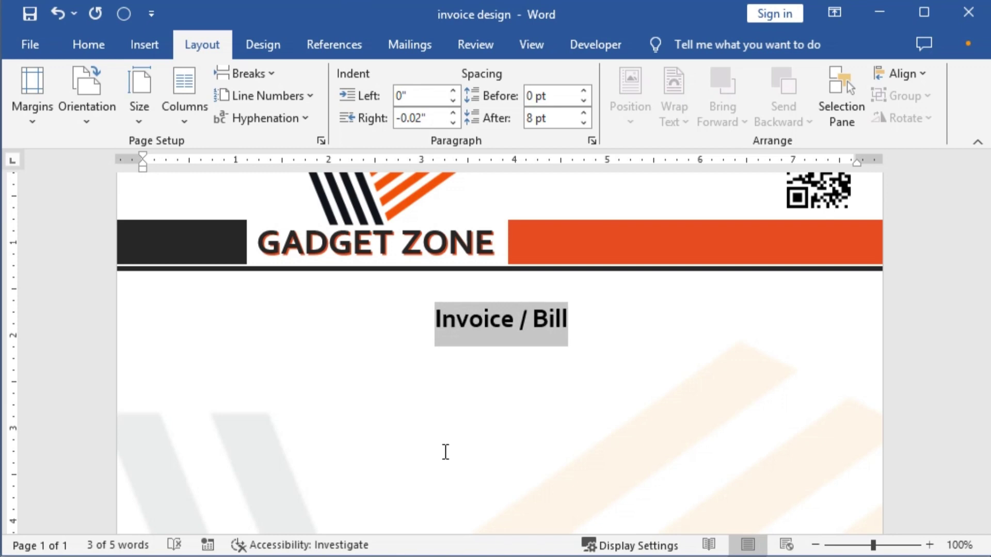
key(ctrl+shift+period)
key(ctrl+shift+period)
click(445, 452)
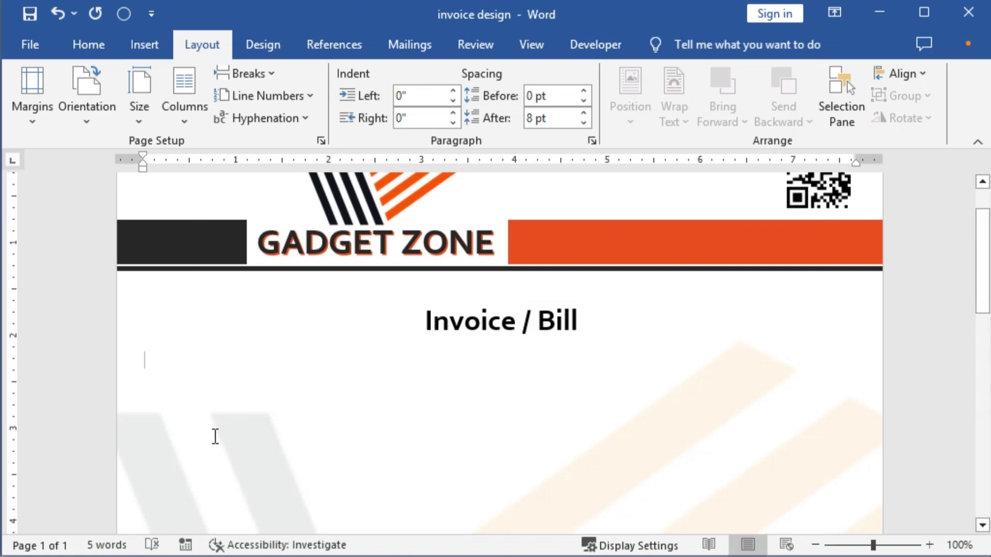
Insert a two-column, one-row table below the title.
click(159, 40)
click(145, 123)
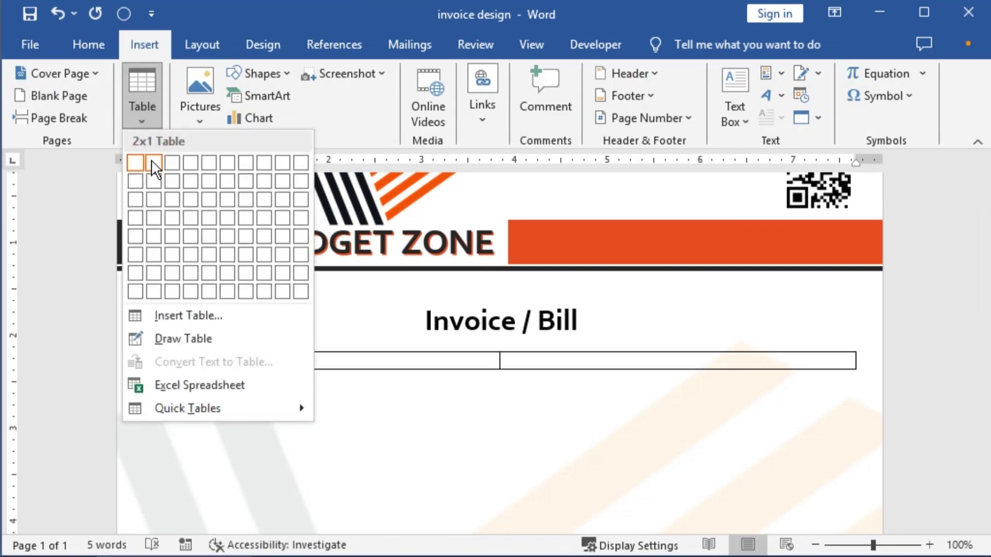
click(154, 164)
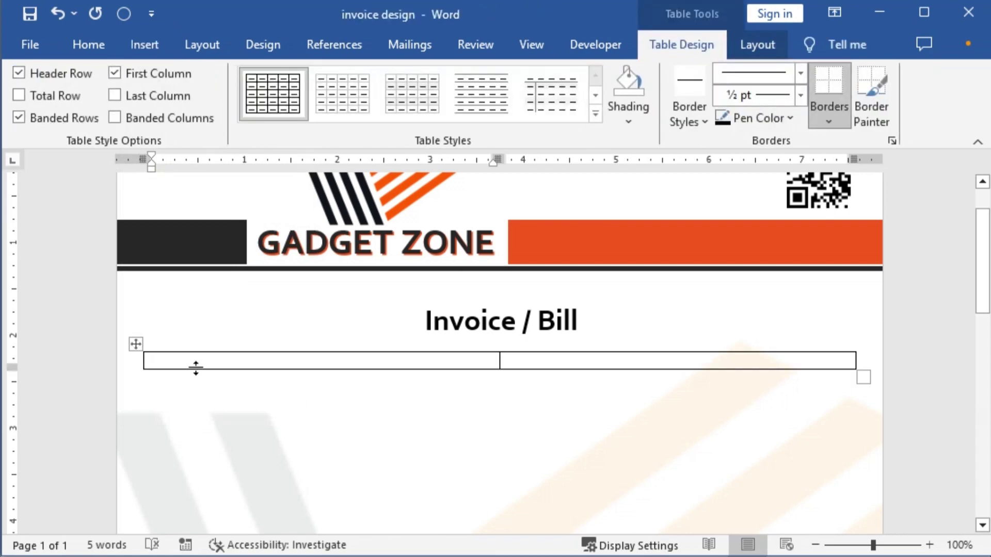
Type 'Order Details' in the first cell, fixing the 'Detials' typo, and start a new line.
text(O)
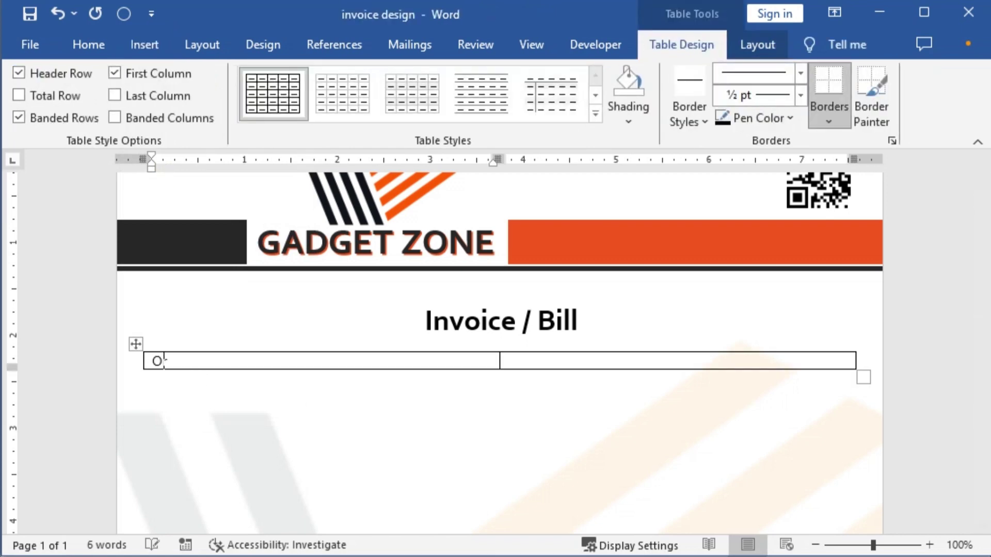
text(rder Detia)
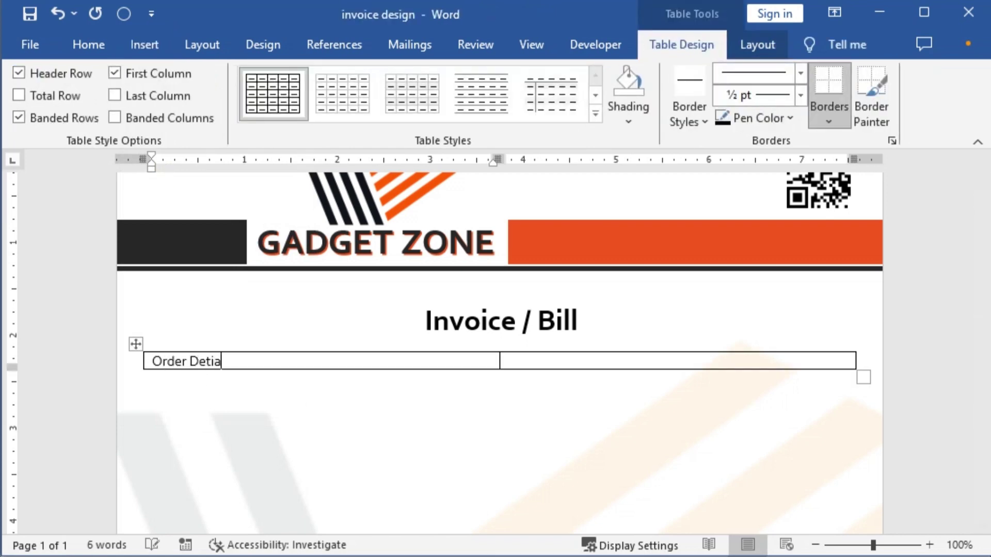
text(ls)
key(Return)
ctrl+scroll(298, 436, up, 2)
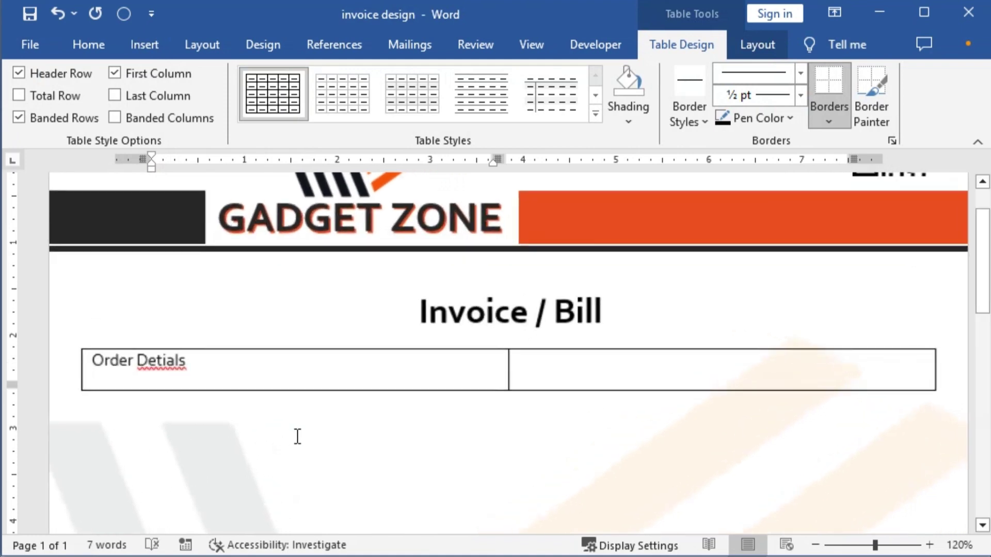
click(173, 361)
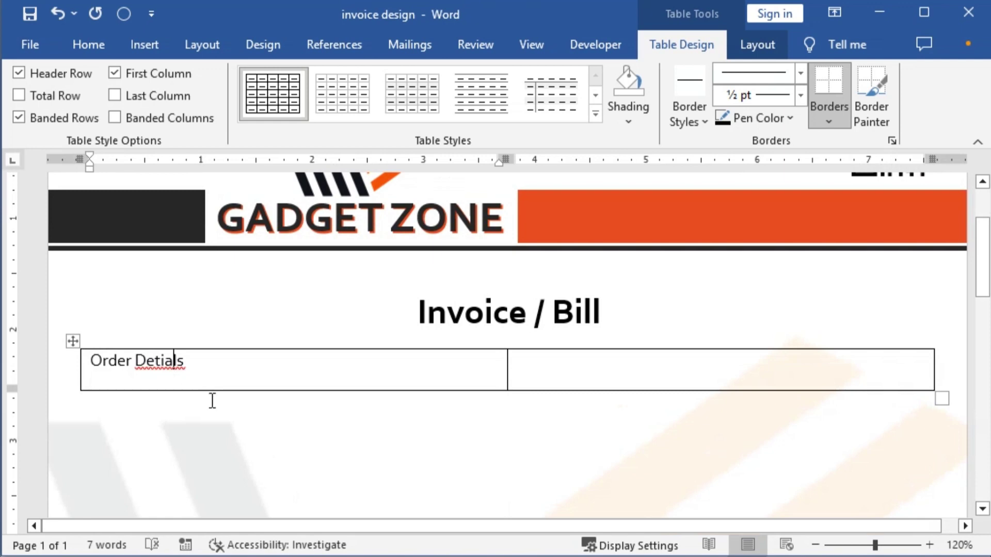
key(BackSpace)
key(BackSpace)
text(ai)
click(184, 361)
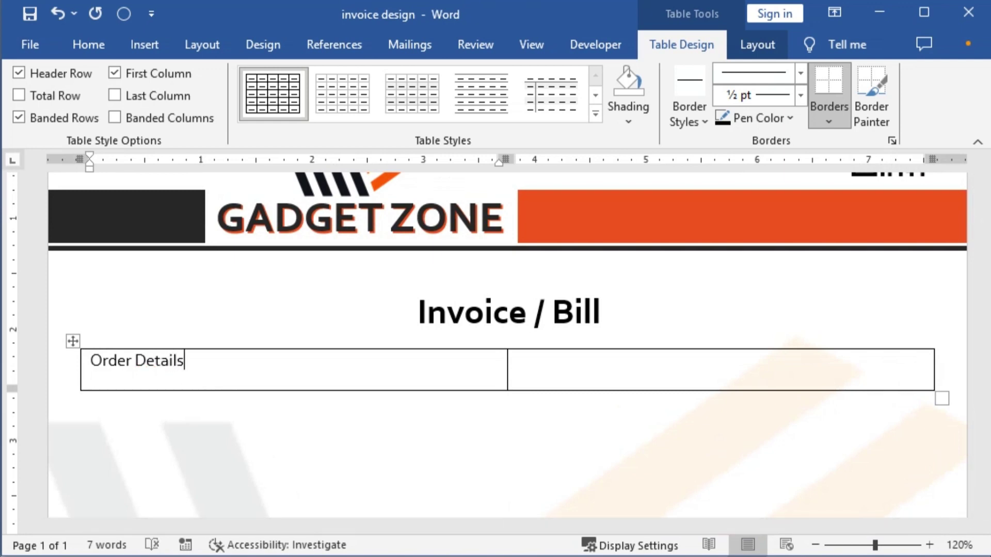
key(Return)
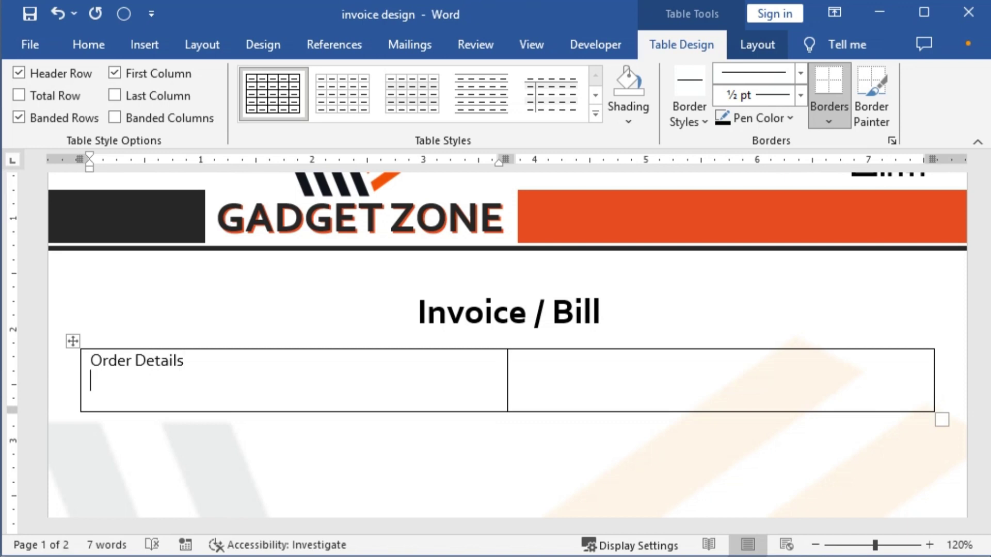
List Date, Sales Order No: and Sold by: on separate lines in the left cell.
text(Dat)
text(e:)
key(Return)
text(S)
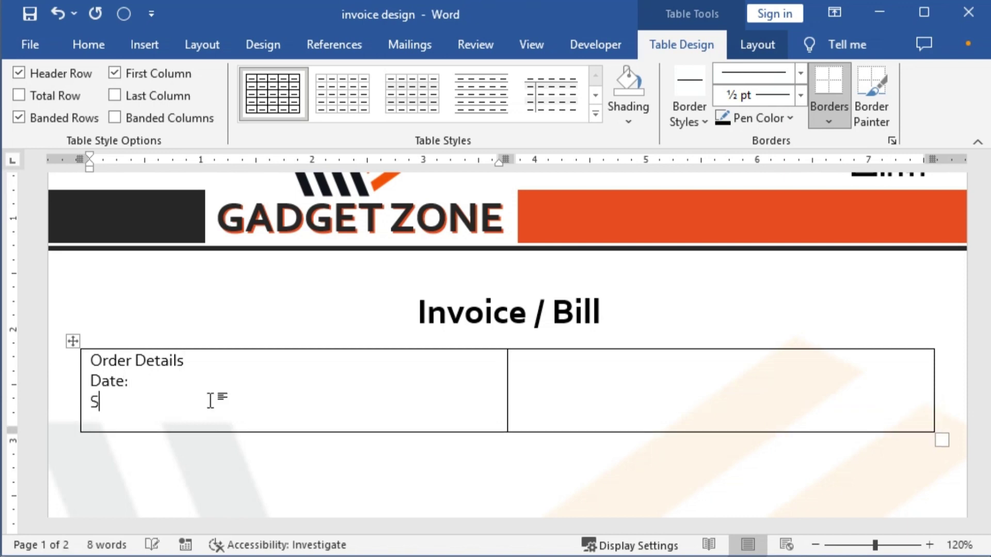
text(ales Or)
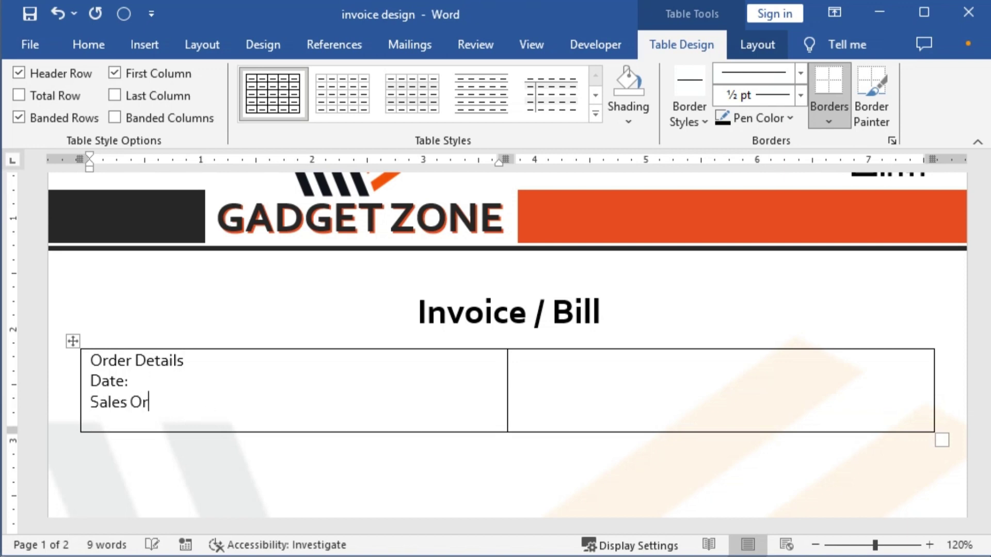
text(der No:)
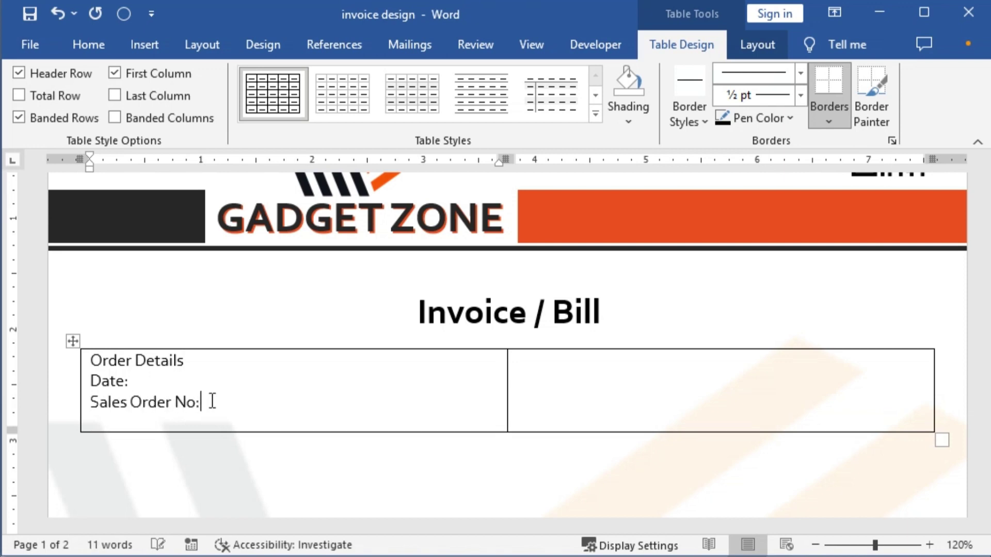
key(Return)
text(Sol)
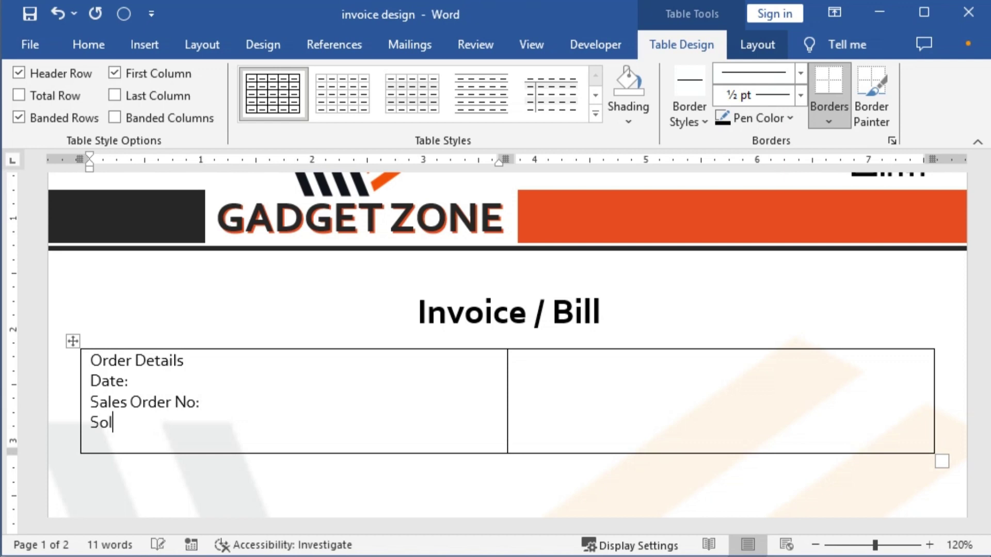
text(d by:)
key(Delete)
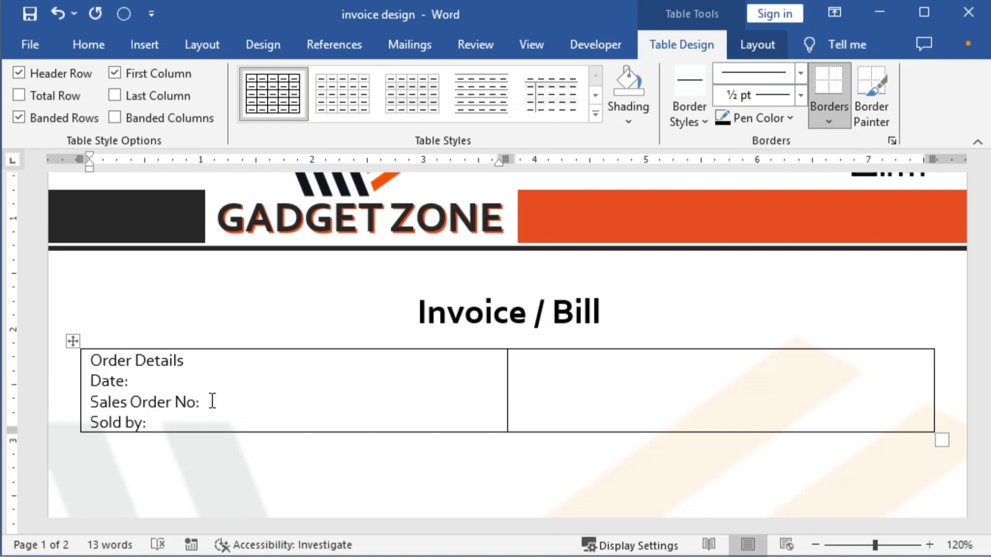
Fill the right cell with Bill To, Buyer Name:, Address: and Remarks: lines.
key(Tab)
text(Bill )
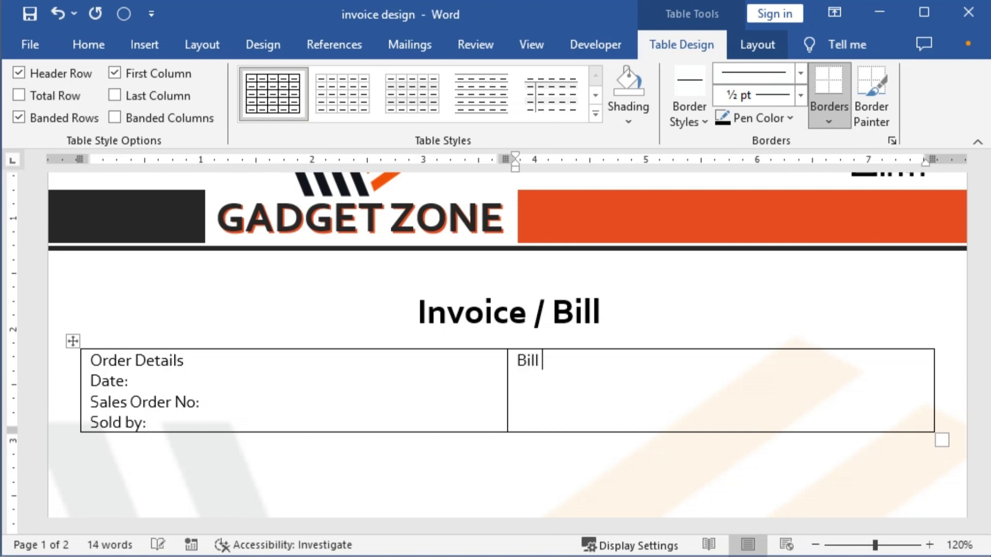
text(to)
key(BackSpace)
key(BackSpace)
text(T)
text(o)
key(Return)
text(Buyer Na)
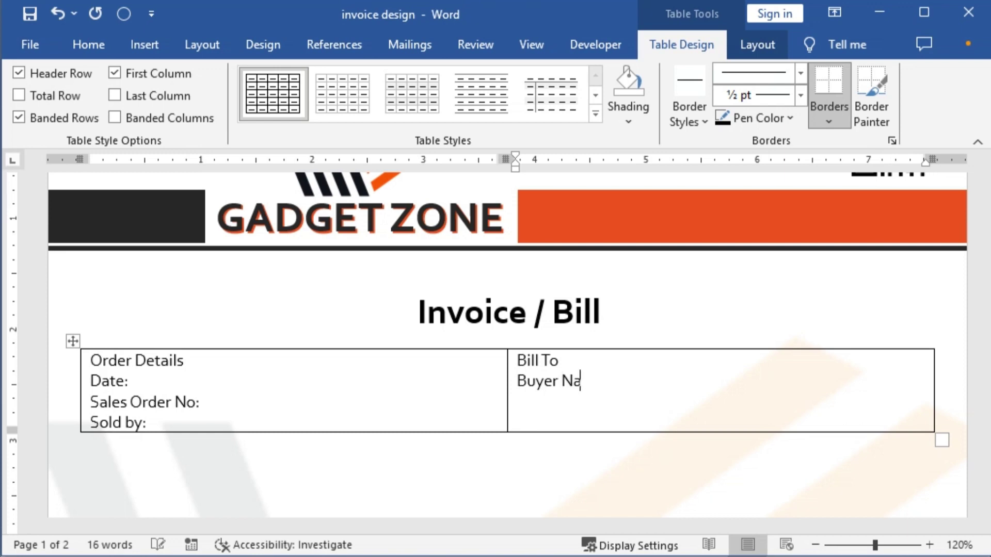
text(me:)
key(Return)
text(Address:)
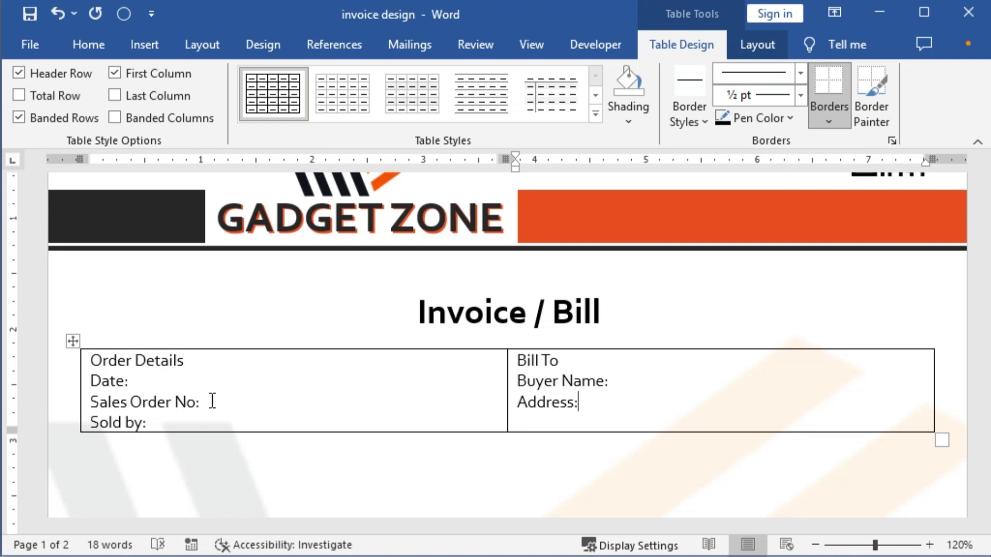
key(Return)
text(Remark)
text(s)
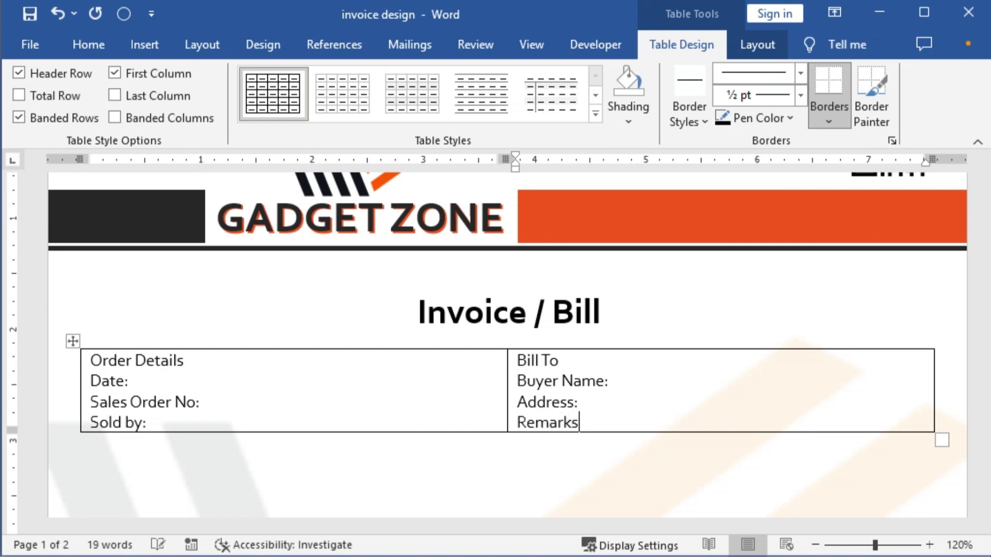
text(:)
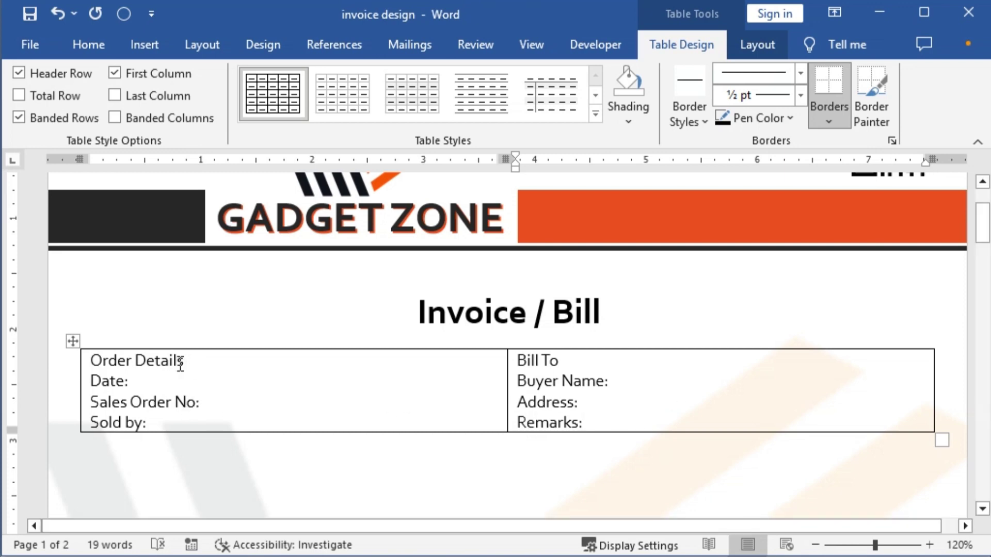
Set the whole table's font size to 12.
drag(182, 364, 92, 362)
click(110, 378)
click(74, 342)
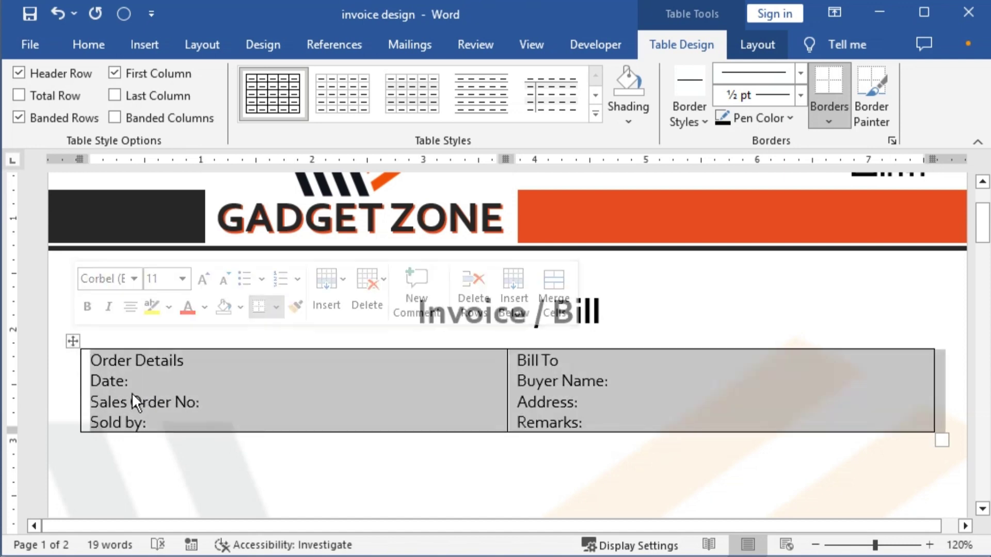
click(89, 44)
click(170, 81)
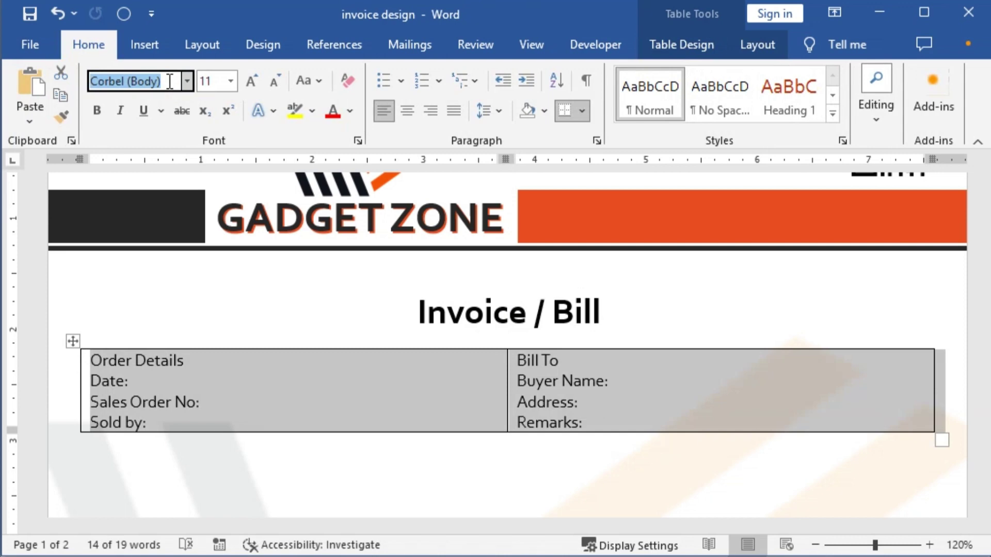
key(Tab)
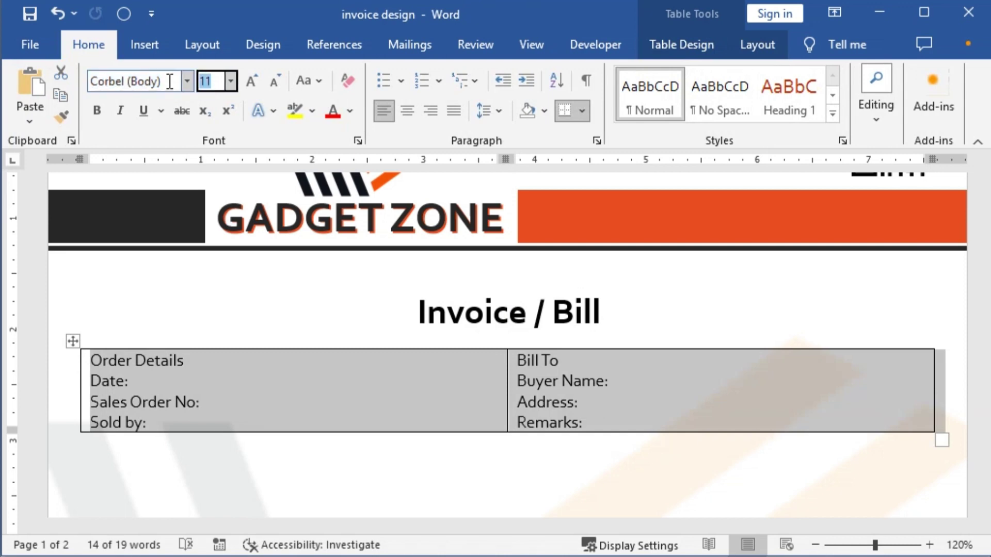
text(1)
key(Return)
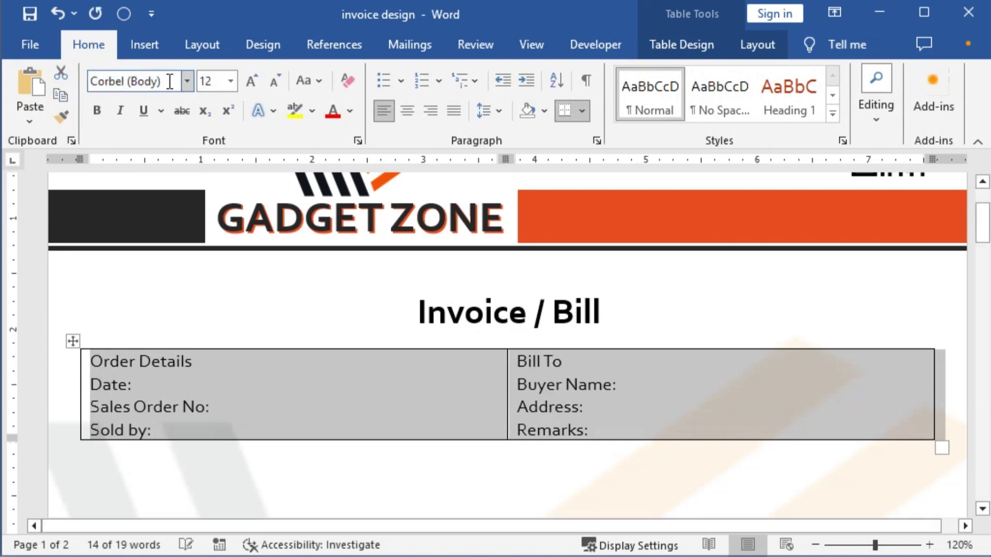
Add a left tab stop at about 1.25 inches for the Date through Sold by lines.
click(124, 385)
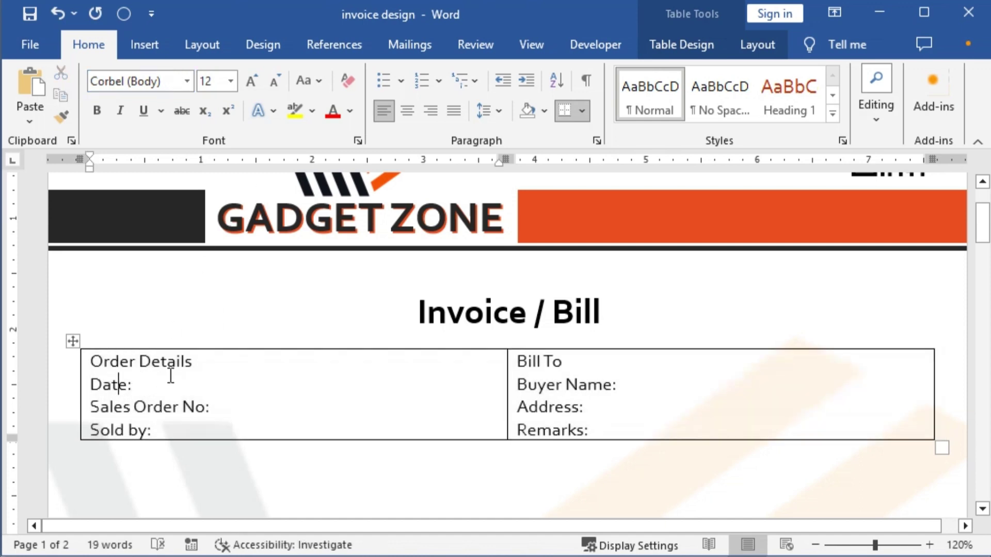
shift+click(158, 429)
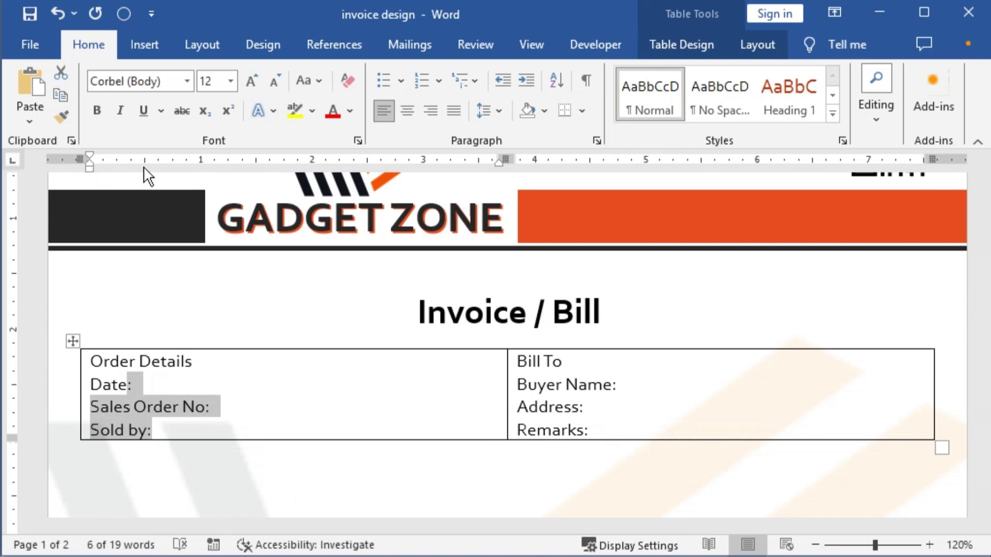
mouse_move(146, 165)
mouse_down()
mouse_move(215, 172)
mouse_move(224, 162)
mouse_up()
Align the Date, Sales Order No and Sold by colons at the tab stop.
key(Left)
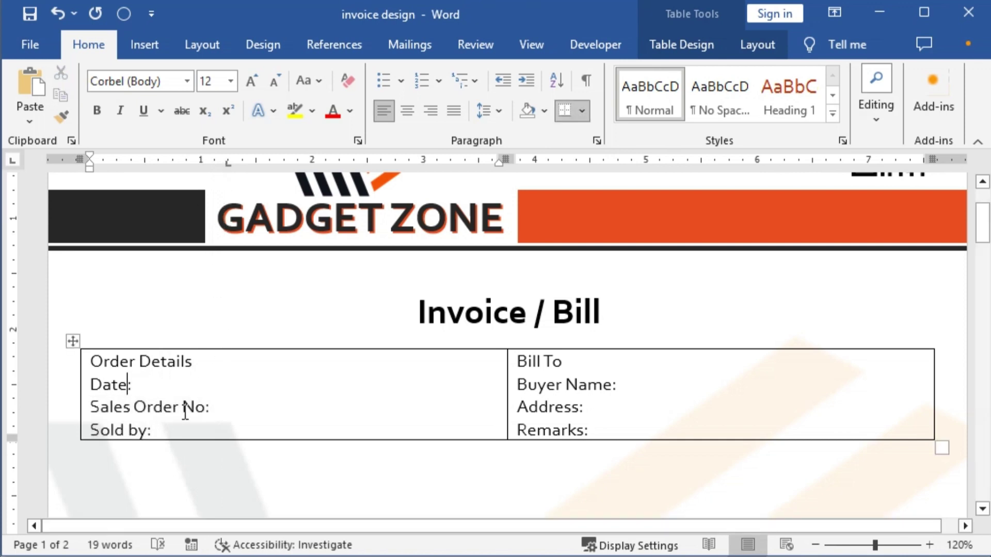
key(Tab)
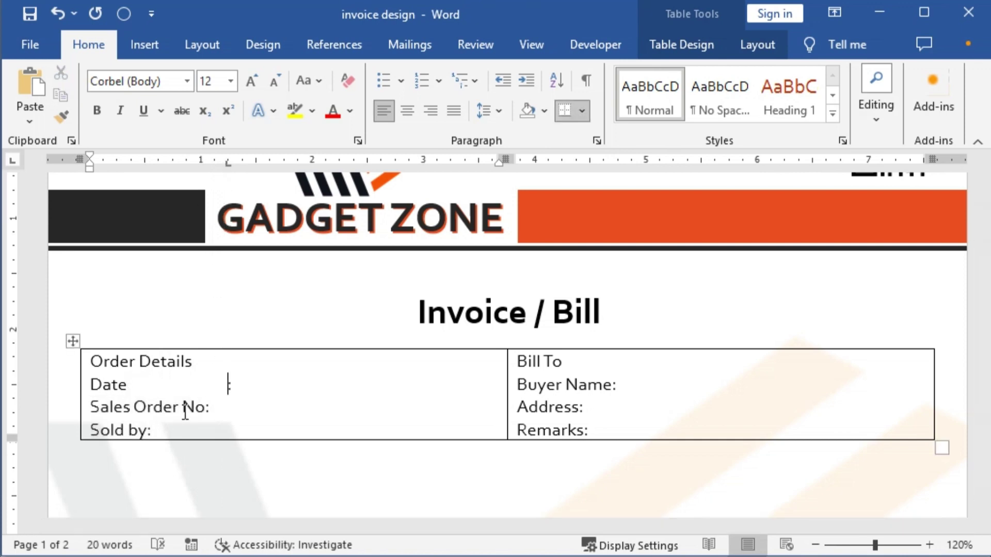
key(Left)
key(Tab)
key(Tab)
key(Up)
key(Up)
key(Right)
Enter date 08.11.2023, order number 01 and the seller's name after the colons.
text(0)
text(9)
text(8)
key(BackSpace)
key(BackSpace)
text(8)
text(1.2023)
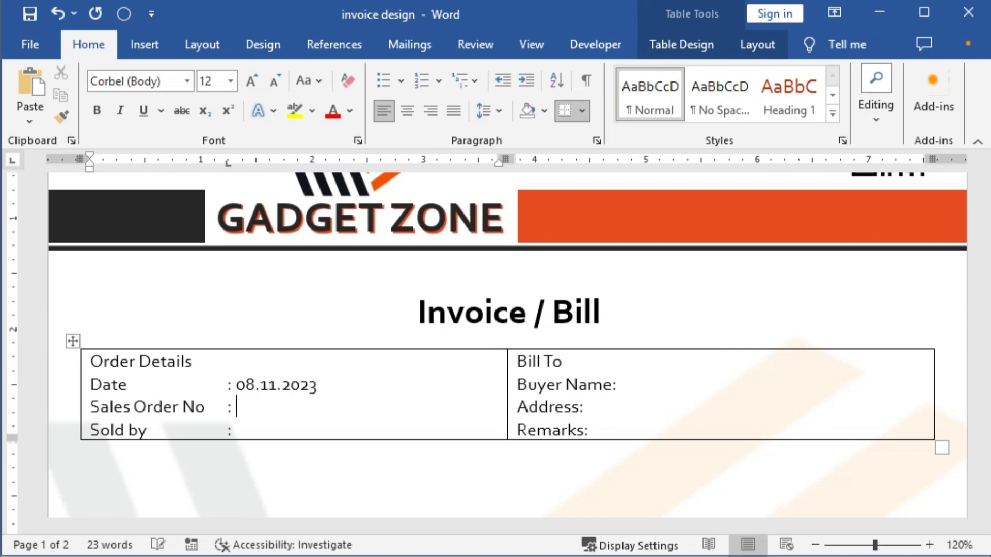
text( 01)
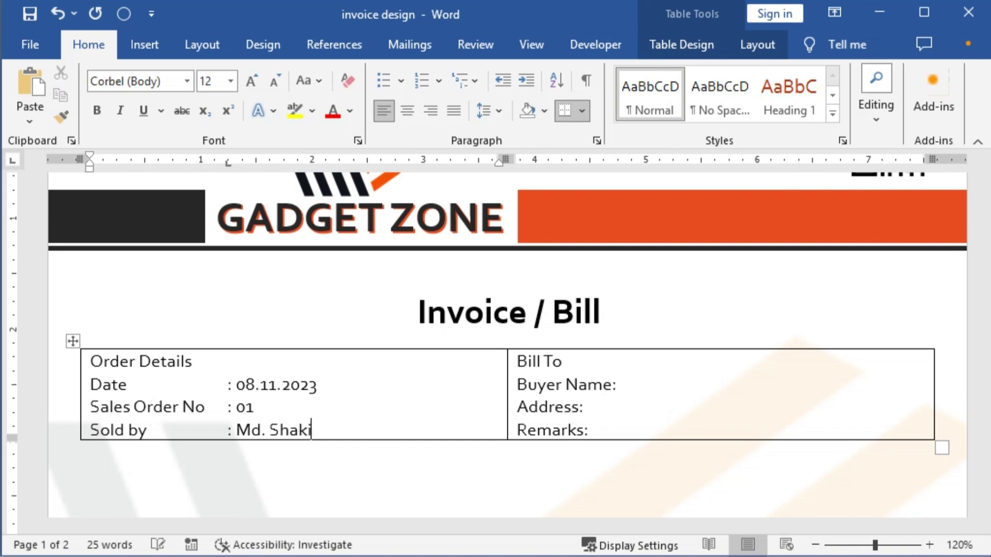
Rename the 'Sales Order No' label to 'Invoice No'.
click(254, 407)
key(Home)
key(shift+Right)
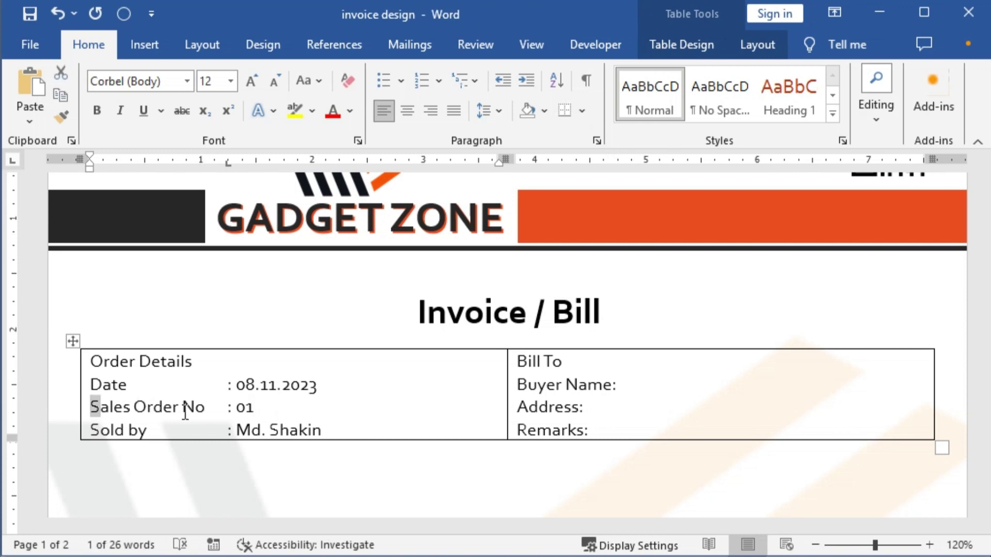
key(shift+Right)
key(shift+Right)
key(shift+Right)
key(shift+Right)
key(shift+Right)
key(shift+Right)
key(shift+Right)
key(shift+Right)
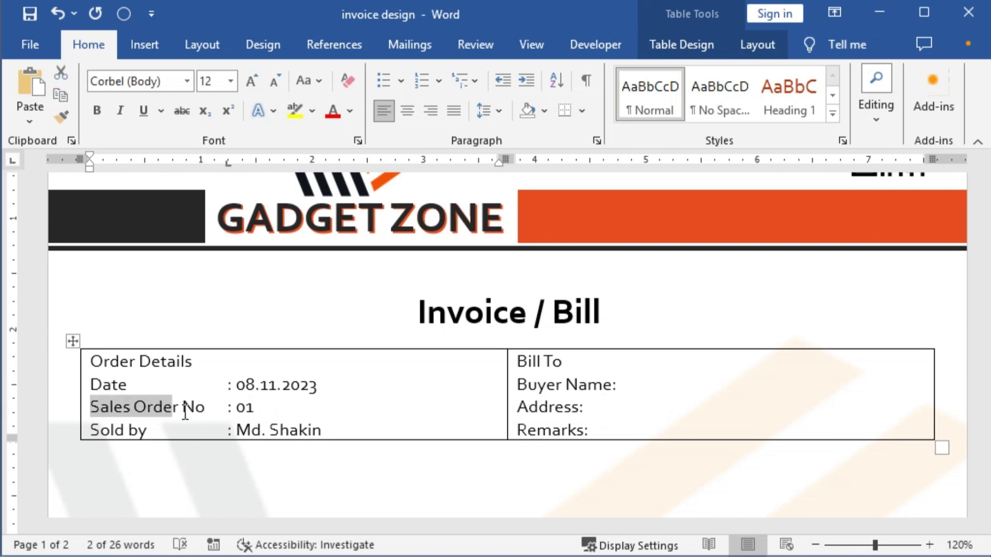
key(shift+Right)
text(Invo)
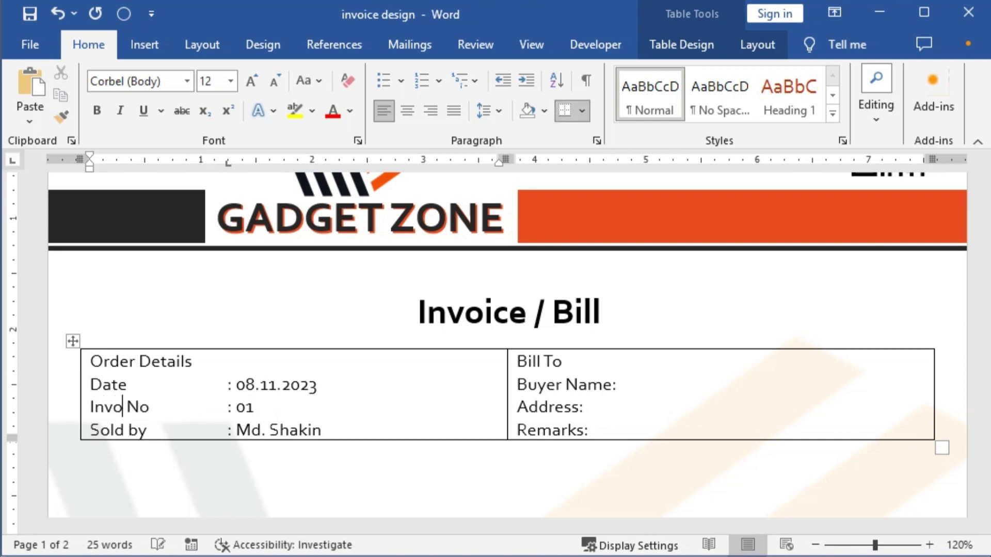
text(ice)
Replace the invoice number 01 with GZ2023101.
key(End)
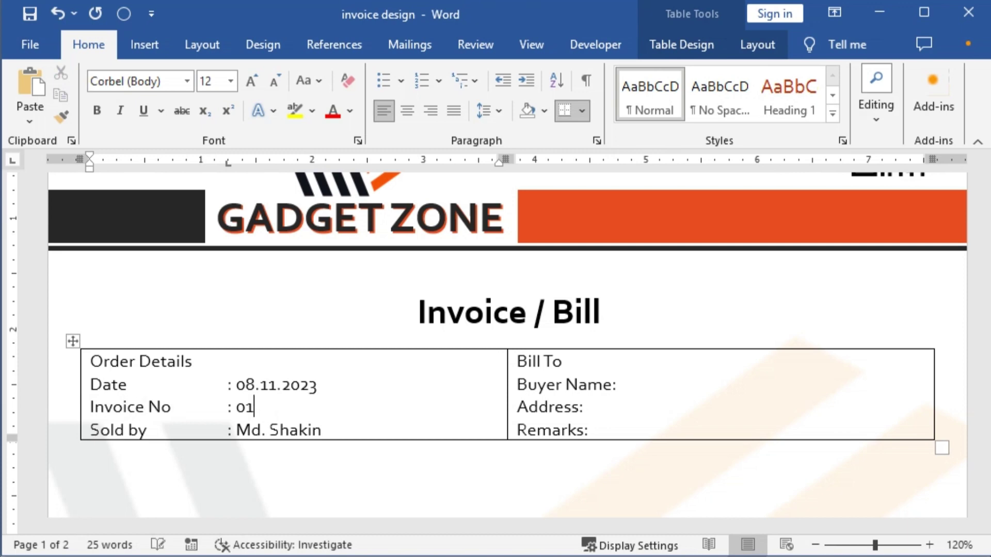
key(shift+Left)
key(shift+Left)
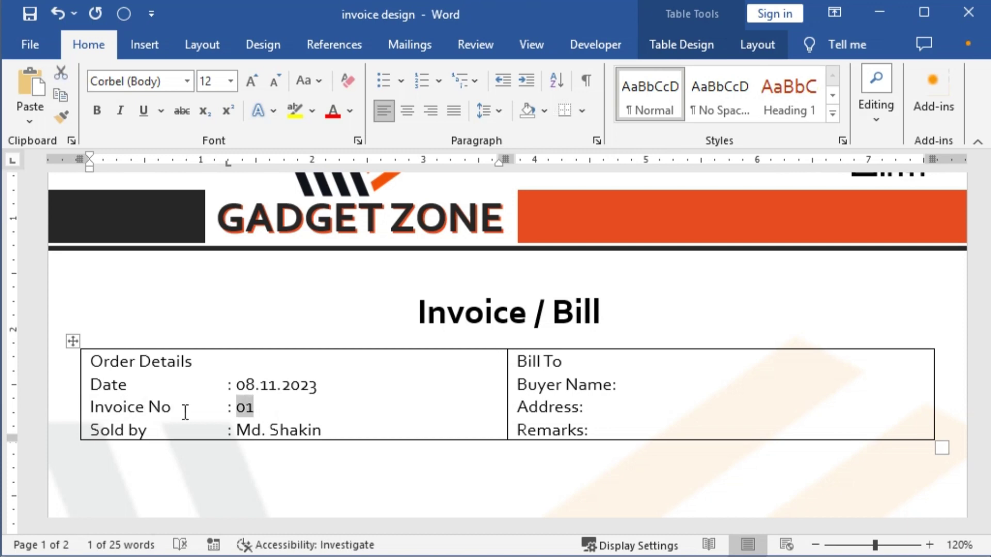
text(GZ10)
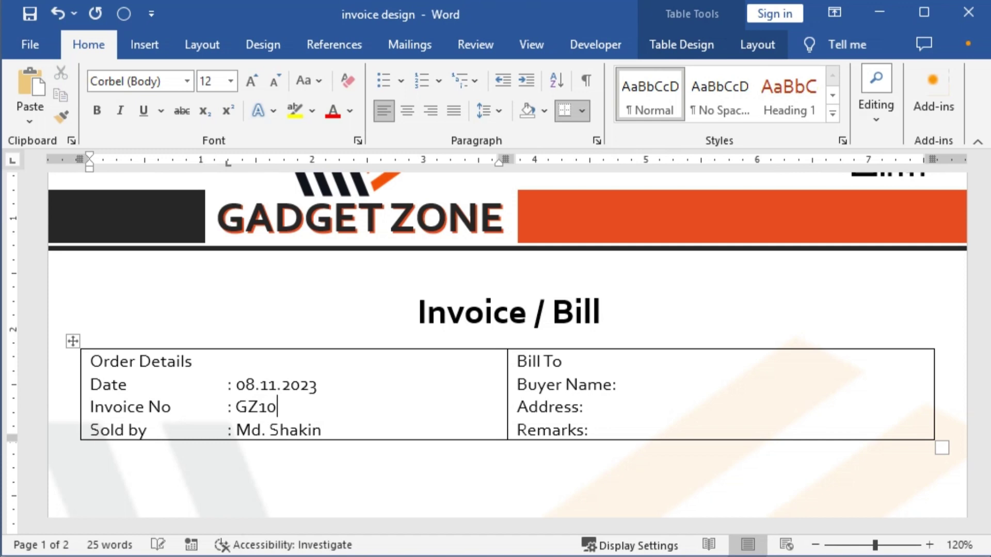
key(BackSpace)
key(BackSpace)
text(290)
key(BackSpace)
key(BackSpace)
text(023)
text(101)
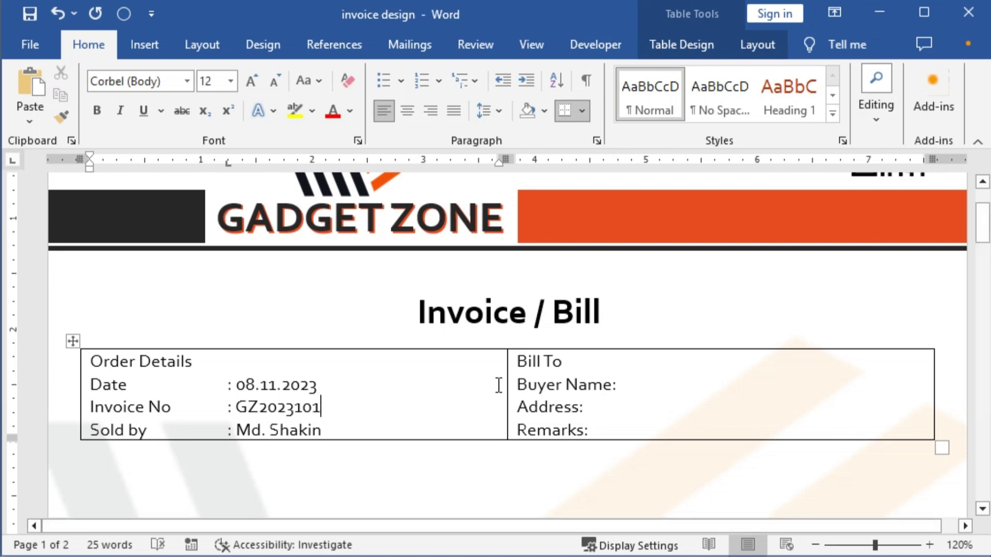
Make Order Details bold, underlined, 13 pt with space below, and copy that format to Bill To.
click(214, 363)
triple_click(213, 365)
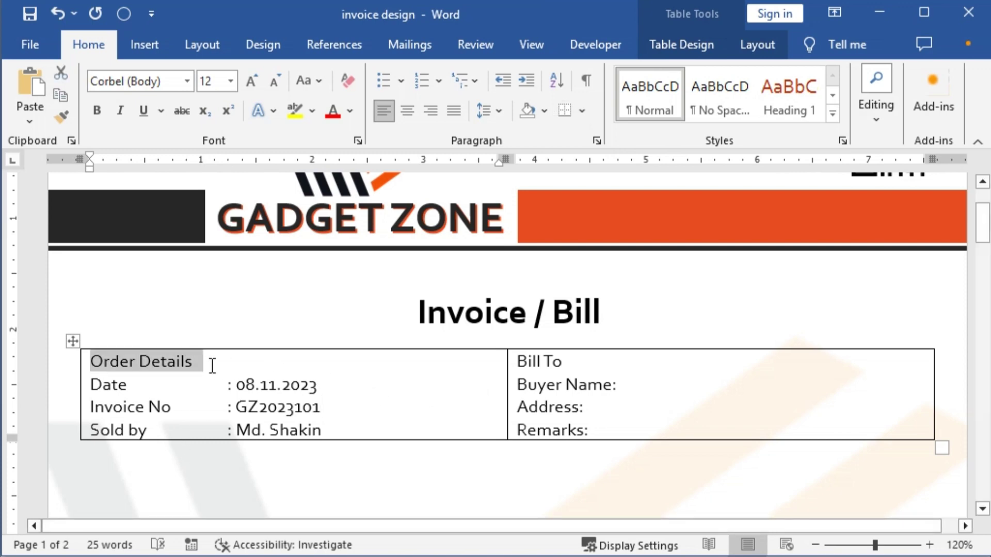
key(ctrl+b)
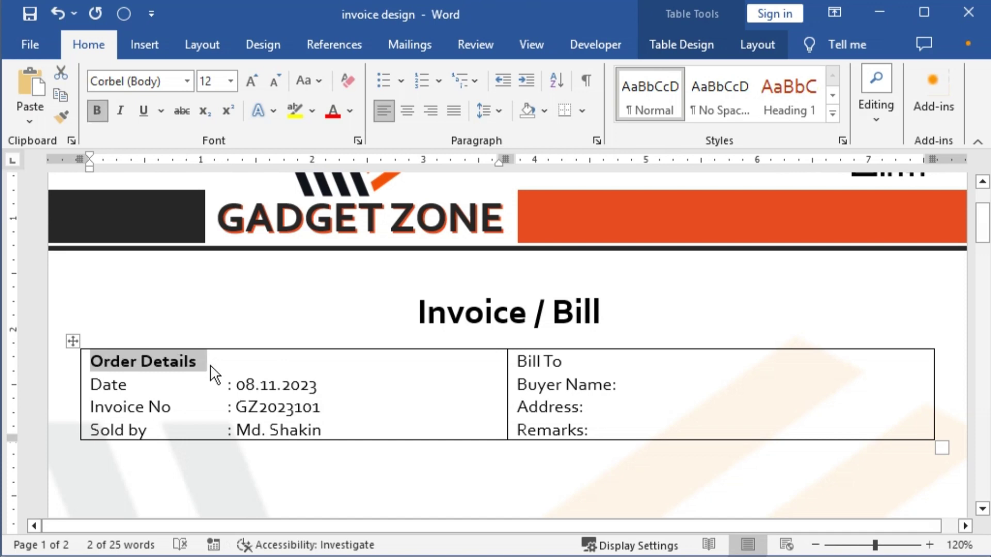
key(ctrl+bracketright)
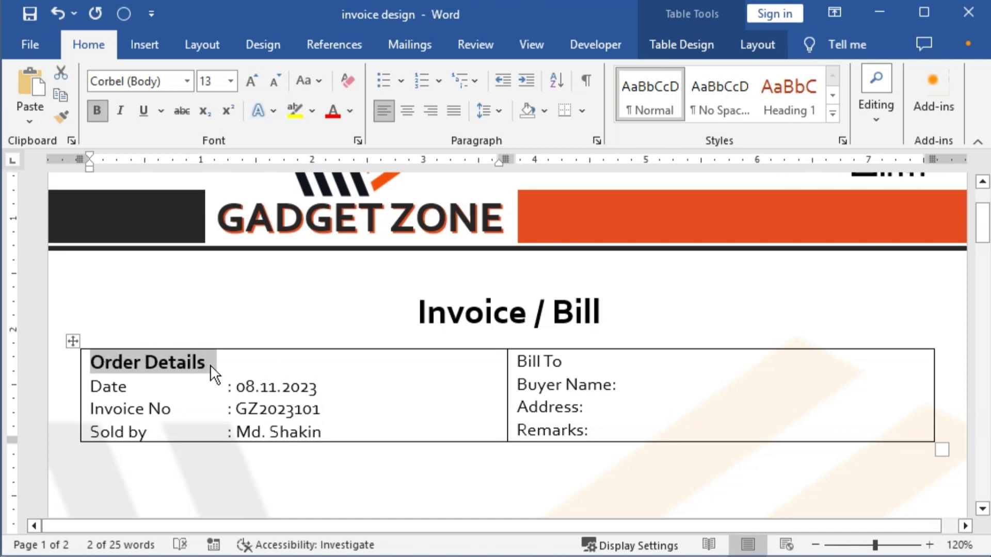
key(ctrl+u)
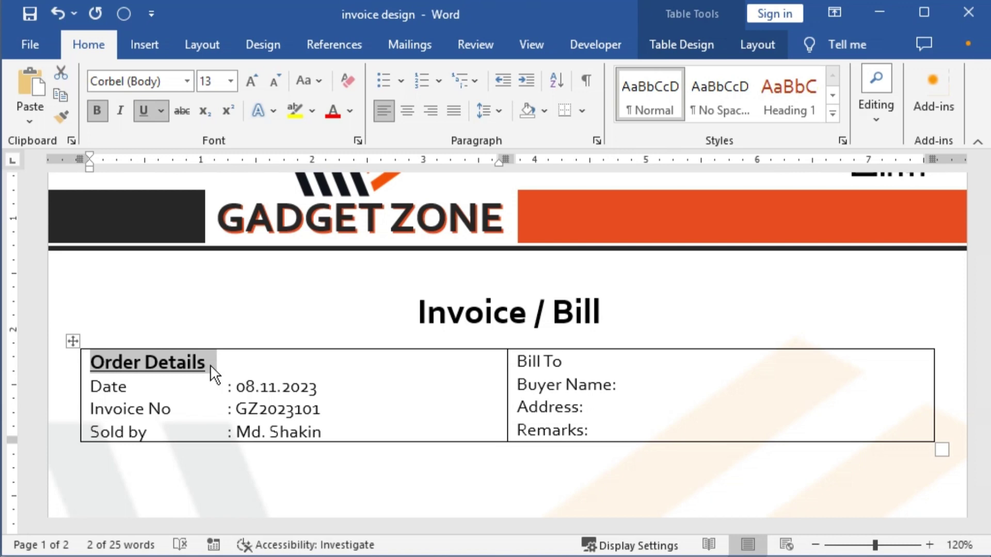
key(ctrl+5)
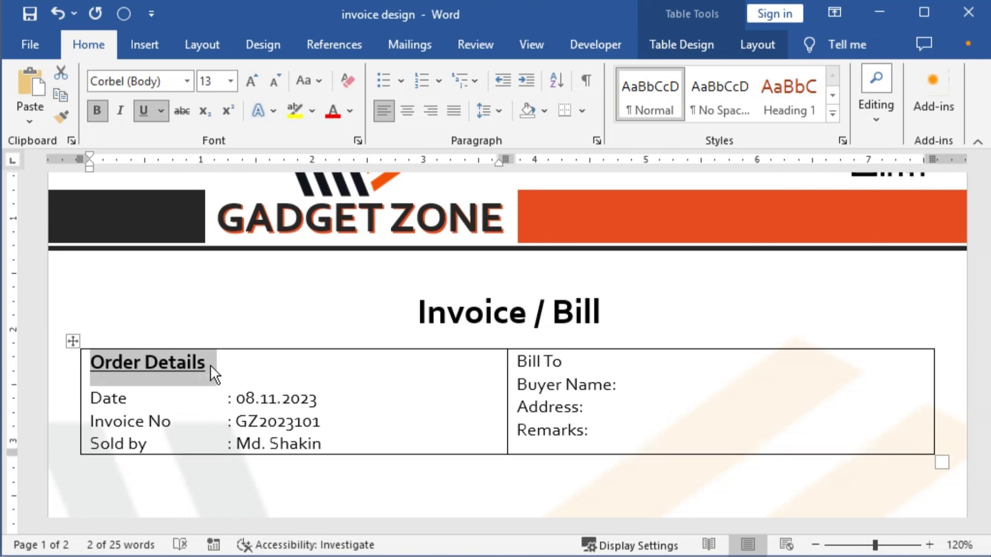
click(180, 362)
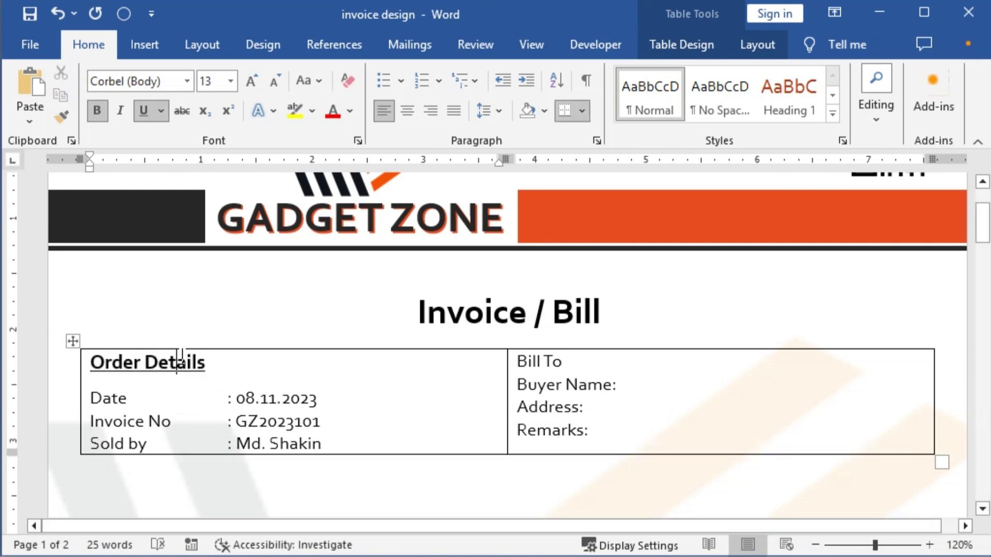
click(63, 113)
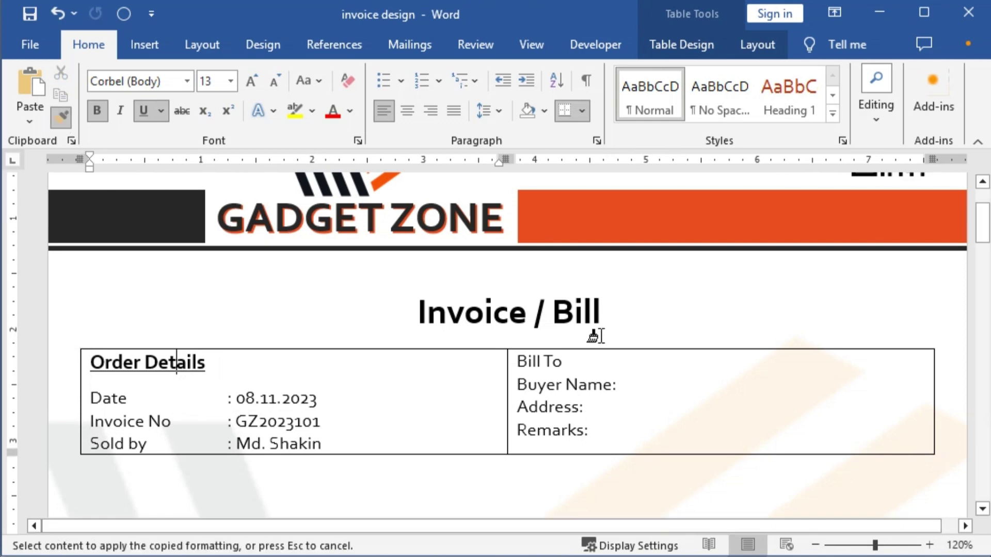
drag(561, 363, 507, 362)
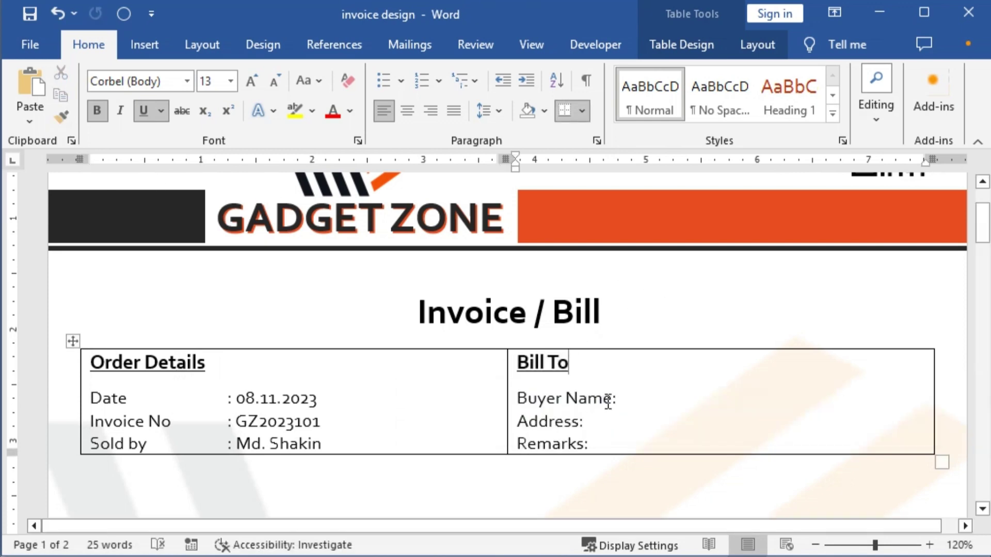
Add a ruler tab stop for the Buyer Name, Address and Remarks lines.
click(612, 398)
shift+click(594, 442)
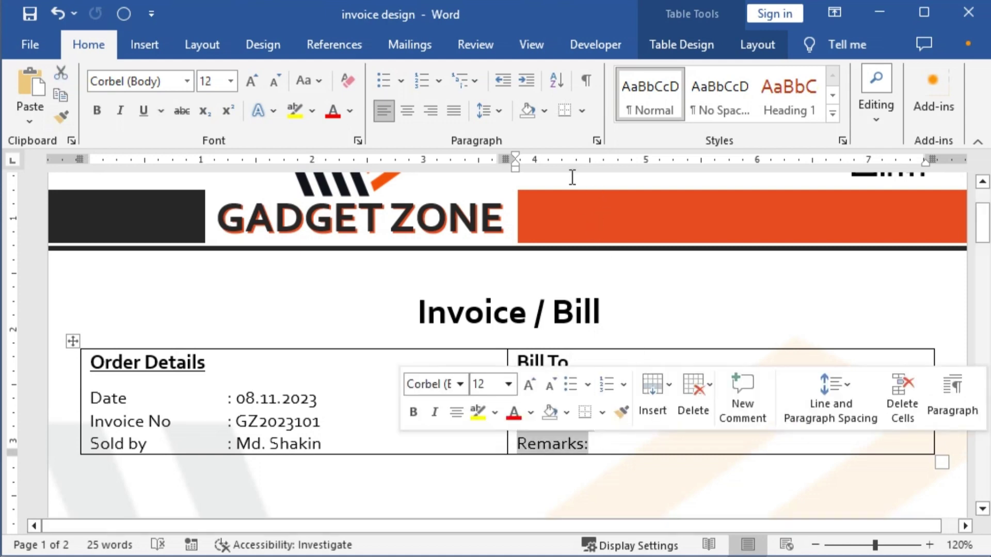
drag(614, 162, 632, 164)
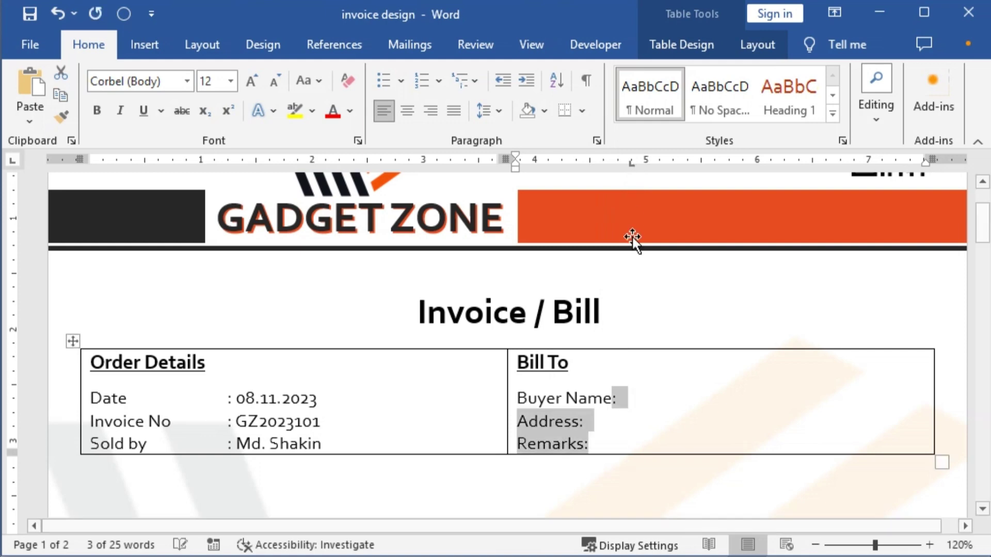
Insert tabs before the Buyer Name, Address and Remarks colons to align them.
click(603, 399)
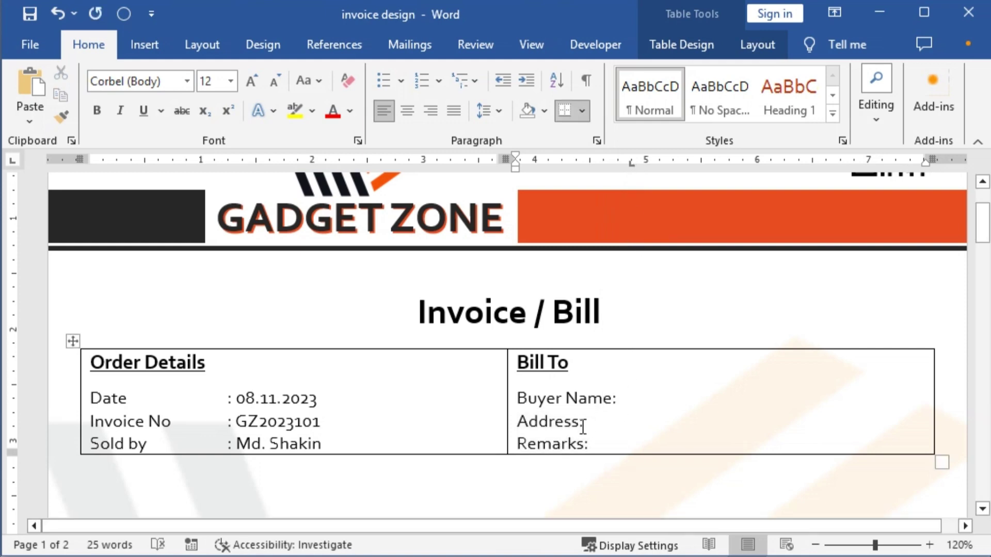
key(Right)
key(Tab)
click(580, 421)
key(Tab)
click(586, 444)
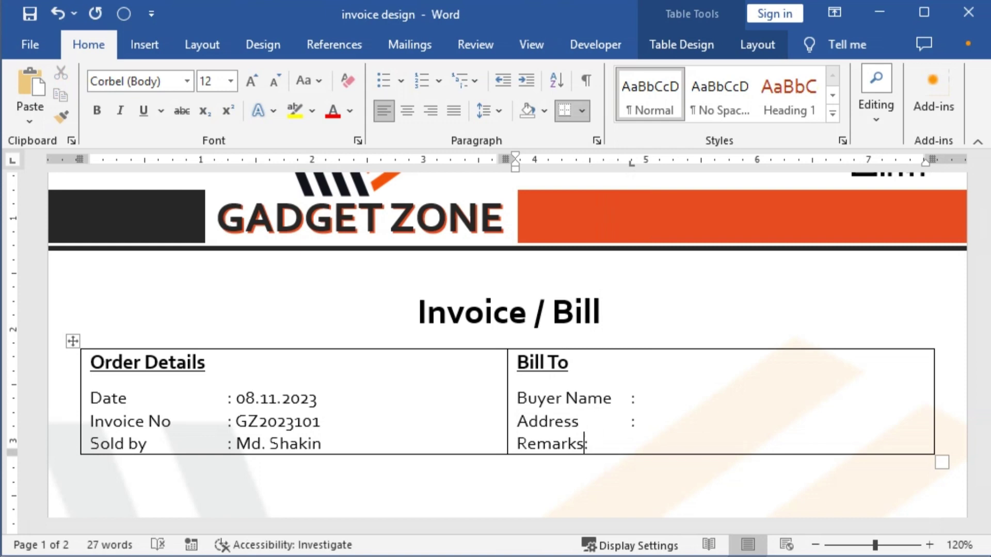
key(Tab)
Fill in the buyer's name and address, leaving Remarks empty.
key(Right)
key(Up)
key(Up)
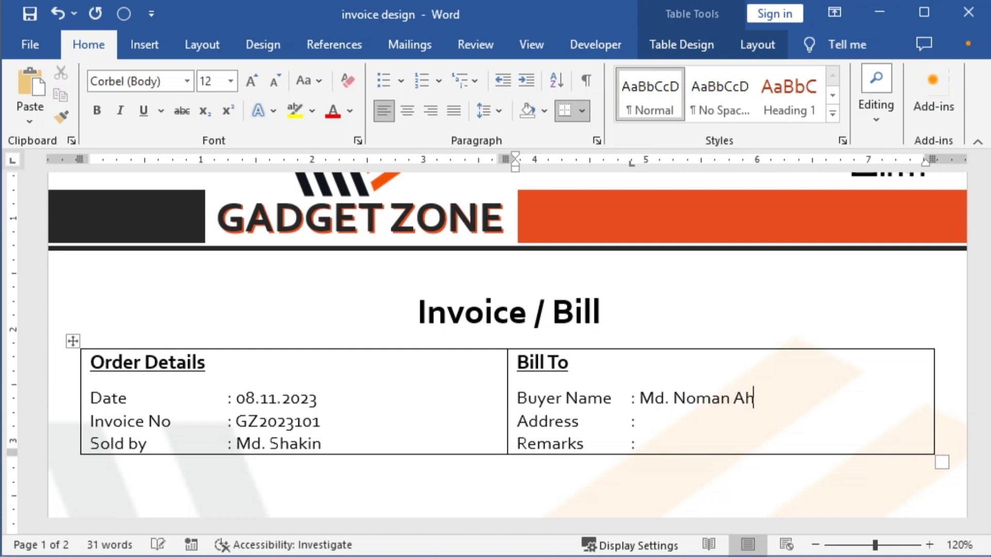
click(636, 422)
text(Mir)
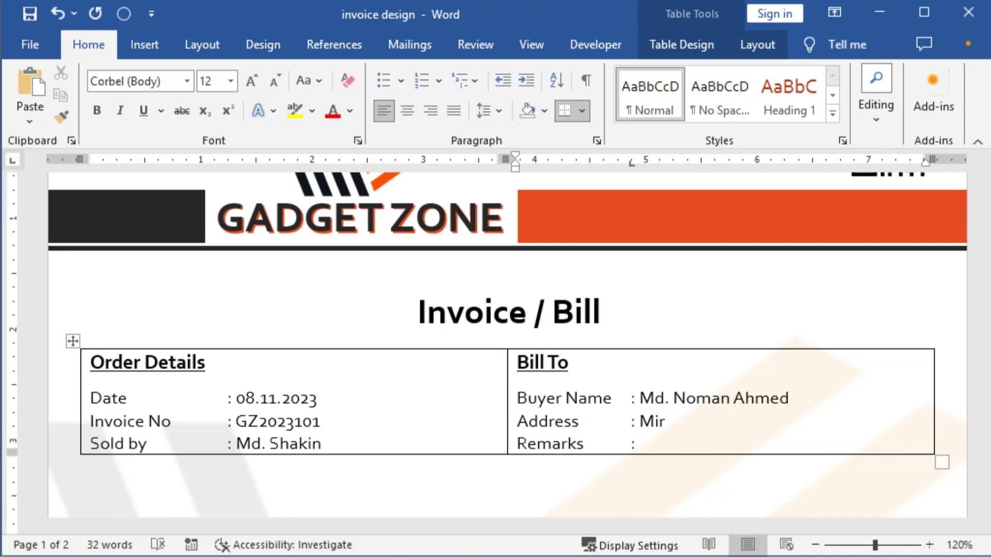
text(pur, Dhaka.)
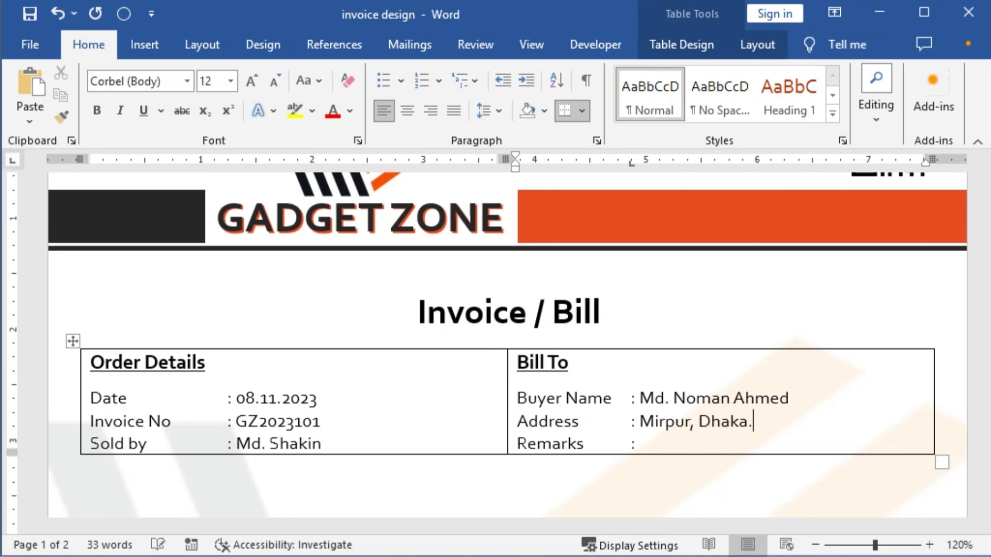
click(636, 443)
click(568, 362)
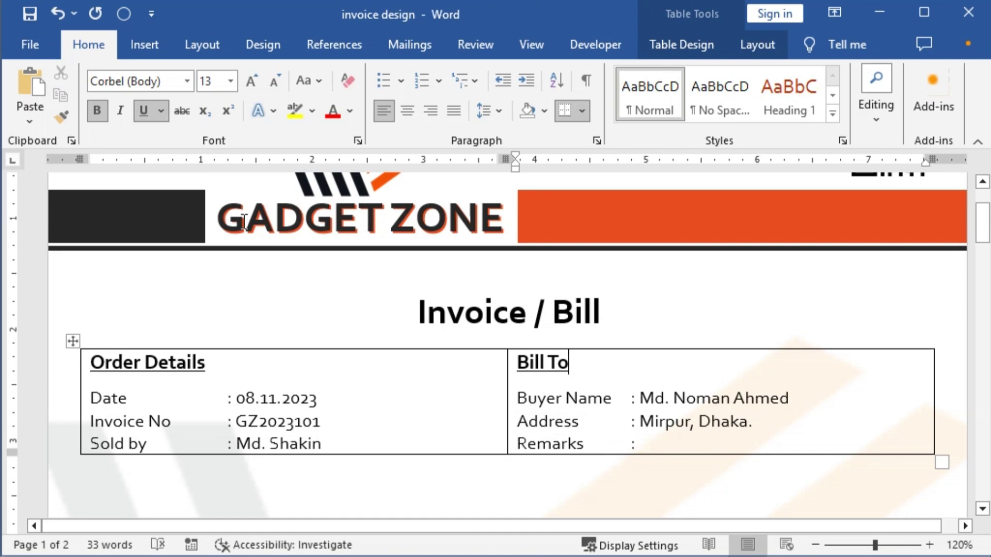
Add an empty paragraph below the Invoice / Bill title.
scroll(504, 398, down, 2)
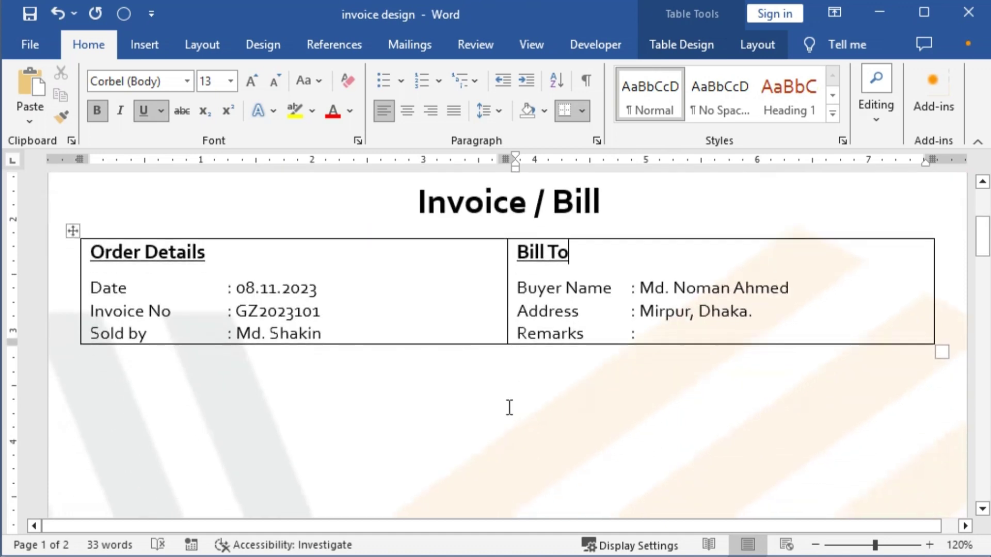
scroll(515, 365, up, 2)
scroll(465, 382, up, 1)
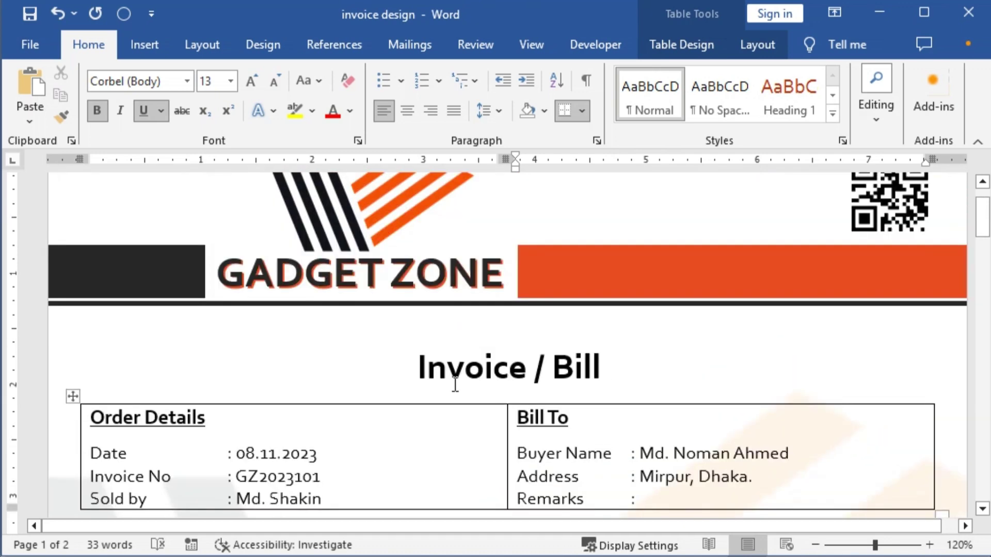
click(626, 371)
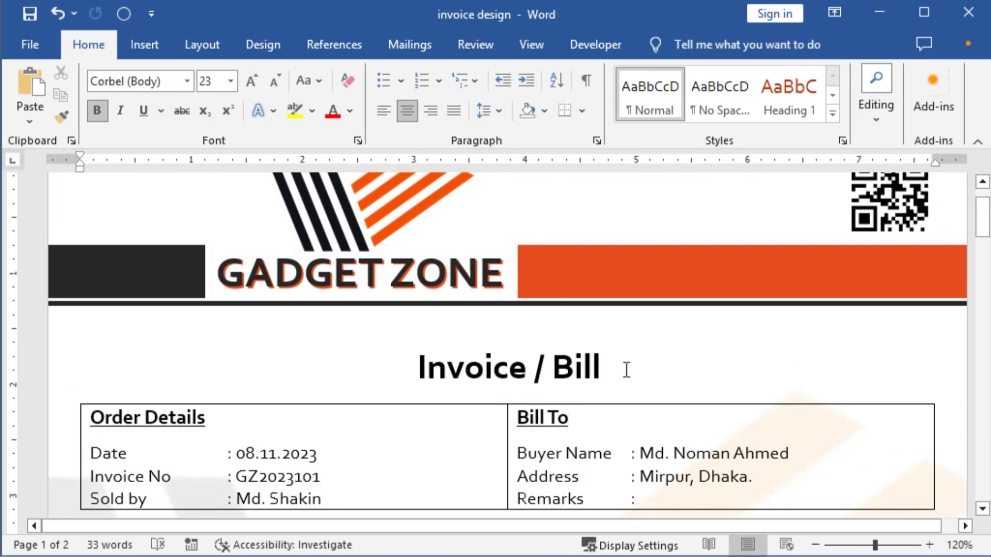
key(Return)
scroll(534, 398, down, 2)
scroll(529, 409, up, 1)
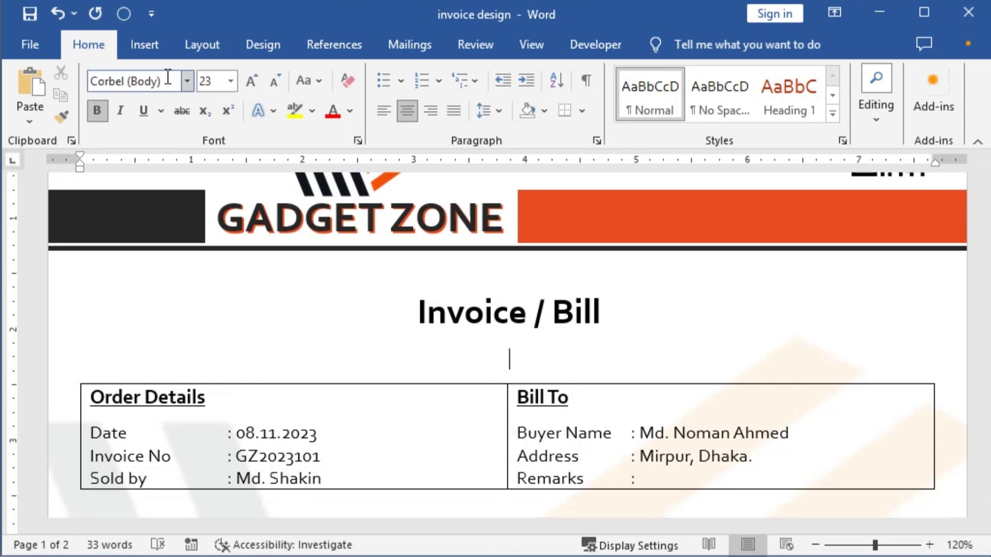
Draw a rounded rectangle under the title and remove its outline.
click(143, 47)
click(285, 75)
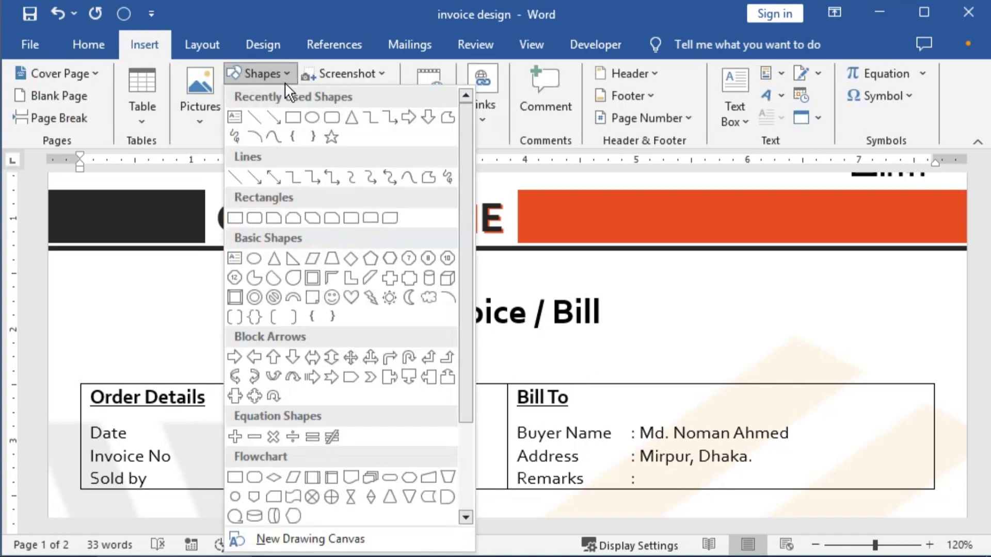
click(332, 118)
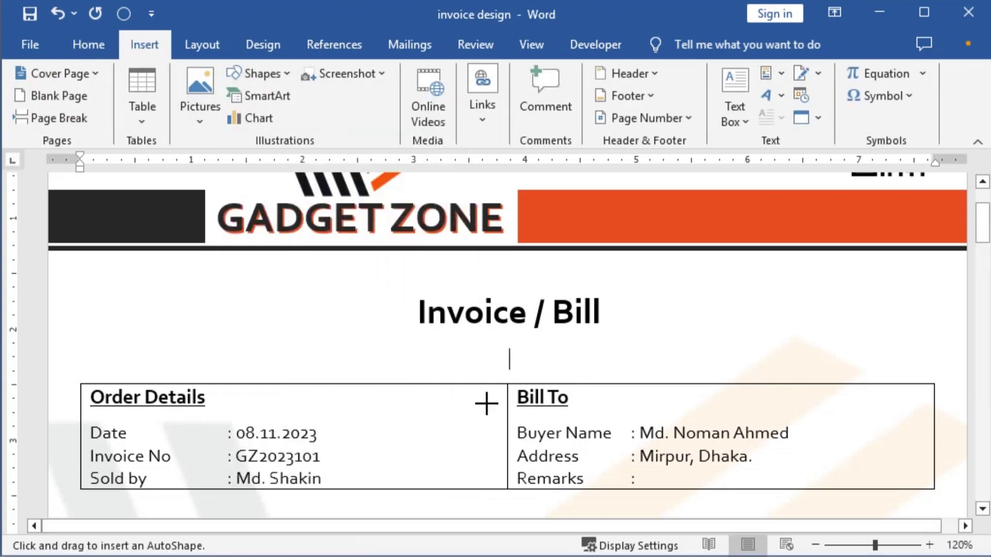
mouse_move(408, 286)
mouse_down()
mouse_move(503, 335)
mouse_move(614, 336)
mouse_up()
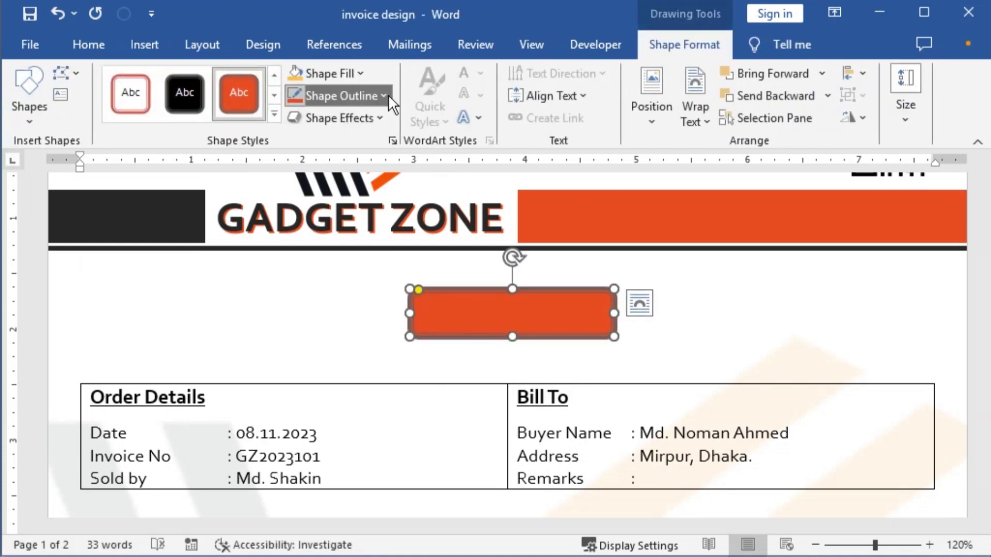
click(386, 96)
click(344, 312)
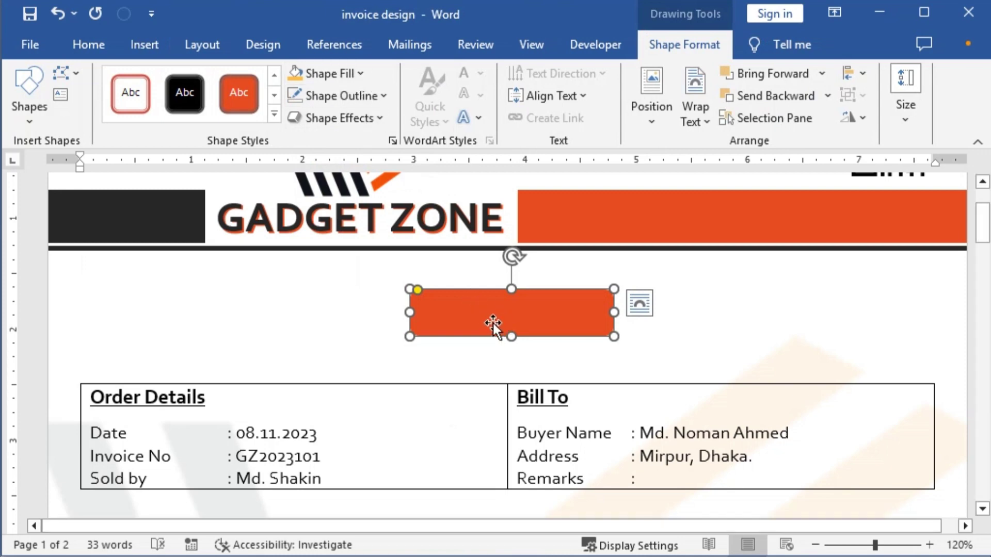
Set the orange rectangle's wrapping to Behind Text so the title shows on top.
click(641, 305)
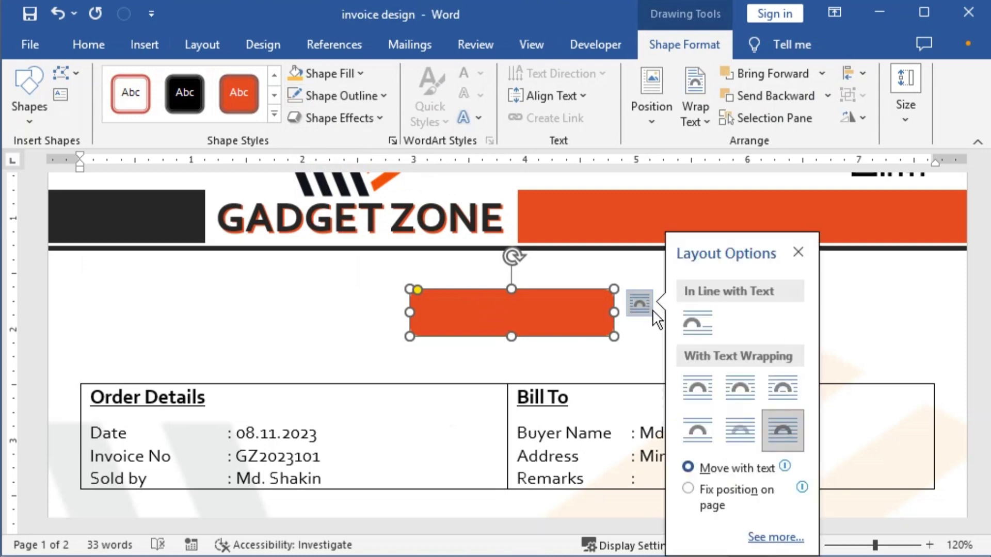
click(789, 387)
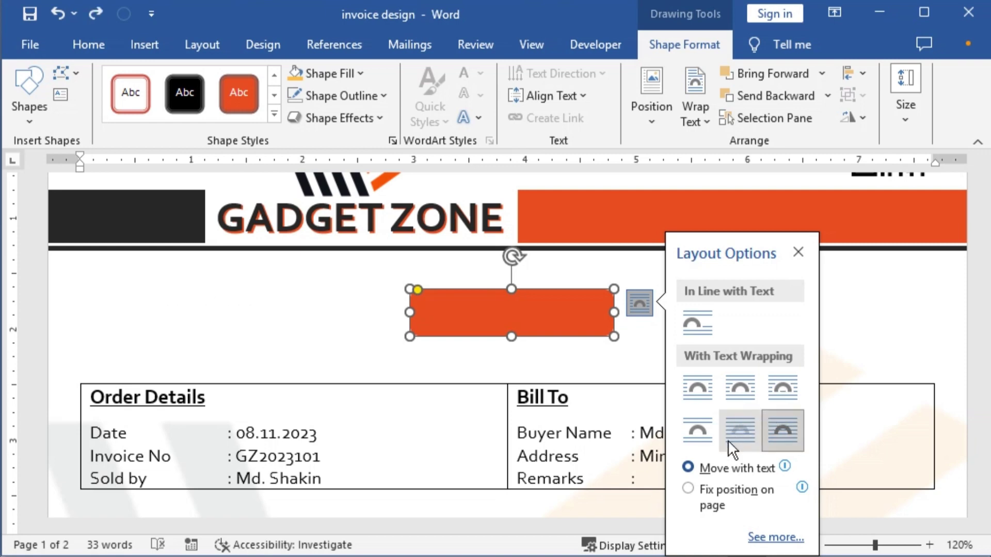
click(741, 431)
text(Invoice / Bill)
click(493, 313)
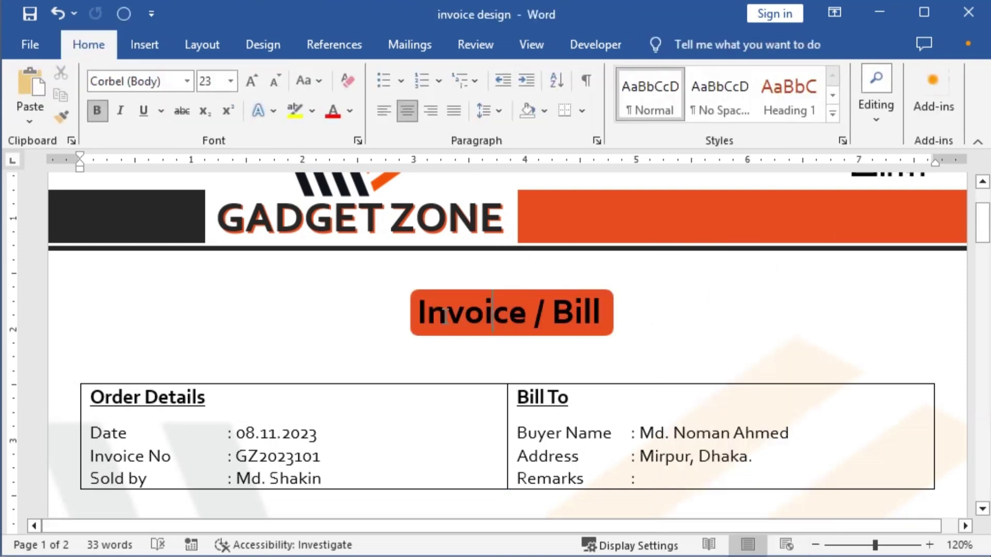
drag(422, 314, 597, 302)
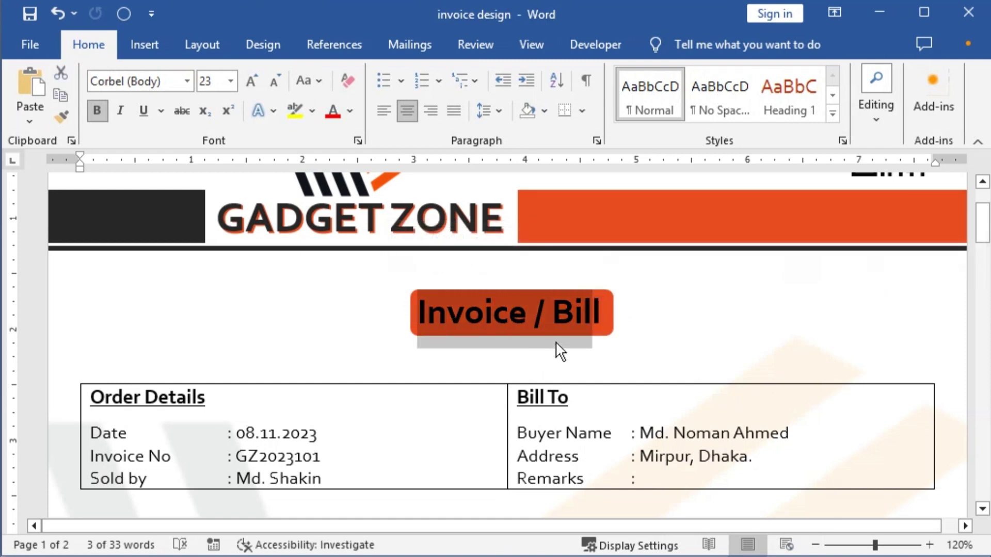
Colour the 'Invoice / Bill' title text Black, Text 1, Lighter 15%.
key(shift+End)
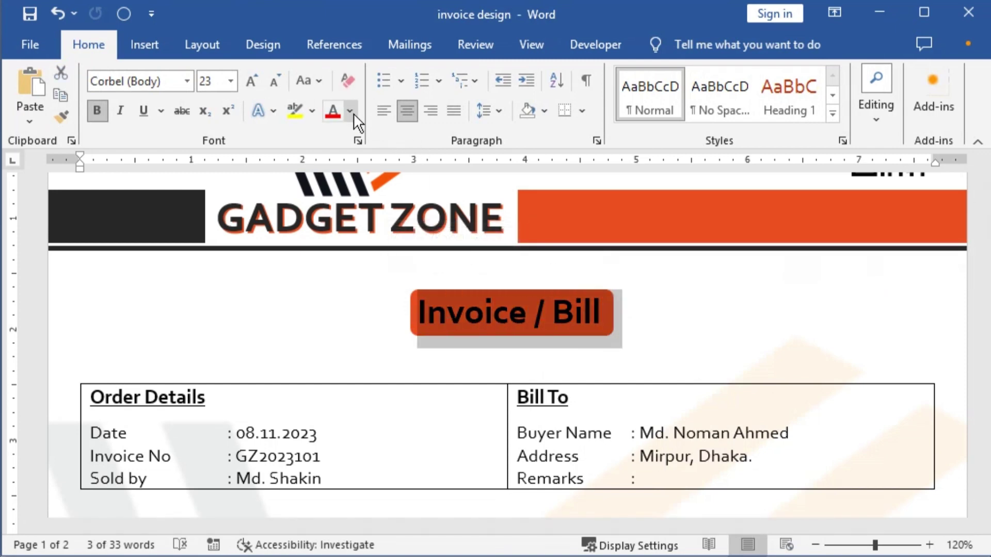
click(351, 111)
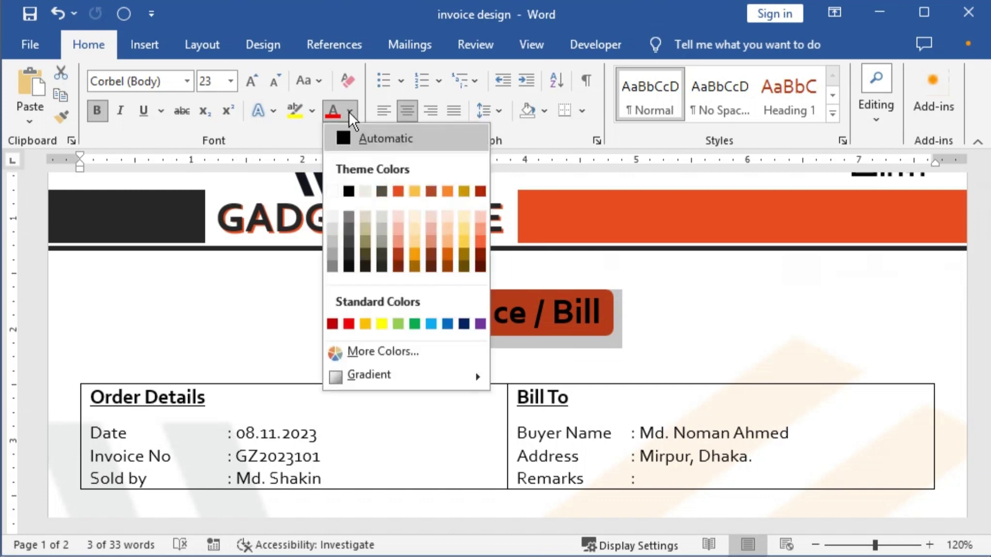
click(349, 253)
scroll(343, 327, up, 2)
scroll(535, 427, down, 2)
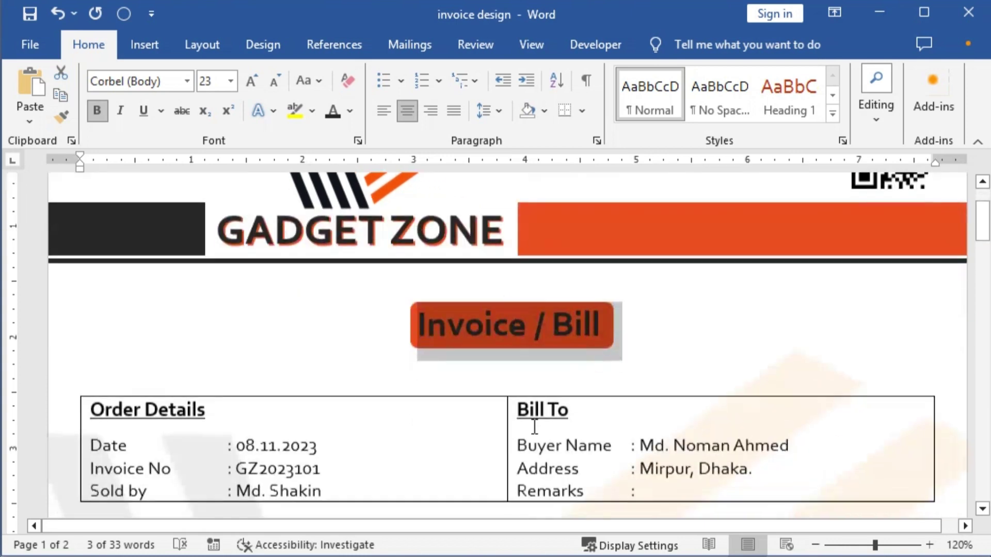
click(656, 329)
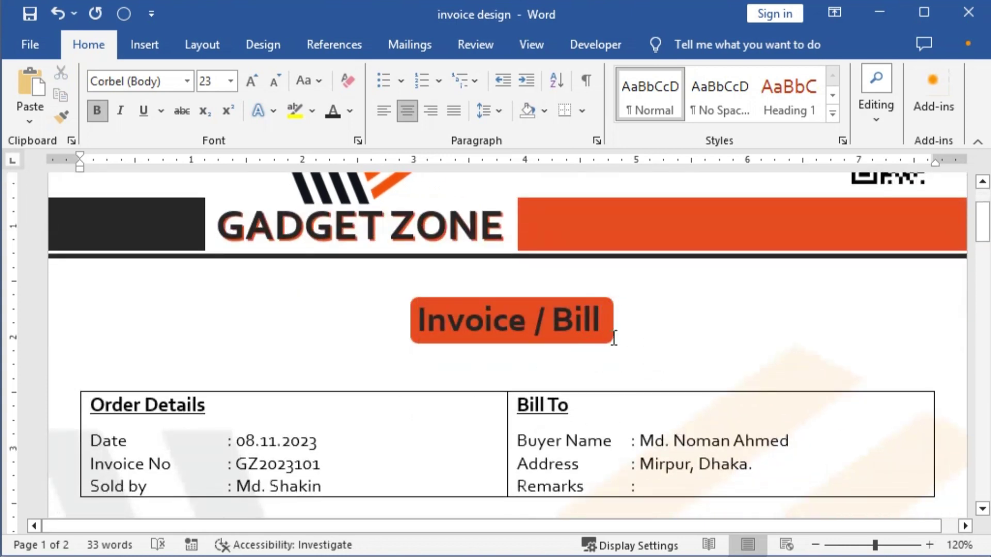
Using Select Objects, pick the Invoice / Bill box and nudge it two steps left.
click(563, 427)
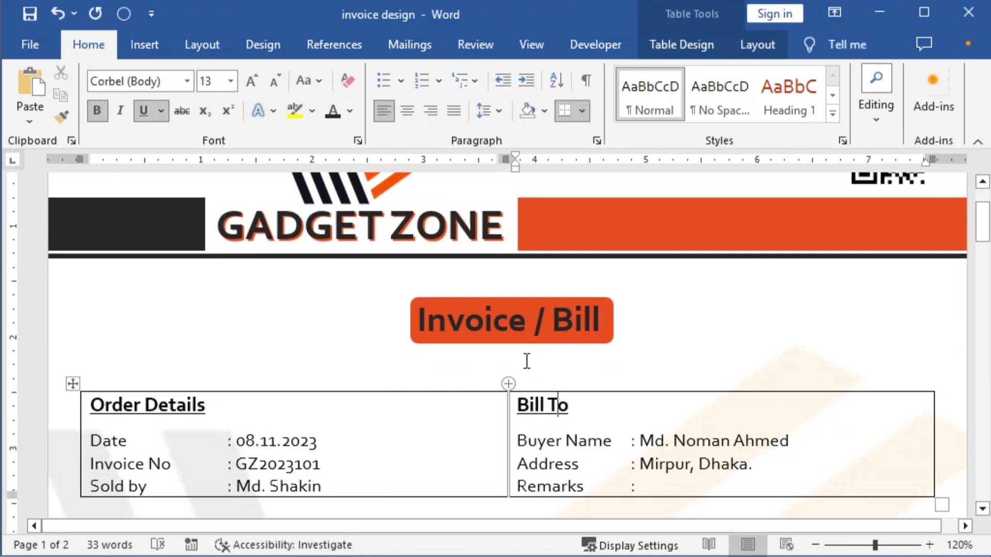
click(876, 117)
click(891, 203)
click(756, 254)
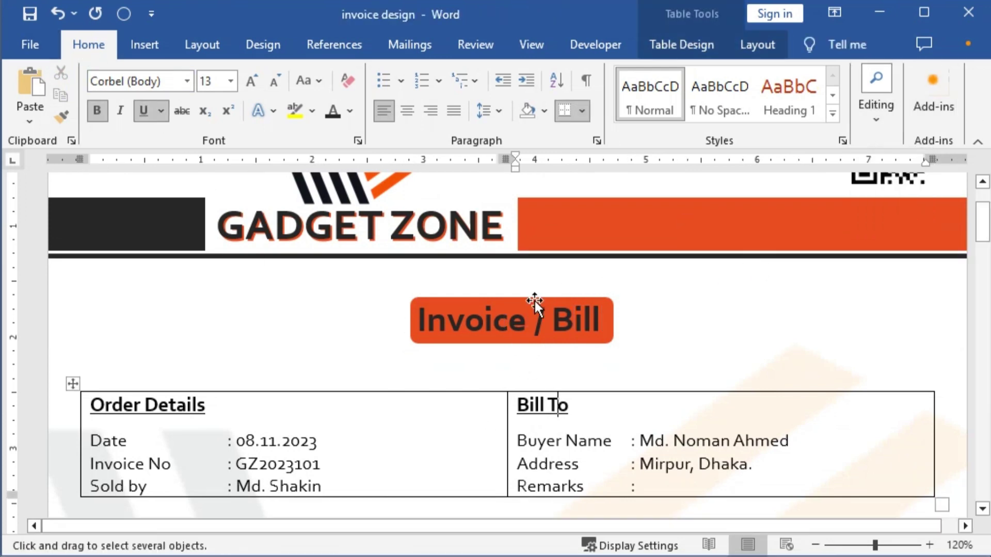
click(535, 304)
key(Left)
key(Left)
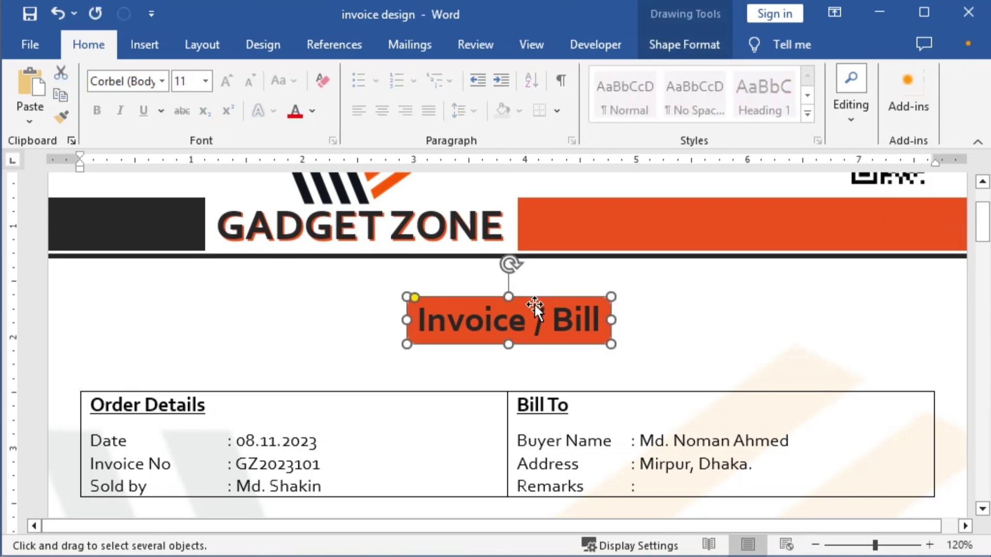
key(Left)
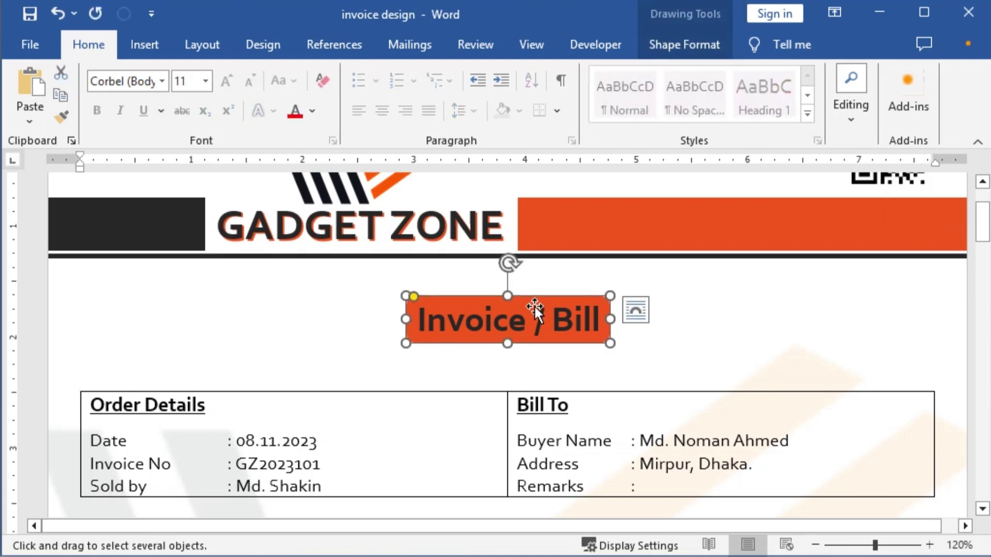
click(593, 422)
Widen the Order Details column to the right and add a blank line below the table.
click(605, 436)
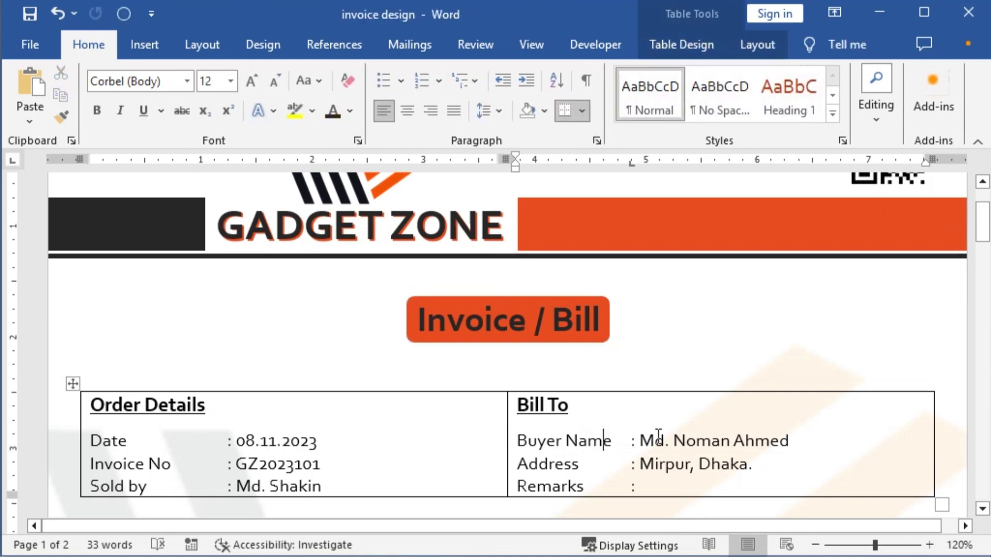
scroll(666, 433, down, 2)
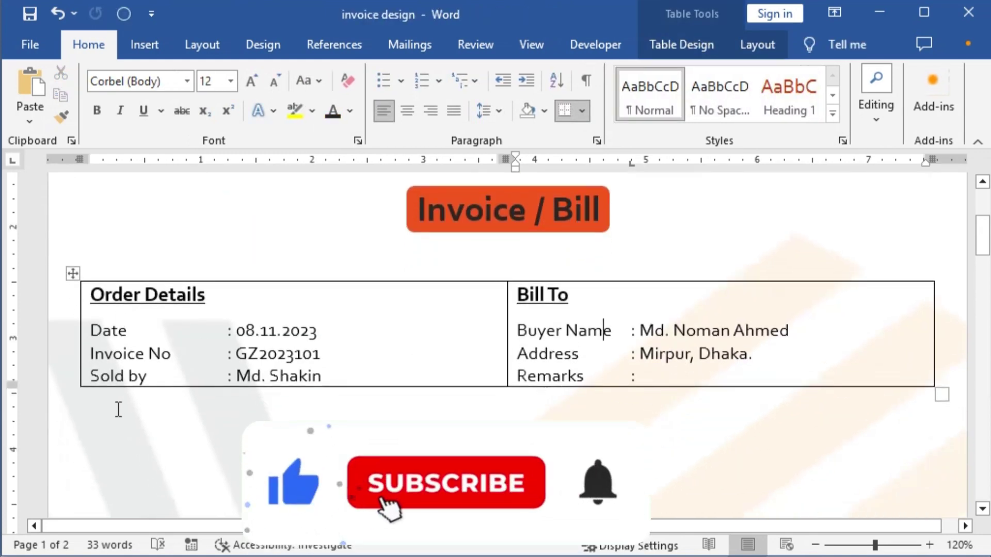
click(150, 401)
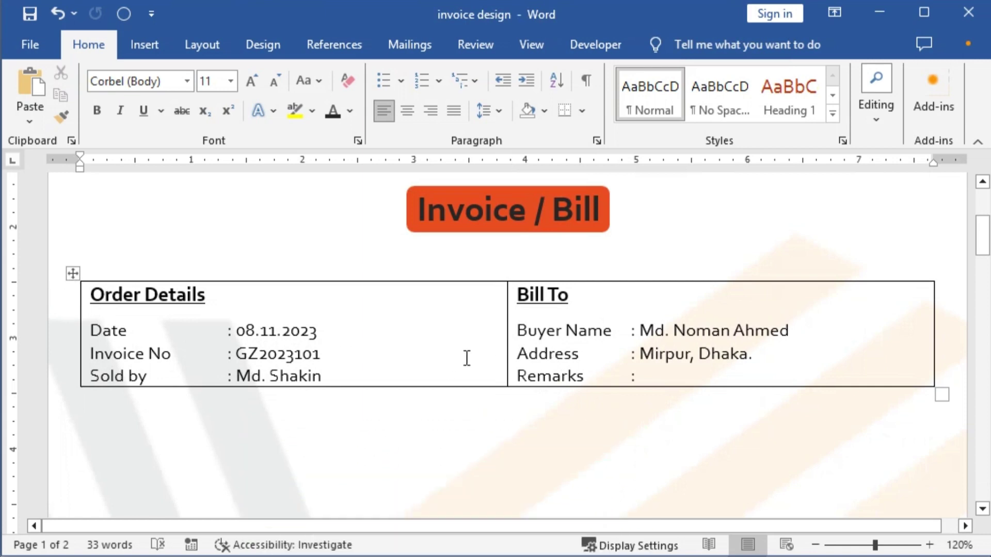
mouse_move(506, 339)
mouse_down()
mouse_move(611, 345)
mouse_move(488, 328)
mouse_move(518, 340)
mouse_up()
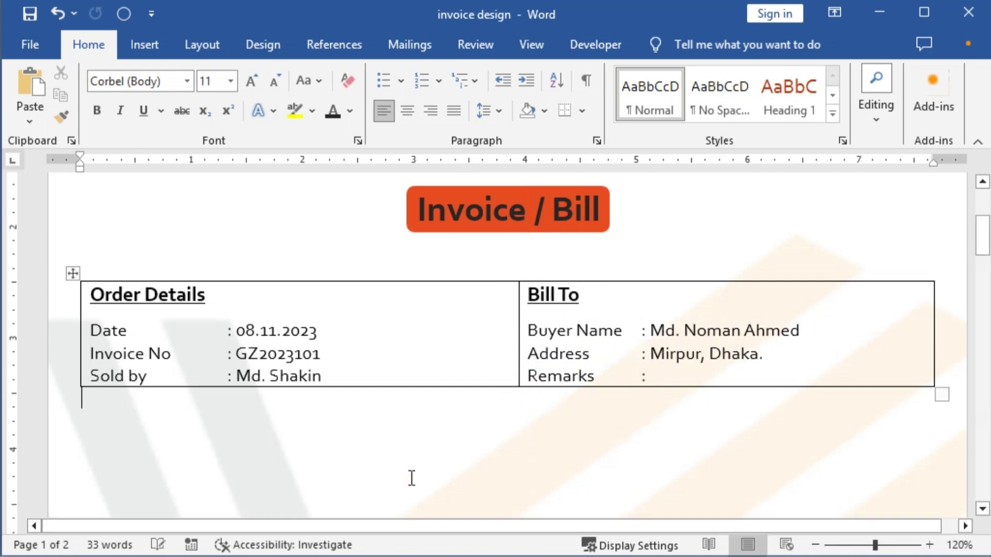
key(Return)
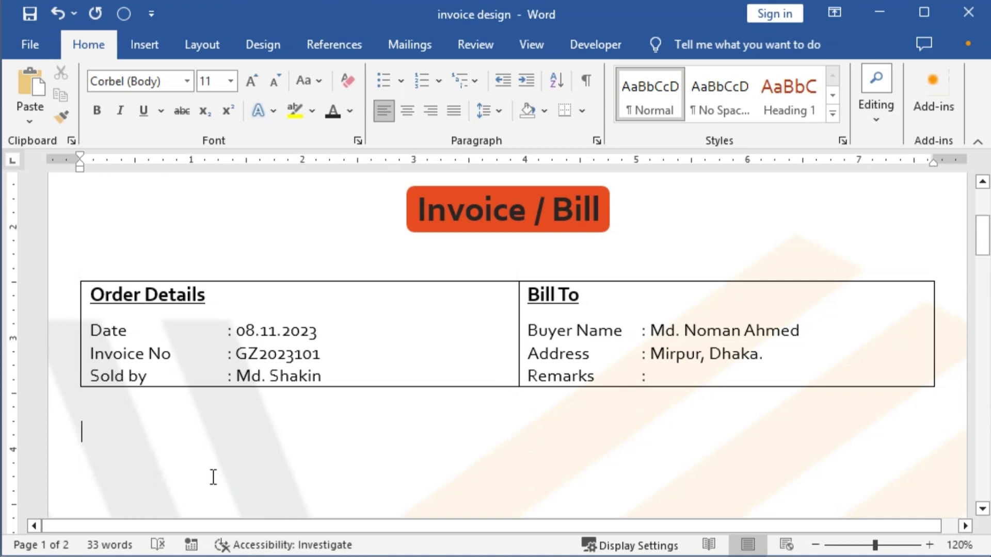
scroll(224, 464, down, 2)
mouse_move(428, 232)
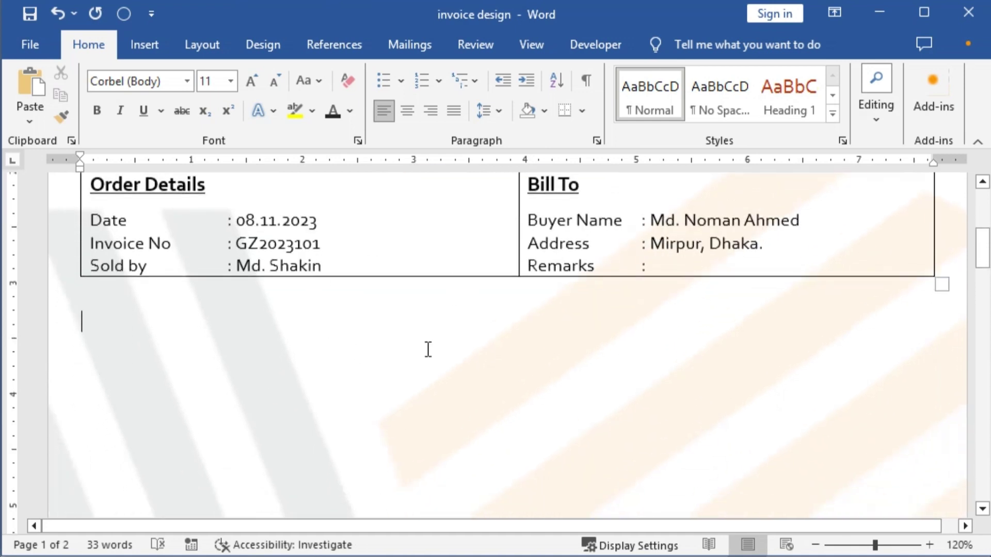
scroll(624, 306, up, 2)
scroll(429, 459, down, 2)
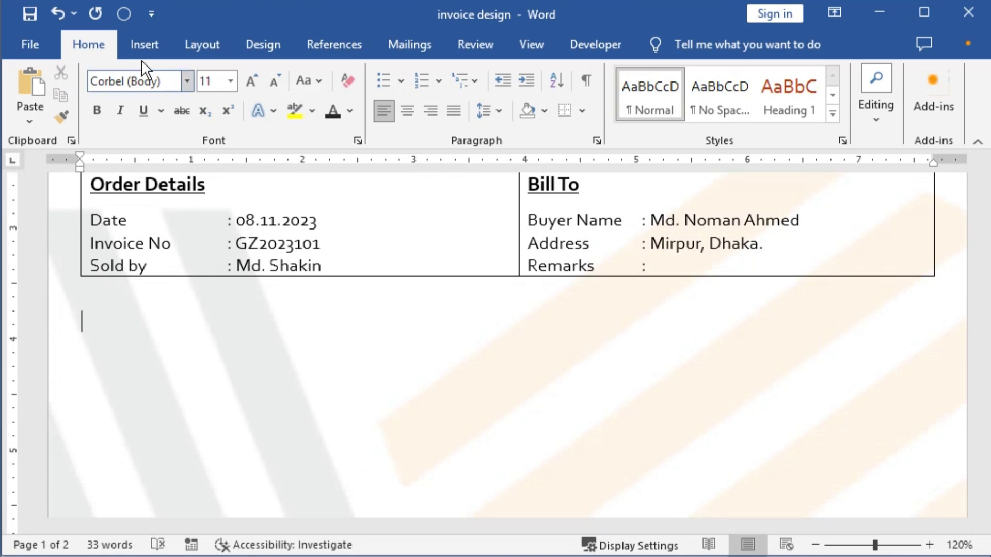
Insert a 5x1 table with headers SL No, Description, Warranty, Unit and Unit Price.
click(142, 45)
click(144, 122)
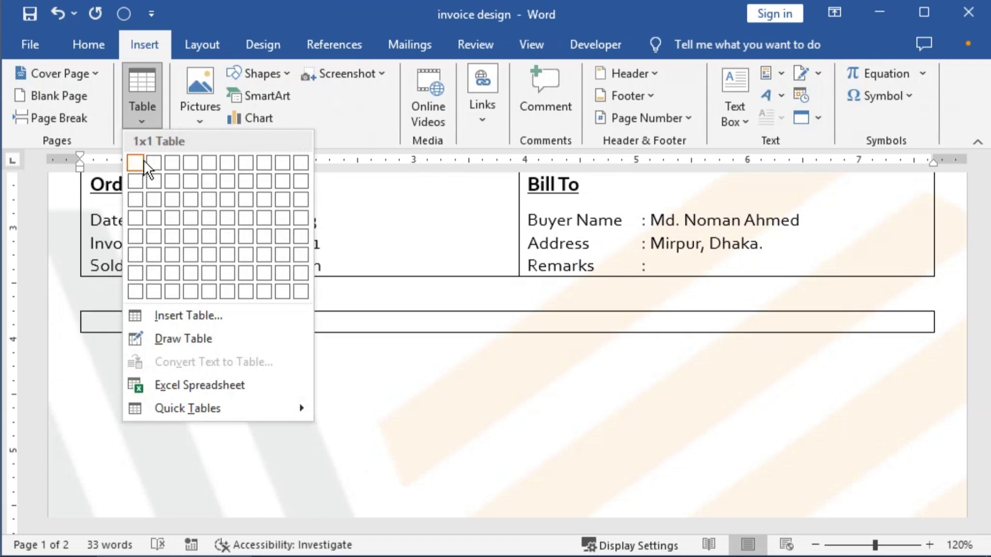
click(209, 164)
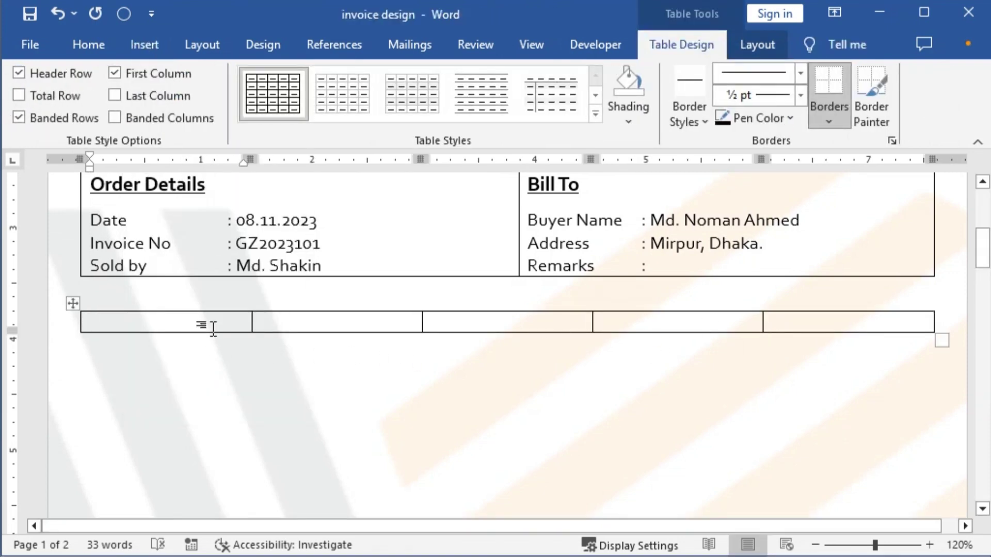
text(SL N)
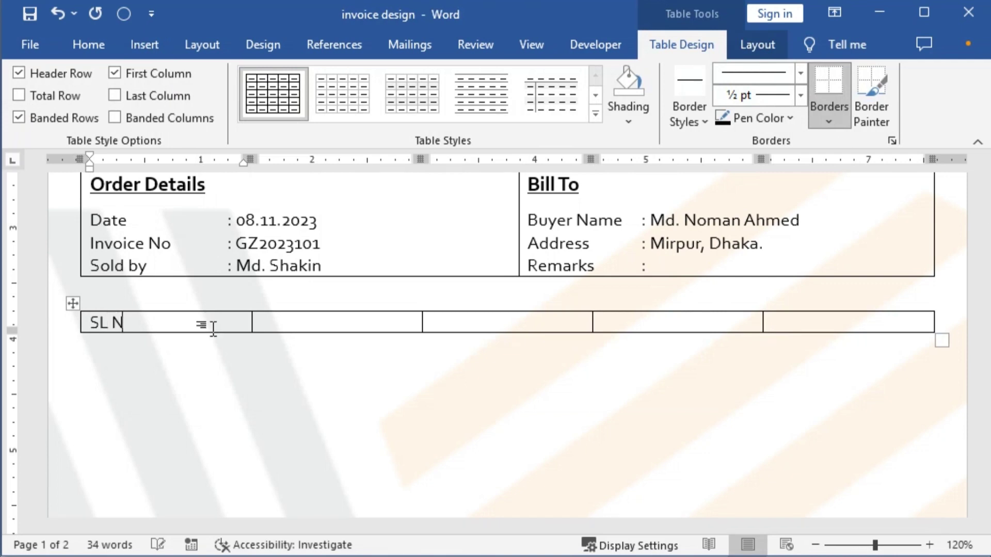
text(o)
key(Tab)
text(De)
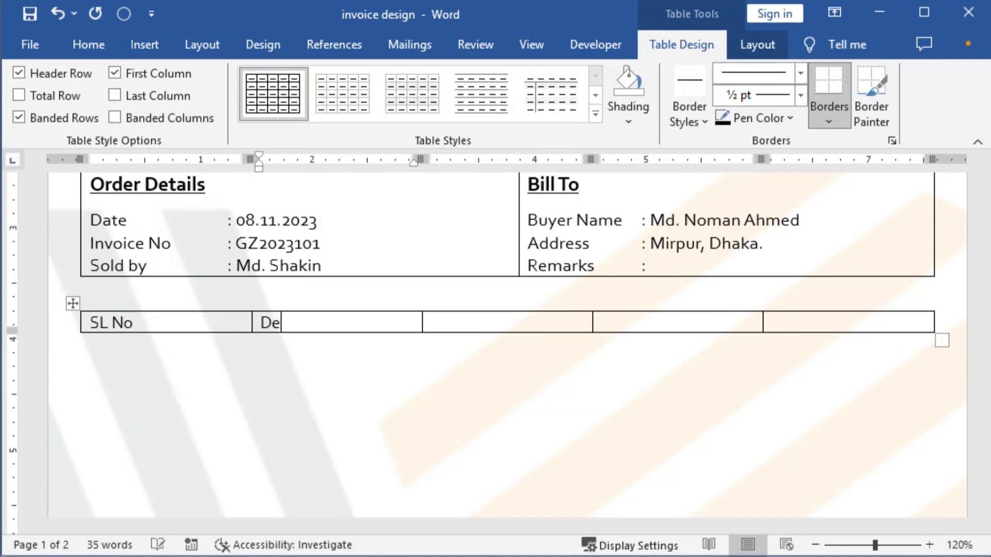
text(scription)
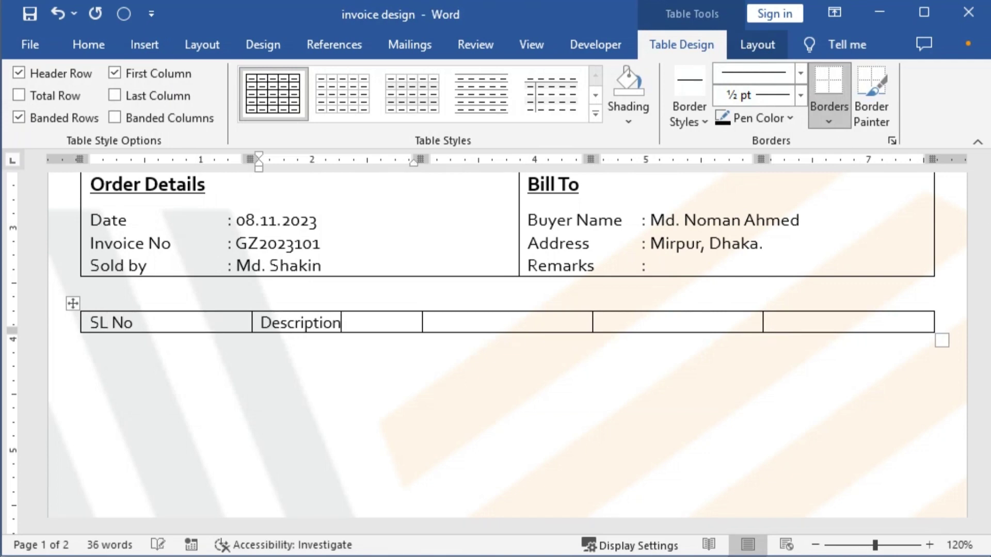
key(Tab)
text(Warranty)
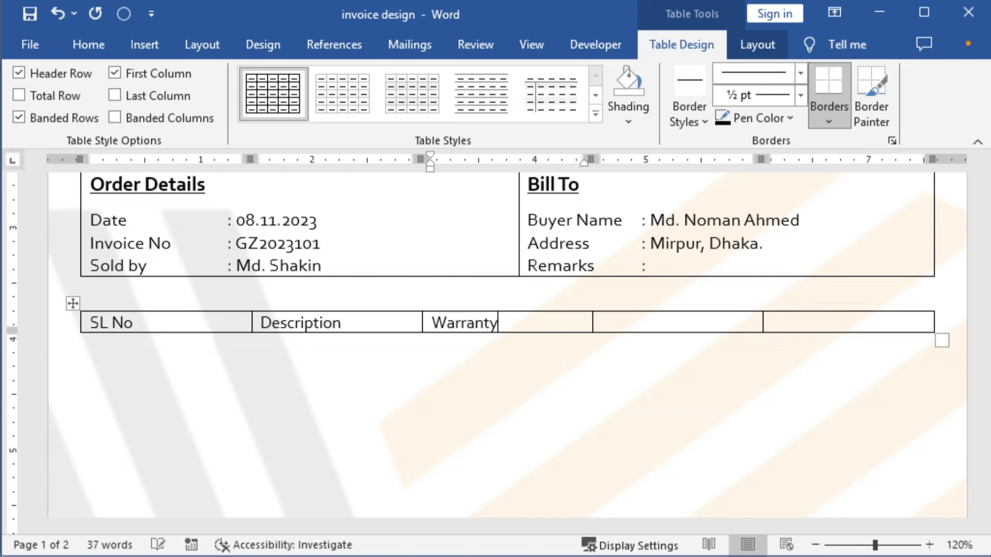
key(Tab)
text(Unit)
key(Tab)
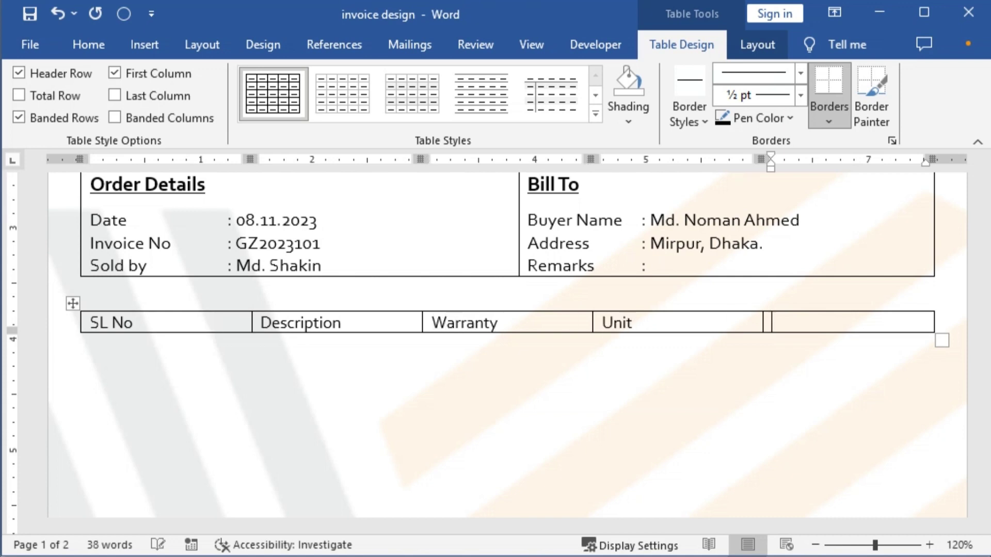
text(nit)
text( Price)
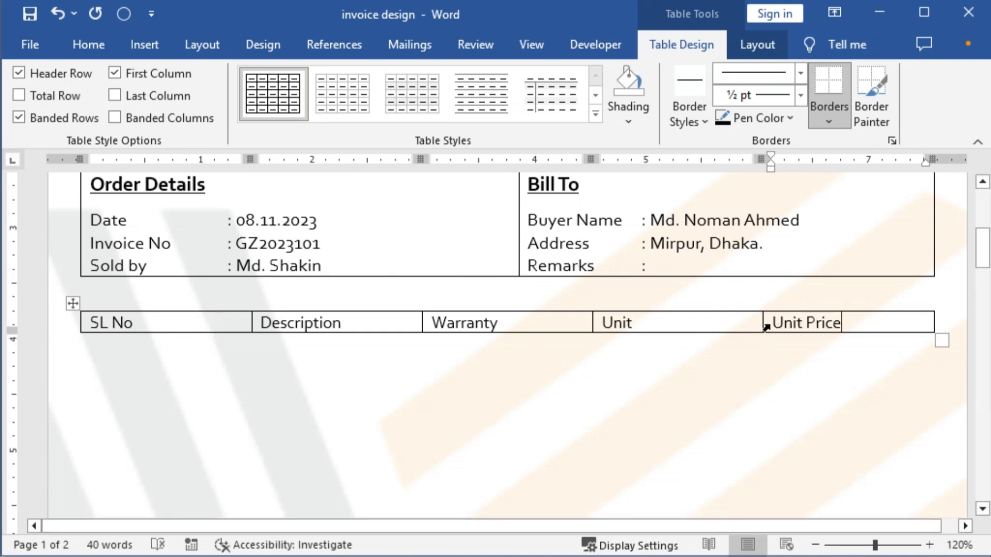
Add a Total column to the right of Unit Price and adjust its border.
right_click(840, 322)
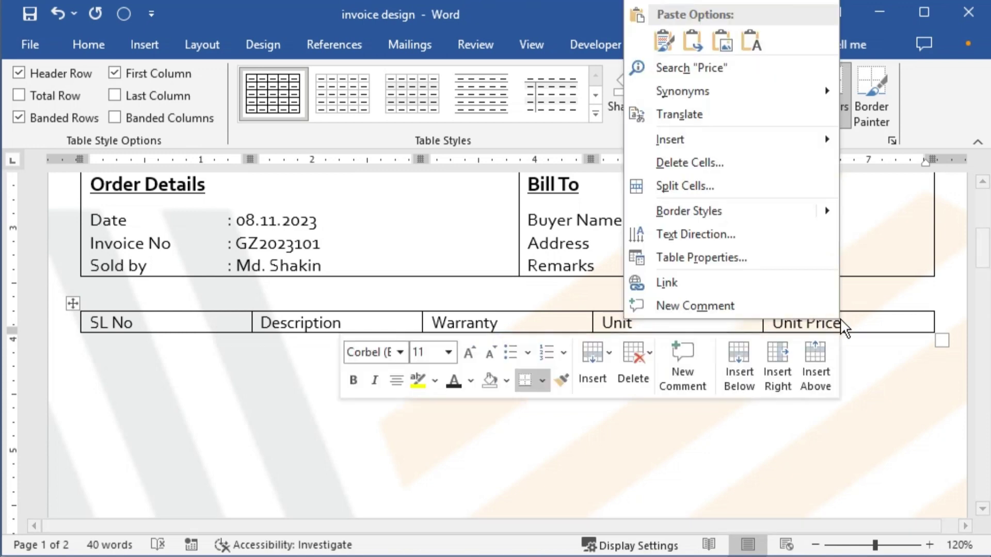
mouse_move(670, 140)
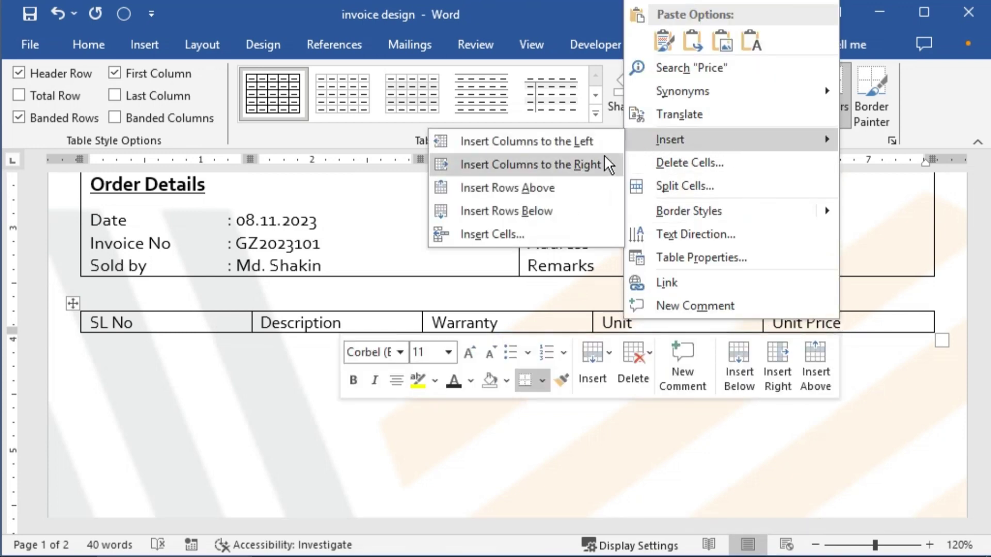
click(563, 164)
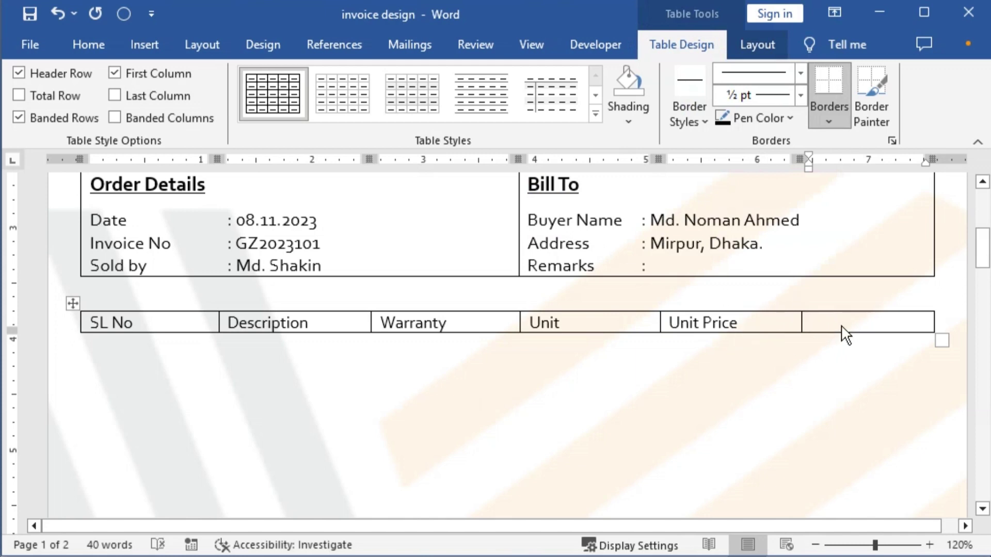
text(Total)
drag(802, 322, 800, 330)
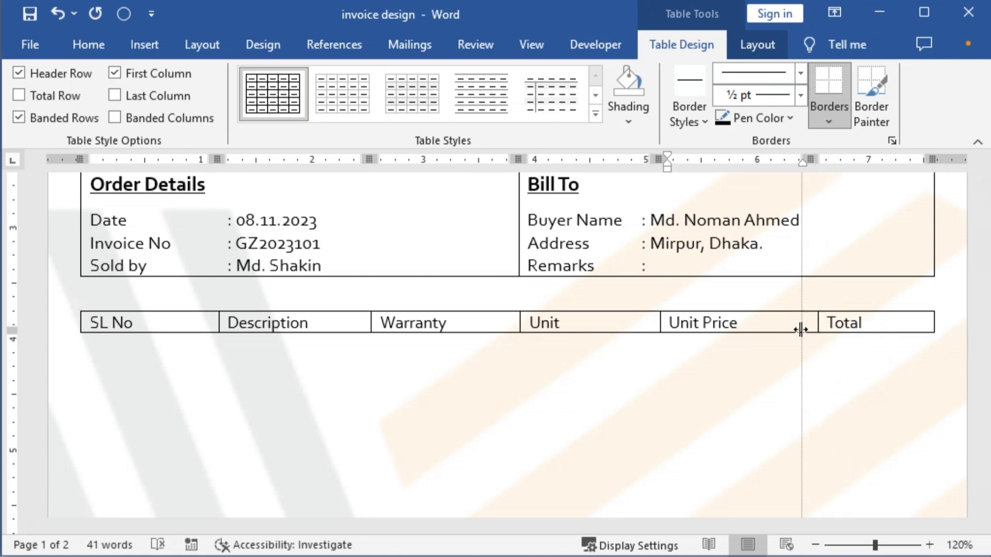
click(896, 326)
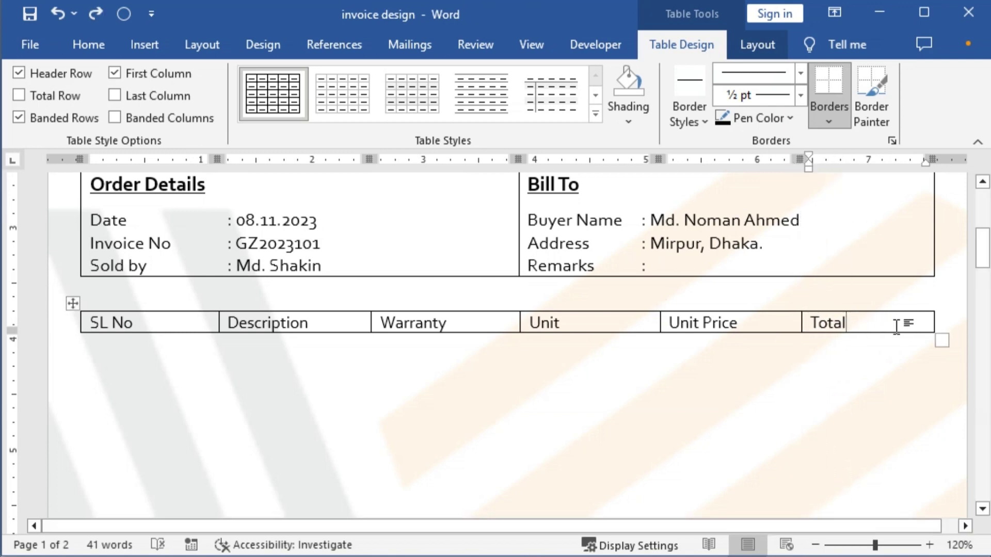
Add an empty row, narrow the SL No column, and set the table text to size 12.
key(Tab)
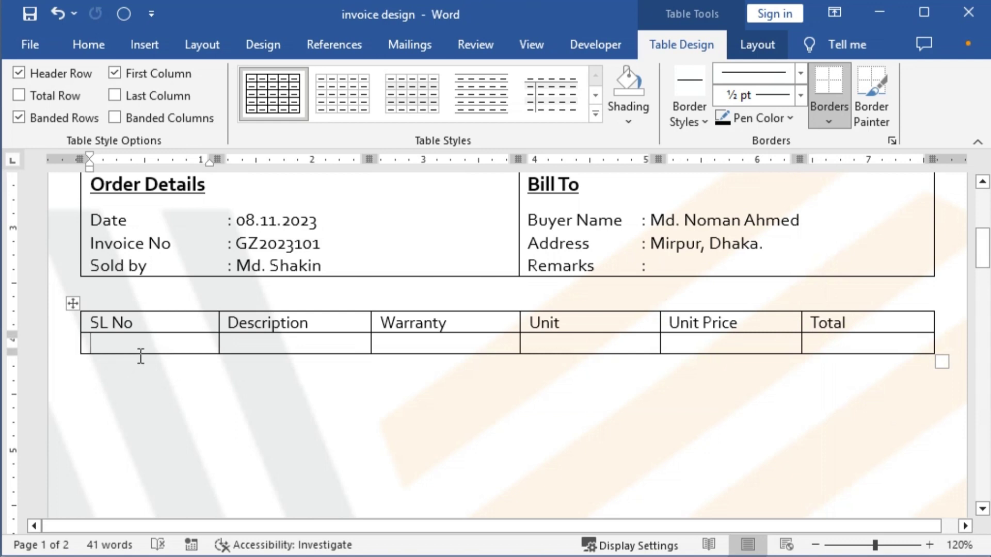
drag(219, 323, 169, 329)
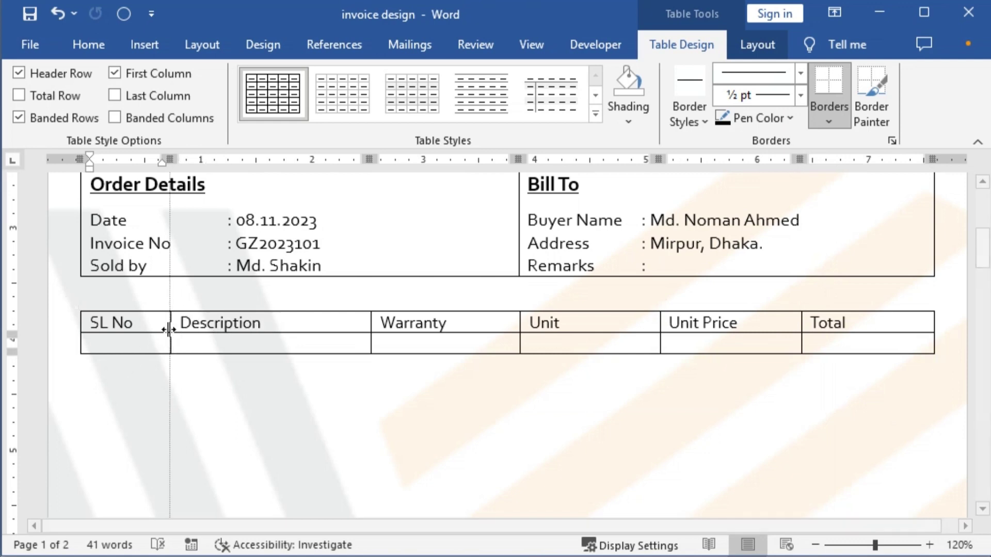
click(75, 303)
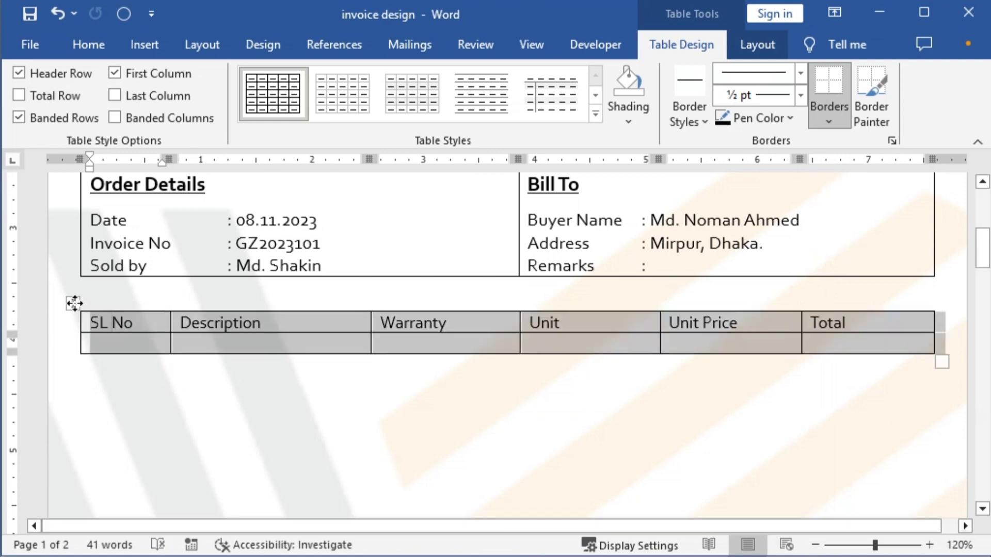
click(88, 45)
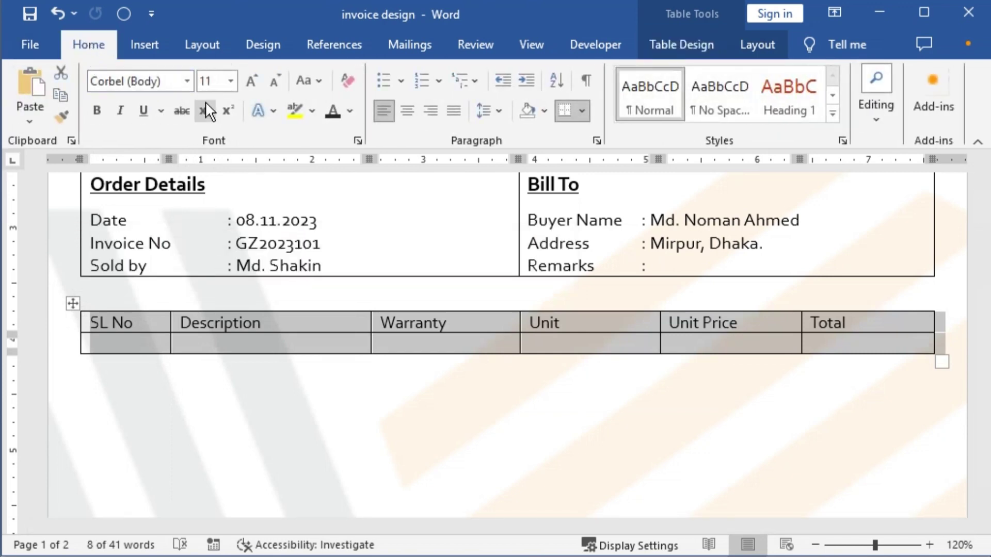
click(209, 82)
text(12)
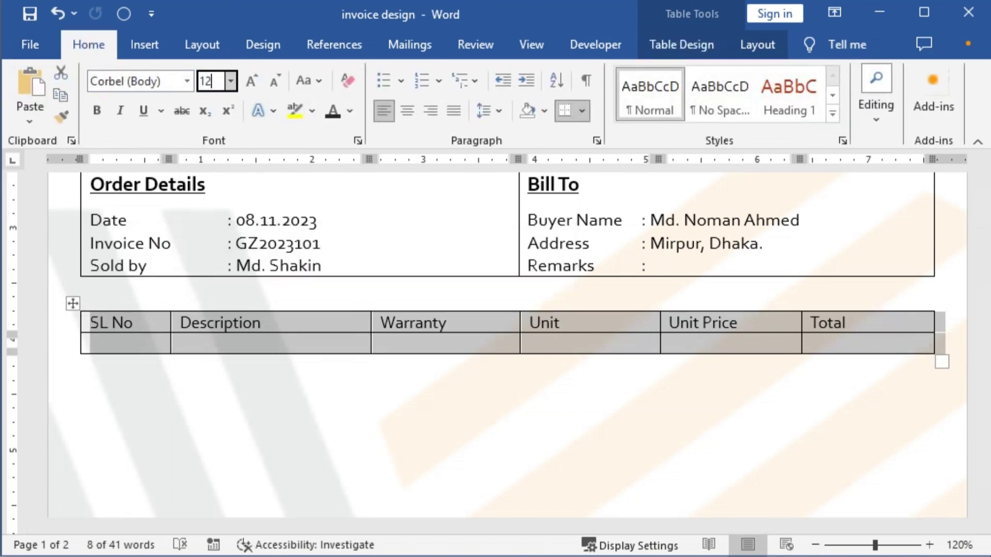
key(Return)
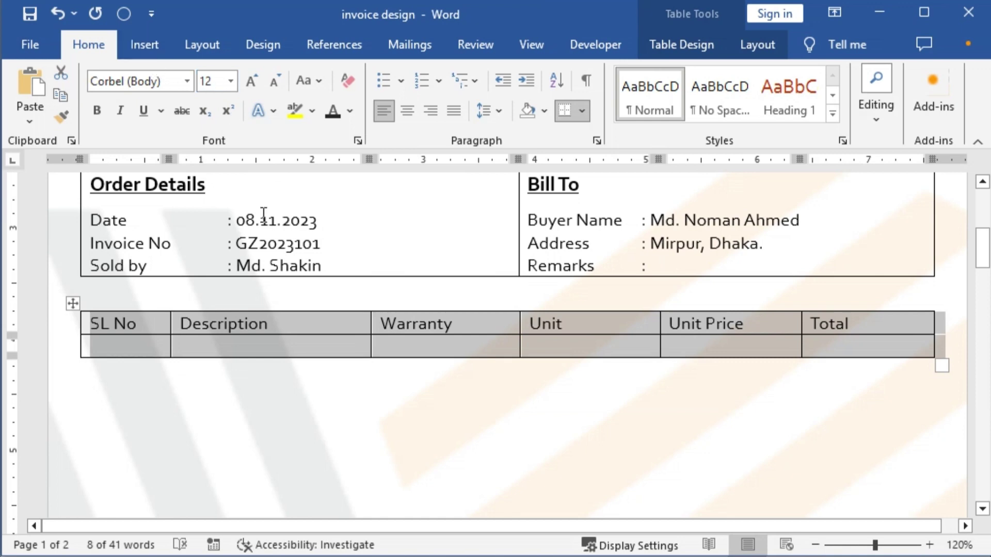
click(407, 112)
click(408, 112)
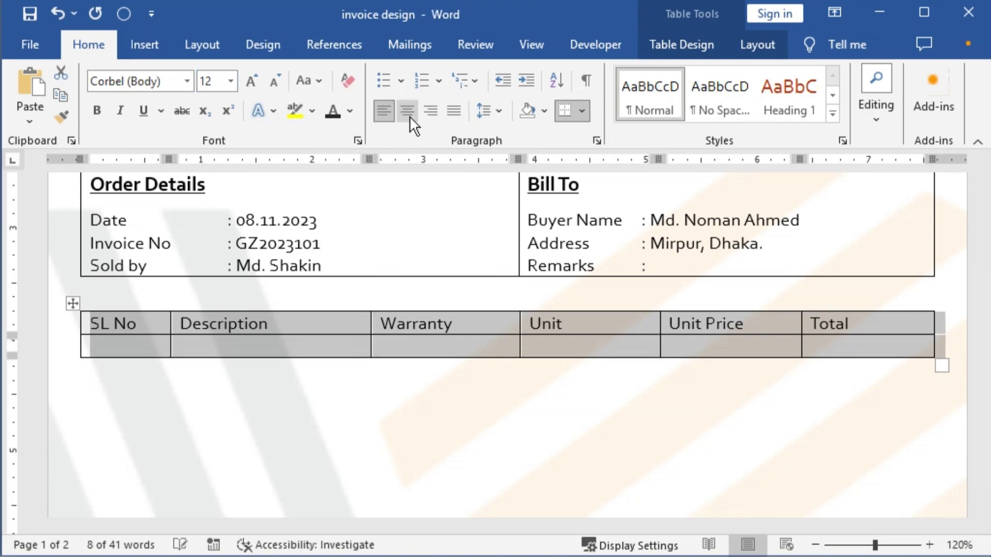
click(282, 323)
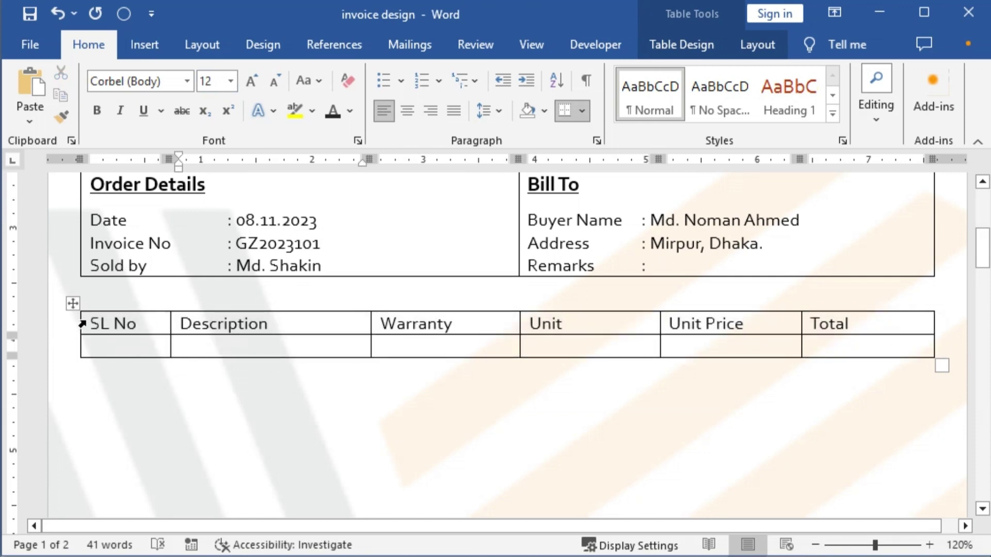
Center and bold the header row labels.
drag(82, 323, 858, 329)
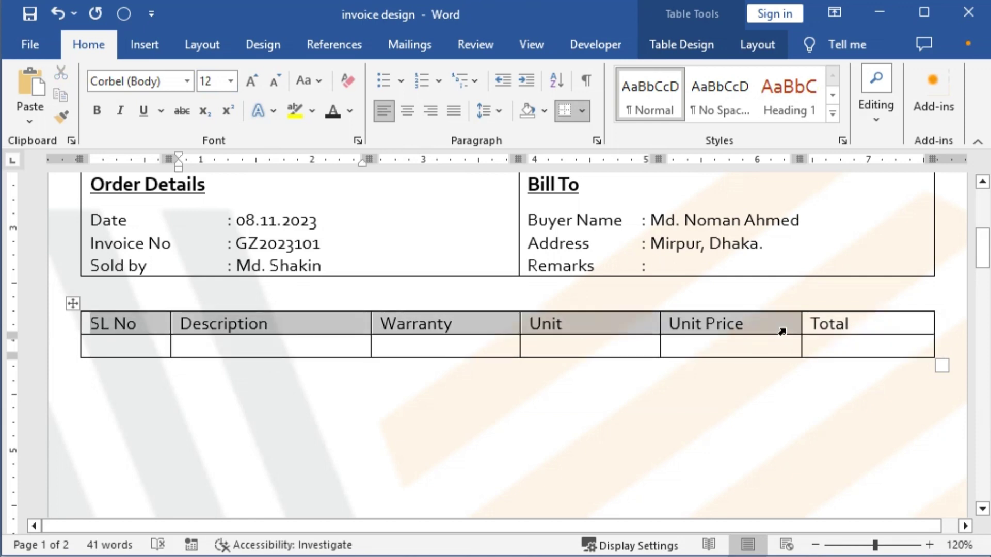
click(410, 113)
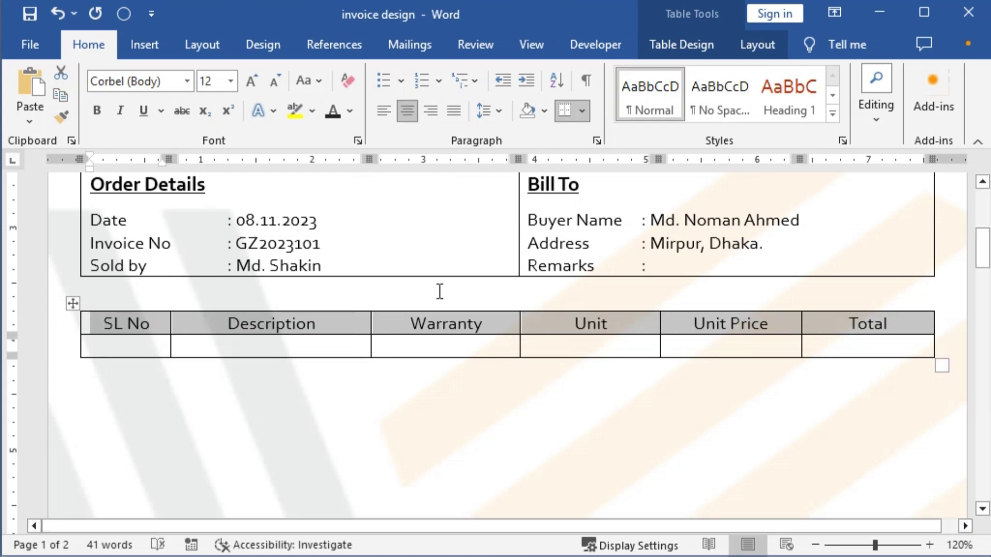
key(ctrl+b)
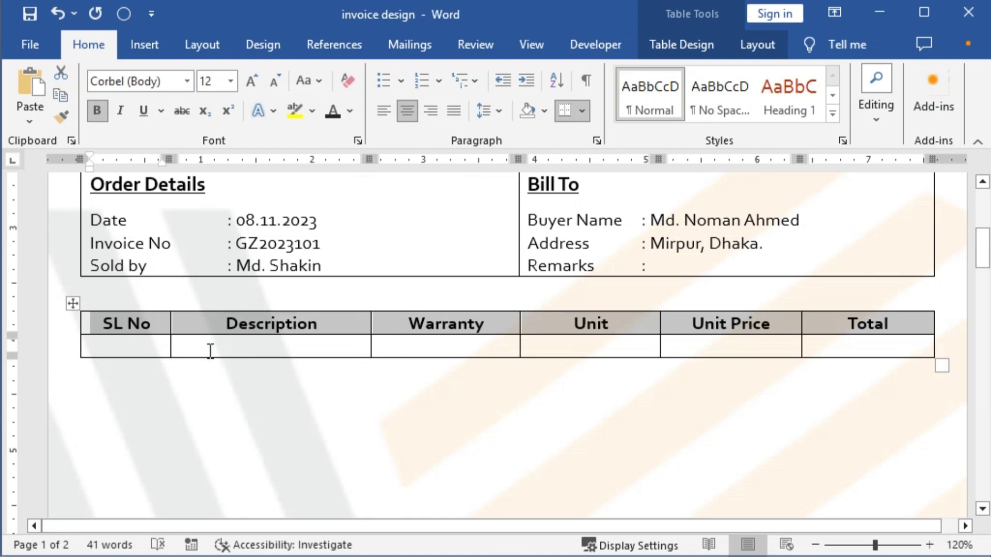
click(138, 345)
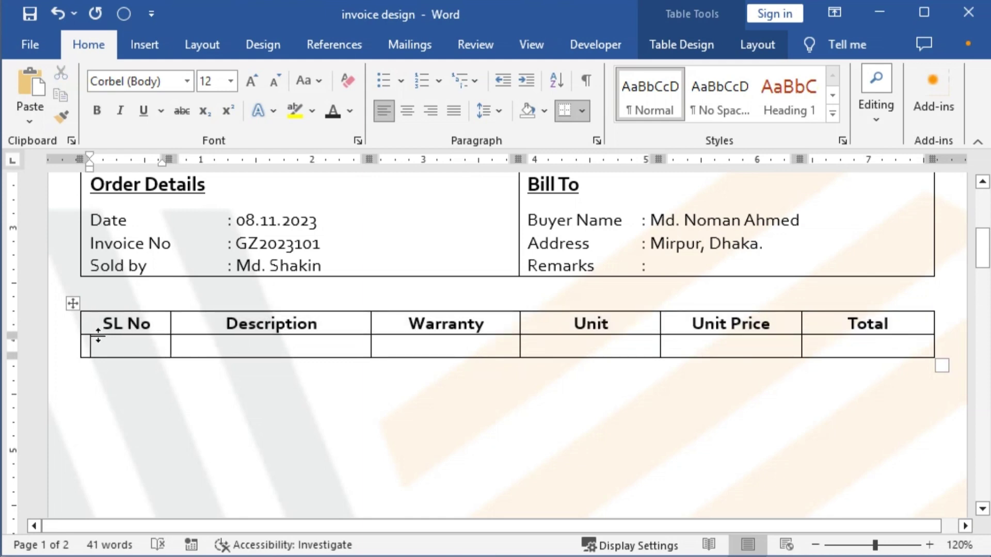
Make the header row taller and set Center vertical cell alignment in Table Properties.
mouse_move(99, 336)
mouse_down()
mouse_move(97, 354)
mouse_move(881, 331)
mouse_up()
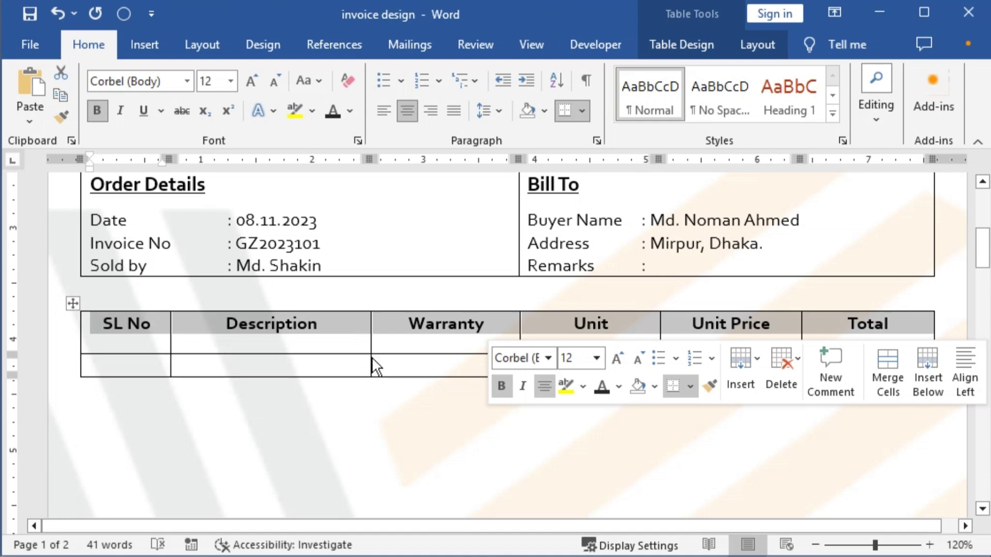
right_click(152, 321)
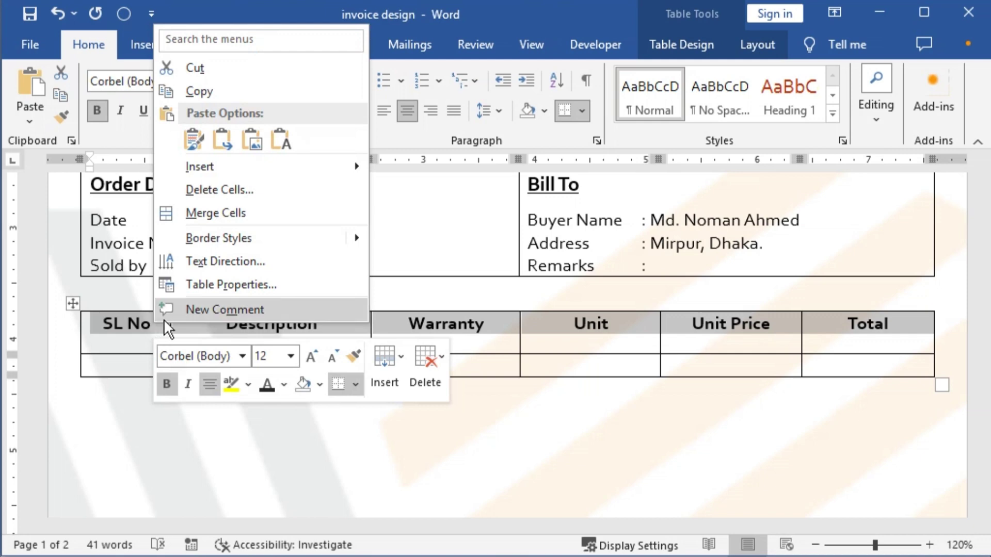
click(240, 284)
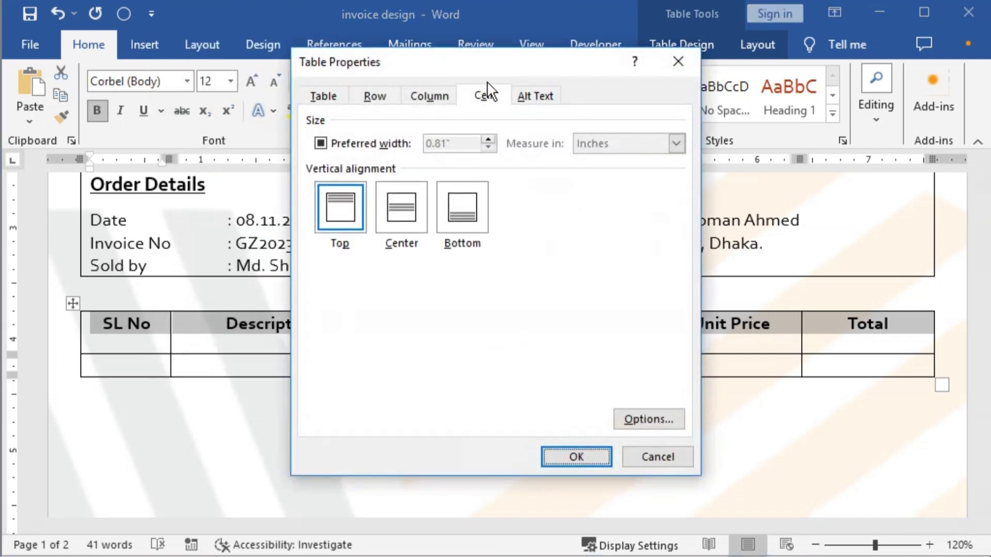
click(427, 93)
click(483, 96)
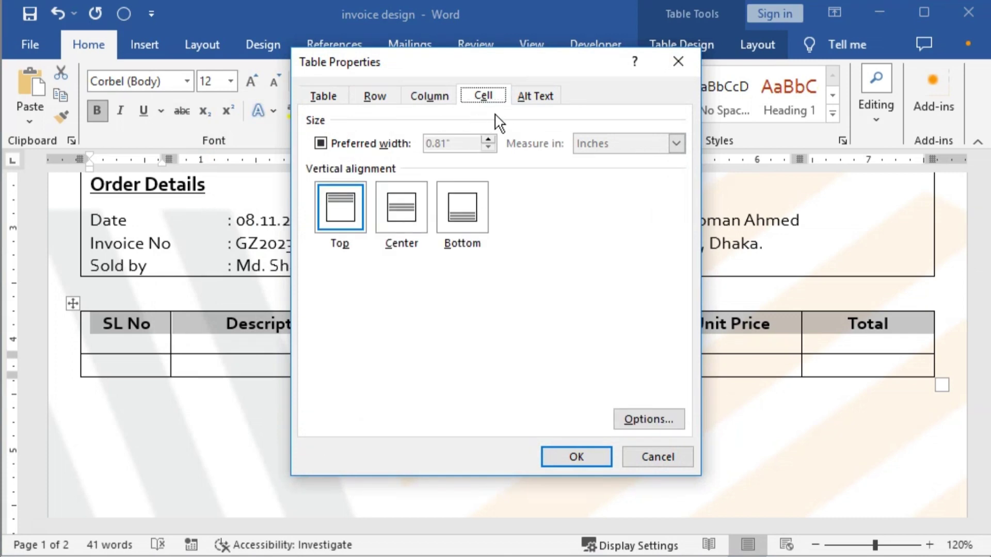
click(408, 219)
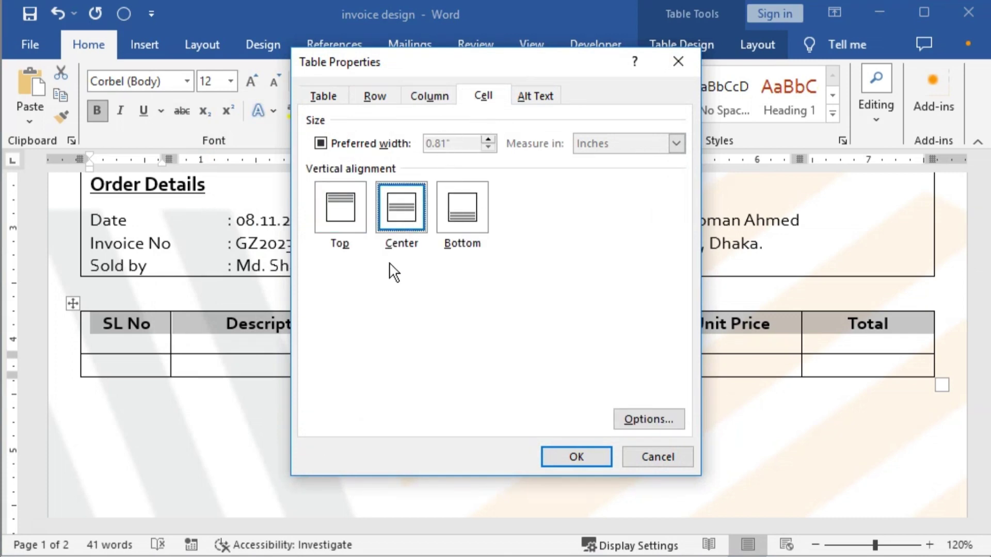
click(585, 460)
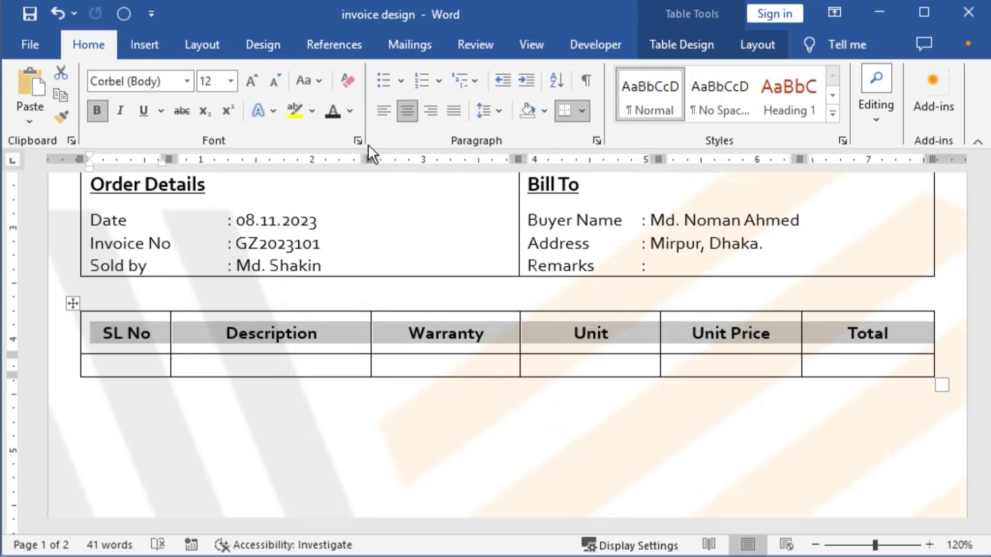
Shade the header row orange, make its text dark, and grow it to 14 pt.
click(353, 110)
click(353, 111)
click(545, 110)
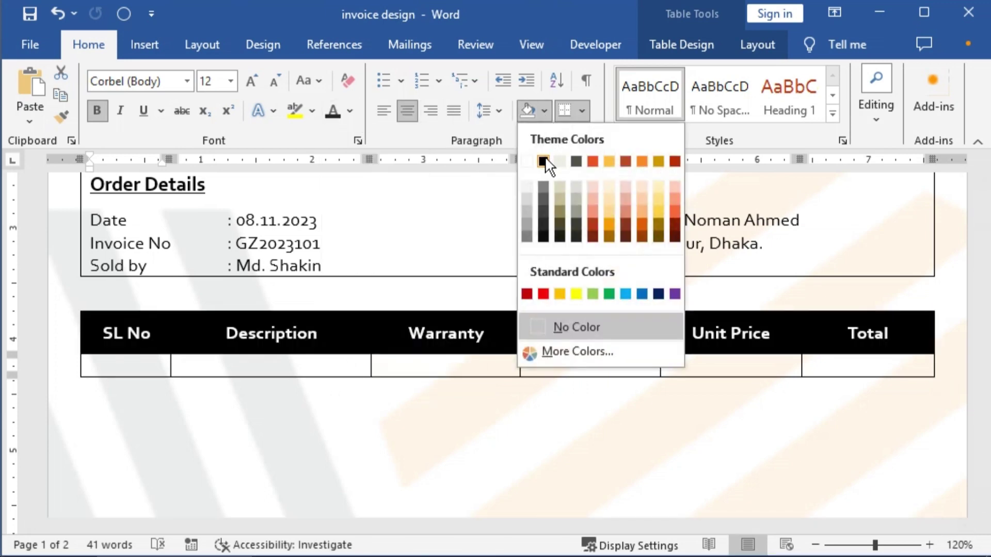
click(592, 161)
click(351, 110)
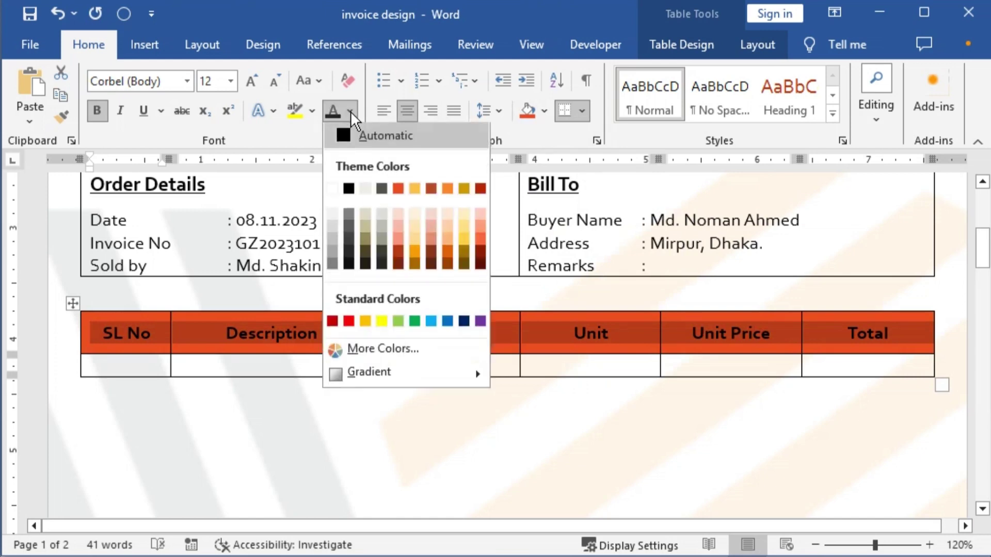
click(351, 252)
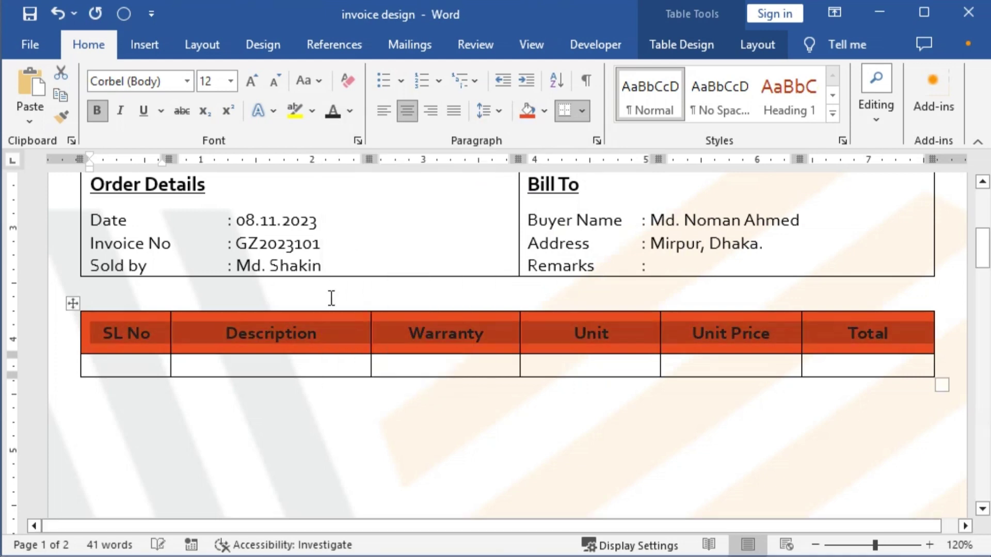
click(255, 81)
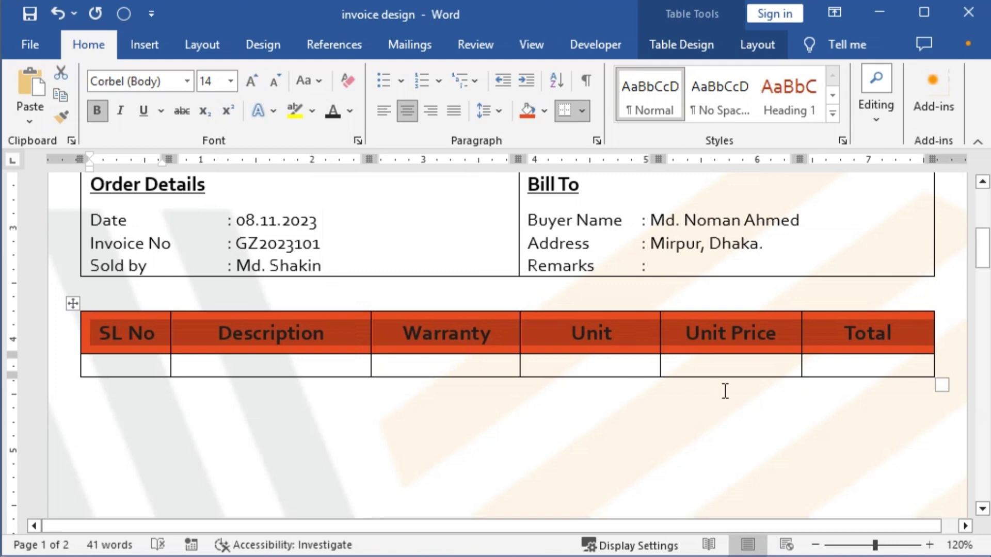
click(111, 369)
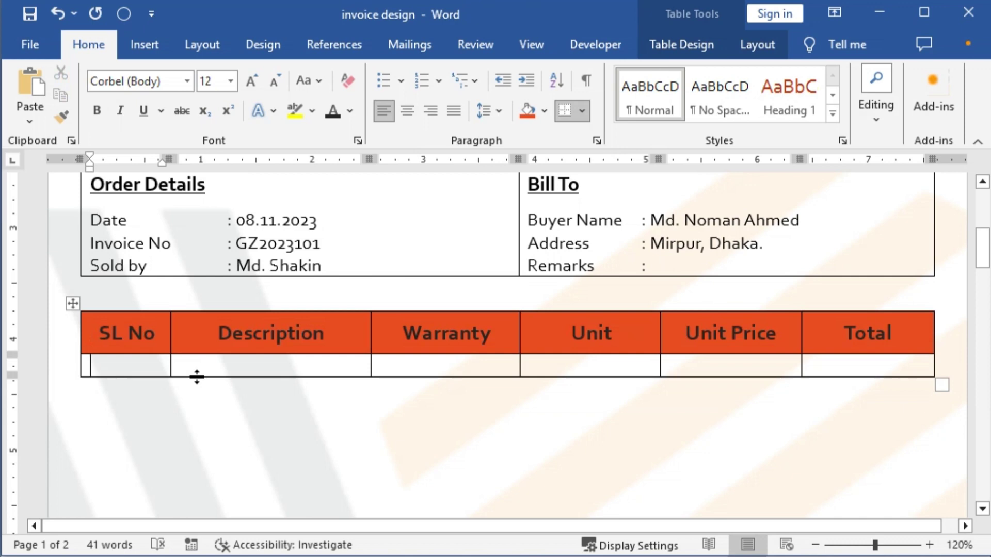
Make the first item row taller by adding two blank lines in its SL No cell.
text(01)
key(BackSpace)
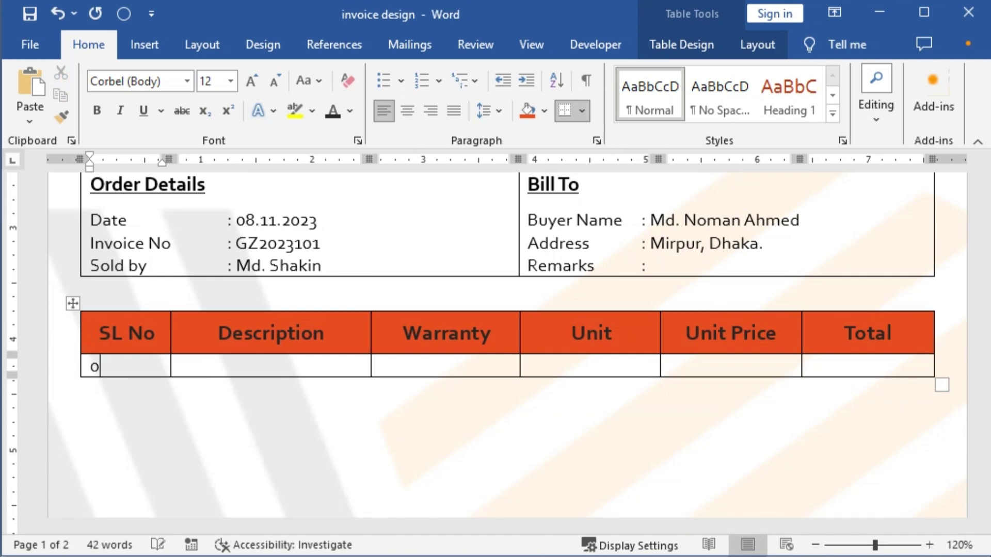
key(BackSpace)
key(Return)
key(Return)
key(Return)
key(Return)
key(Return)
key(Return)
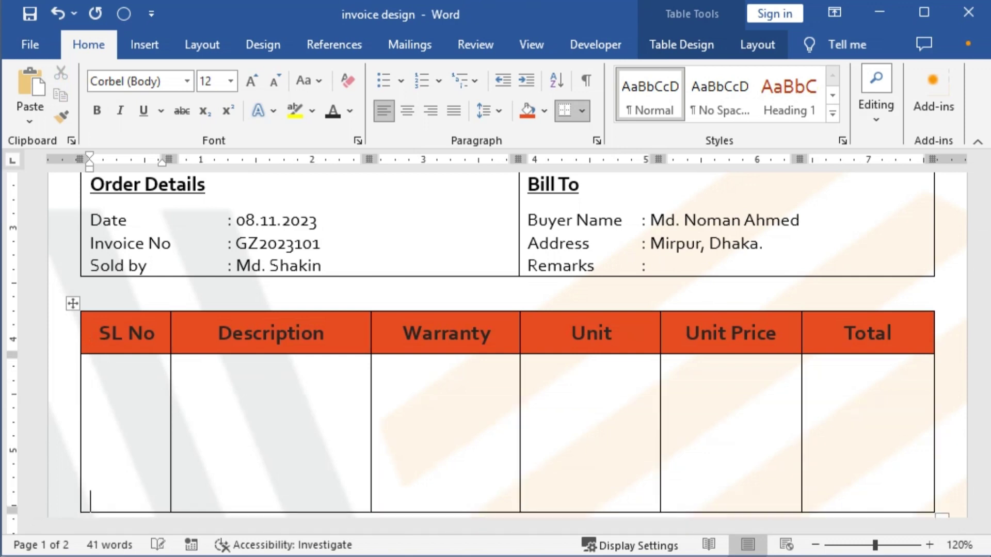
key(Return)
key(Return)
key(Return)
key(Return)
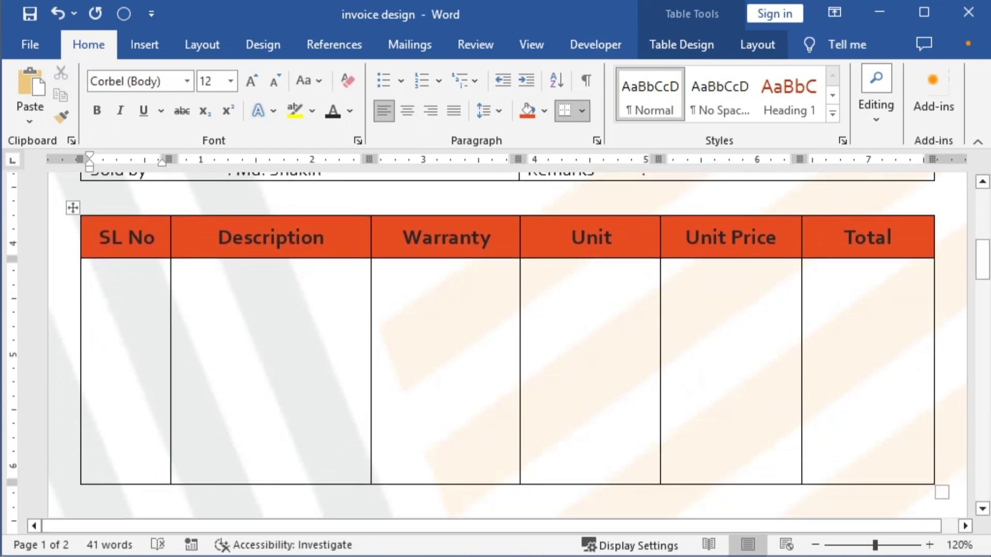
click(120, 277)
Fill the row: 01, LED Monitor (Brand LG, Size 19"), 3 Years, 2, 8,000/-, 16,000/-.
text(01)
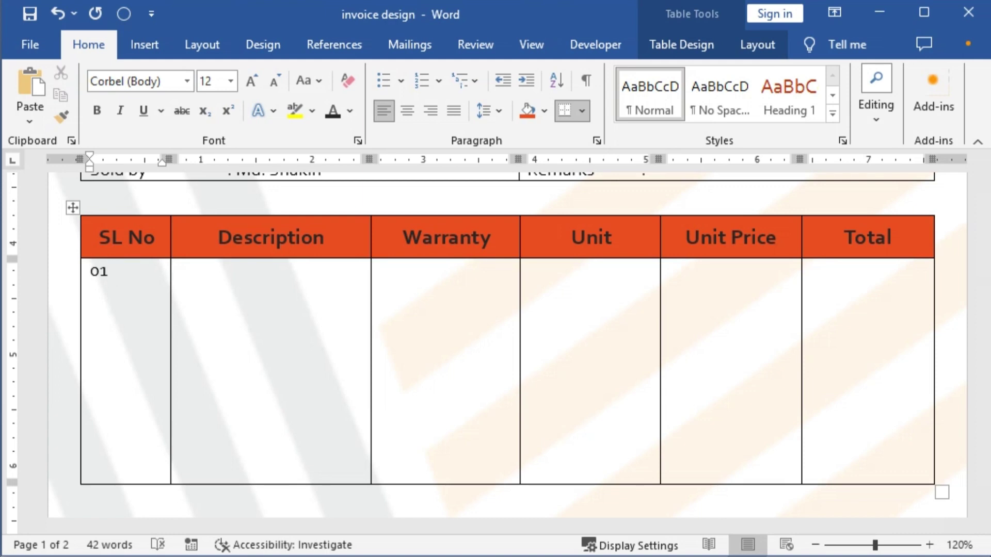
key(Tab)
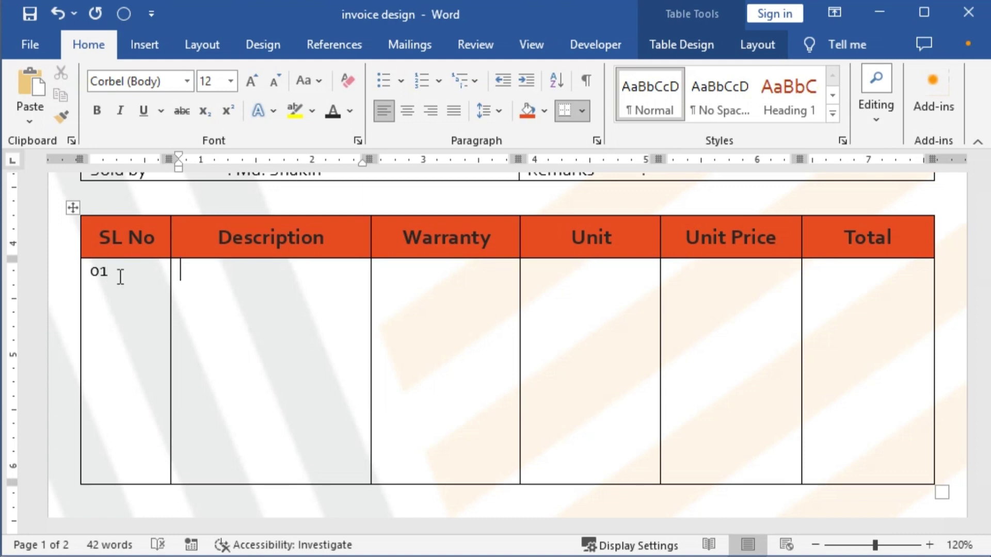
text(LED Mo)
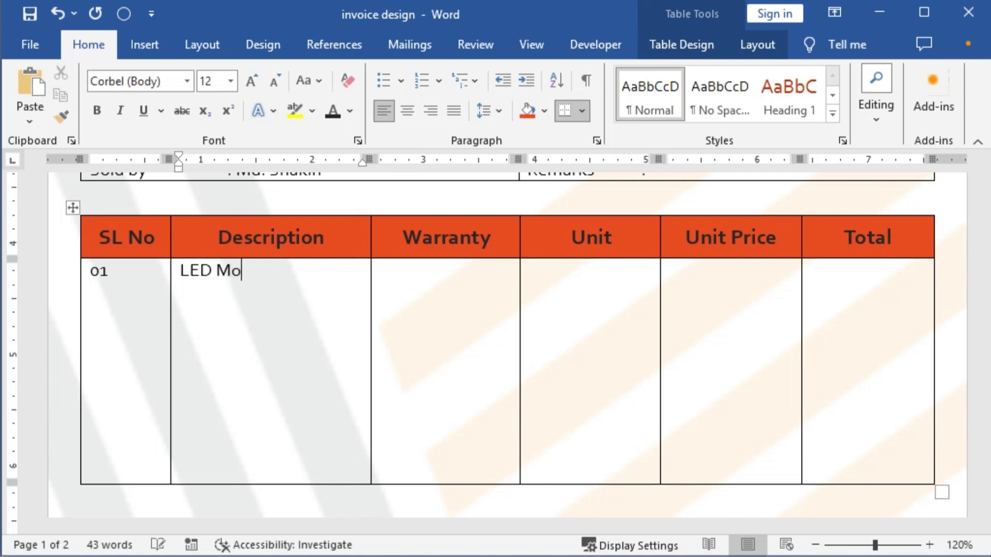
text(ni)
text(to)
text(r)
text(Br)
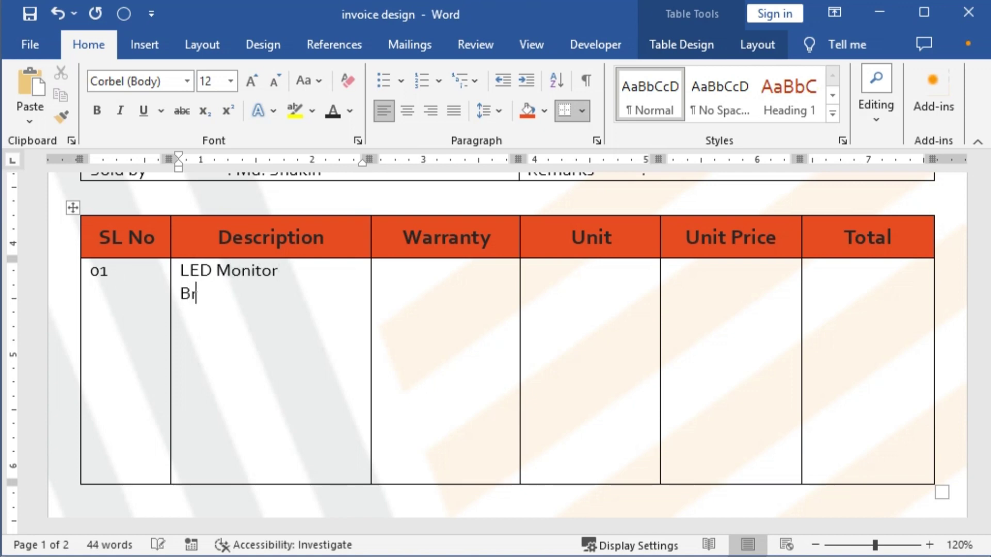
text(and-)
text( LG)
text(Size-)
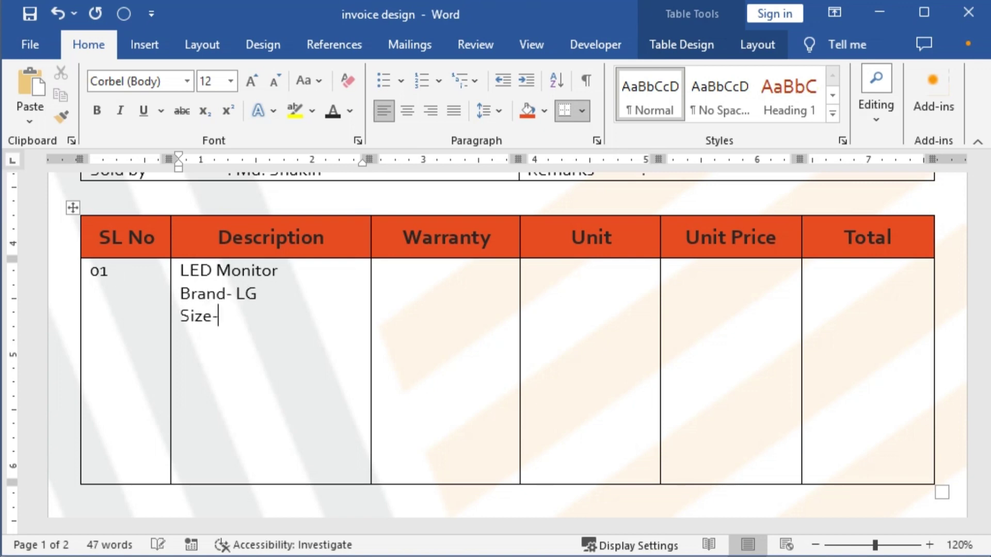
text(19)
text(")
key(Tab)
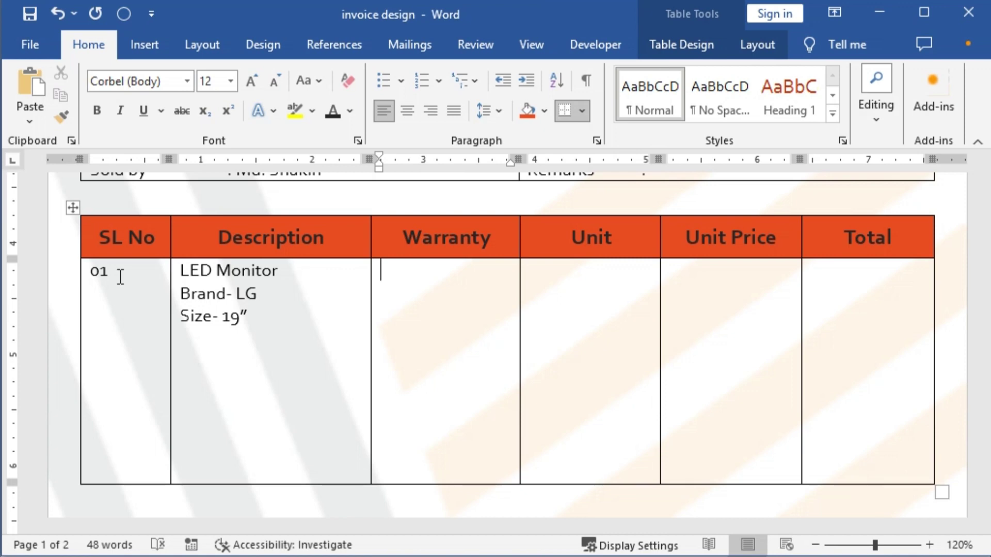
text(3 Years)
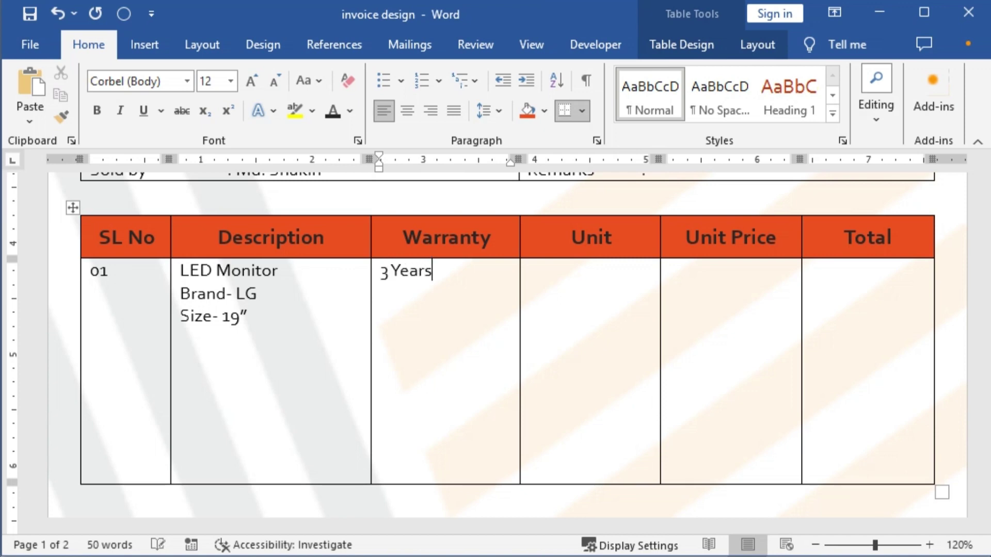
key(Tab)
text(2)
key(Tab)
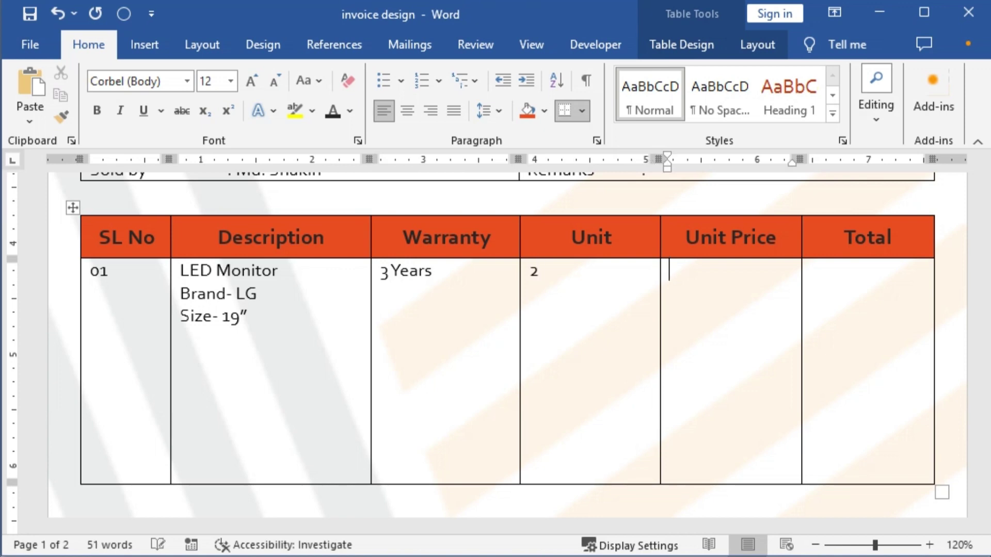
text(8,)
text(000\)
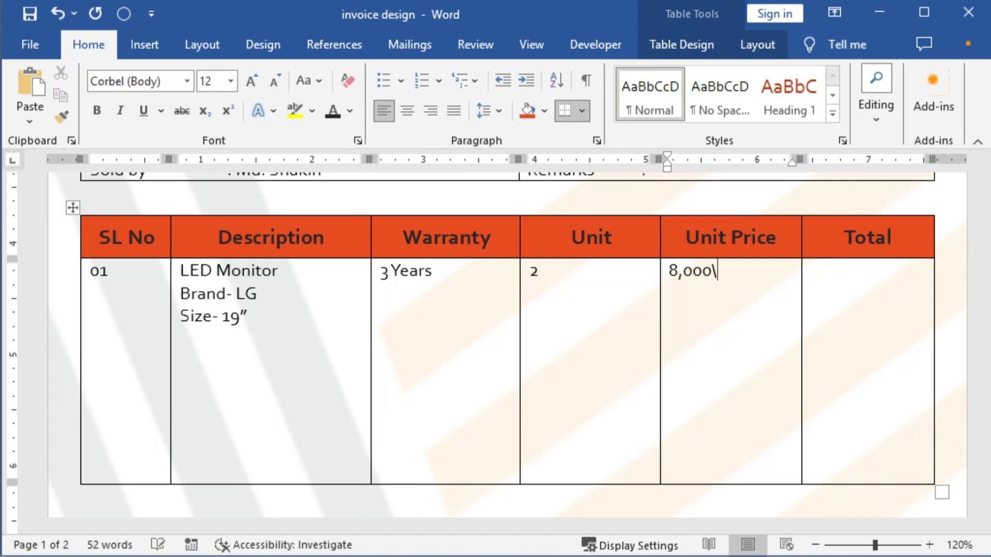
key(BackSpace)
key(BackSpace)
text(/-)
click(810, 269)
text(6,)
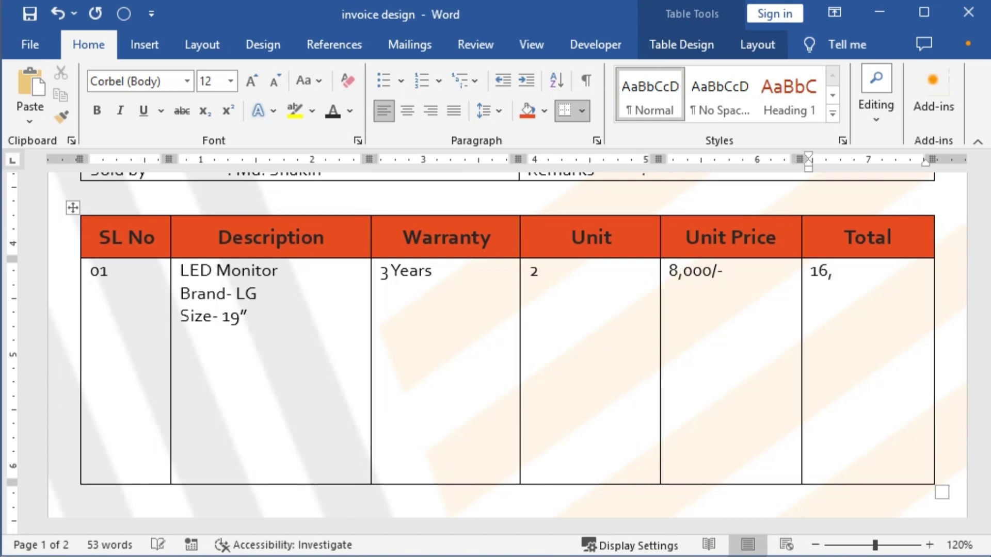
text(000)
text(/-)
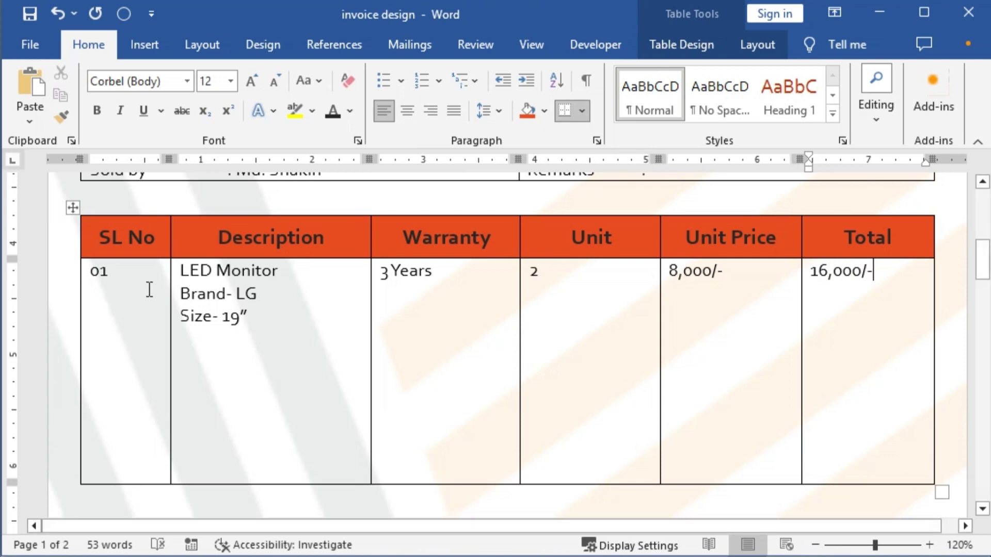
Center 01, 3 Years and 2, and right-align 8,000/- and 16,000/-.
drag(107, 271, 106, 427)
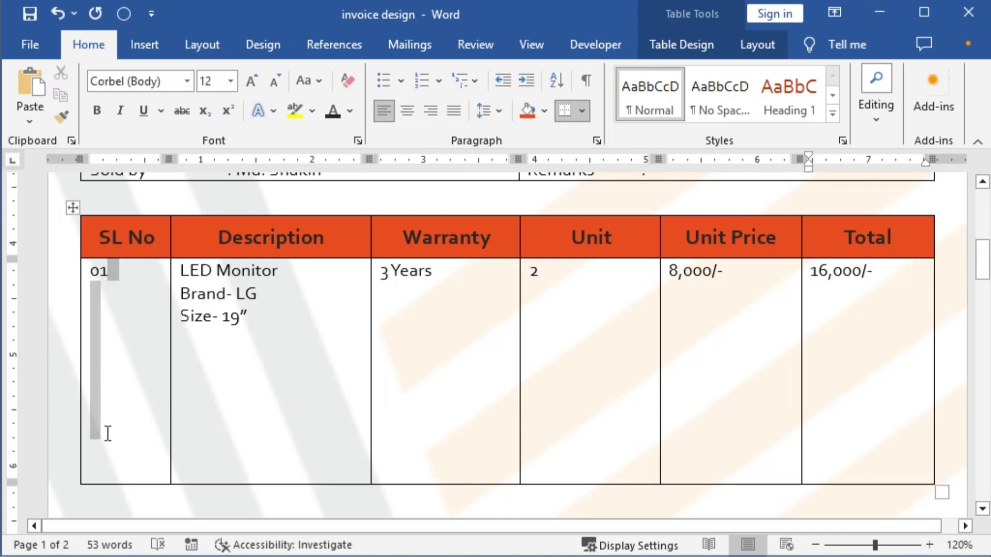
key(ctrl+e)
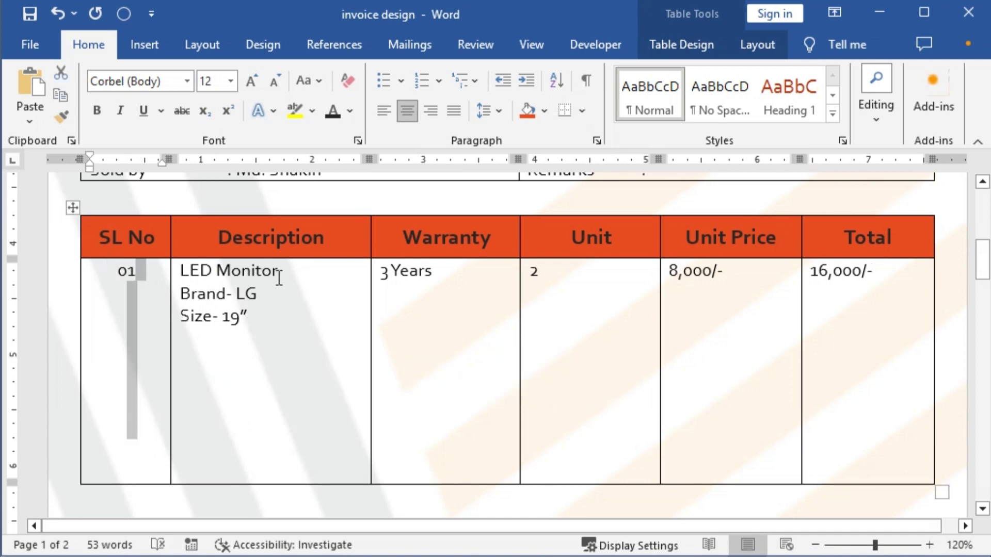
click(279, 274)
click(404, 275)
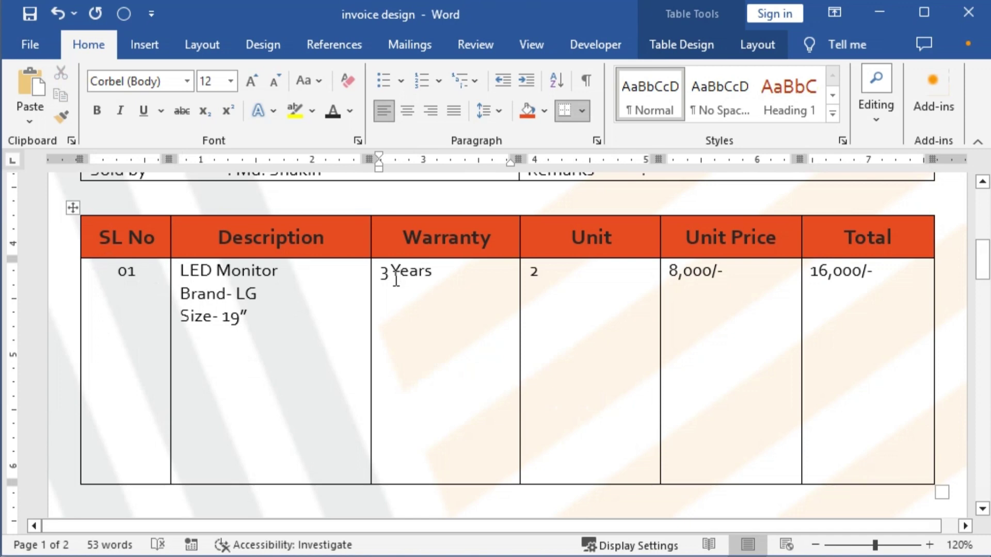
key(ctrl+e)
click(558, 271)
key(ctrl+e)
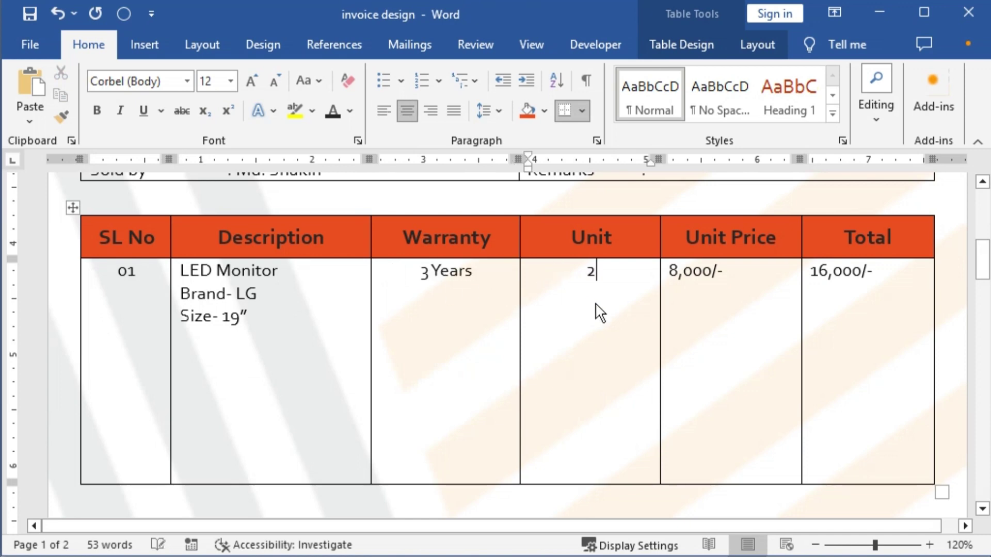
click(713, 271)
key(ctrl+r)
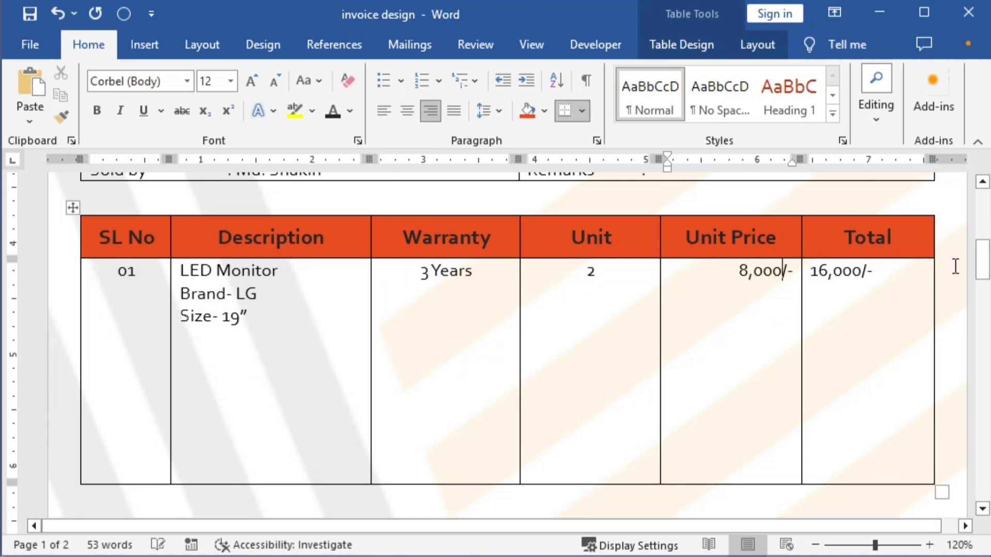
click(886, 270)
key(ctrl+r)
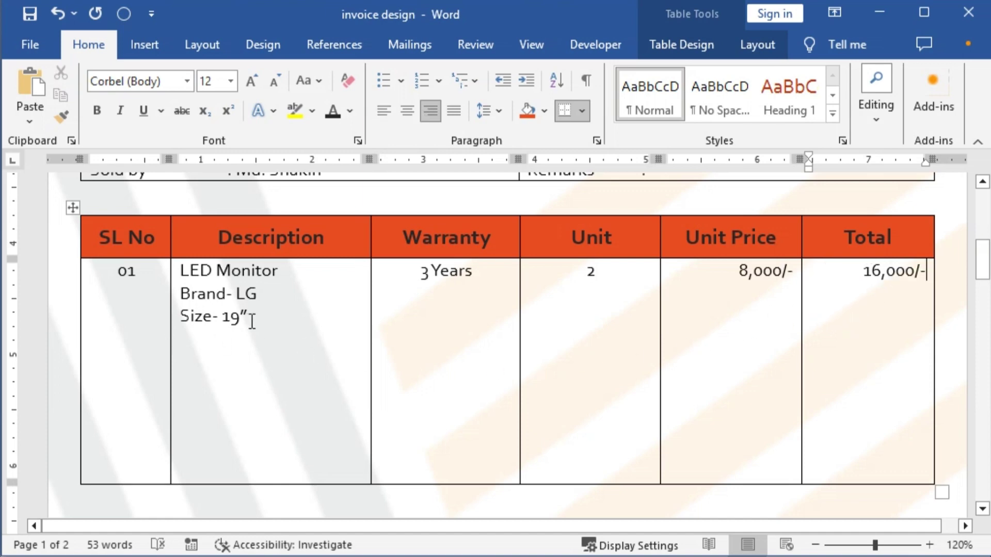
Drag the item row's bottom border up so the row fits its text.
click(156, 280)
key(Return)
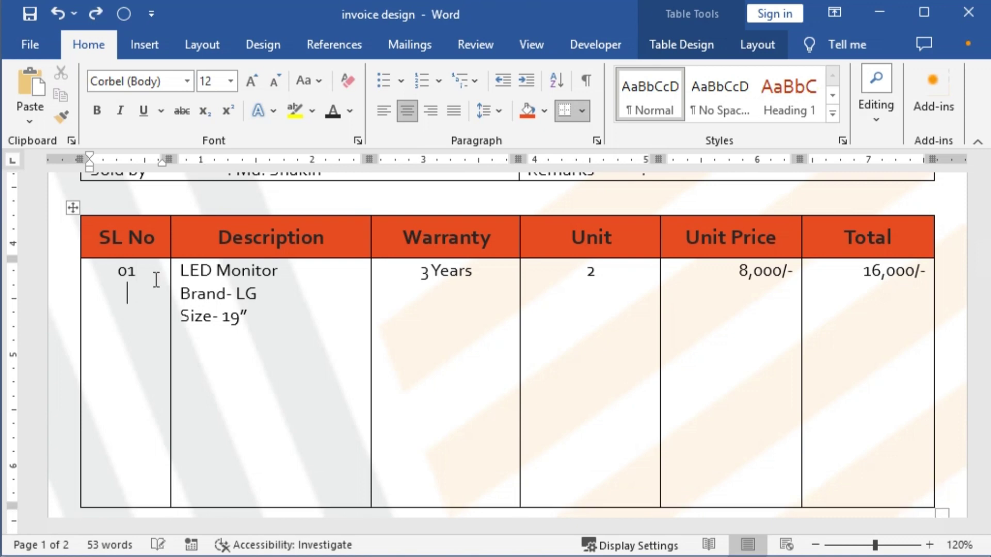
scroll(166, 294, down, 4)
scroll(233, 336, up, 2)
scroll(280, 363, up, 1)
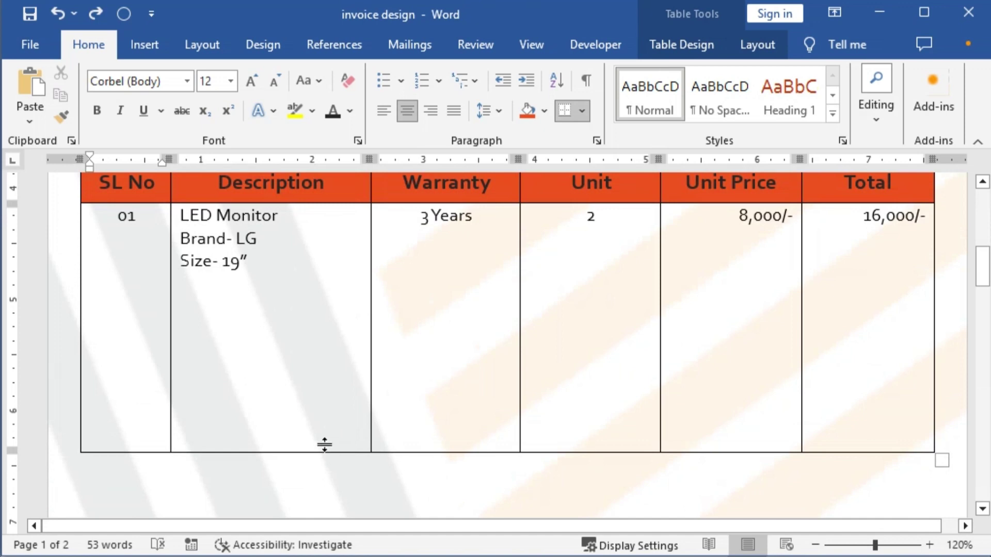
drag(325, 452, 328, 274)
click(272, 258)
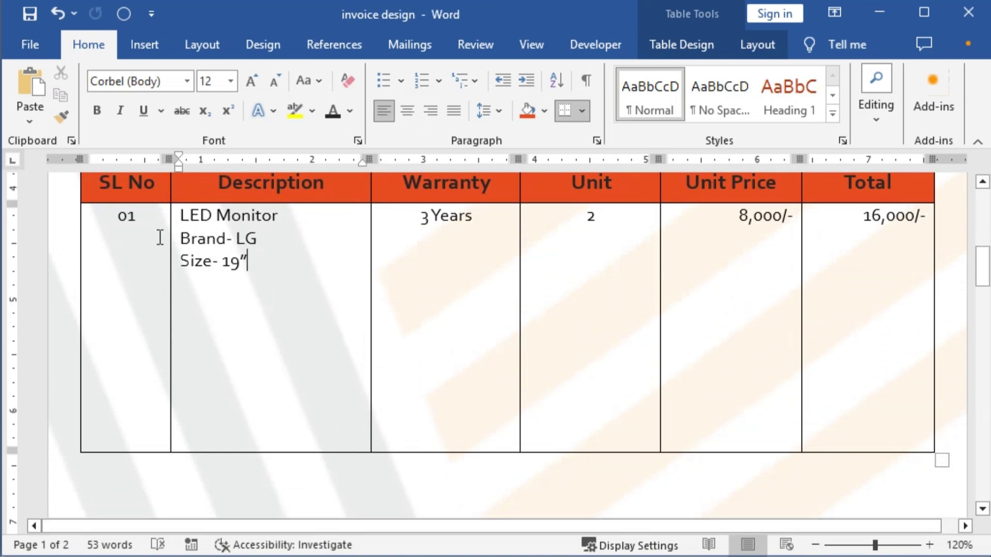
click(147, 217)
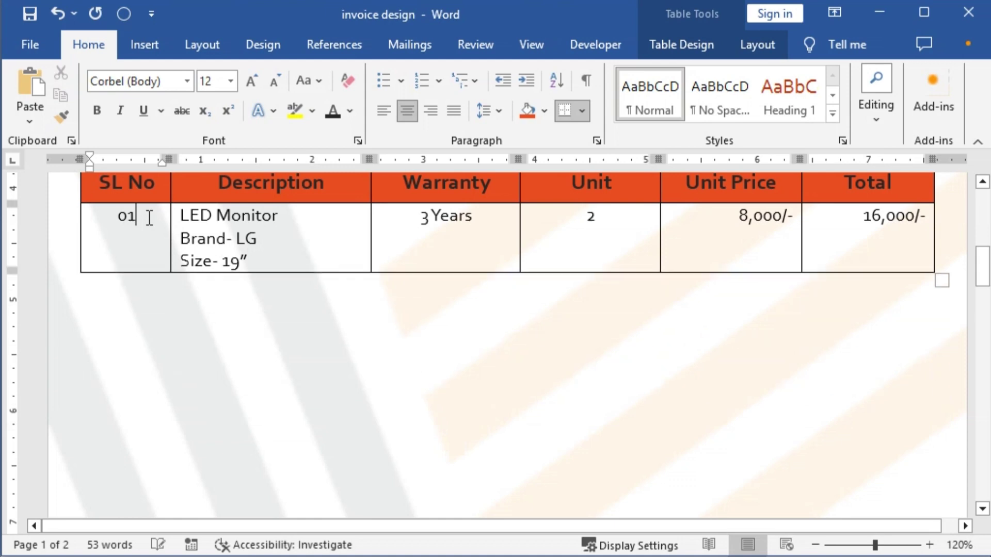
Try adding a new table row after the 16,000/- total with 01, then undo it.
click(864, 257)
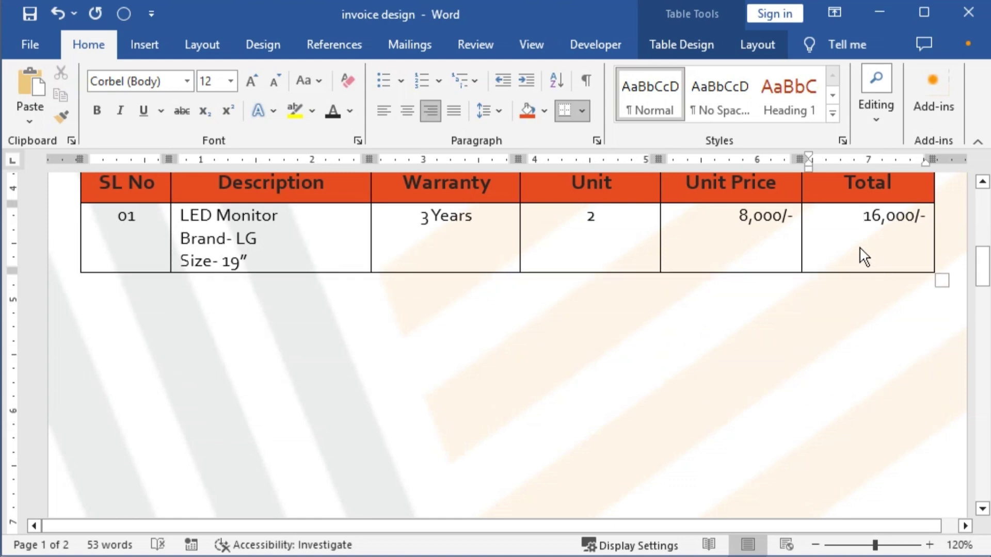
key(Tab)
text(0)
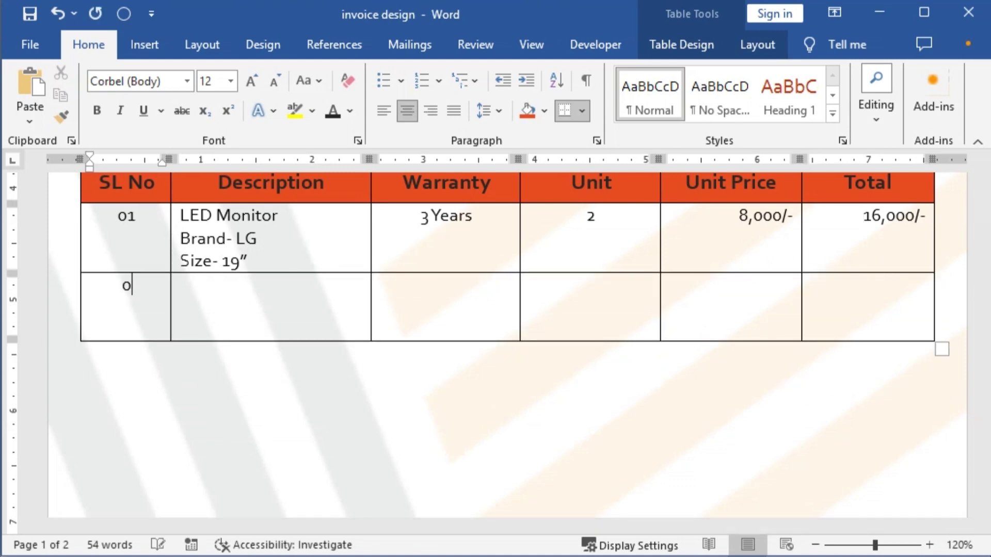
text(1)
key(Tab)
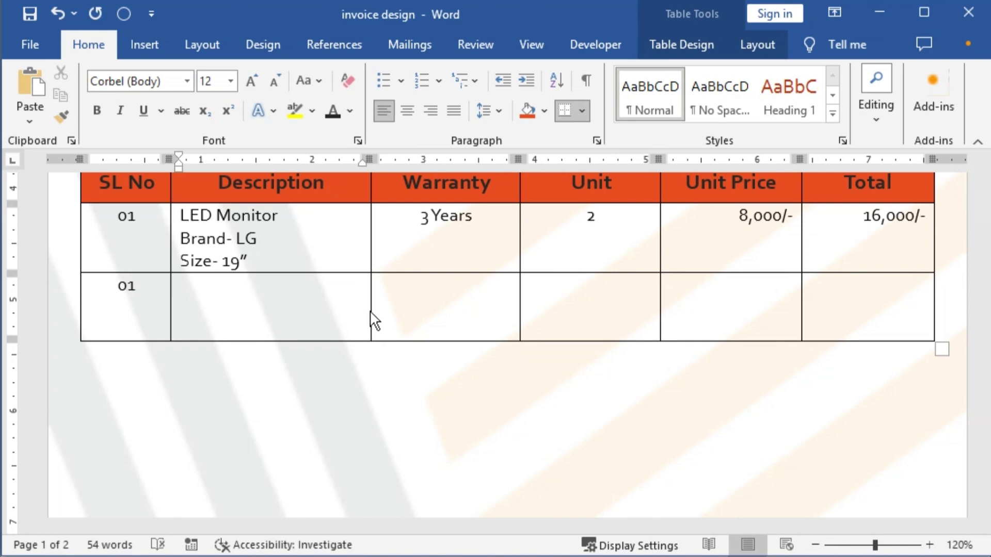
key(ctrl+z)
key(ctrl+z)
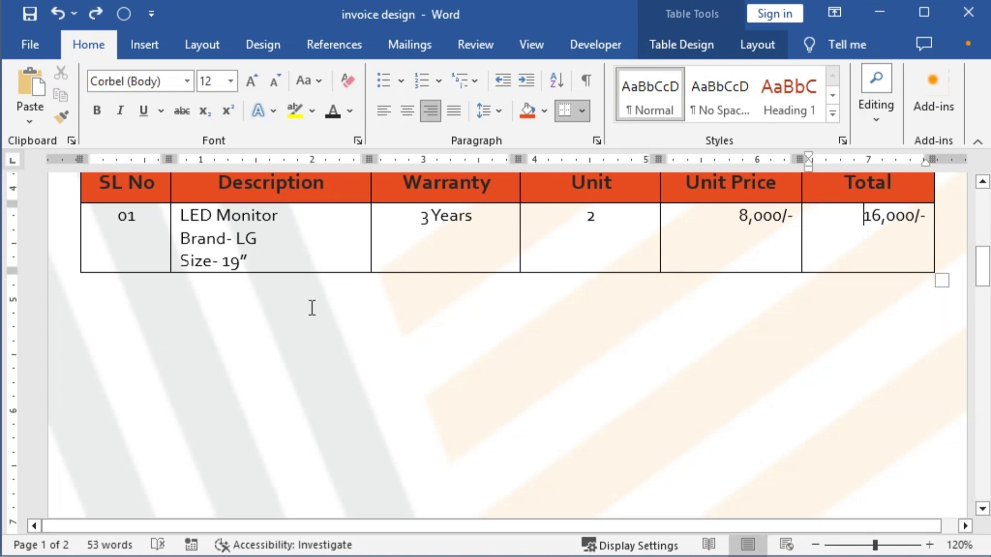
Enter SL No 02 on a new line below 01.
click(153, 216)
key(Return)
key(Return)
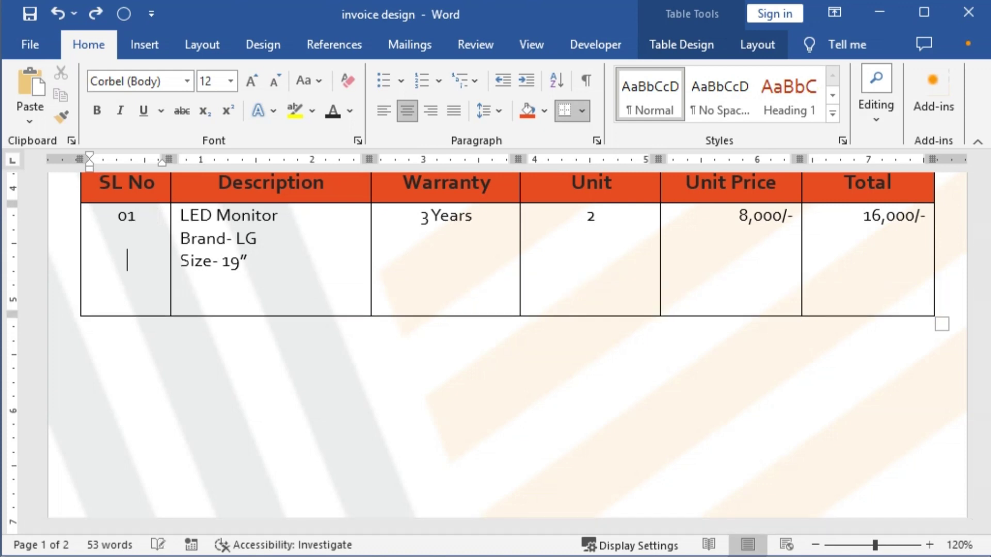
key(Return)
key(Return)
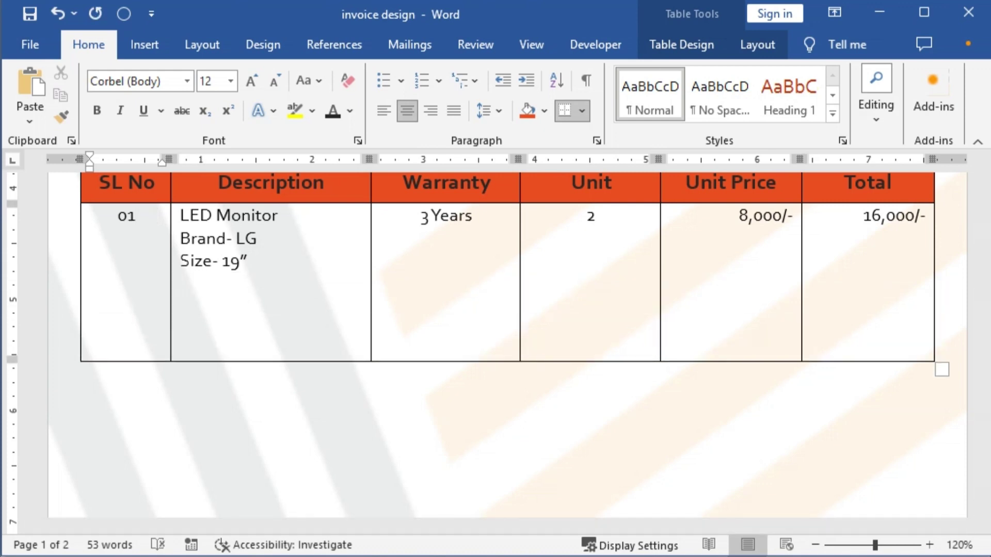
text(02)
key(Tab)
key(Right)
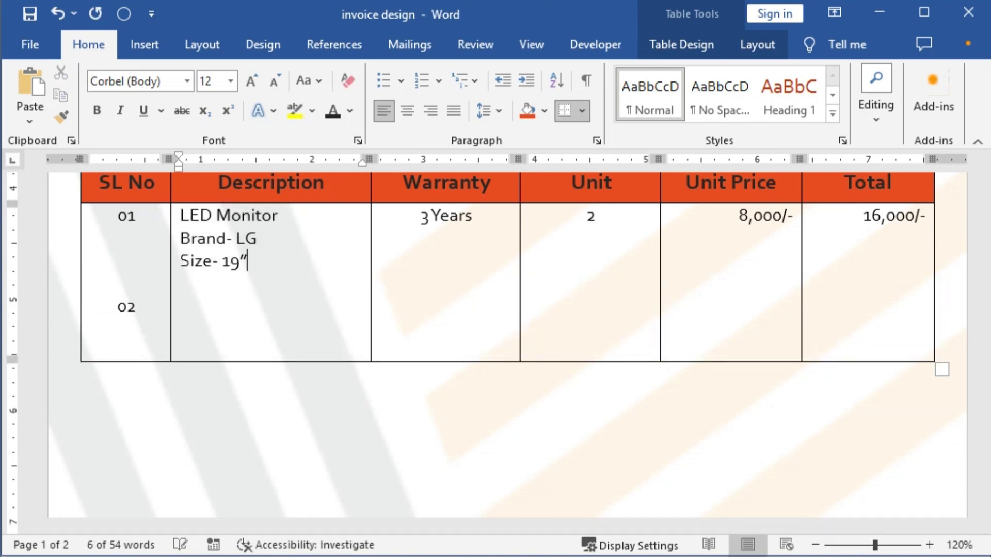
key(Down)
key(Down)
Type the item 02 description: 4GB RAM, Brand- Corsiar, Bus Speed- 2600.
text(4)
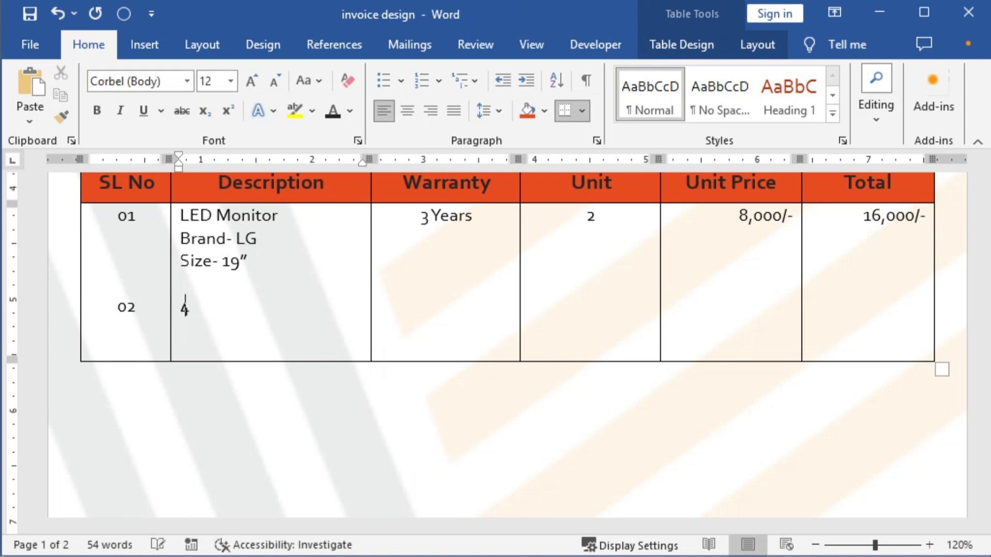
text(Gb)
key(BackSpace)
text(B RAM)
key(Return)
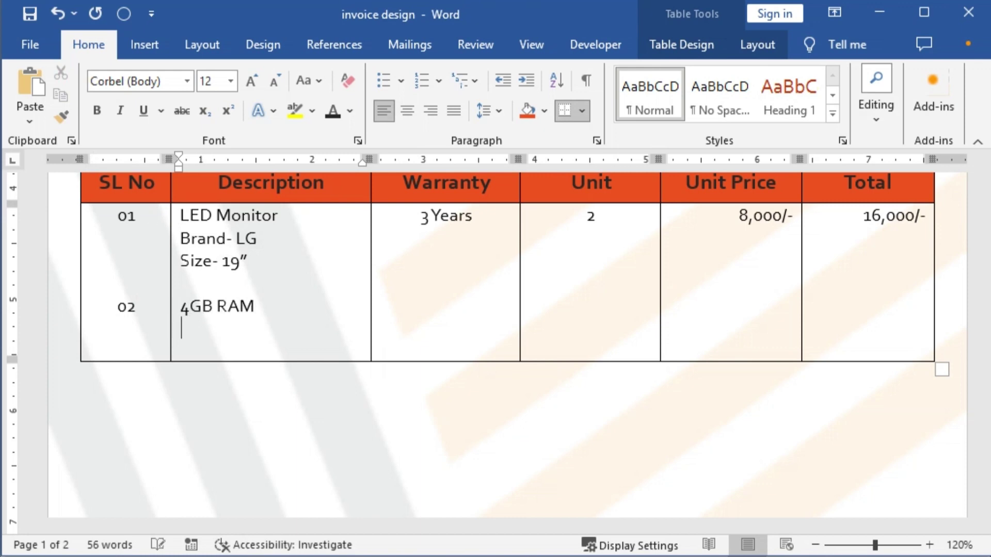
text(Brand-)
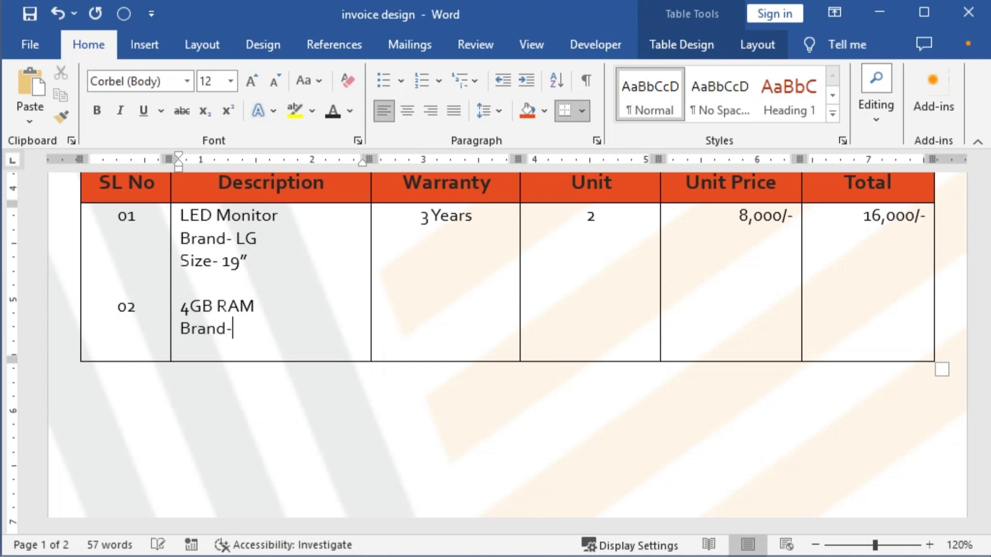
text( Corsiar)
key(Return)
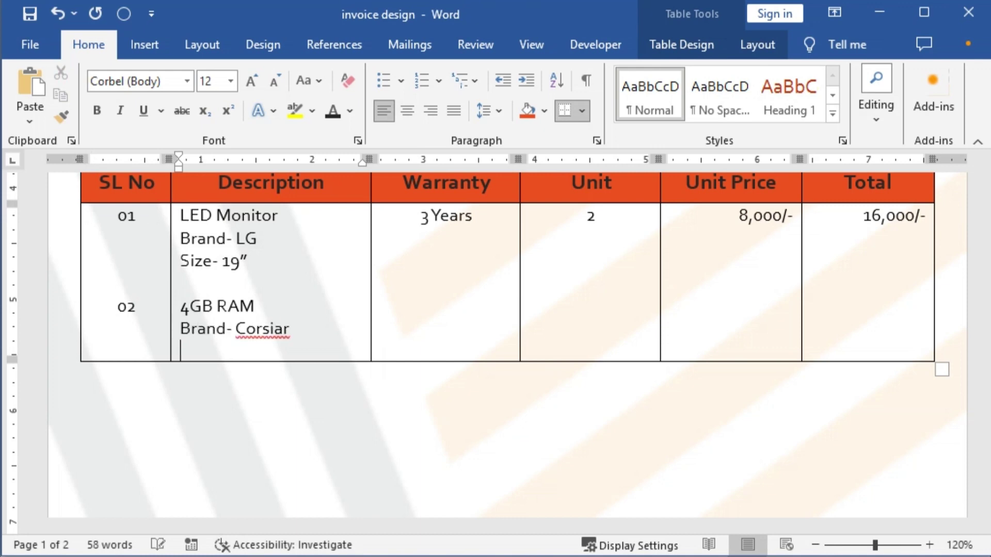
text(Bus )
text(S)
text(peed- 26)
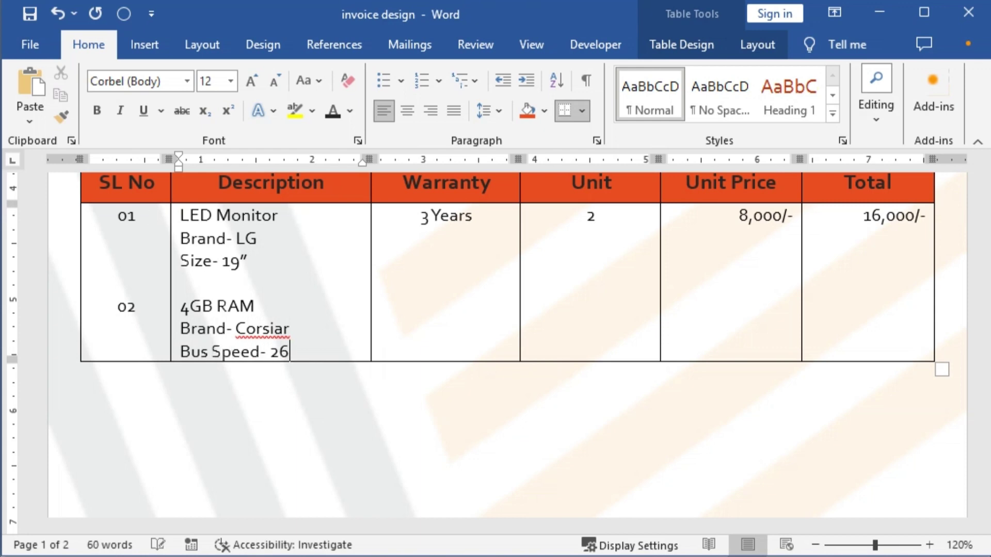
text(00)
Correct the misspelled brand Corsiar to Corsair using the spelling suggestions.
key(Up)
key(Left)
key(Left)
key(shift+F10)
key(Return)
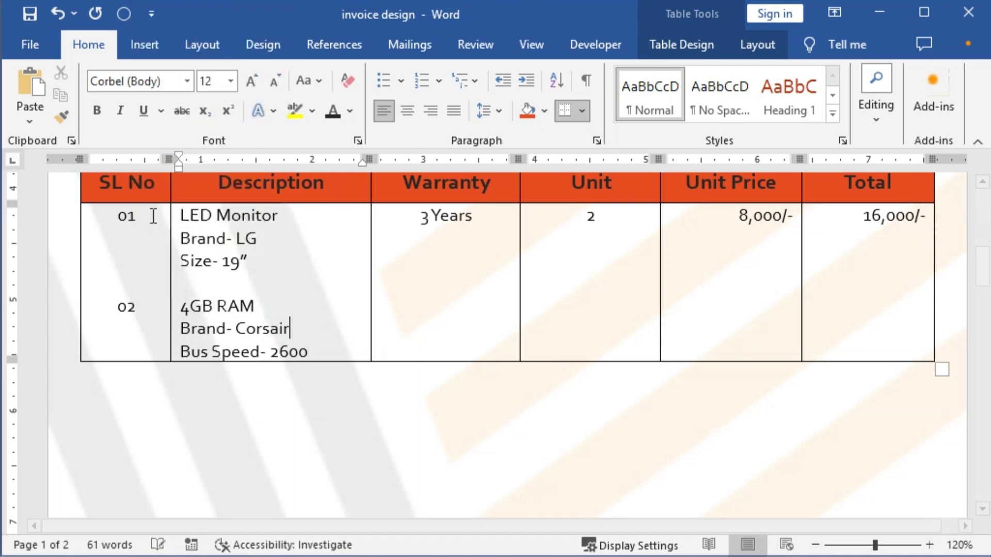
key(Down)
key(End)
Enter 2 Years as the warranty below 3 Years.
key(Tab)
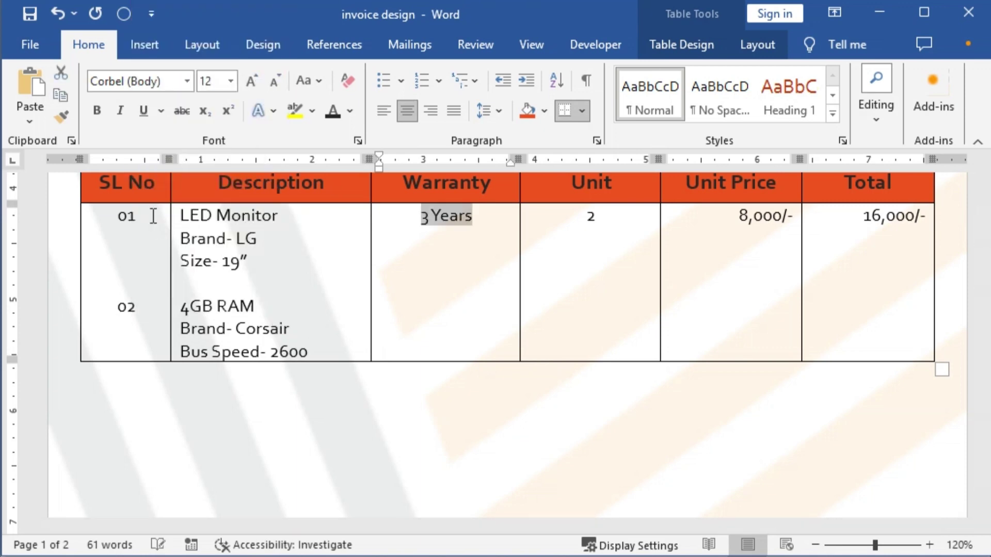
key(End)
key(Return)
key(Return)
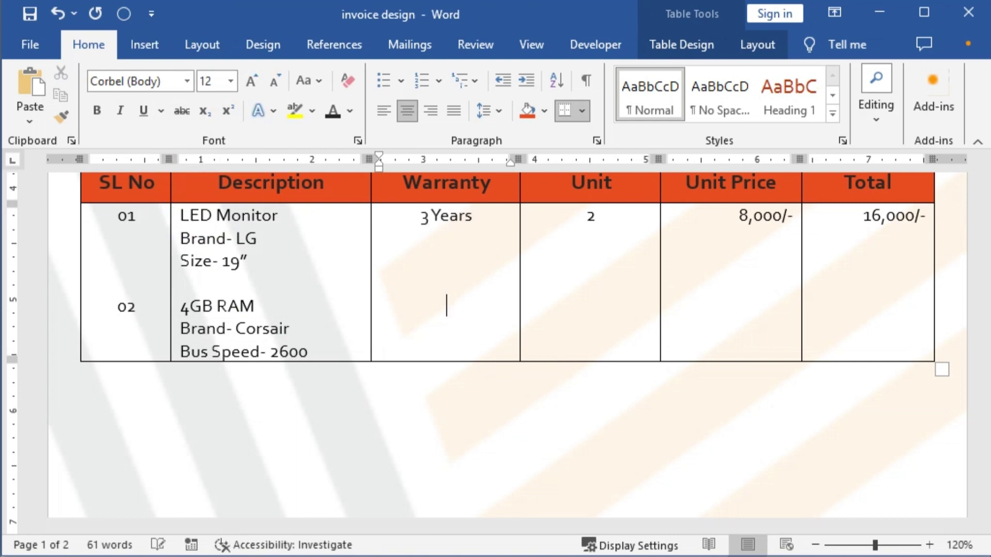
text(3Y4ear)
key(BackSpace)
key(BackSpace)
key(BackSpace)
key(BackSpace)
key(BackSpace)
key(BackSpace)
text(2 Y)
key(BackSpace)
key(BackSpace)
text(Years)
Enter quantity 4 below the existing quantity 2.
key(Tab)
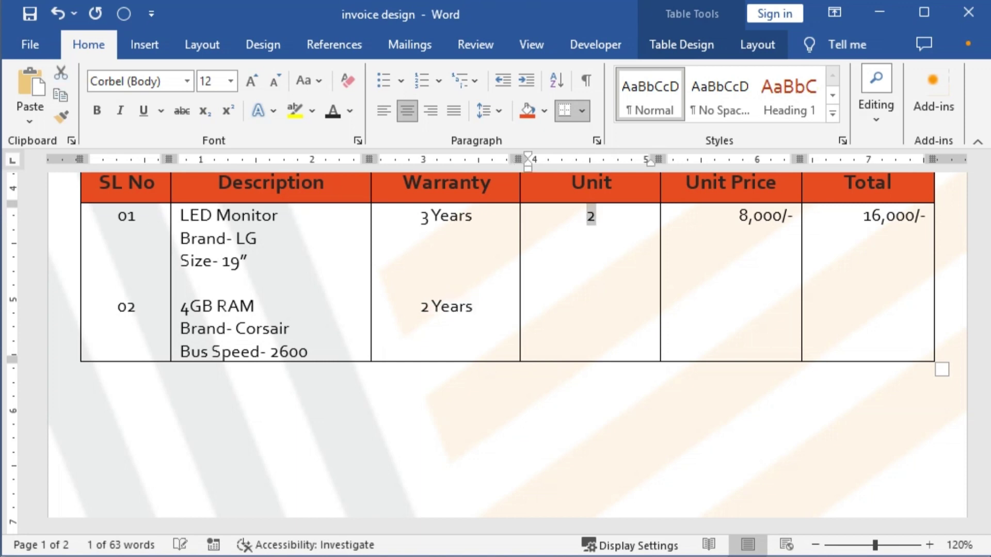
key(Right)
key(Return)
Enter unit price 2,000/- below 8,000/-, level with the item 02 row.
key(Return)
key(Return)
key(Return)
text(4)
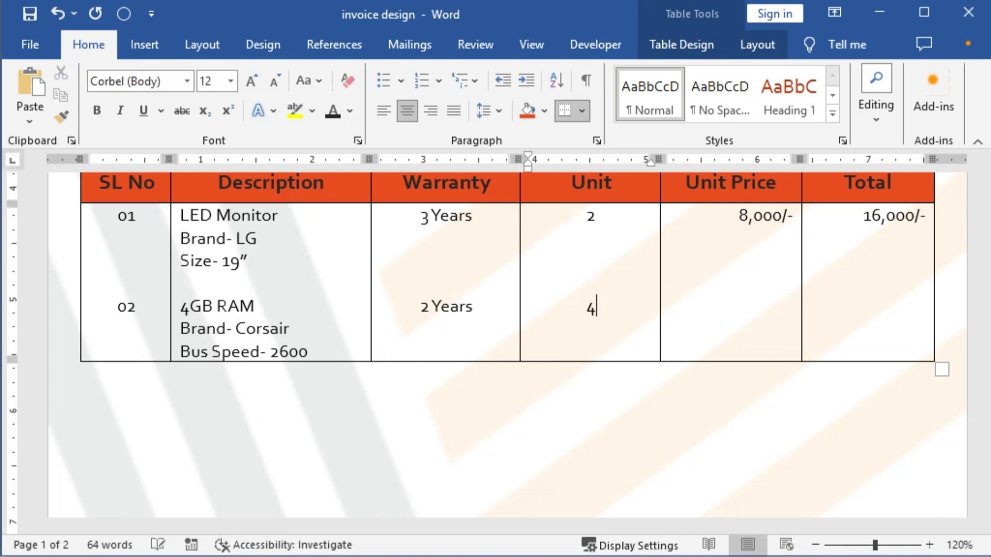
key(Tab)
key(Right)
key(Return)
key(Return)
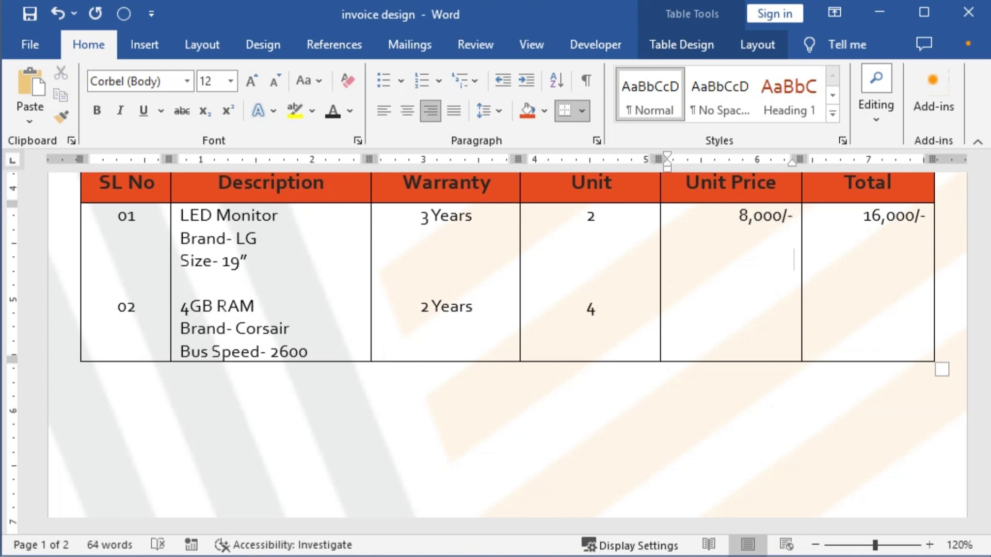
key(Return)
text(2,0)
text(00/)
text(-)
double_click(894, 216)
key(Right)
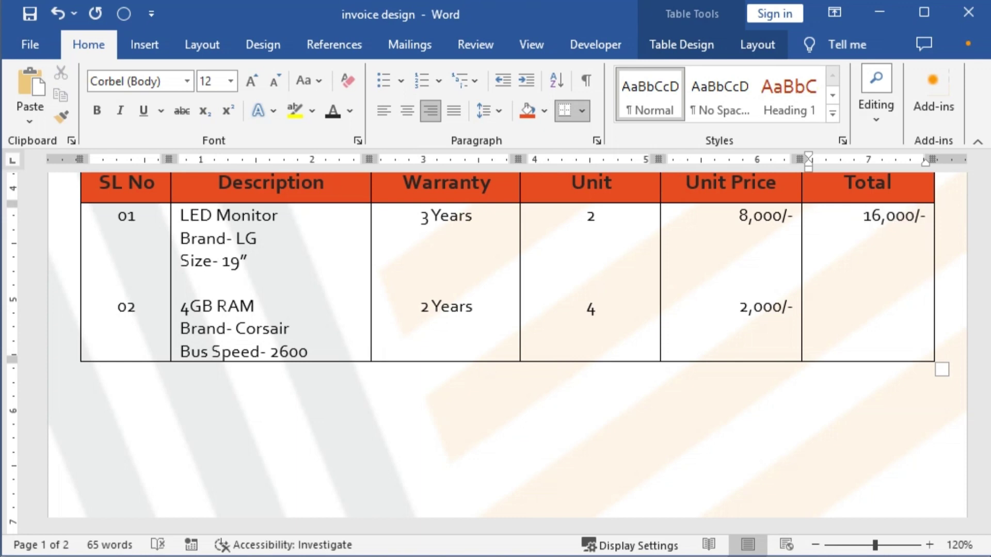
Correct row 02's total to 8,000/-.
text(8)
text(,-0)
key(BackSpace)
key(BackSpace)
text(000)
text(/-)
Add a row below the items with 'Total Amount:' under Unit Price and 24,000/- under Total.
key(Tab)
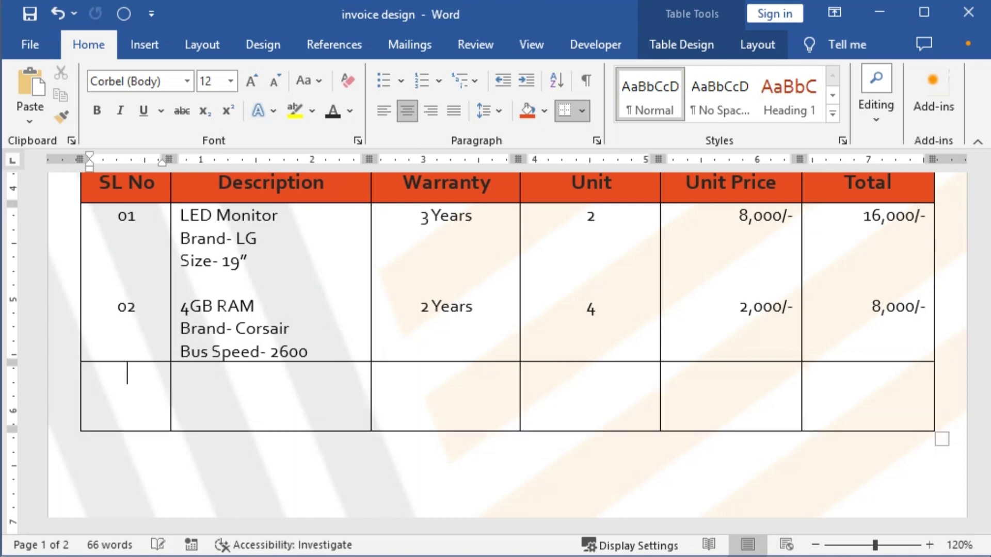
key(Tab)
key(Tab)
key(Tab)
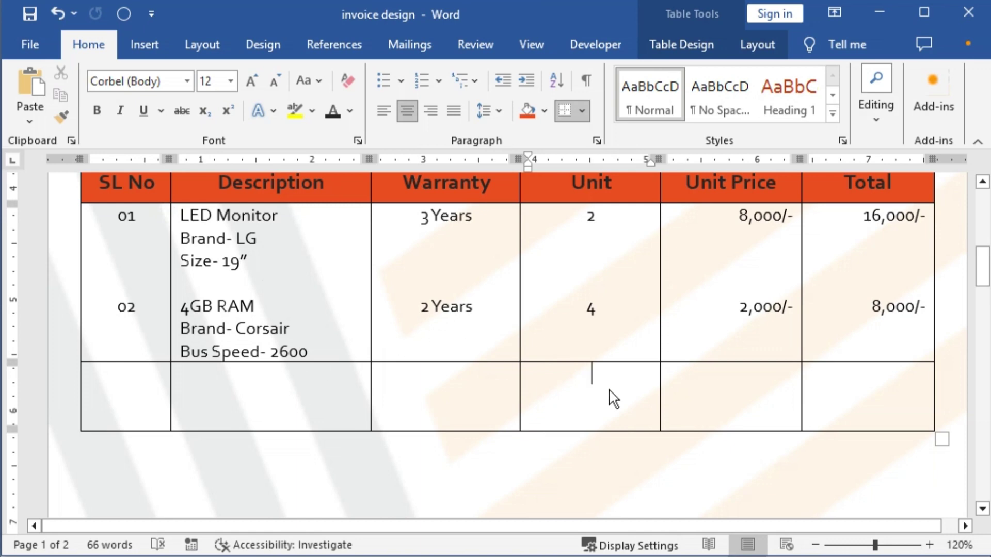
click(695, 380)
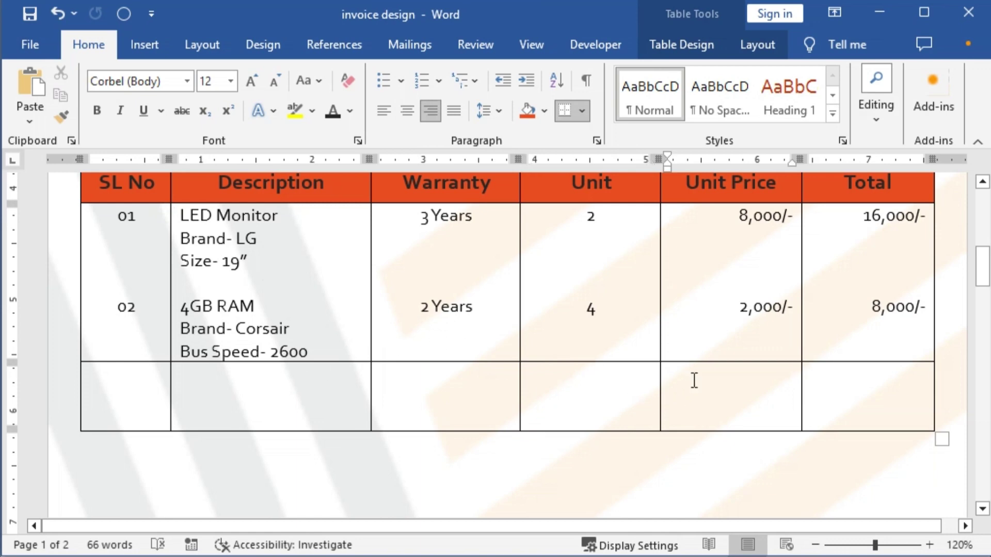
text(Total A)
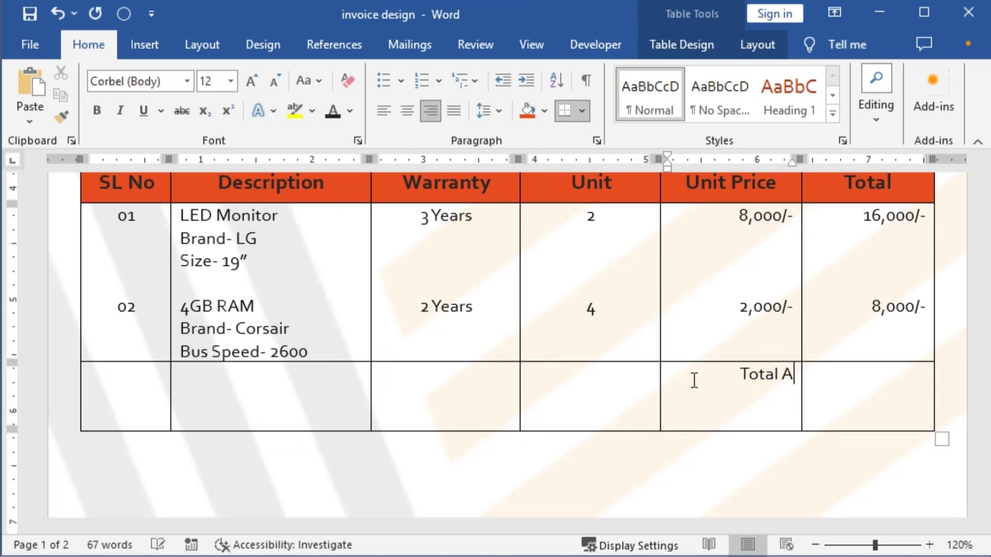
text(mount:)
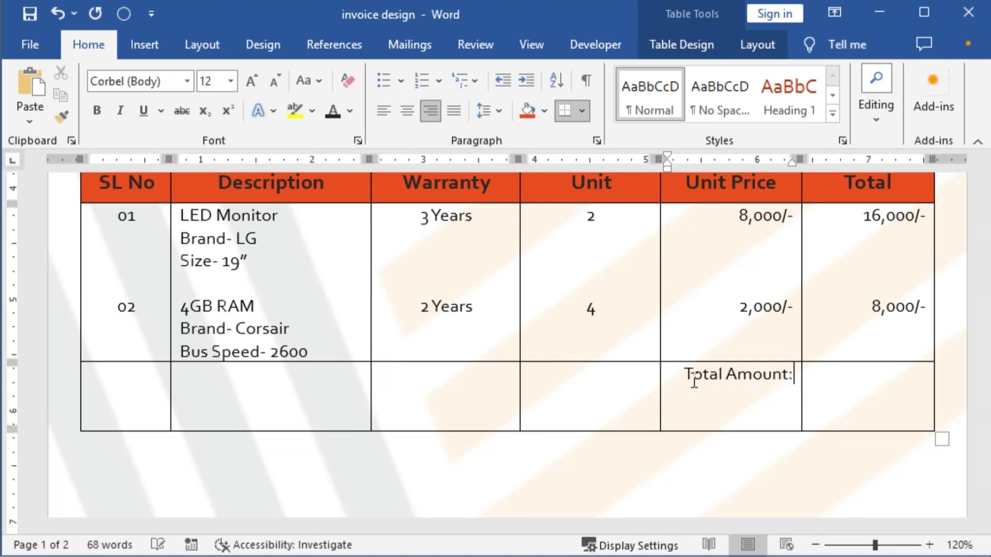
key(Tab)
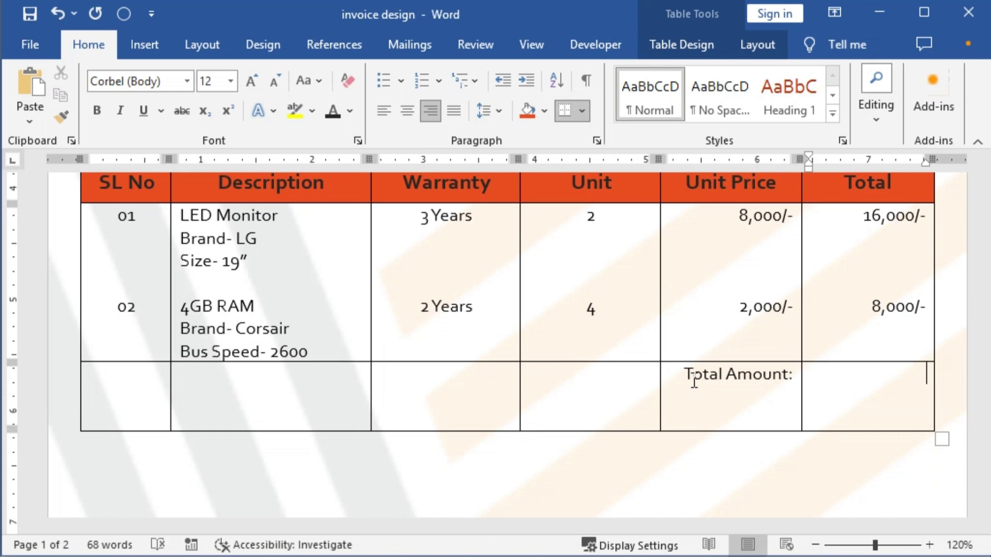
text(24)
text(,00)
text(0/-)
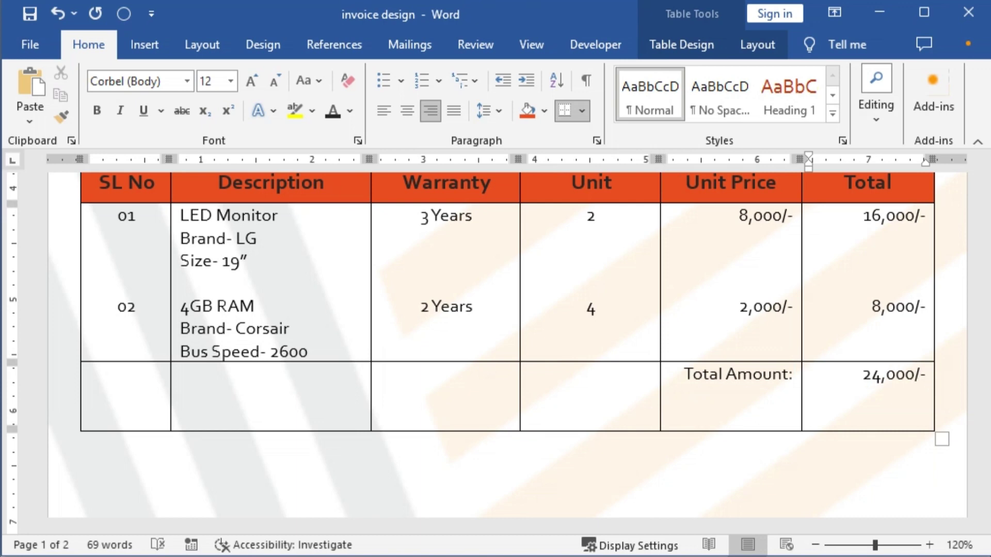
Delete the 'Total Amount:' label, restore it with undo, and move back to the Warranty cell.
triple_click(692, 378)
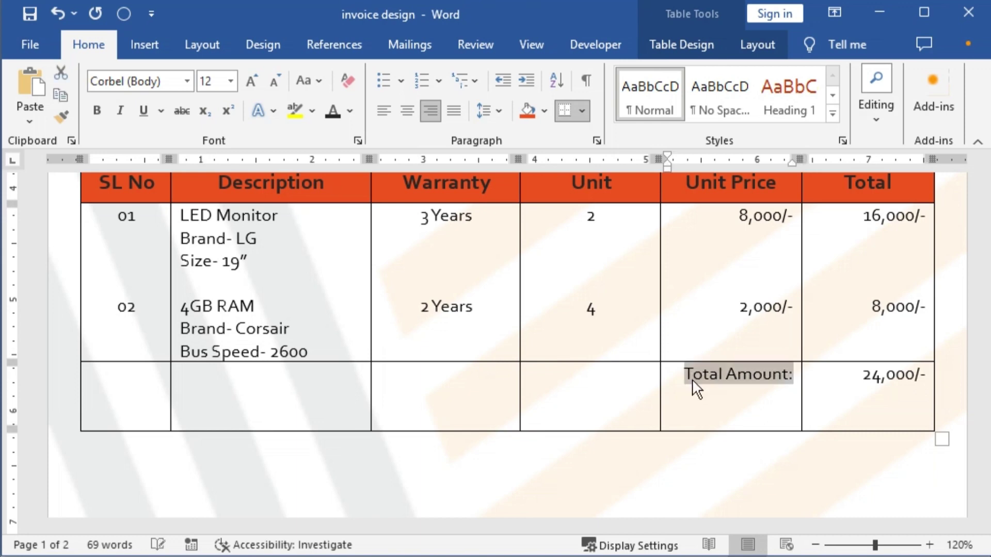
key(Delete)
key(ctrl+z)
key(Left)
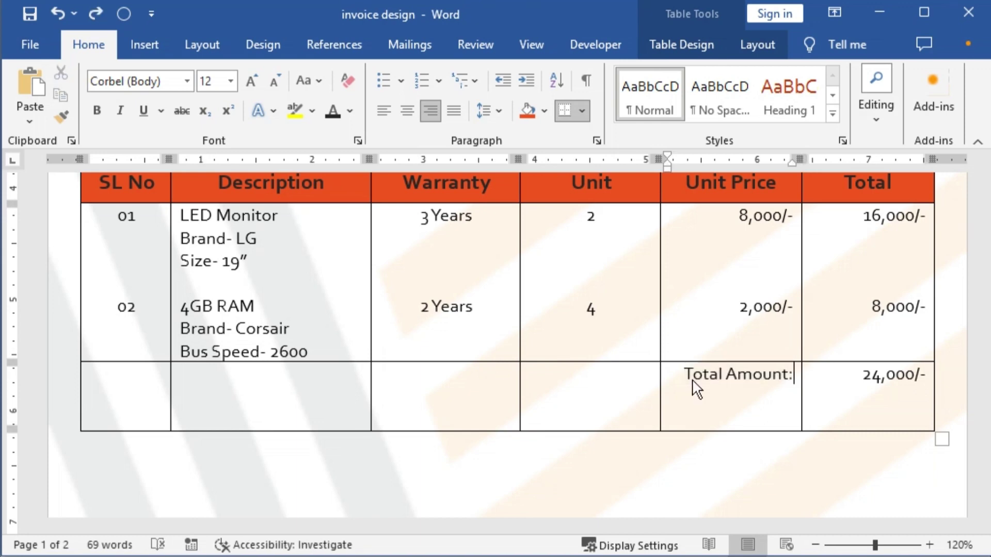
key(Left)
key(Left)
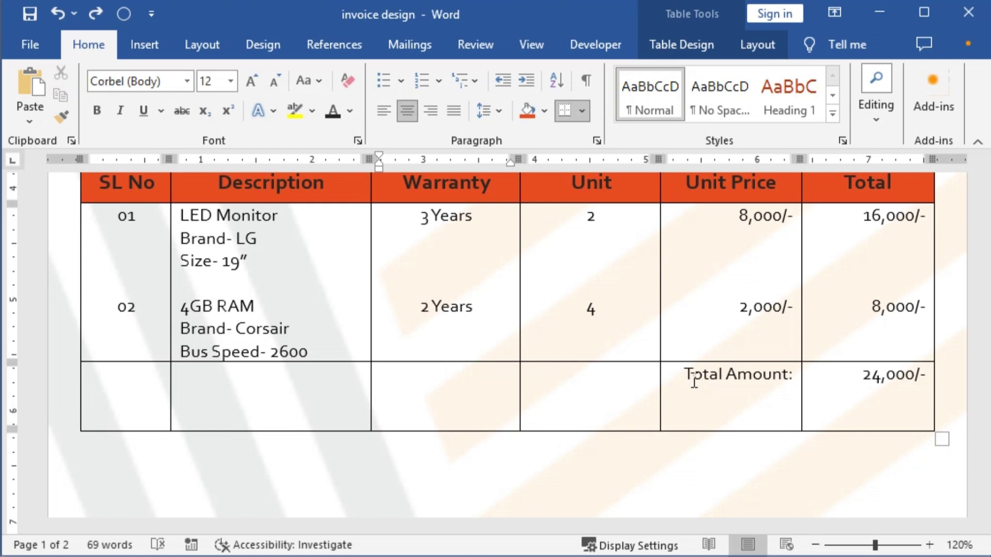
key(Left)
key(Left)
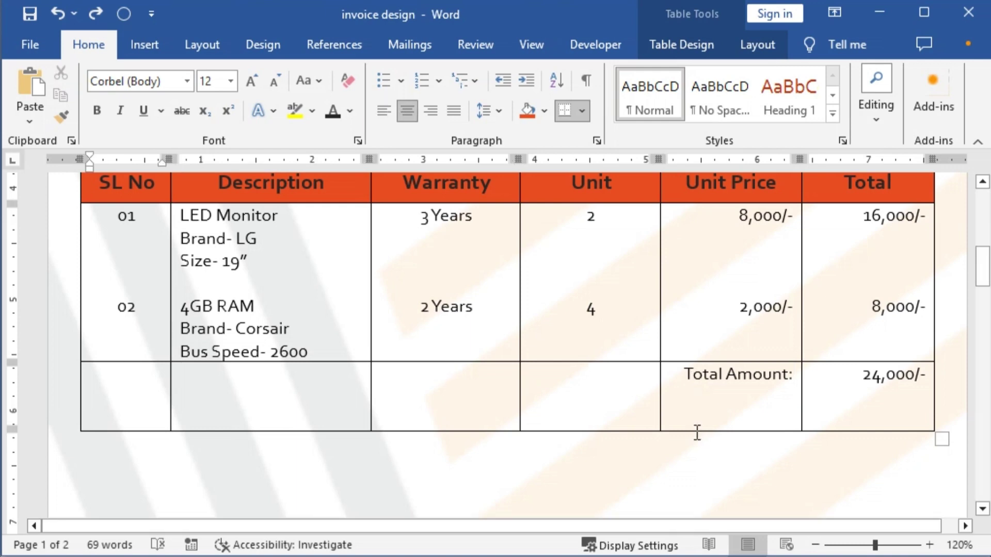
Shorten the height of the Total Amount row.
mouse_move(697, 432)
mouse_down()
mouse_move(701, 390)
mouse_move(703, 398)
mouse_up()
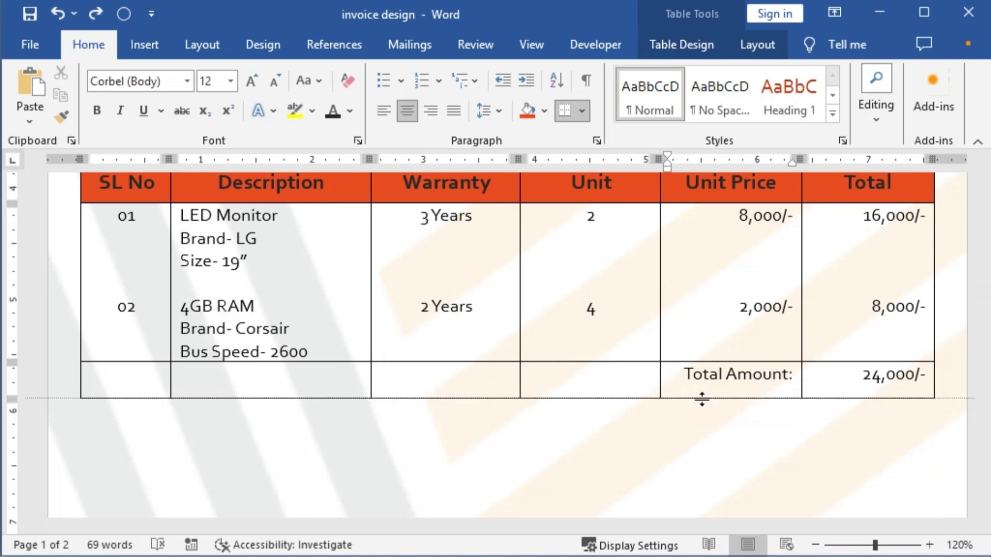
click(743, 401)
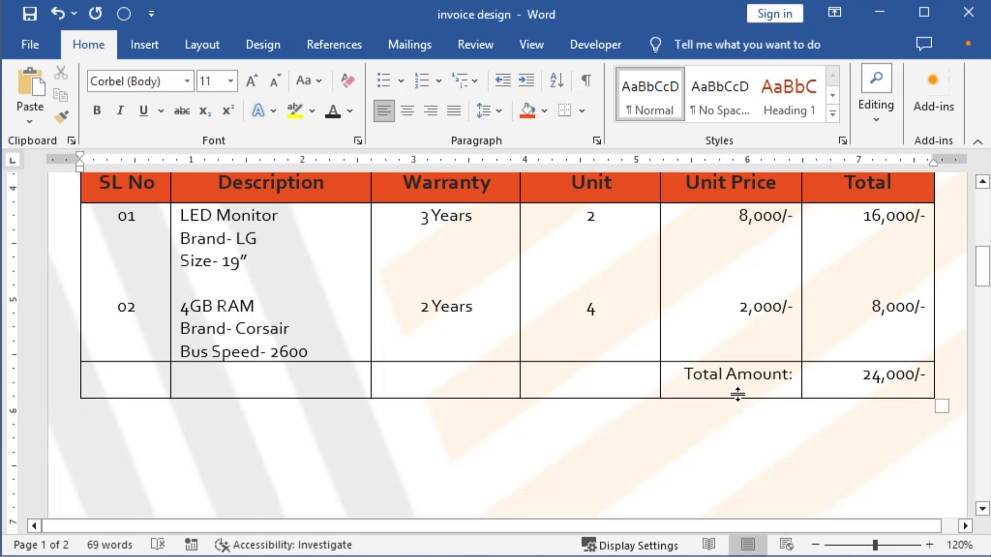
drag(736, 397, 738, 384)
Add 'Discount Less:' 500/- and 'Previous Due:' 0 rows below Total Amount.
click(929, 374)
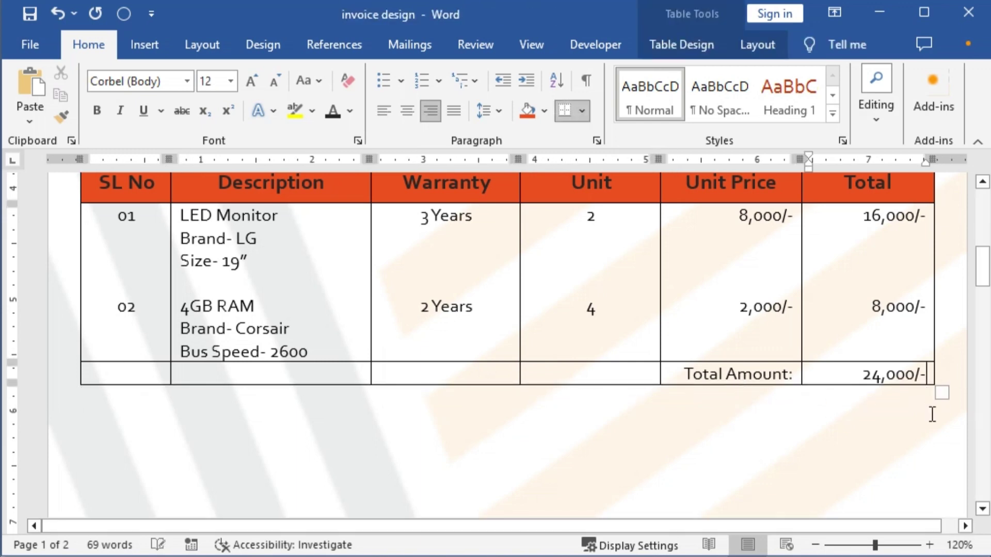
key(Return)
key(Tab)
key(Tab)
key(Tab)
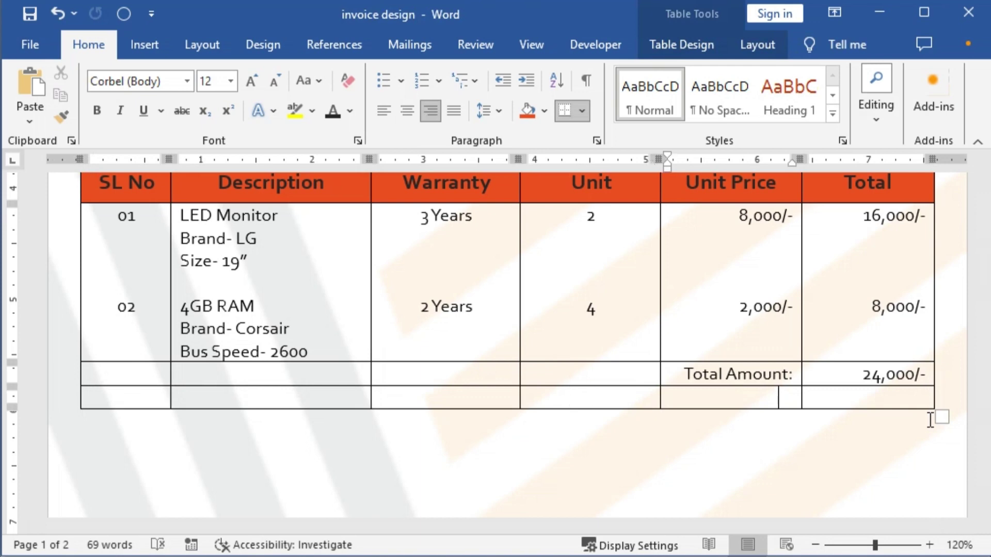
key(Tab)
text(Di)
text(scount )
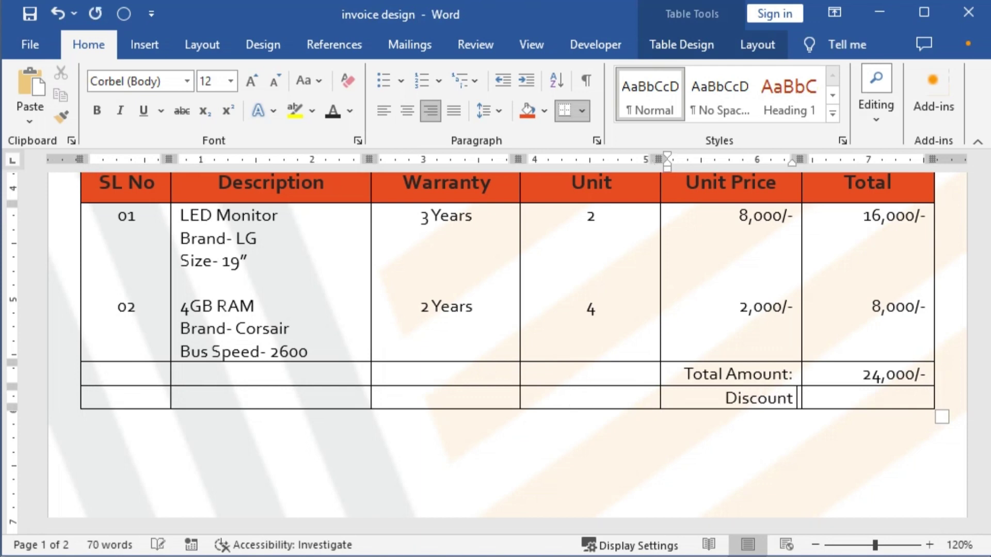
text(Les)
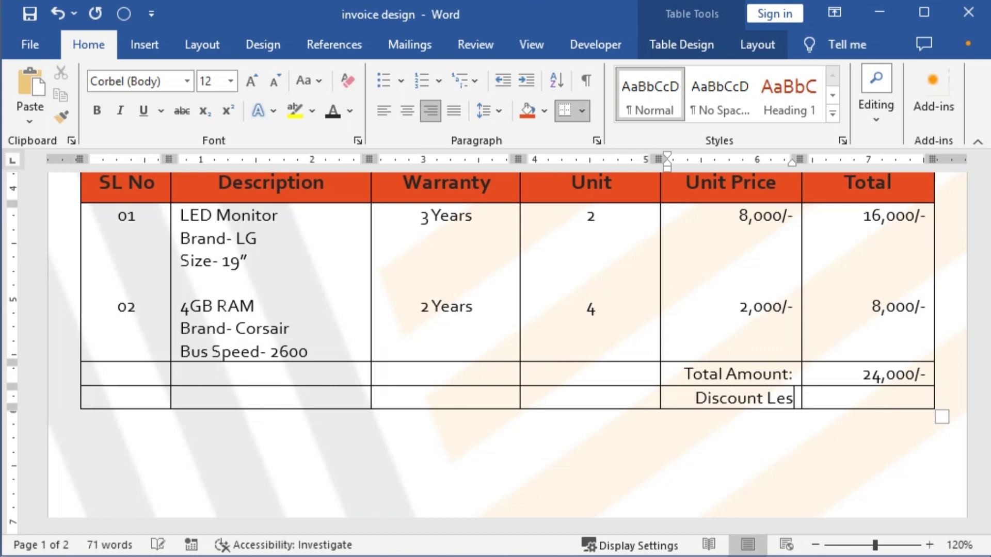
text(s:)
key(Tab)
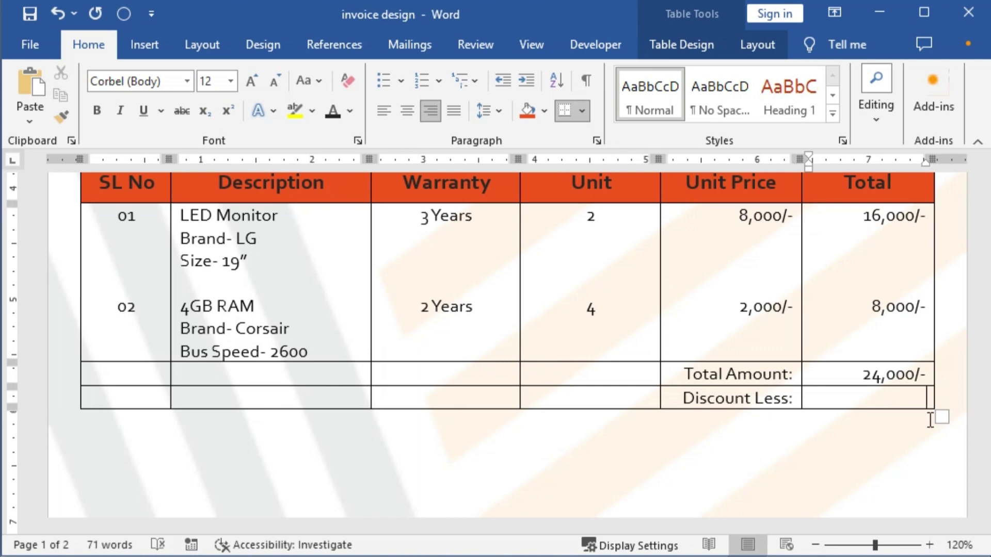
text(5)
text(00/)
text(-)
key(Tab)
key(Tab)
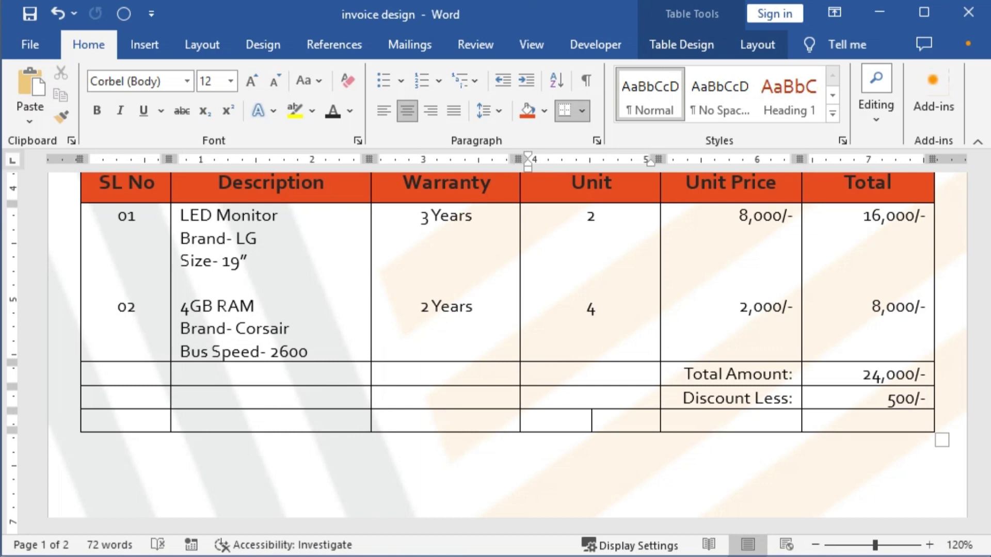
key(Tab)
text(P)
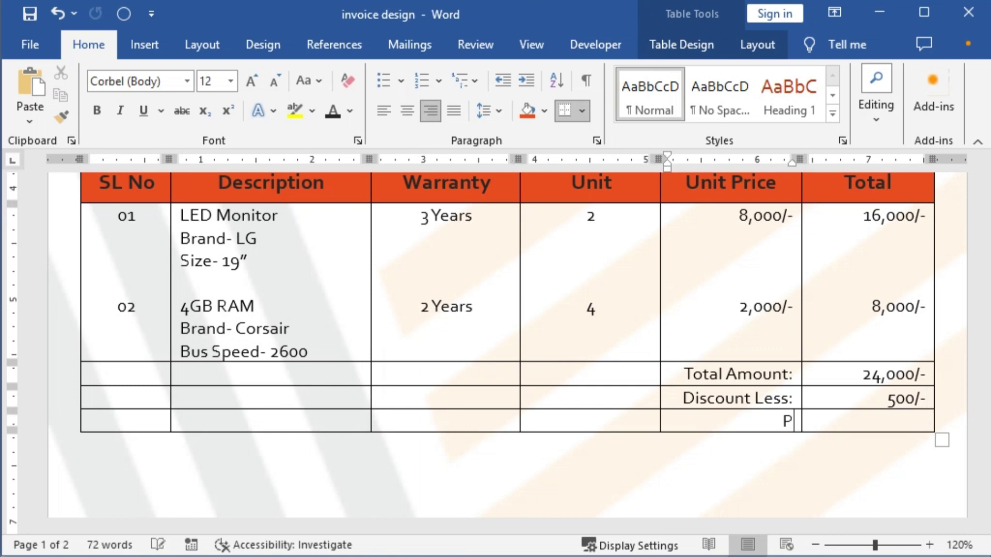
text(revious)
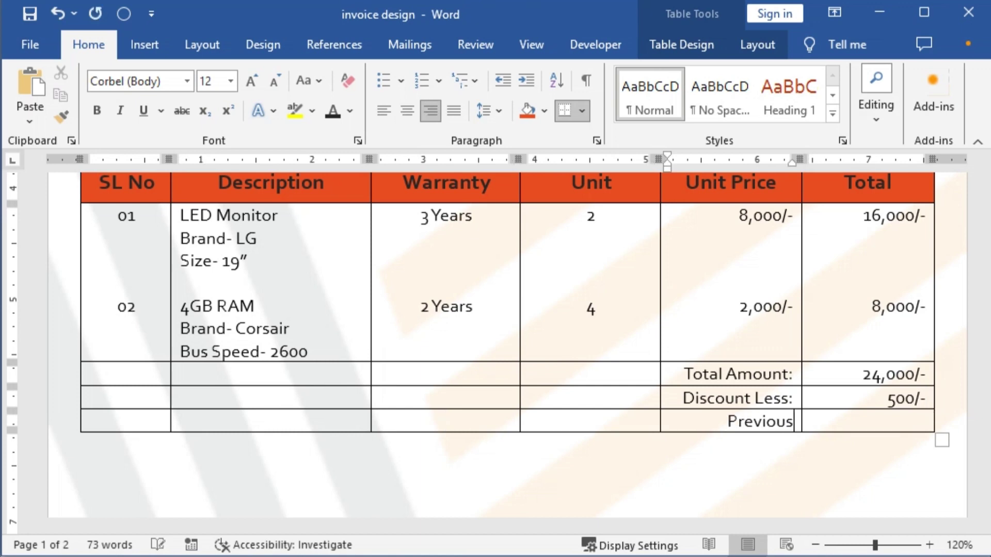
text( Due:)
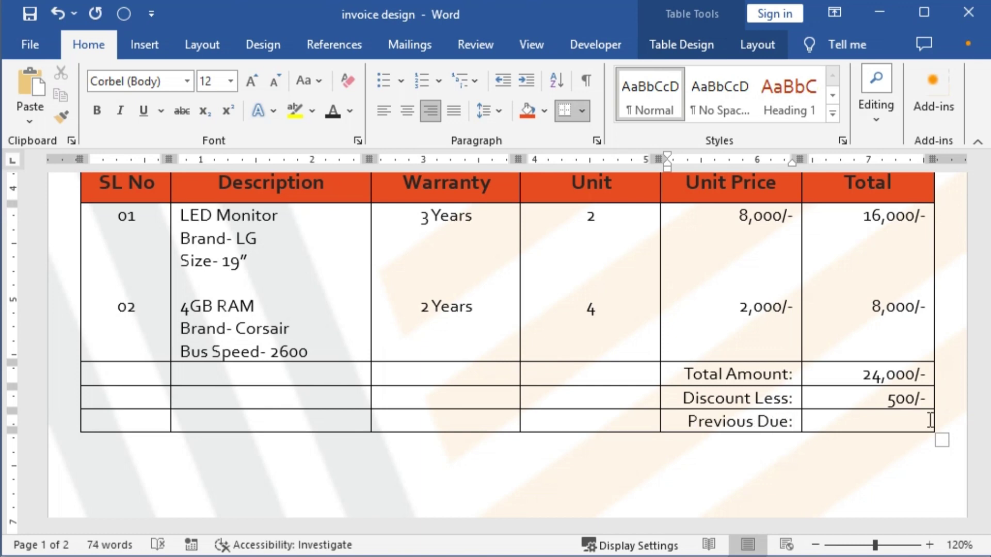
click(930, 421)
text(0)
Add 'Vat + :' 0 and 'Net Payable Amount:' 23,500/- rows, plus an empty final row.
key(Tab)
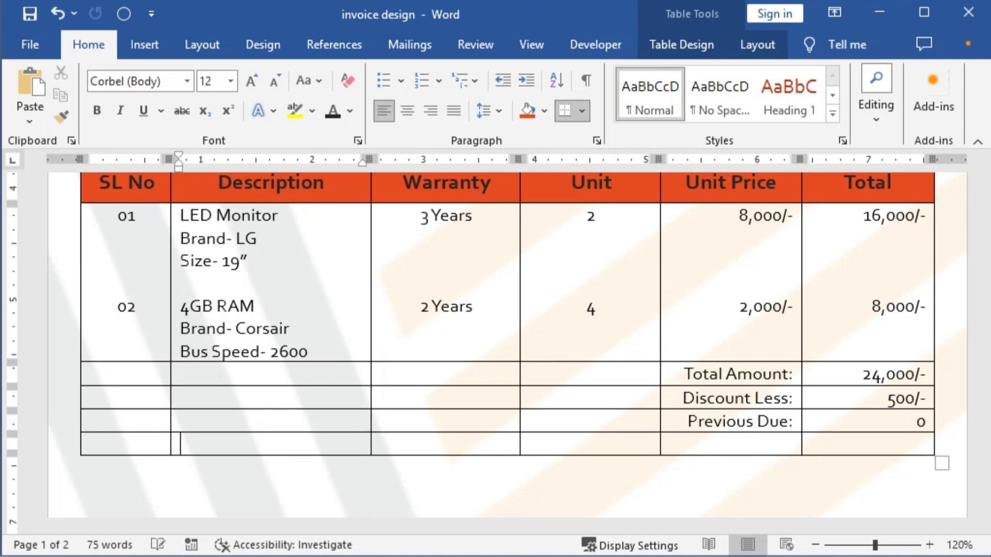
key(Tab)
key(Tab)
key(Tab)
key(Tab)
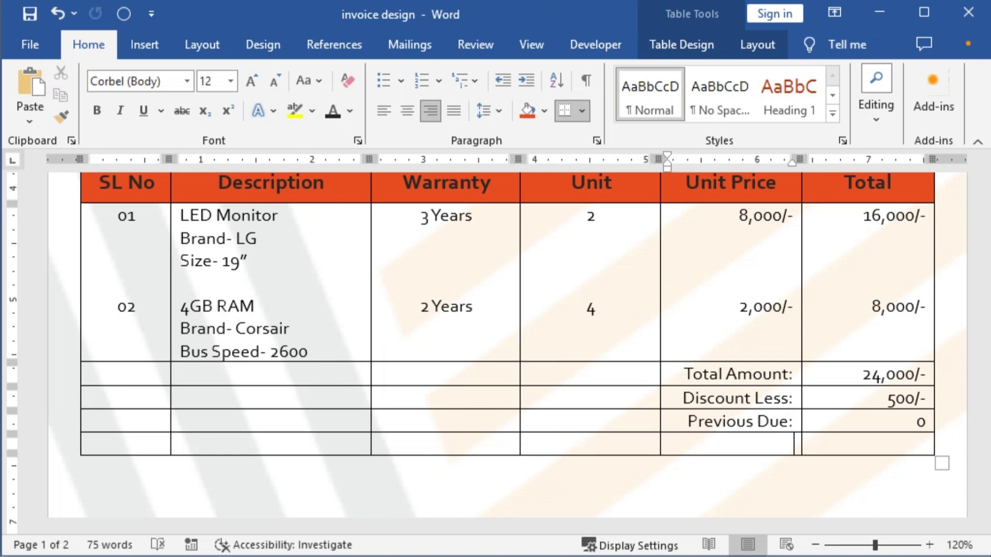
text(Vat +)
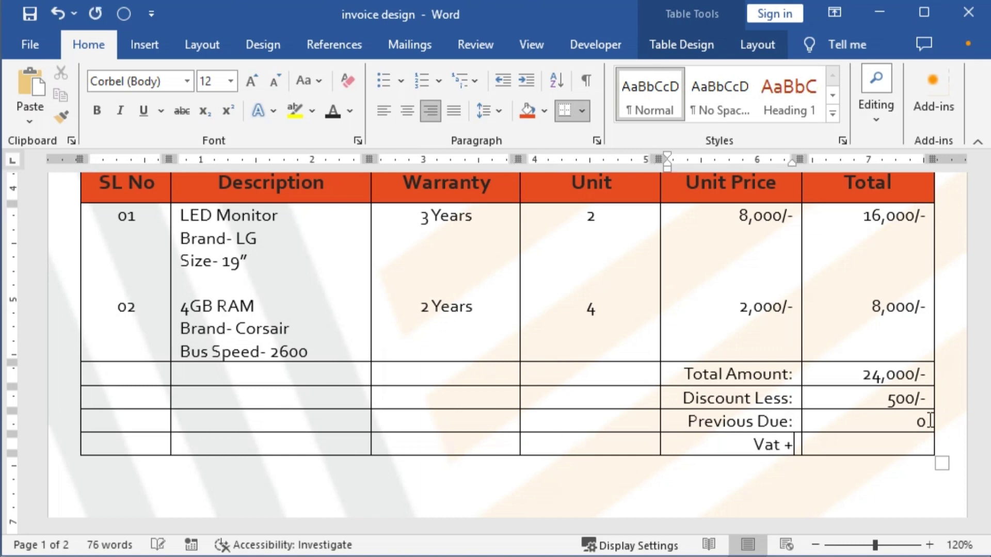
text( :)
key(Tab)
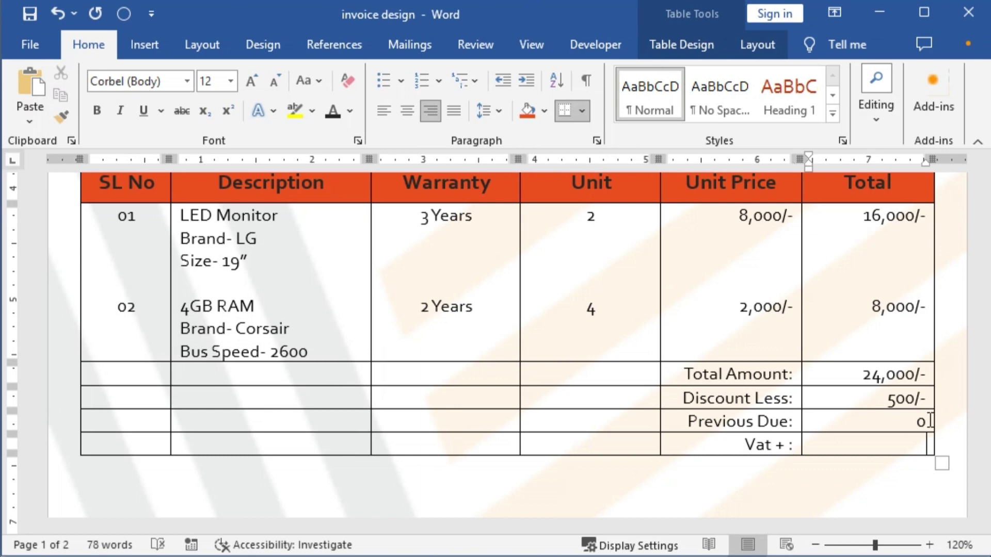
text(0)
key(Tab)
key(Tab)
key(Tab)
key(Tab)
key(Tab)
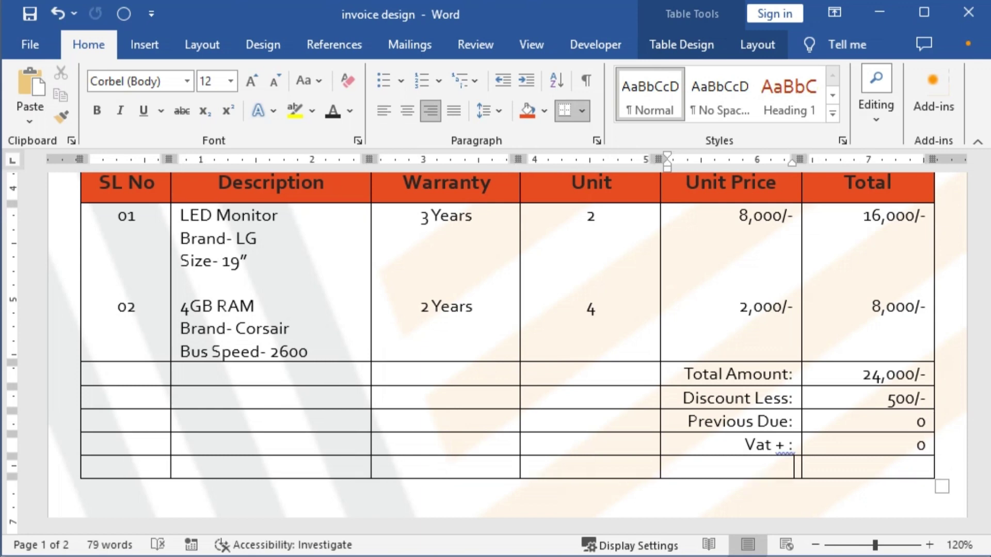
text(N)
text(et Payabl)
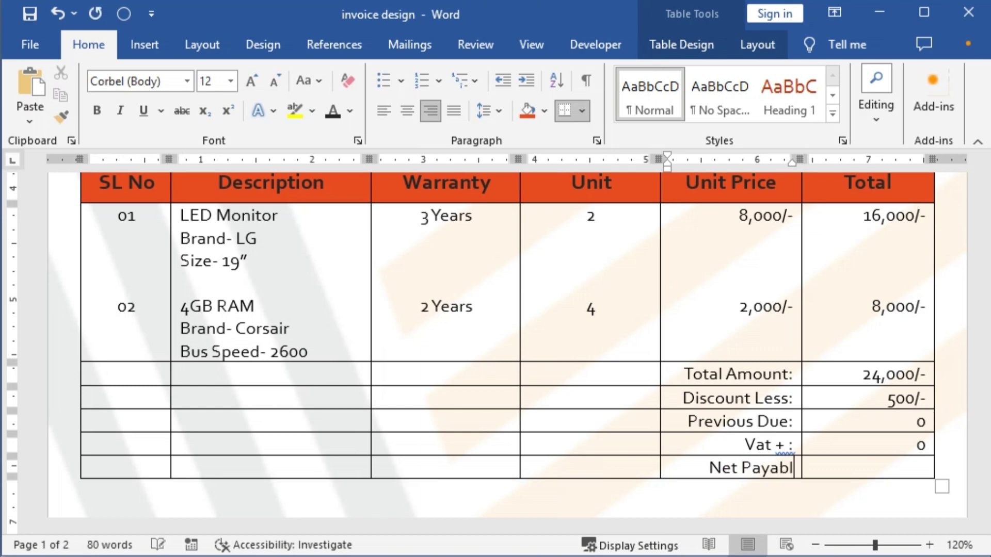
text(e Amount)
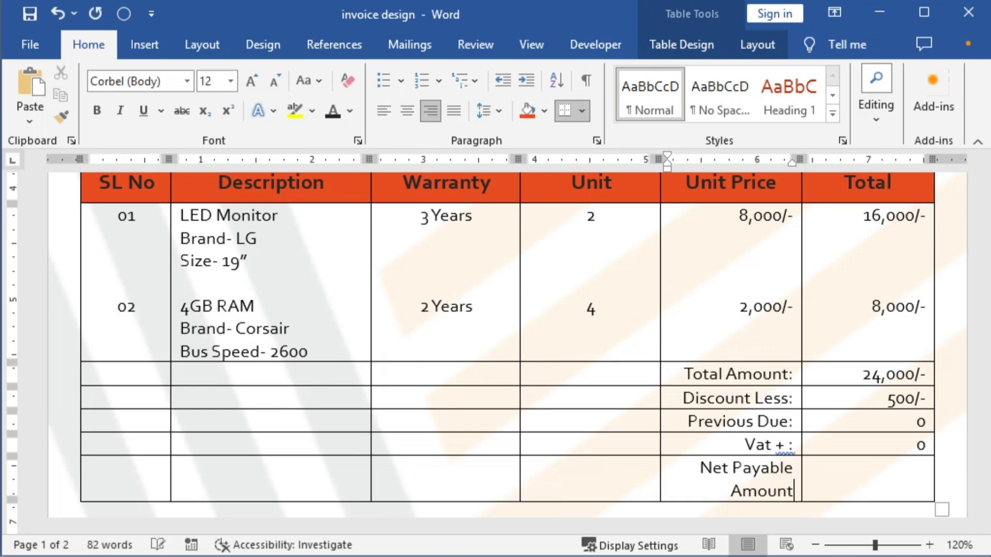
text(:)
key(Tab)
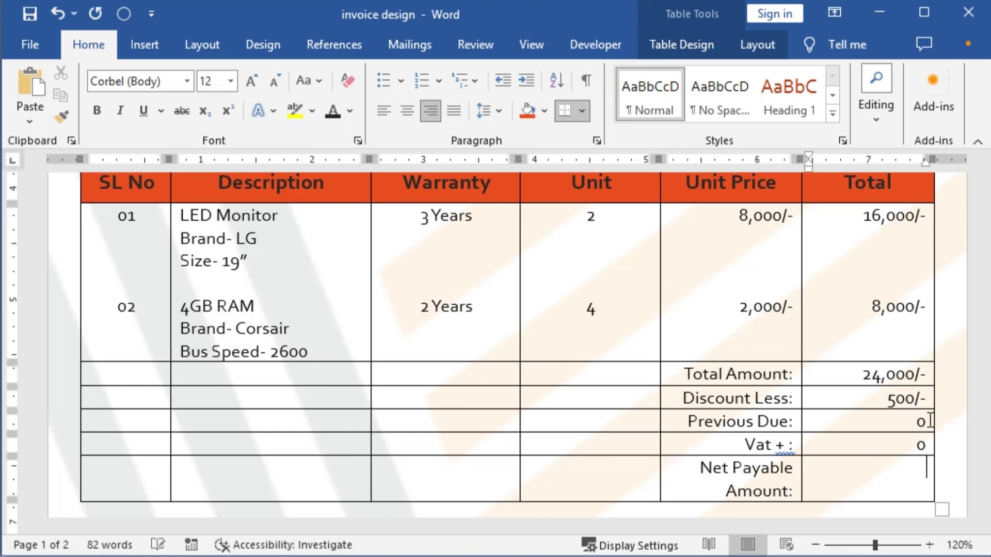
text(23,)
text(500/)
text(-)
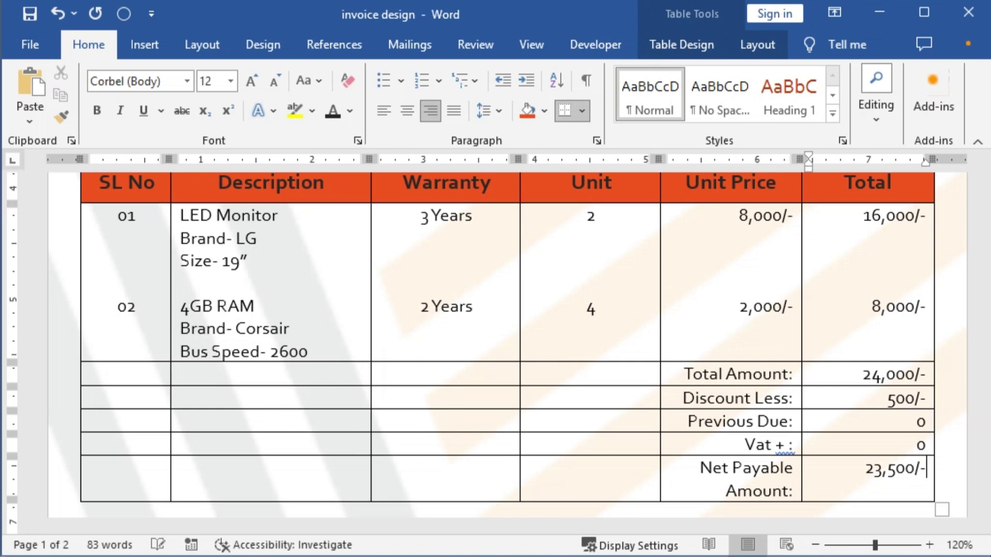
key(Tab)
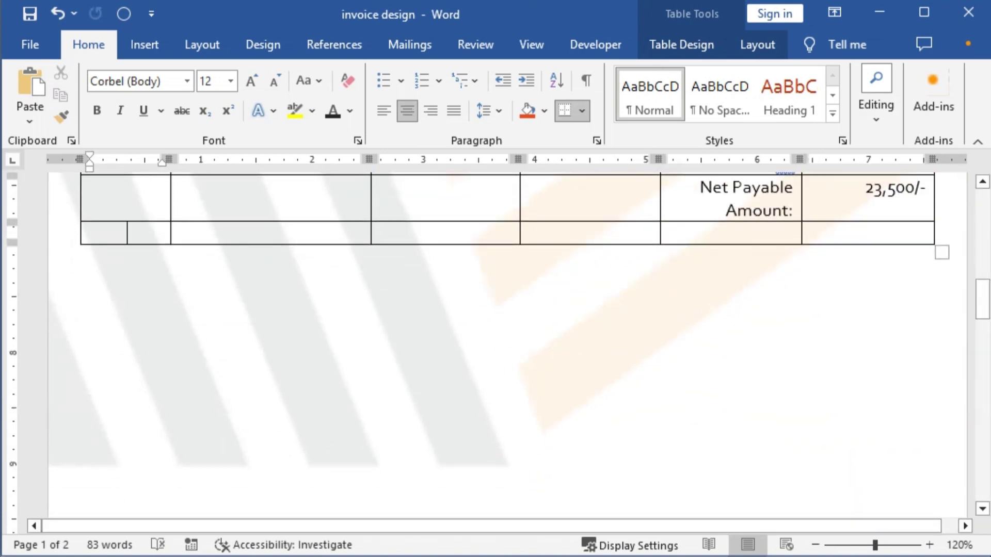
Merge the cells of the new bottom row into one cell.
key(shift+Right)
key(shift+Right)
key(shift+Right)
key(shift+Right)
key(shift+Right)
key(shift+Right)
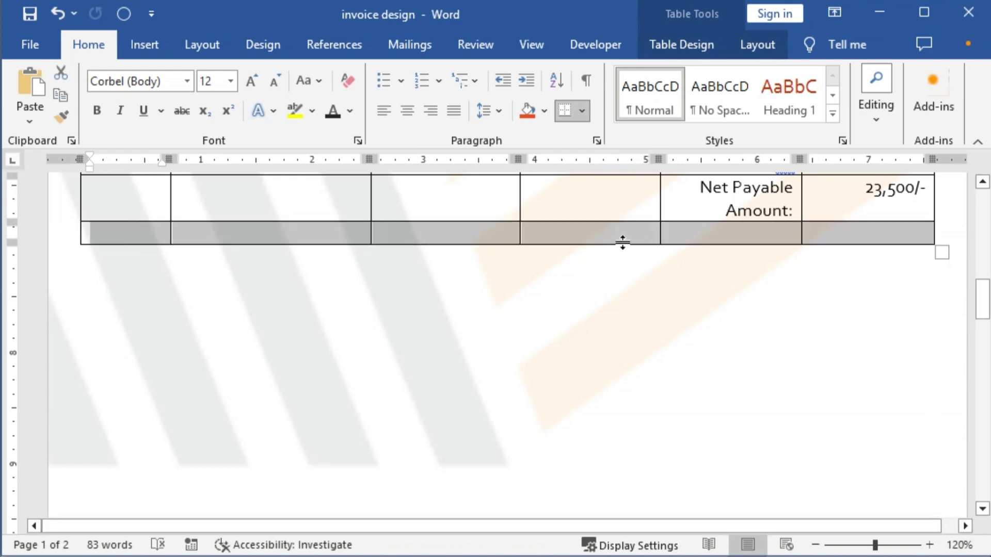
right_click(621, 237)
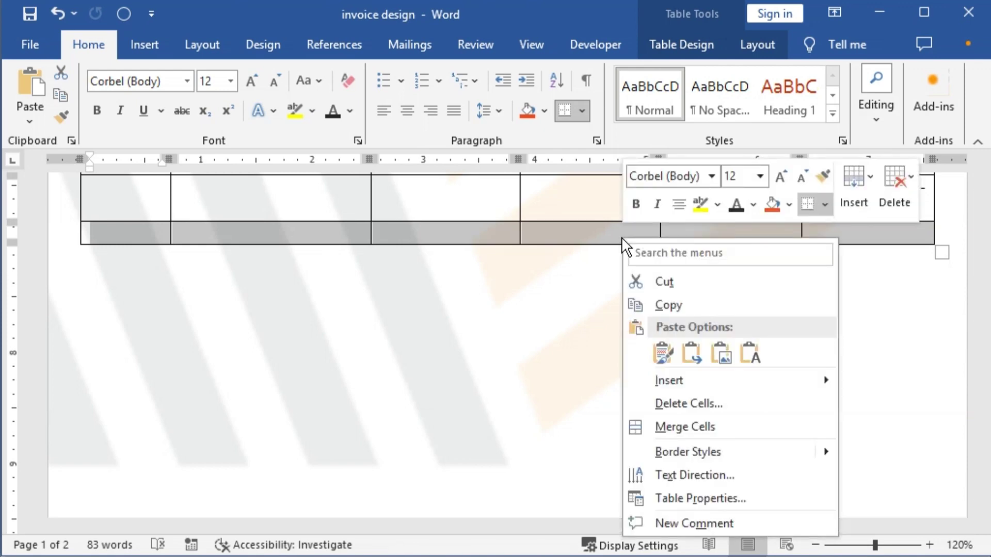
click(671, 426)
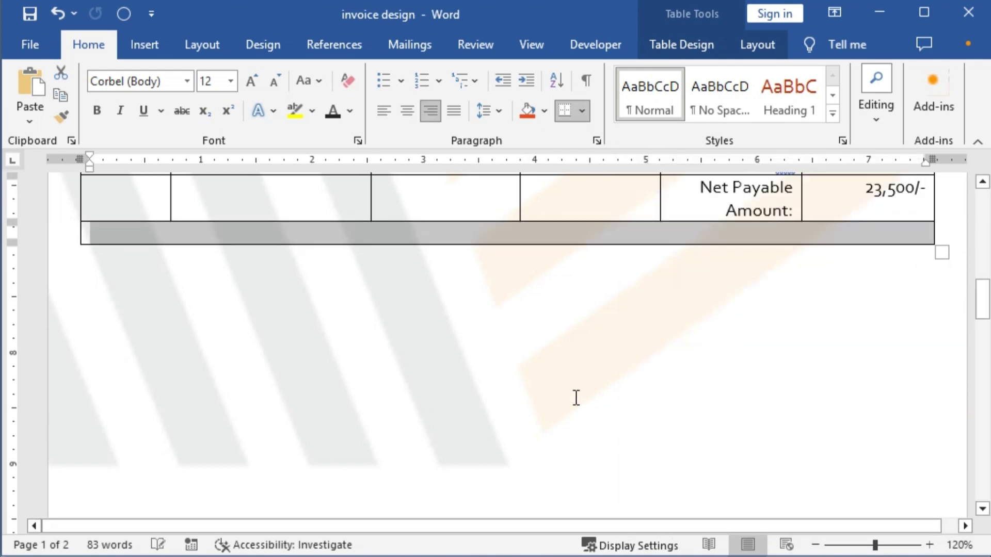
Type 'In Word: Twenty Three Thousands Five Hundred Taka only.' in the merged cell.
click(232, 232)
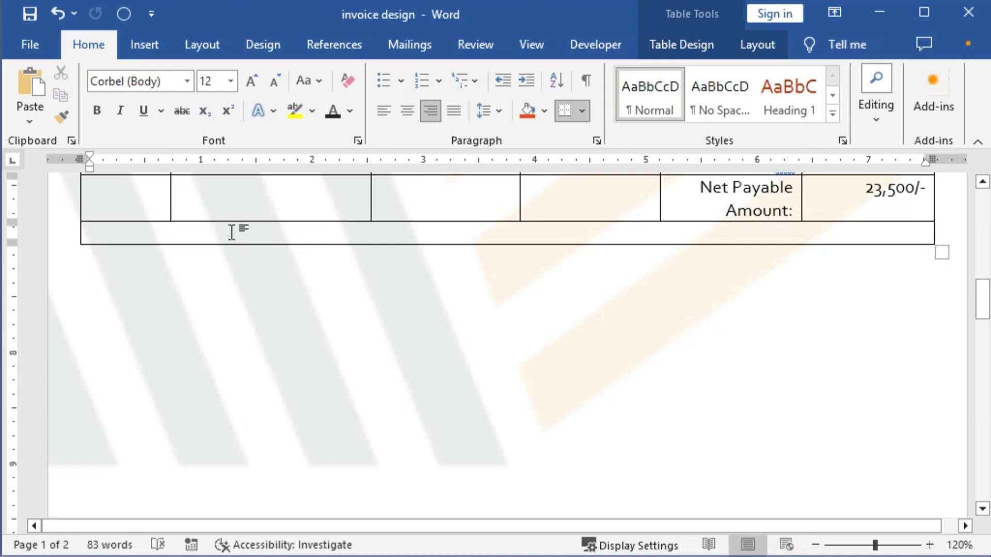
text(In W)
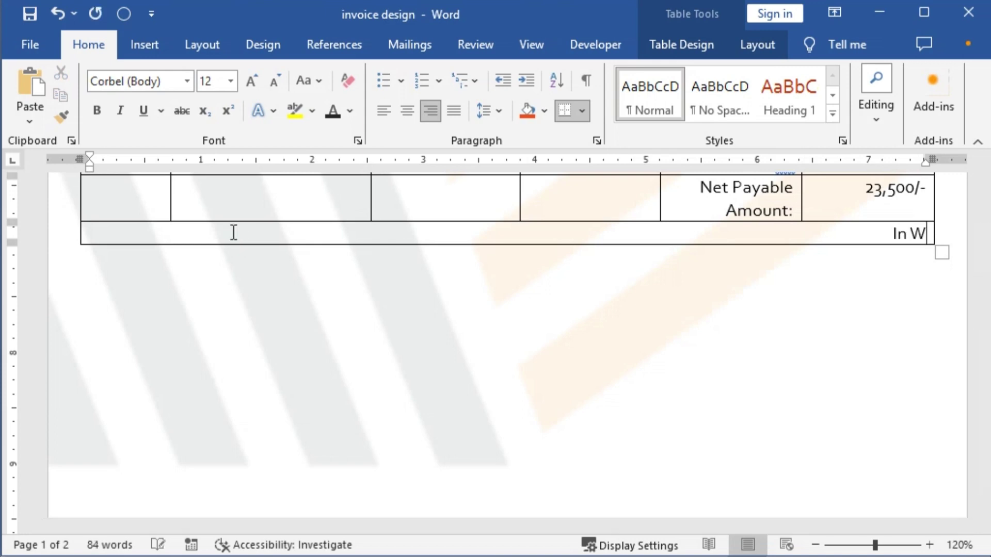
text(ord:)
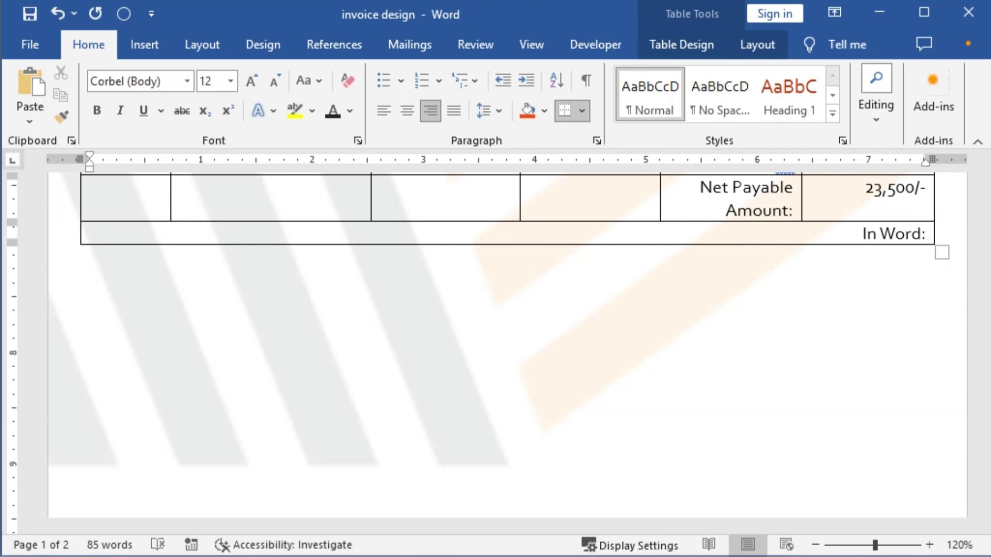
text( Twenty)
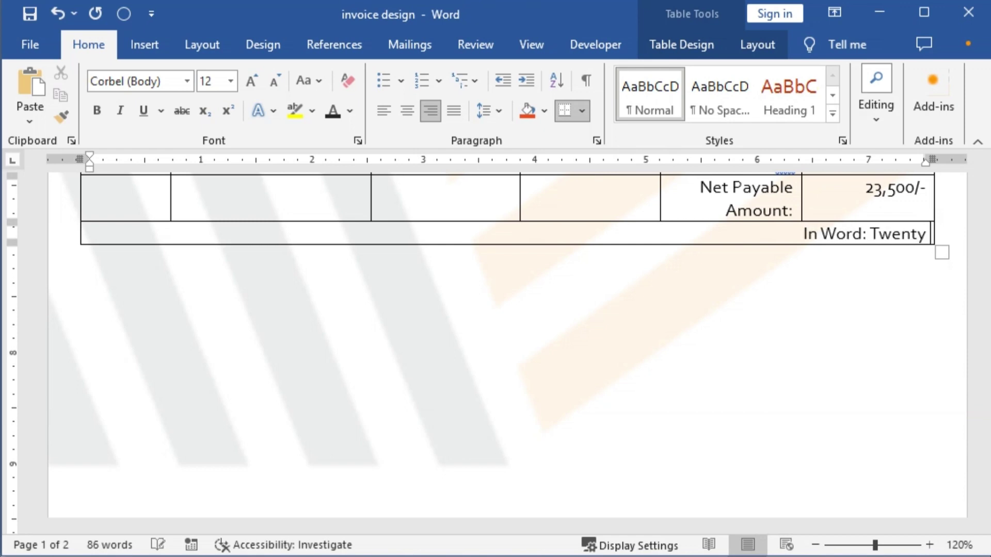
text( Thousand)
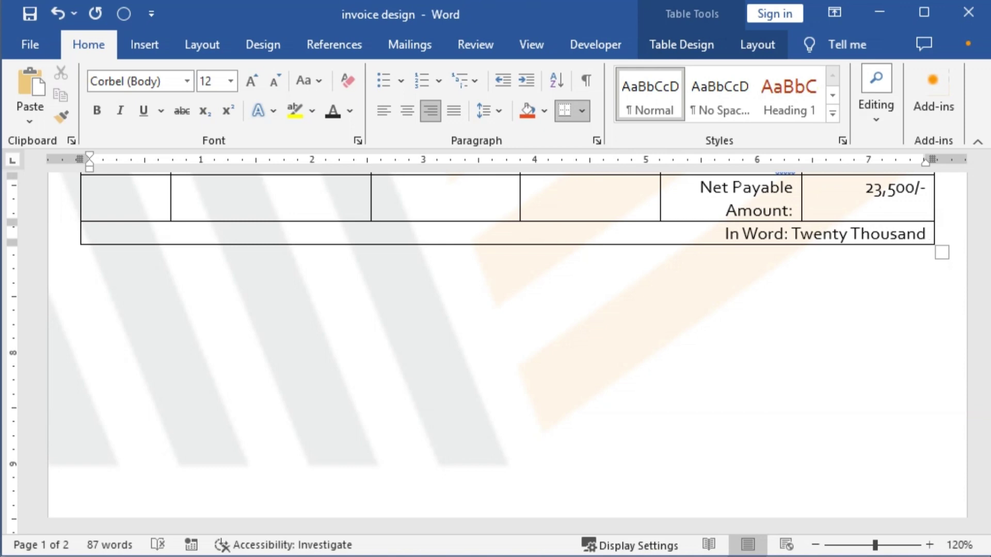
key(BackSpace)
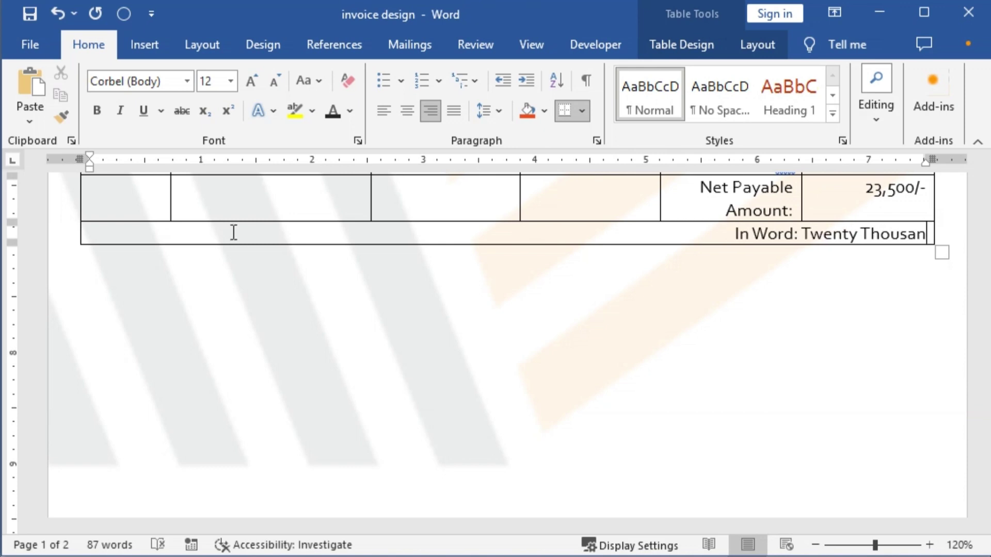
text(Three Thousan)
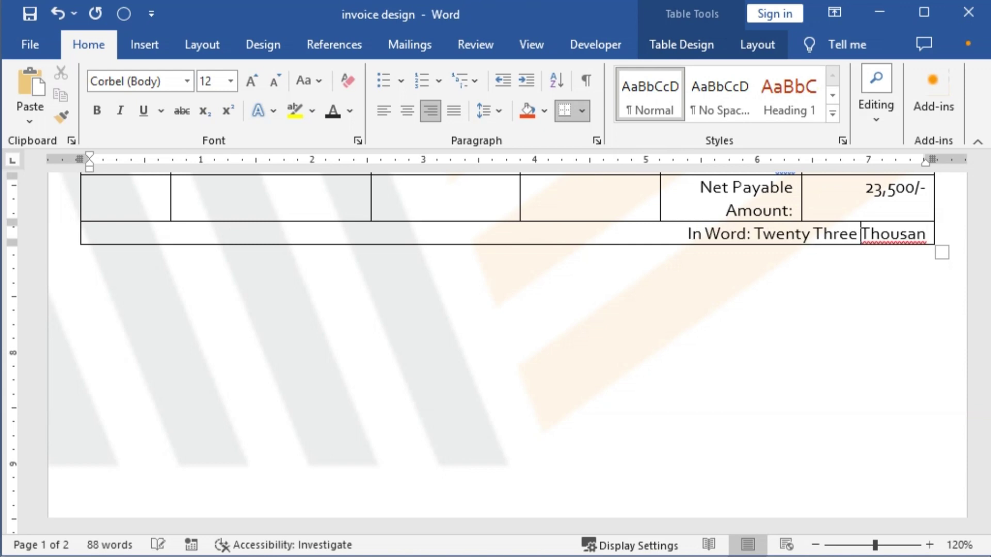
text(ds)
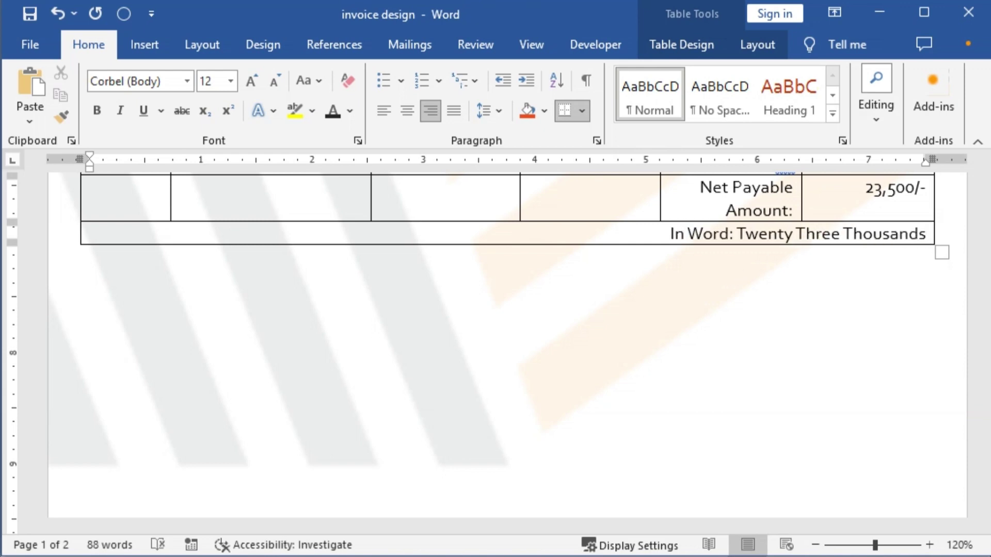
text( Fi)
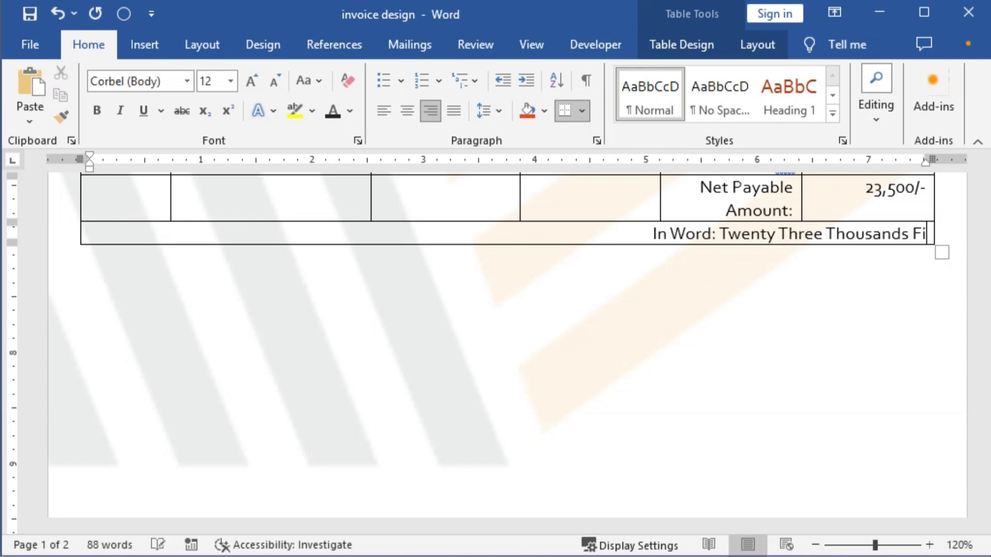
text(ve Hu)
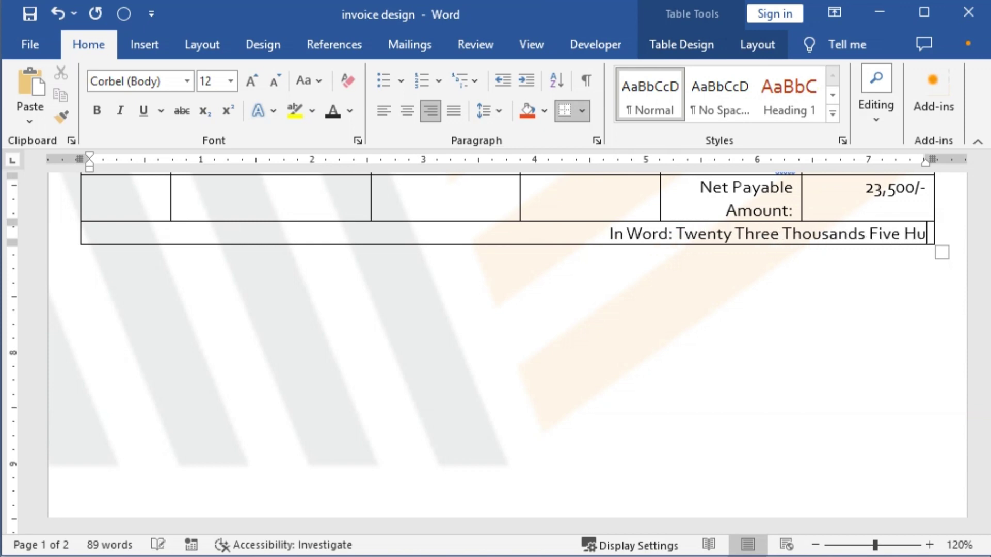
text(ndred T)
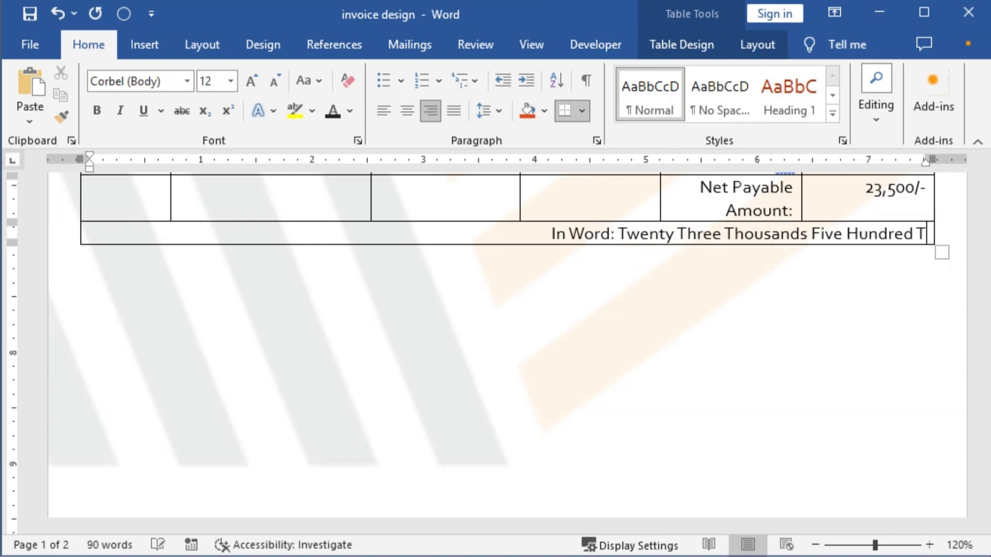
text(aka only.)
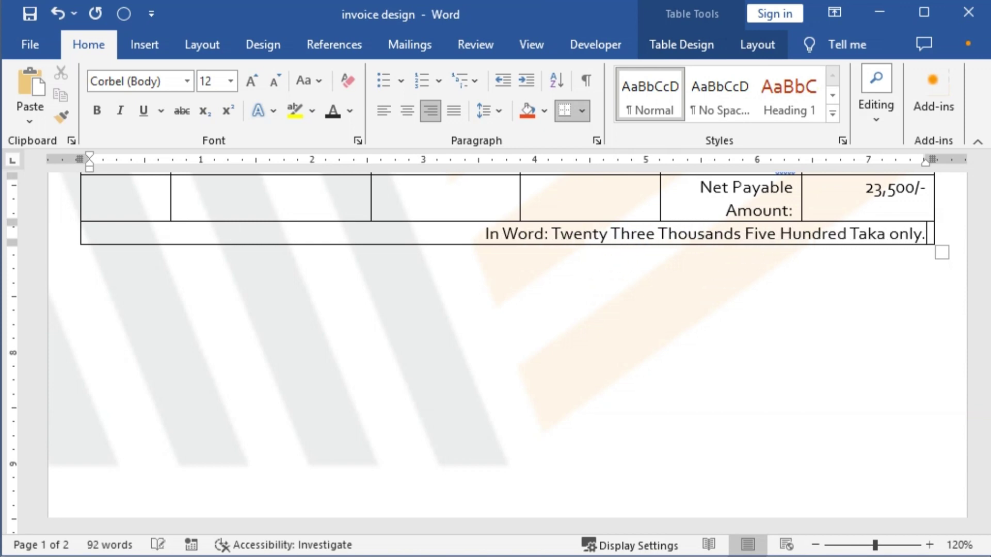
scroll(473, 267, up, 2)
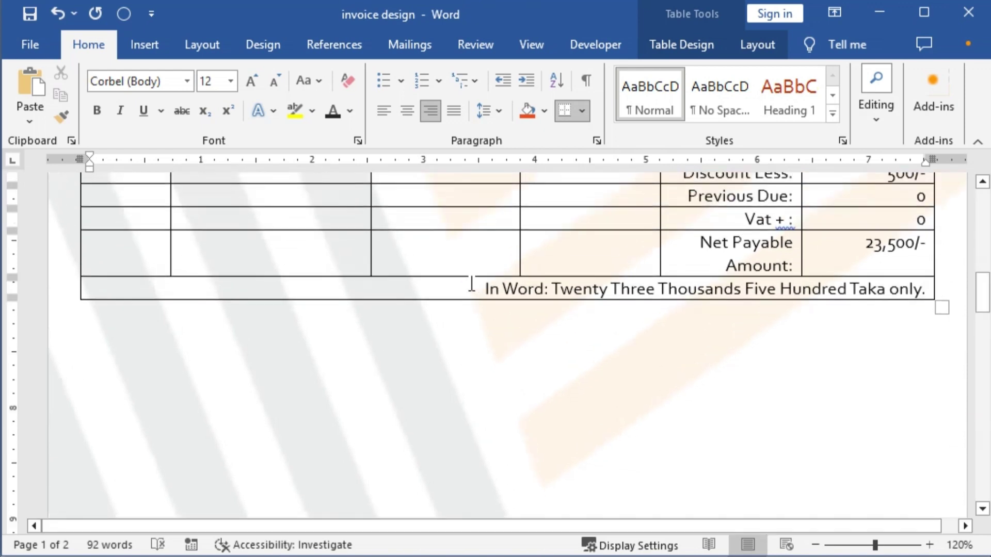
Bold the 'In Word:' label and left-align the row.
drag(474, 289, 548, 293)
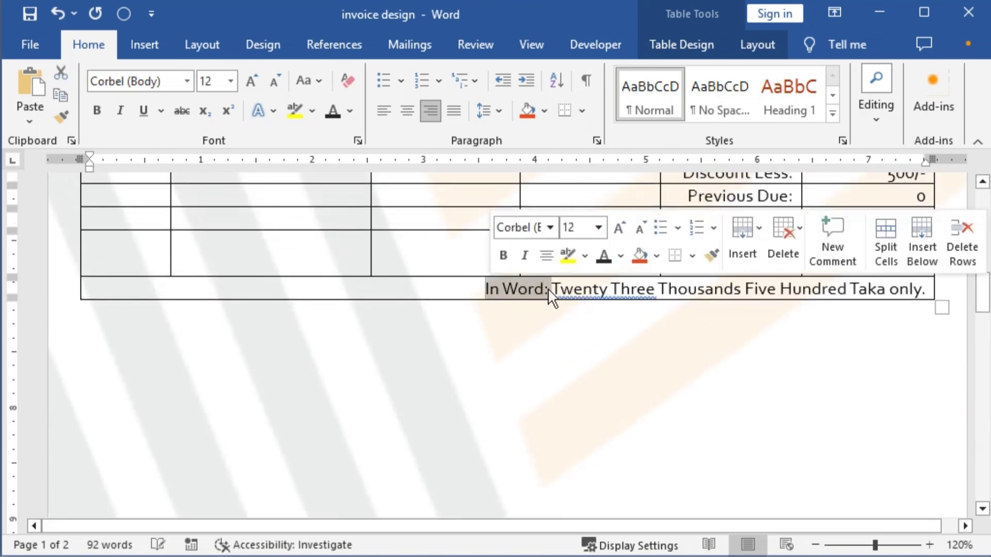
key(ctrl+b)
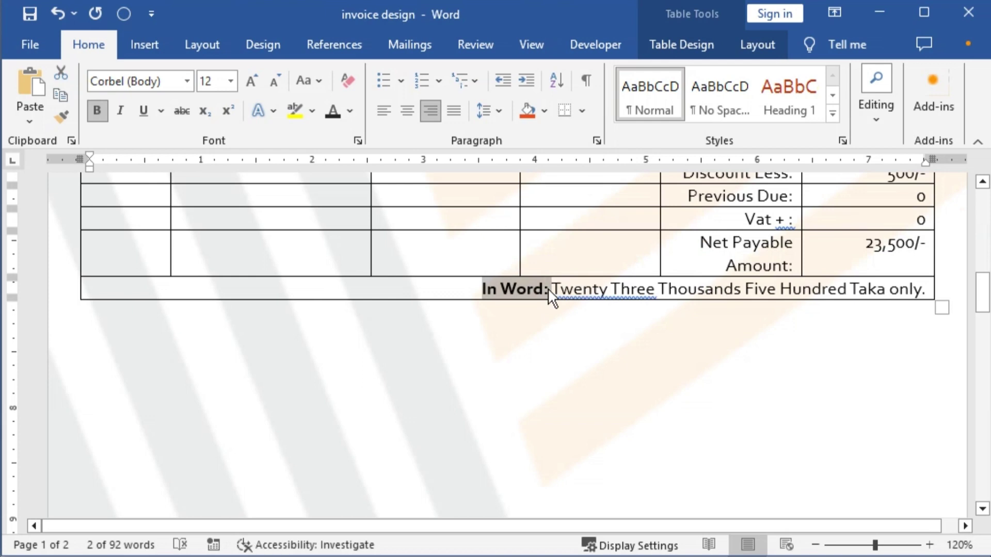
key(ctrl+l)
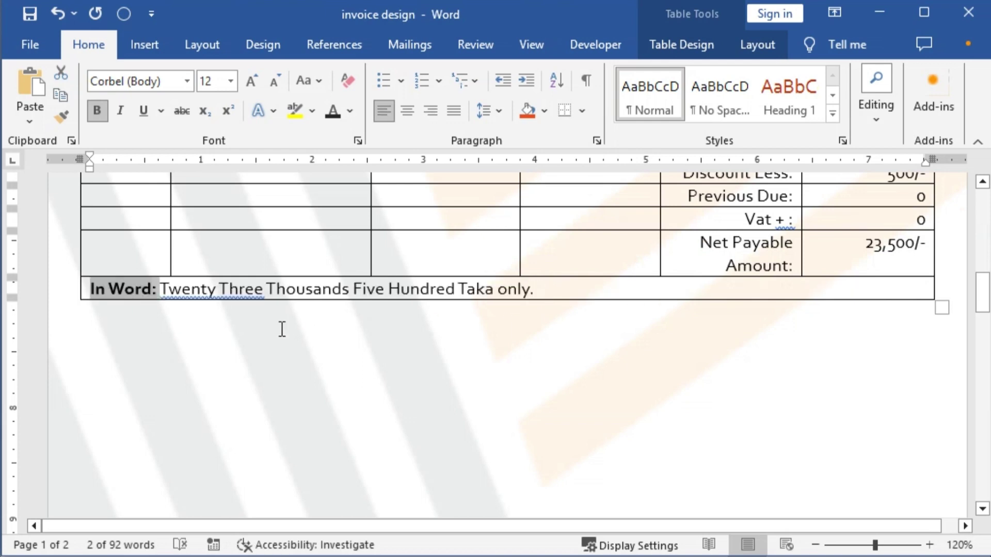
Correct the spelling to 'Twenty-Three' and 'Thousand' using the spelling suggestions.
click(210, 287)
right_click(209, 287)
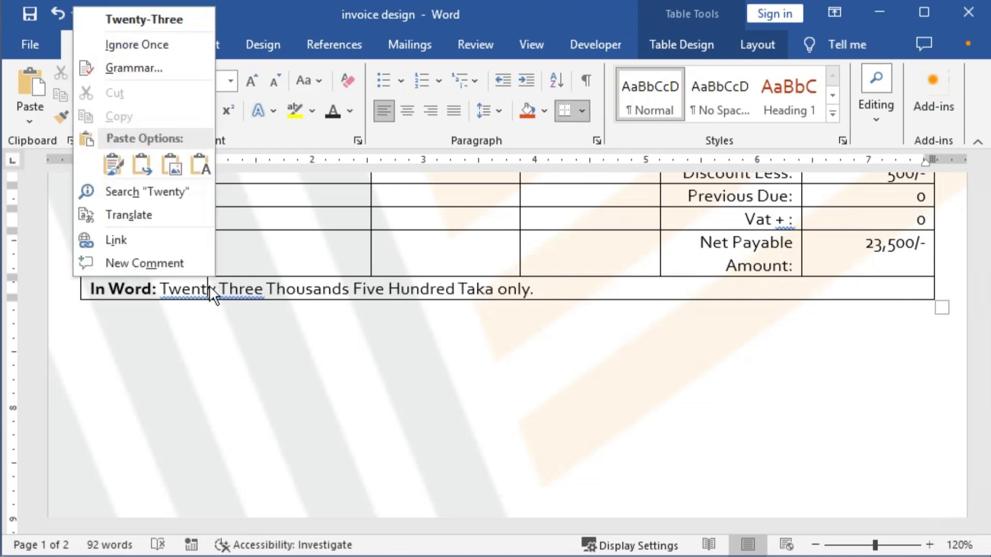
click(147, 20)
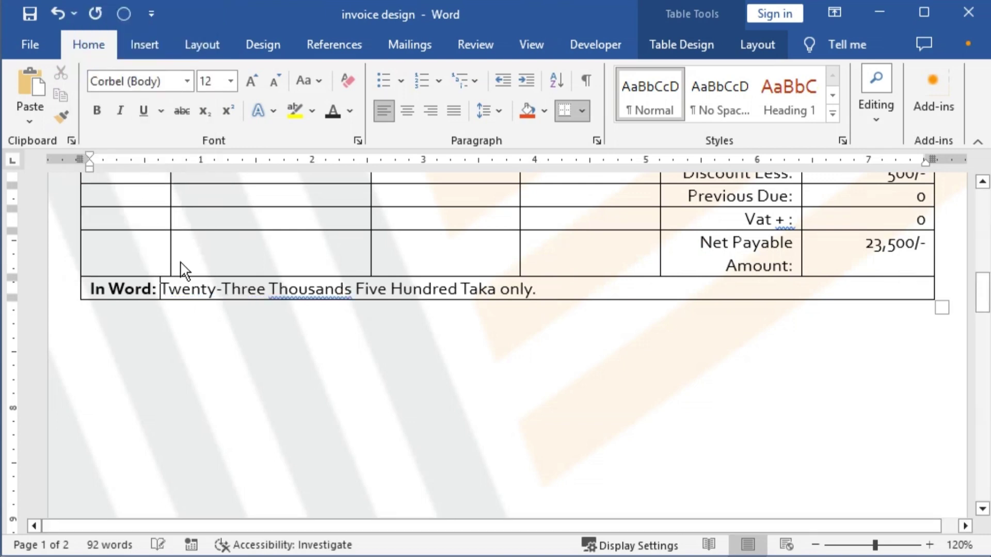
right_click(315, 287)
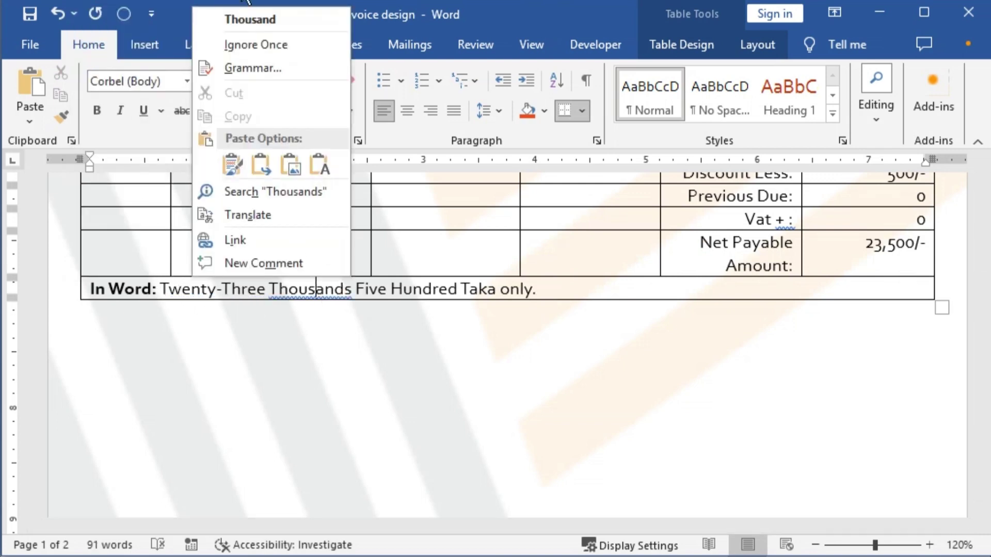
click(240, 20)
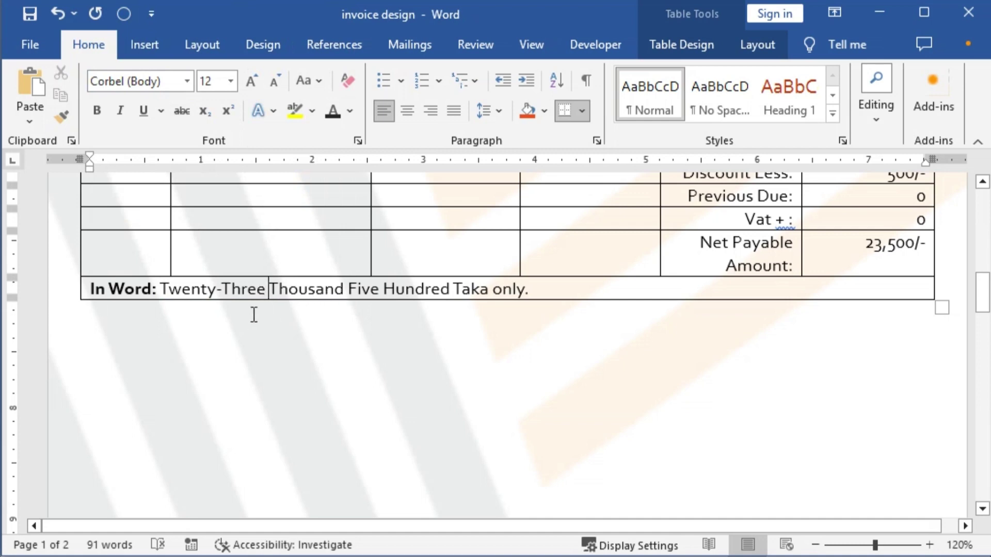
scroll(325, 309, up, 3)
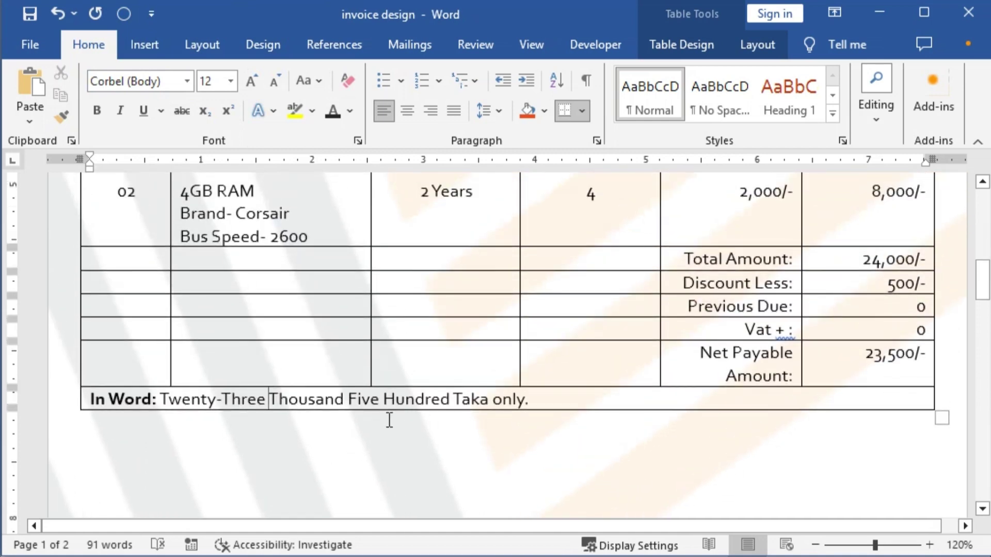
click(725, 381)
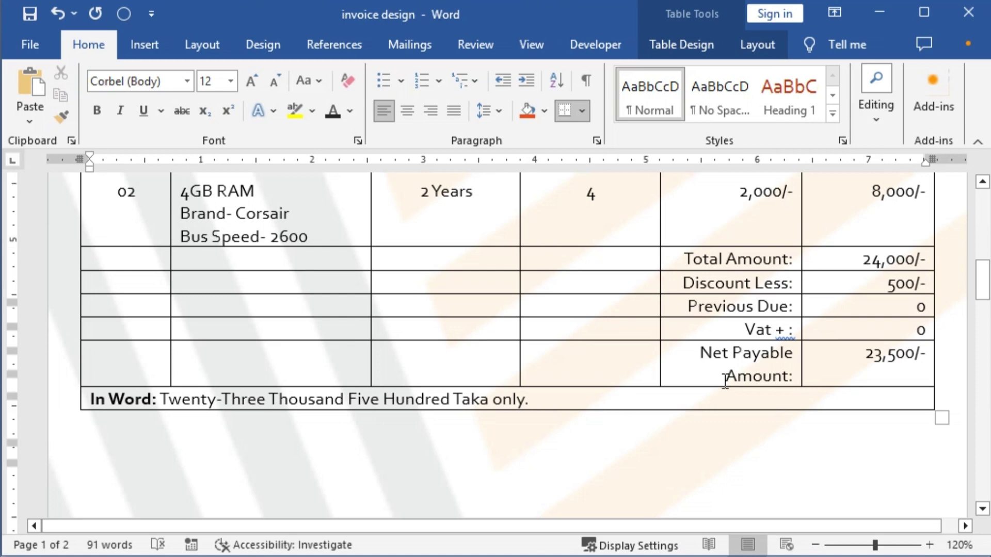
scroll(725, 380, up, 3)
scroll(680, 411, up, 5)
scroll(679, 411, down, 5)
scroll(700, 418, up, 1)
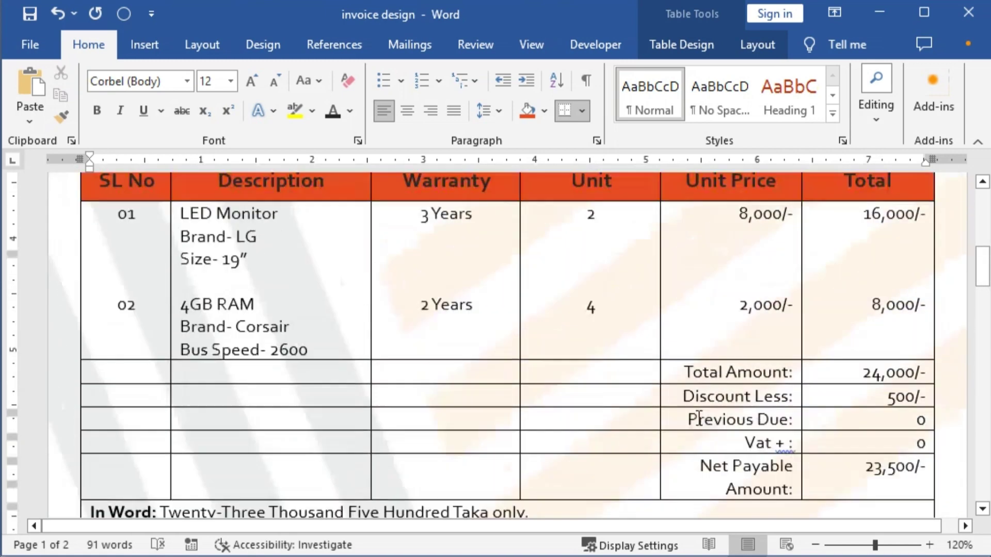
scroll(730, 413, up, 1)
scroll(707, 398, down, 2)
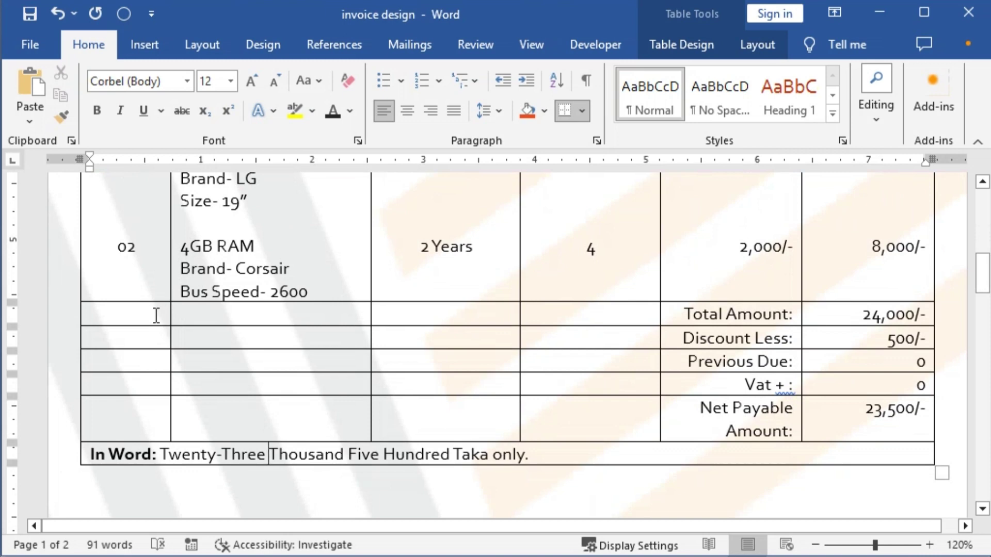
scroll(156, 316, up, 3)
scroll(281, 383, down, 2)
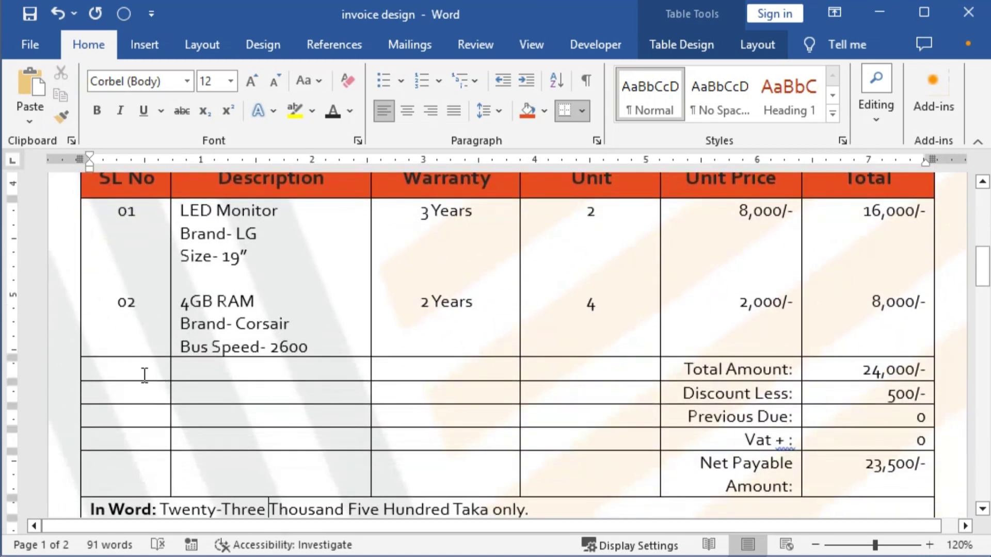
Merge the blank cells of the Total Amount, Discount Less and Previous Due rows.
drag(145, 375, 729, 379)
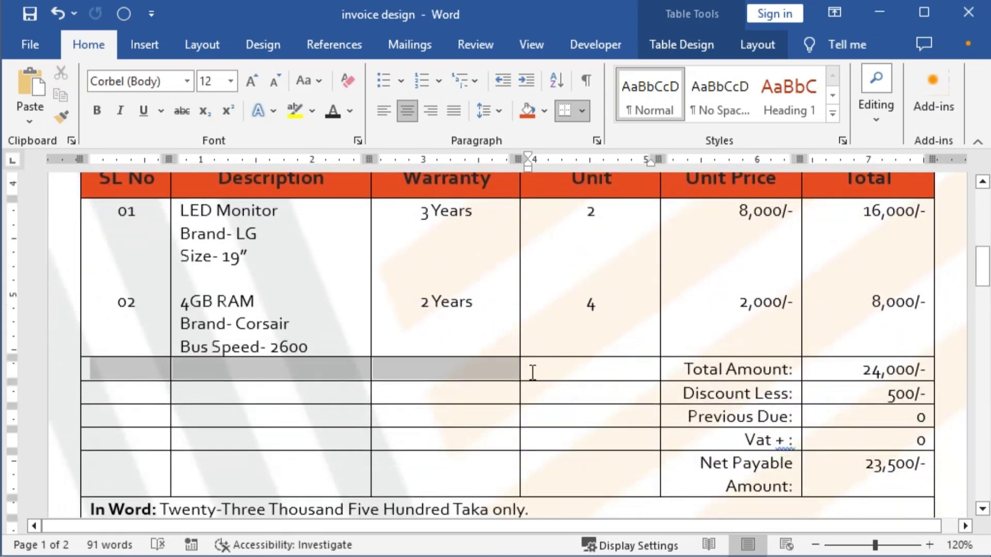
right_click(728, 371)
click(785, 265)
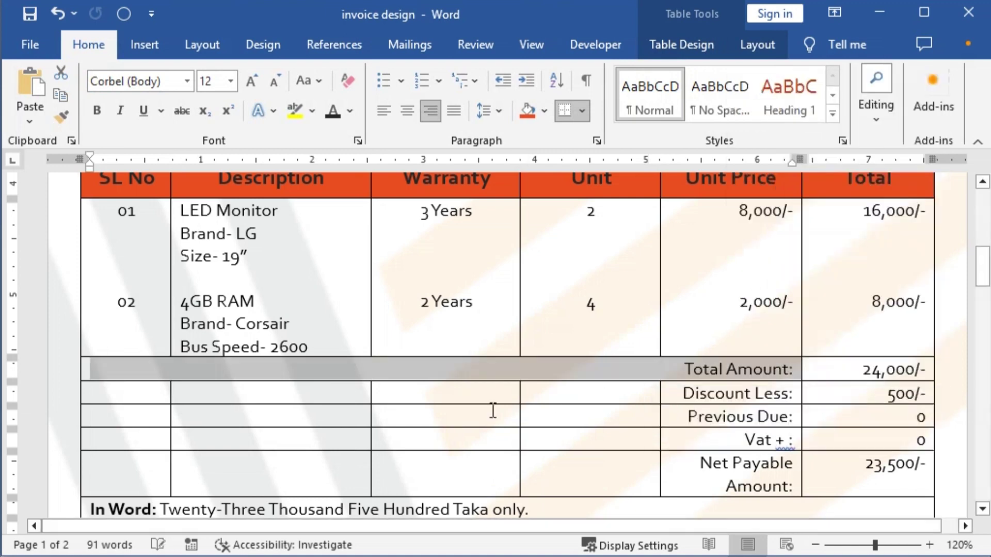
drag(161, 393, 735, 394)
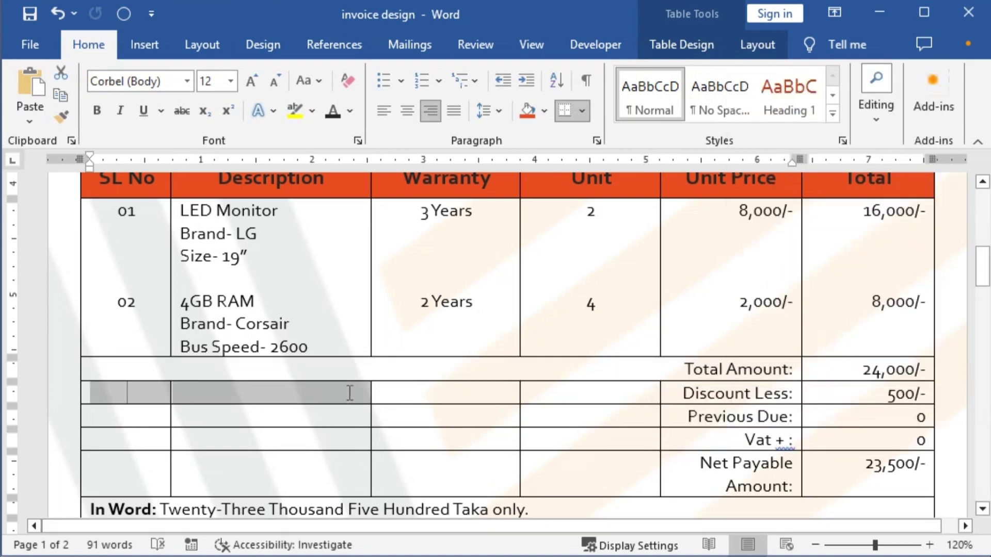
right_click(735, 394)
click(791, 287)
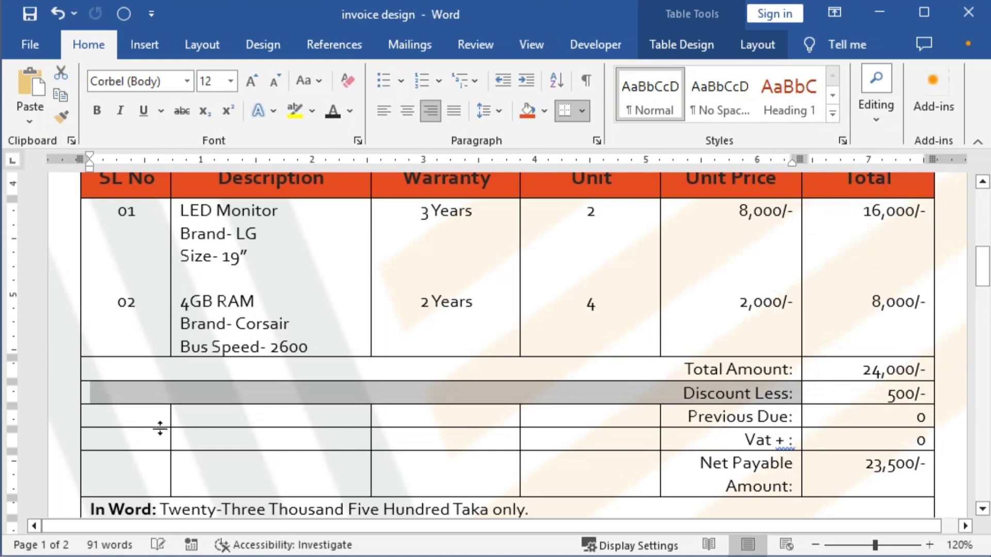
drag(232, 416, 699, 416)
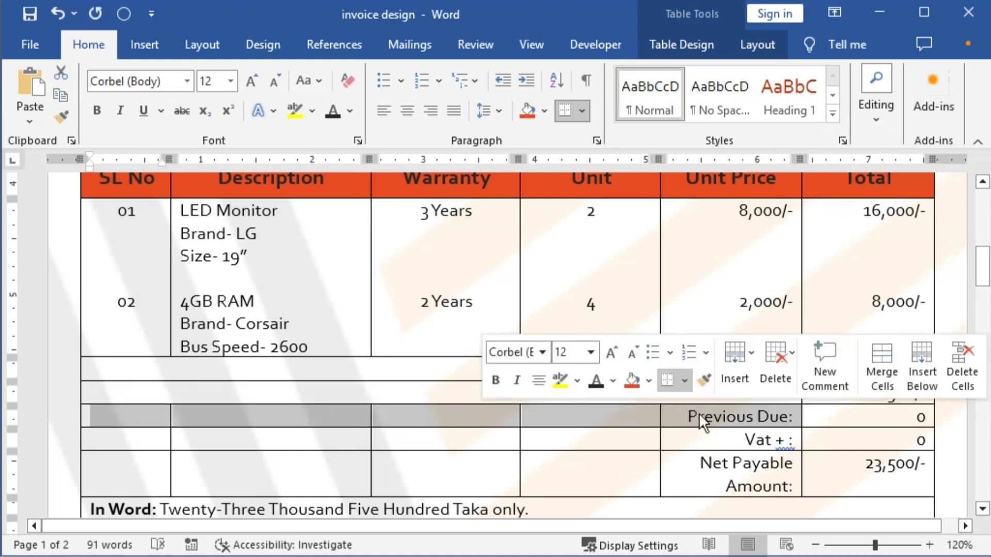
key(shift+F10)
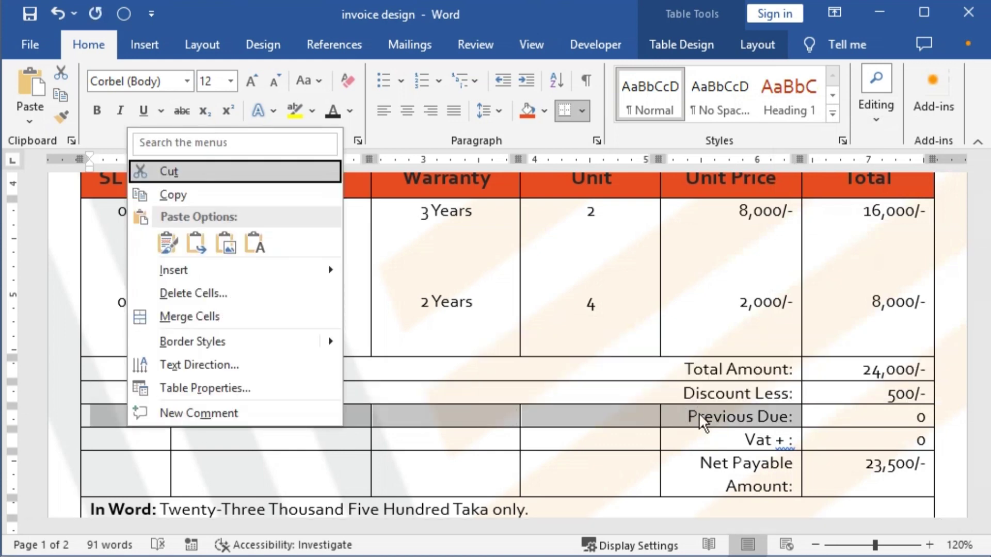
key(Down)
key(Down)
key(Down)
key(Down)
key(Down)
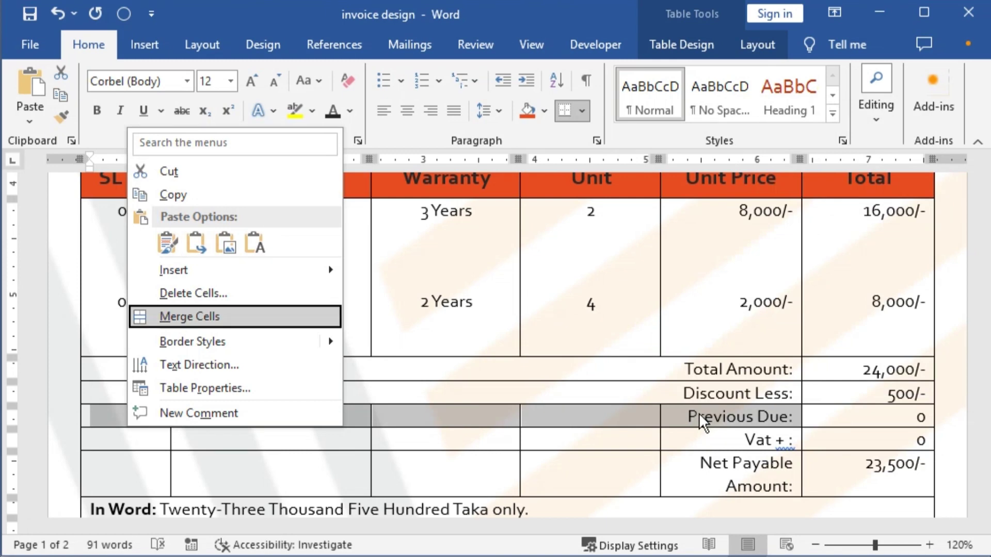
key(Return)
key(Down)
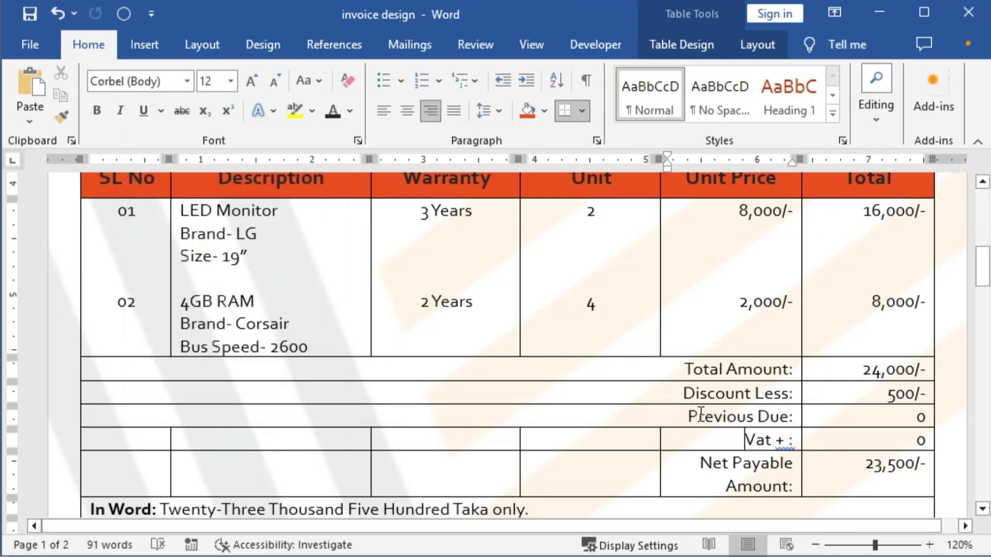
Merge the blank cells of the Vat and Net Payable Amount rows, then undo the last change.
key(shift+Left)
key(shift+Left)
key(shift+Left)
key(shift+Left)
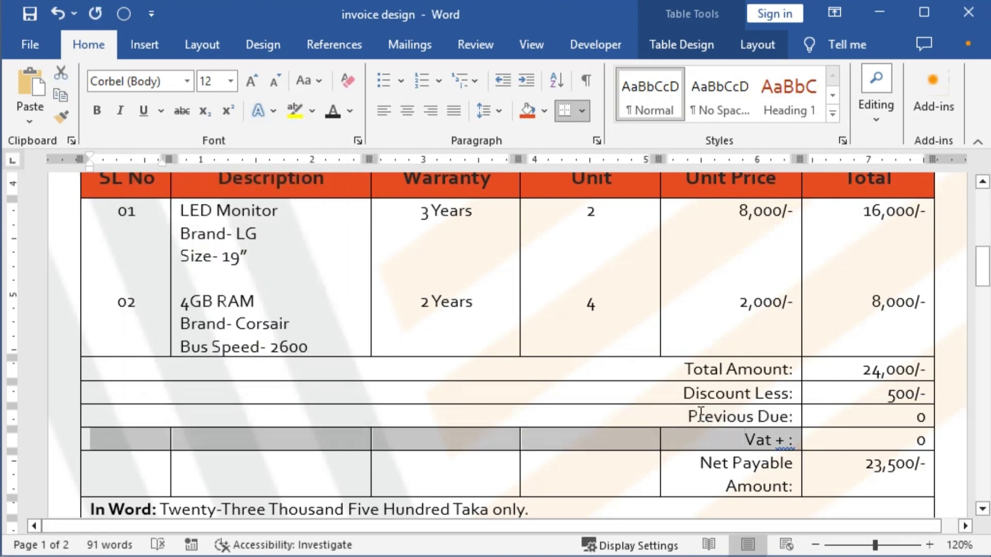
key(shift+F10)
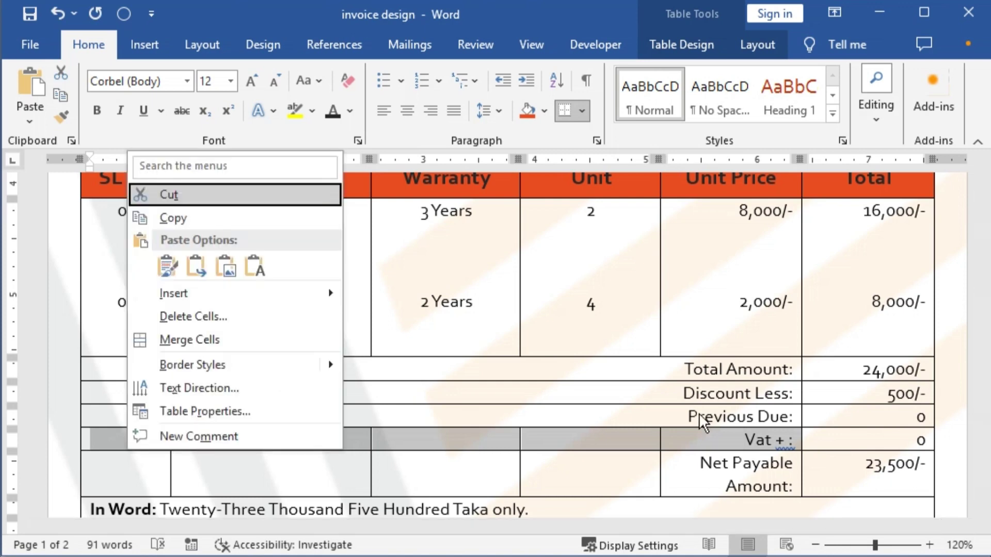
key(Down)
key(Down)
key(Down)
key(Return)
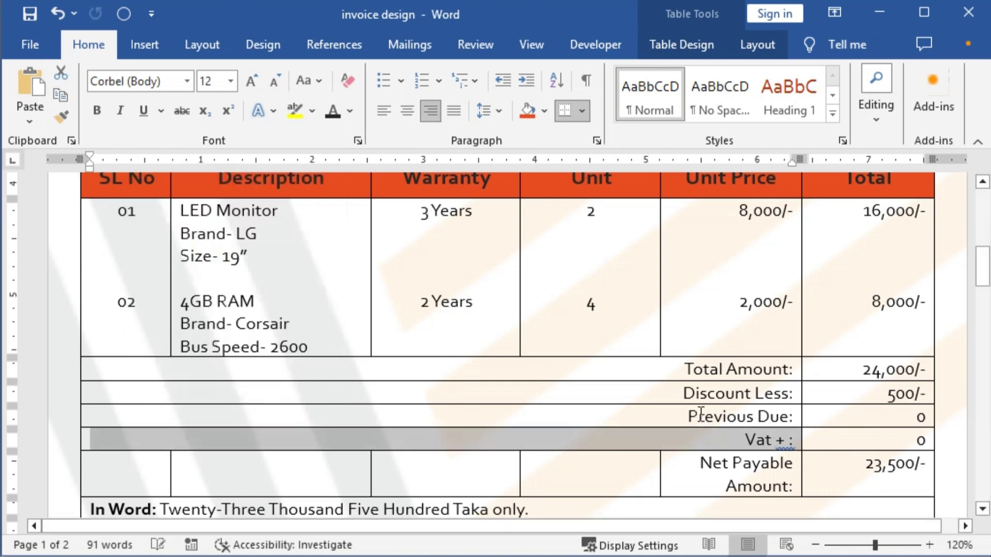
key(Down)
key(shift+Left)
key(shift+Left)
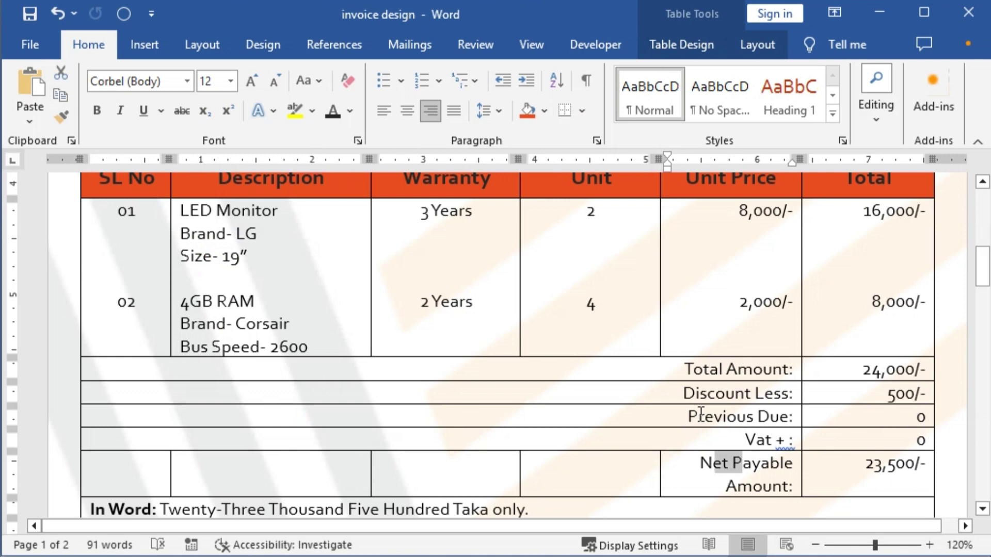
key(shift+Left)
key(shift+Left)
key(shift+Left)
key(shift+Left)
key(shift+Left)
key(shift+F10)
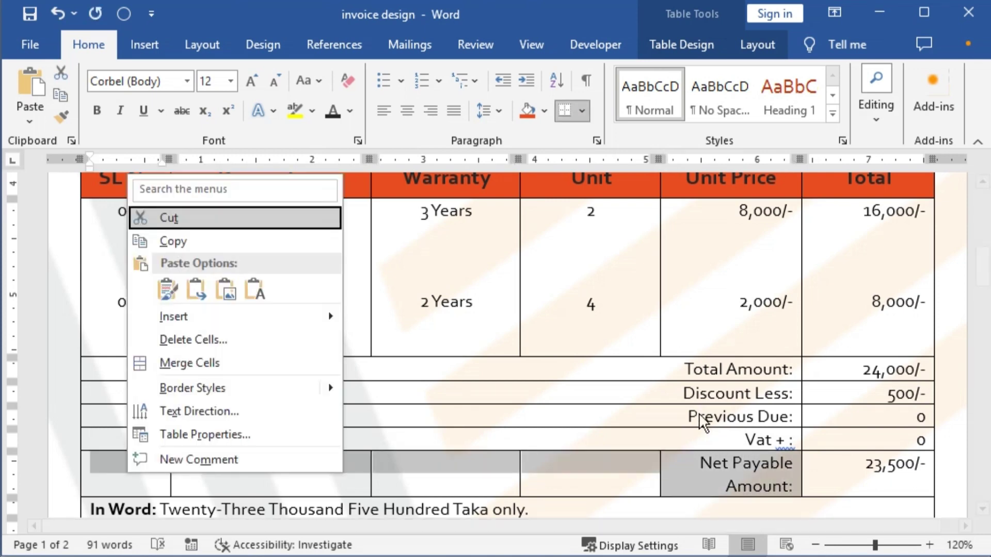
key(Down)
key(Down)
key(Down)
key(Down)
key(Down)
key(Return)
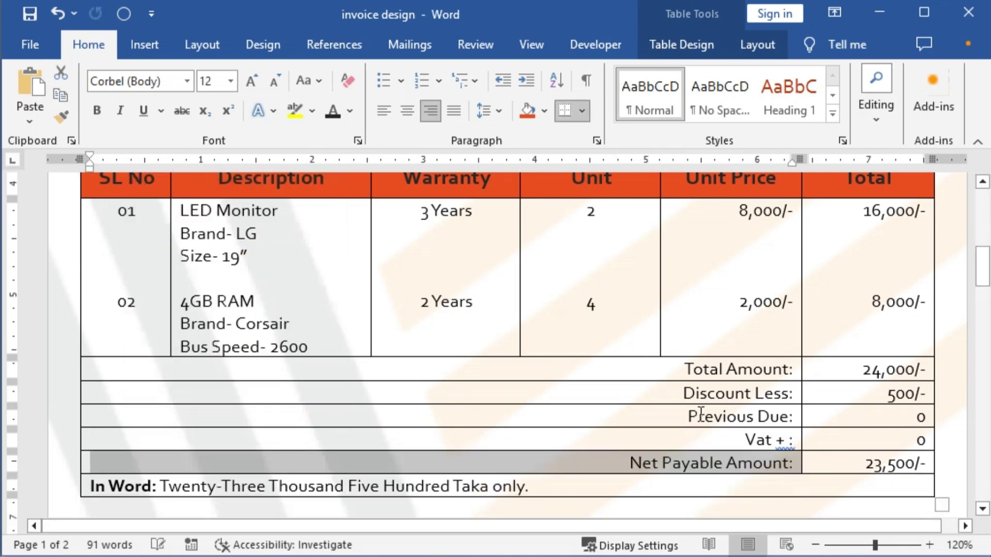
scroll(685, 459, down, 3)
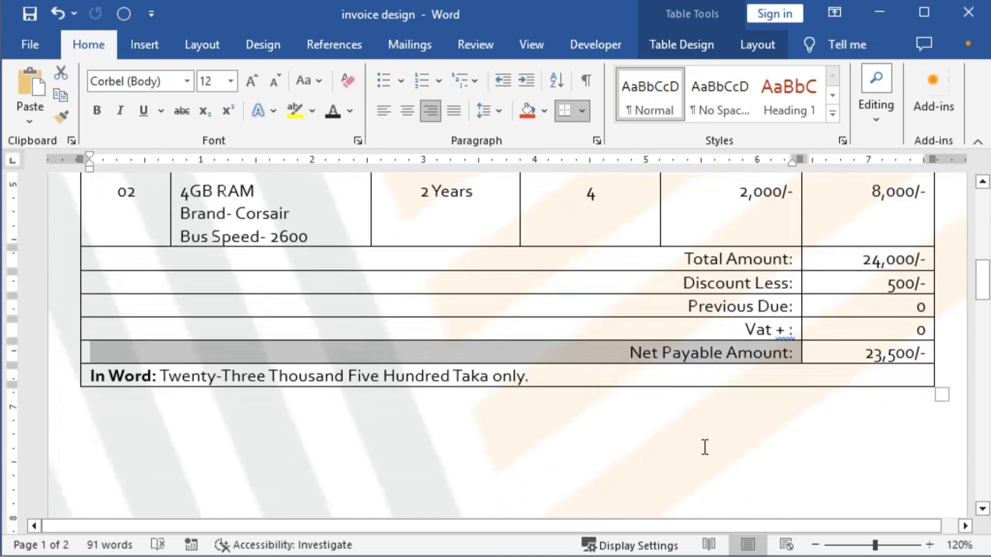
scroll(506, 396, up, 3)
key(ctrl+z)
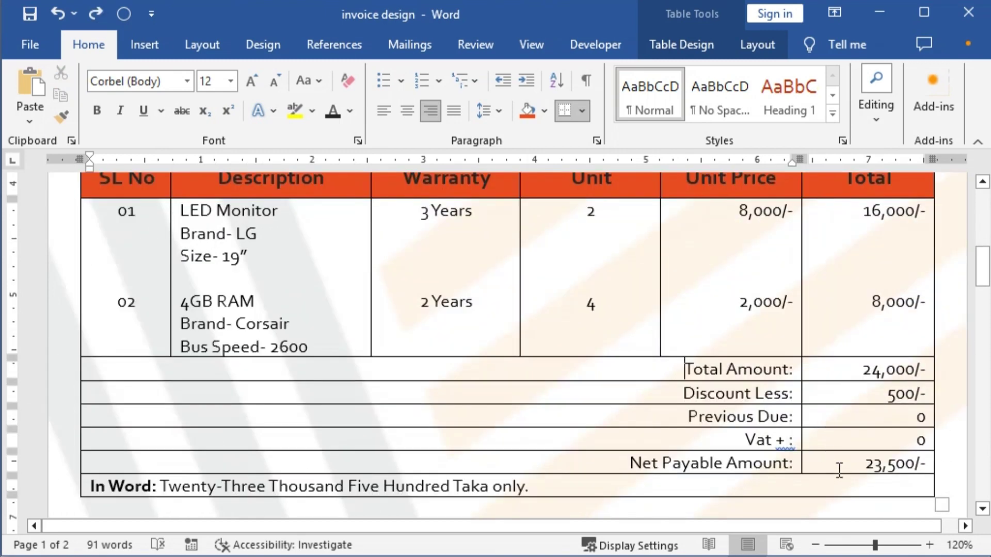
Remove all borders from the merged summary label cells.
drag(115, 366, 539, 461)
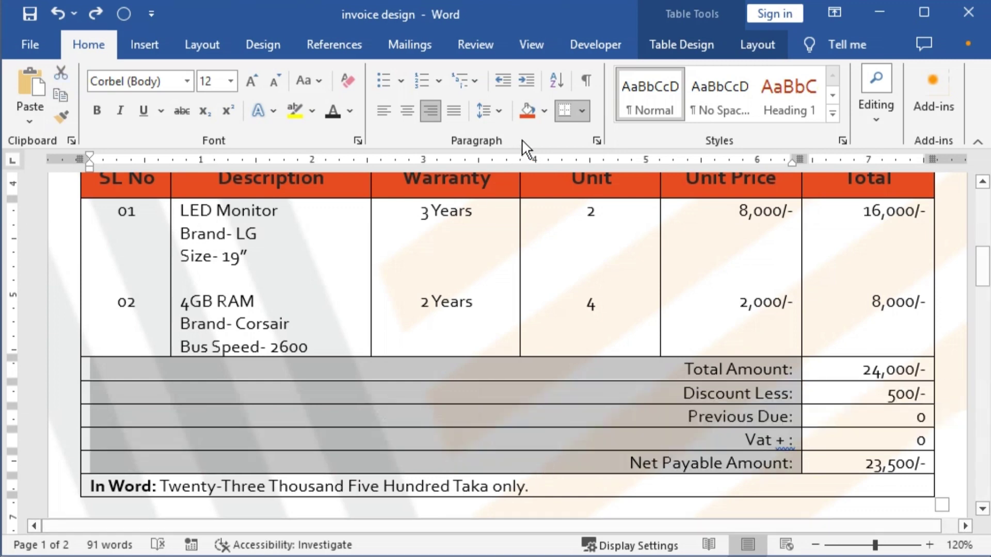
click(582, 110)
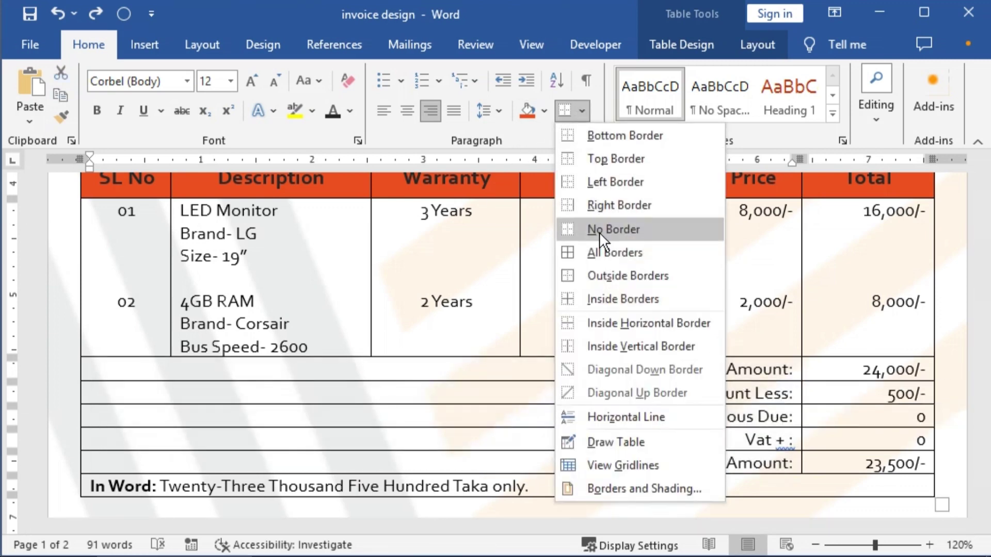
click(599, 231)
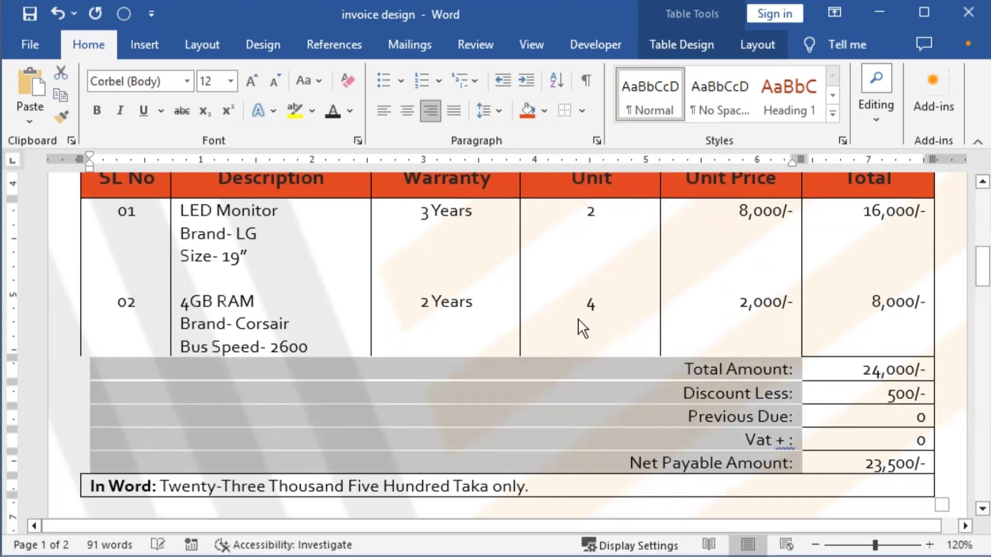
click(835, 402)
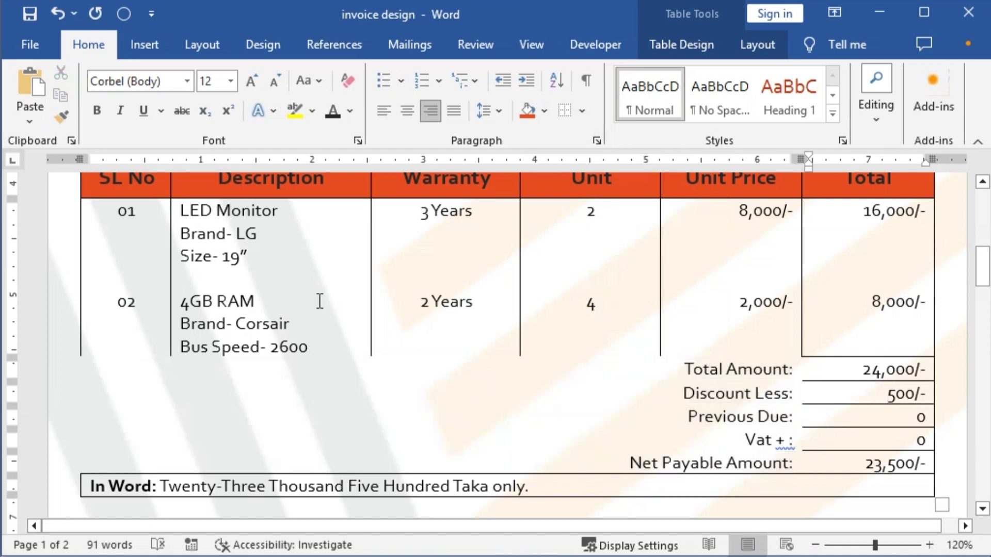
Apply All Borders to the item rows from SL No to Unit Price.
drag(145, 302, 748, 309)
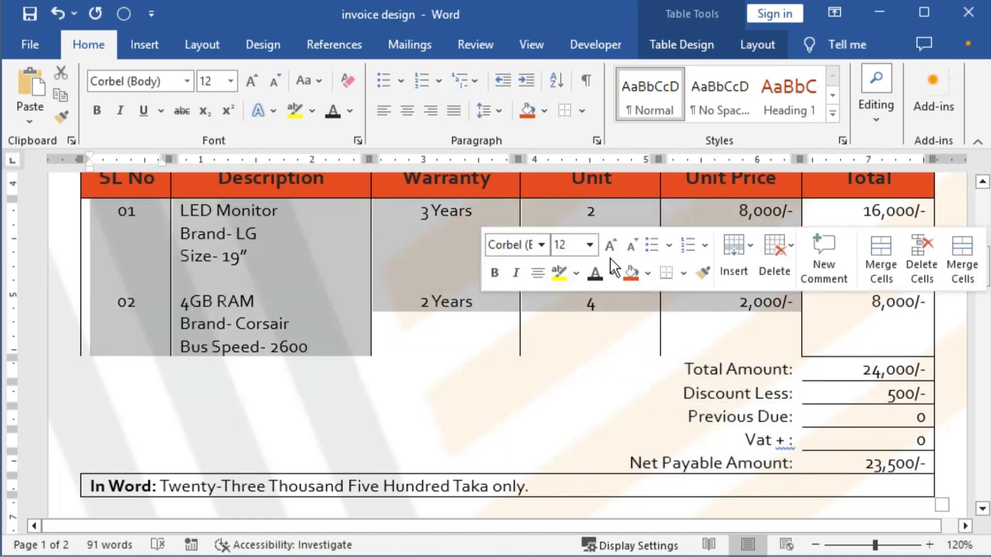
click(581, 114)
click(604, 251)
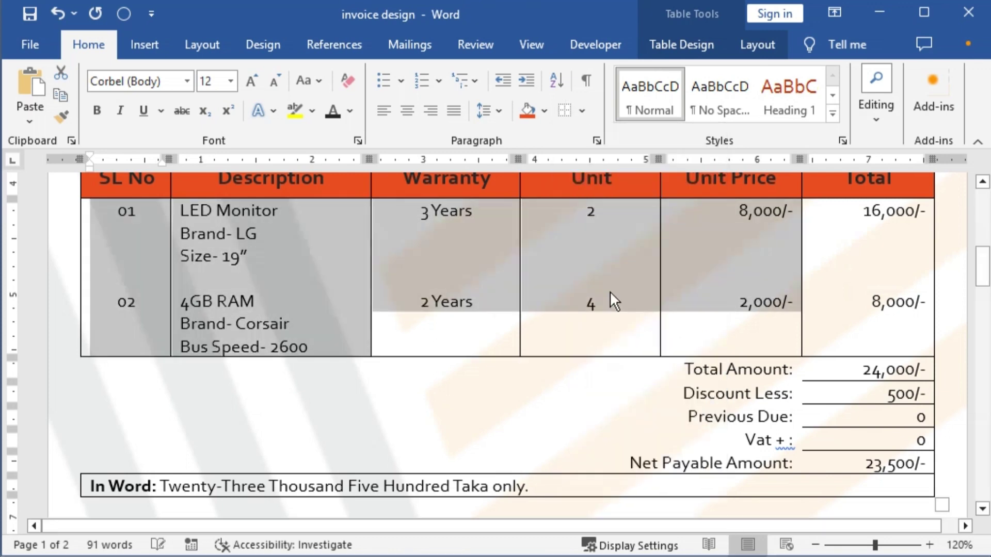
click(748, 338)
scroll(858, 380, down, 3)
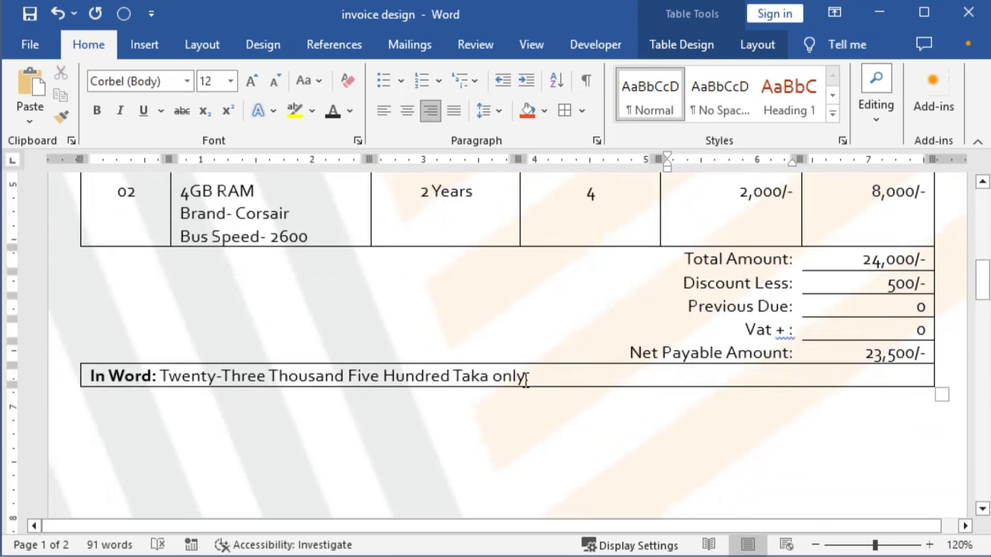
Remove all borders from the In Word row.
click(81, 375)
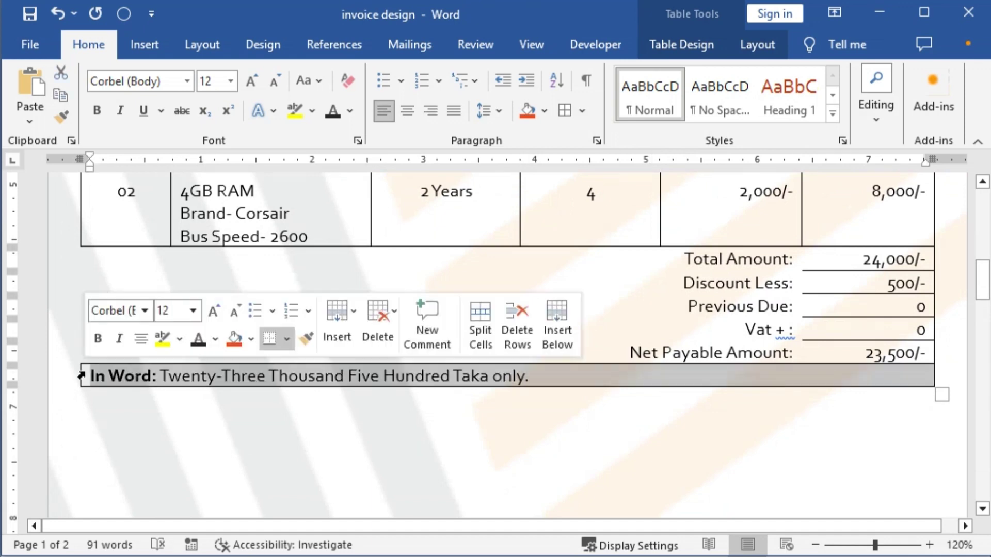
click(582, 111)
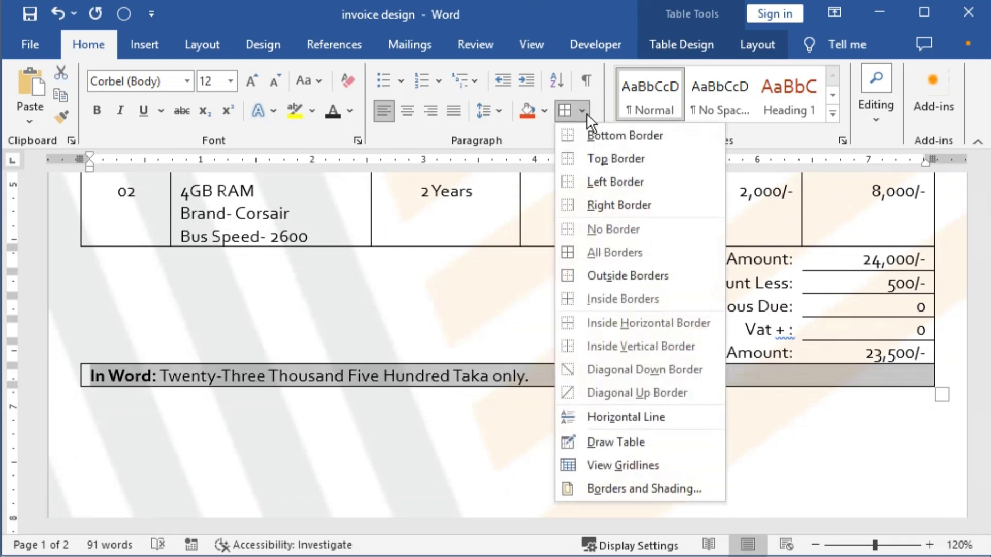
click(596, 228)
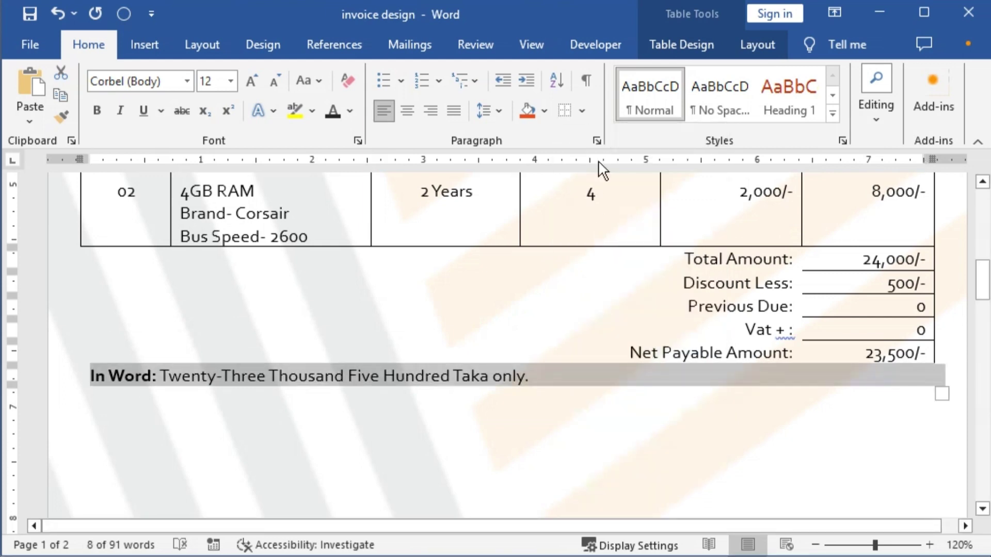
Set a 1½ pt top border for the row in Borders and Shading.
click(590, 114)
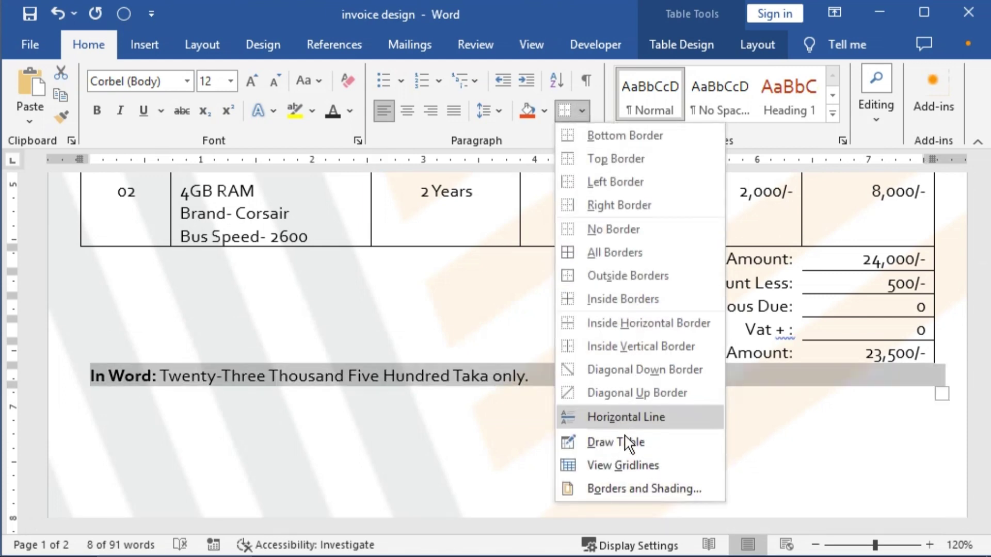
click(625, 486)
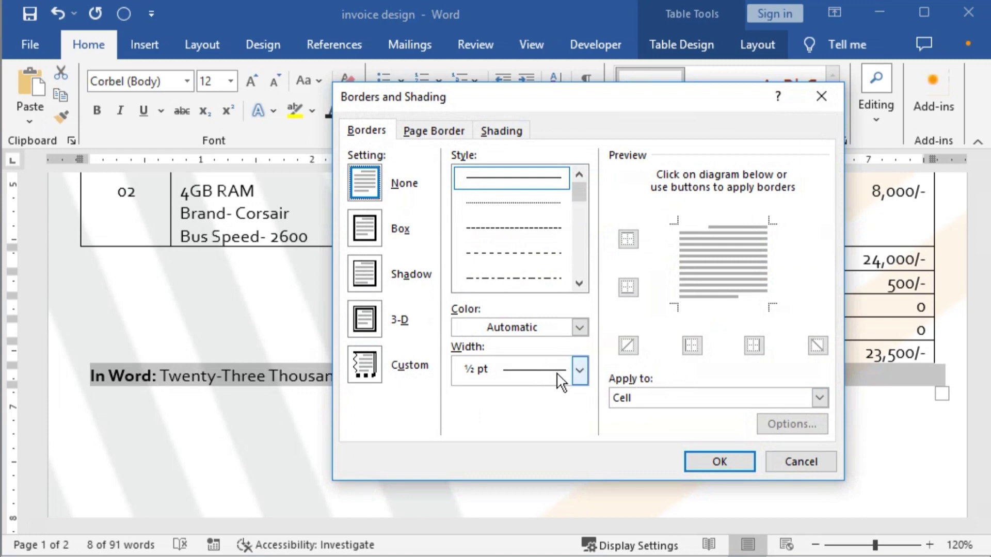
click(577, 371)
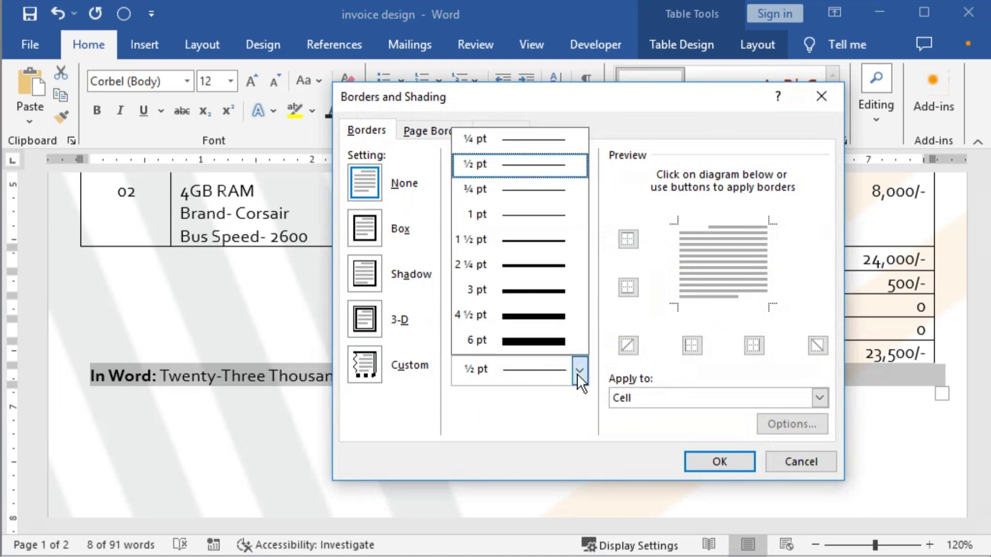
click(536, 249)
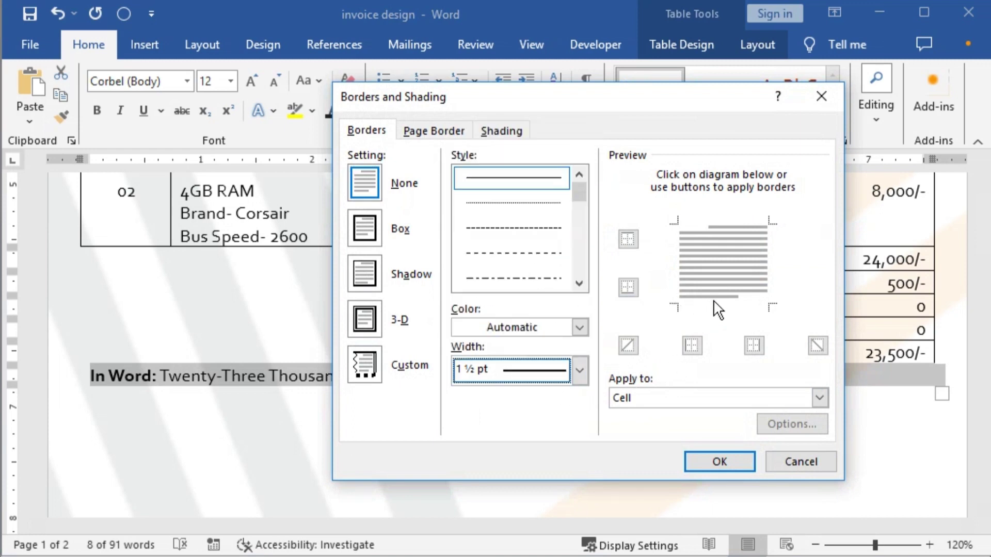
click(631, 241)
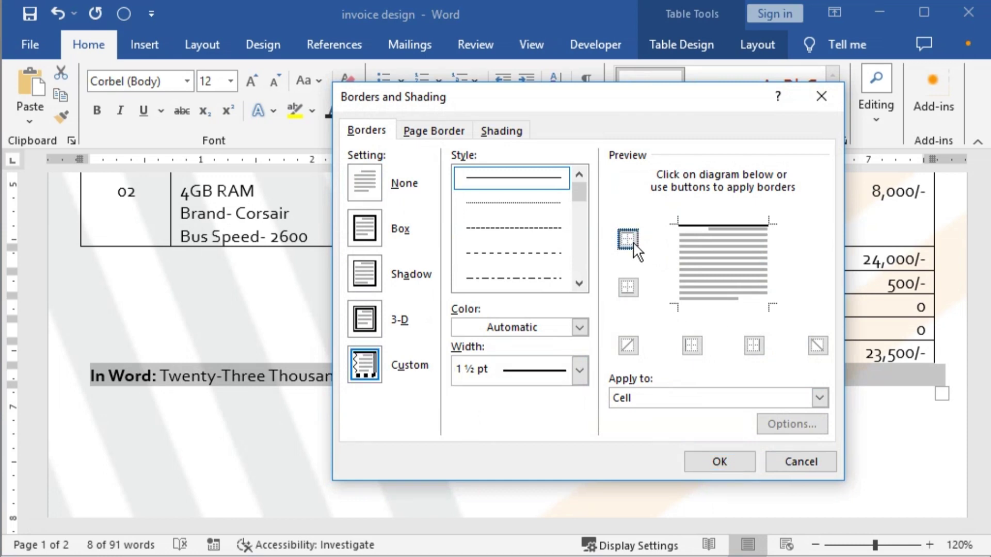
Apply the top border, then give the summary amount cells 4 pt spacing before.
click(728, 460)
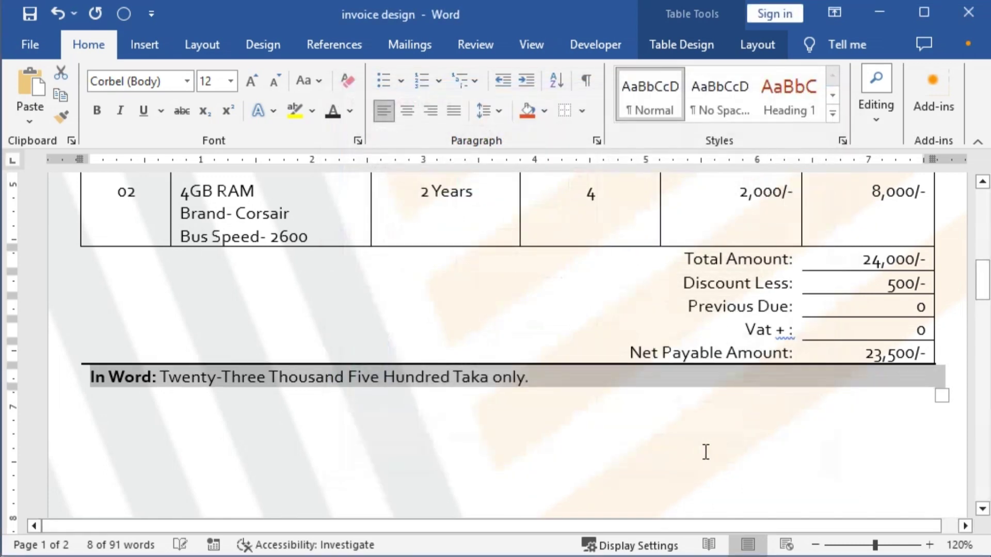
click(775, 379)
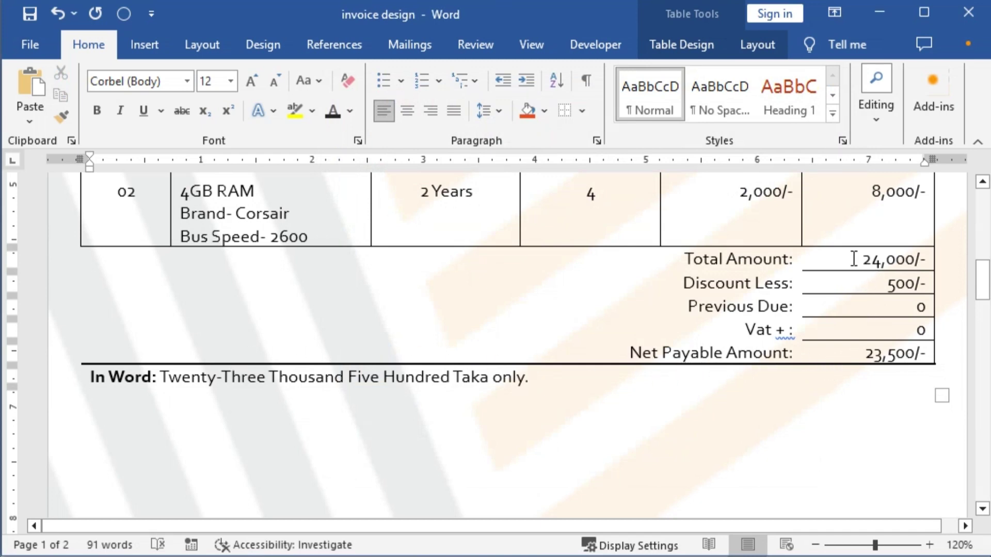
drag(854, 259, 878, 356)
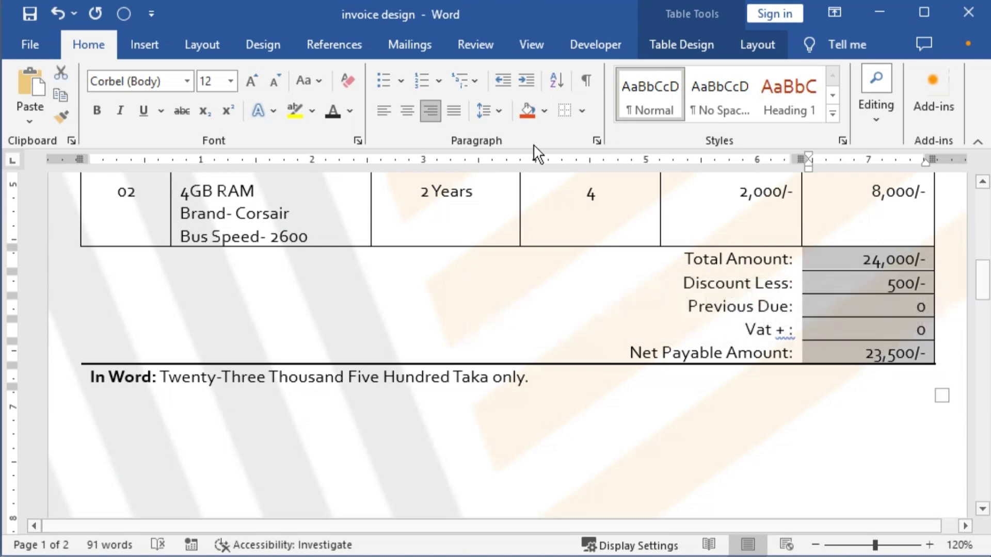
click(598, 141)
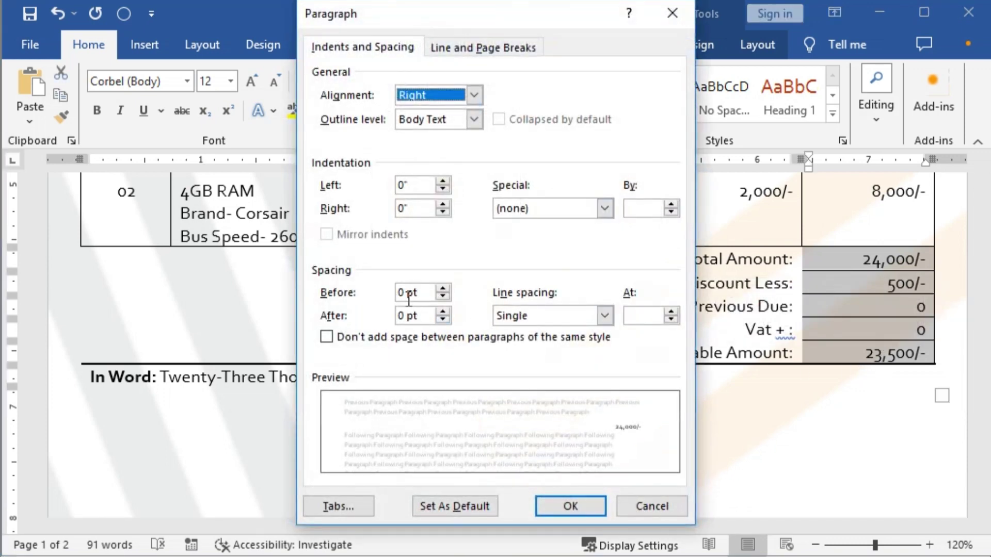
double_click(409, 292)
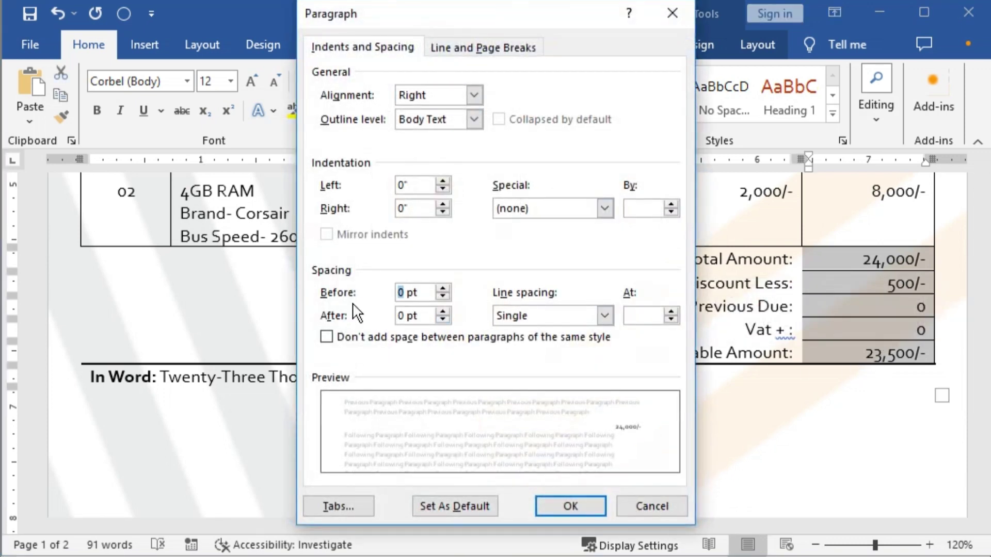
text(4)
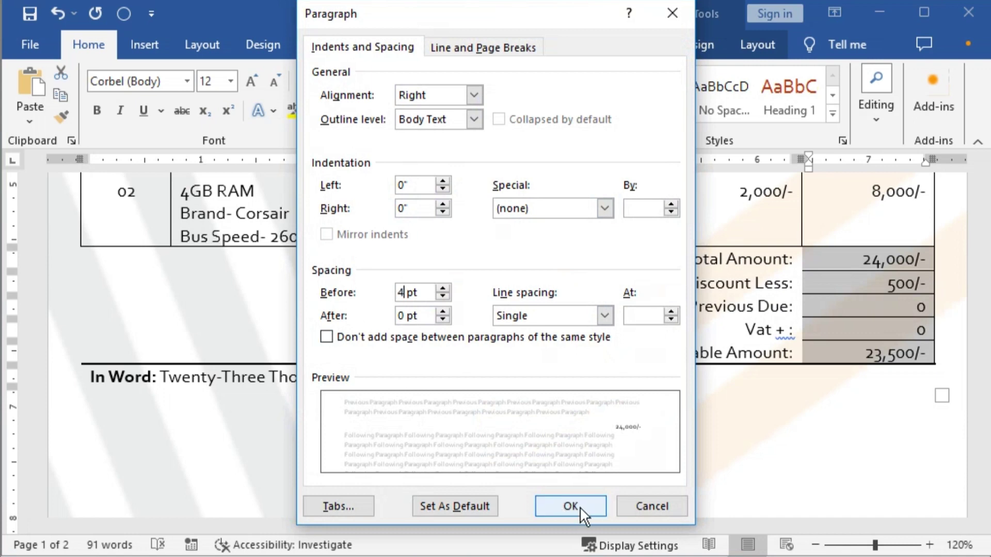
click(570, 507)
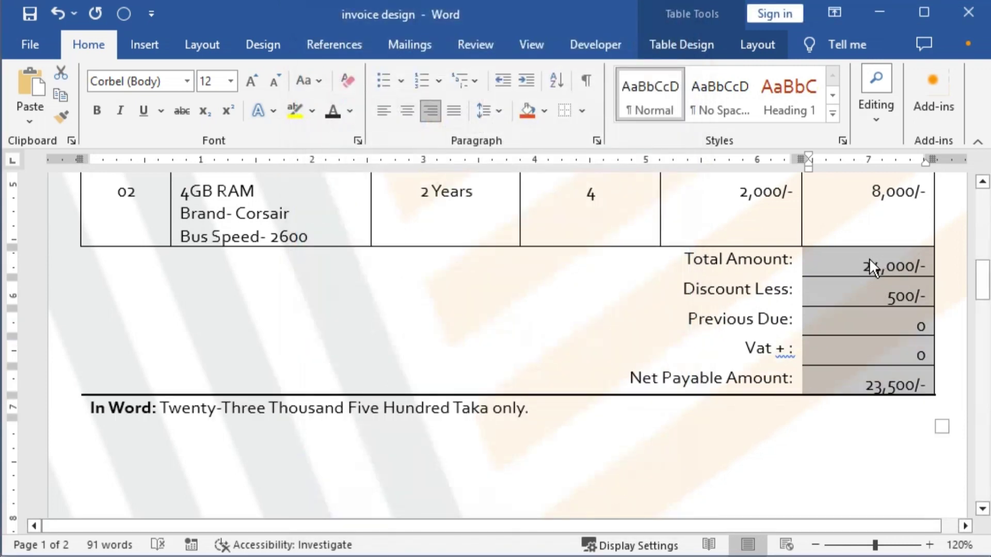
Give the labels Total Amount through Net Payable Amount 4 pt spacing before.
click(771, 262)
drag(754, 254, 749, 379)
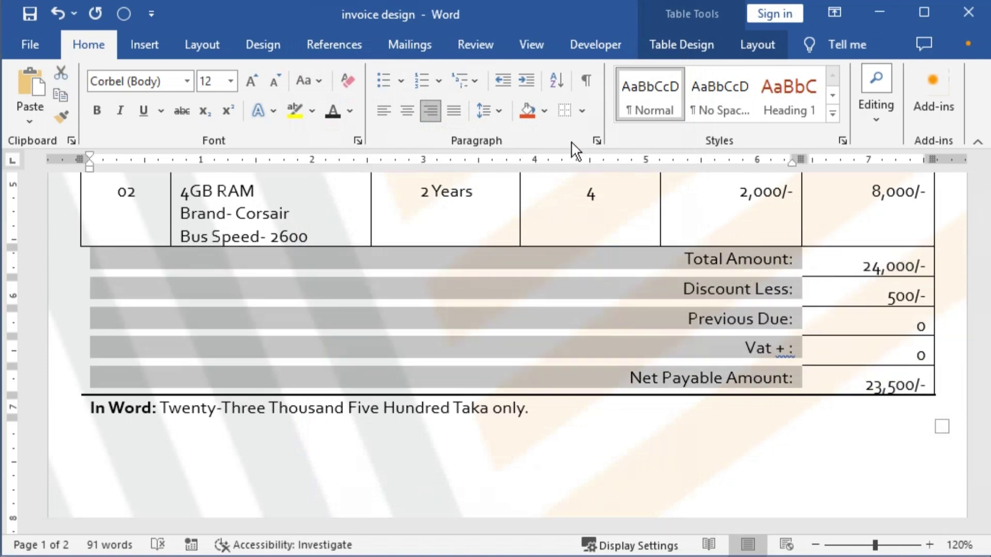
click(597, 141)
double_click(406, 293)
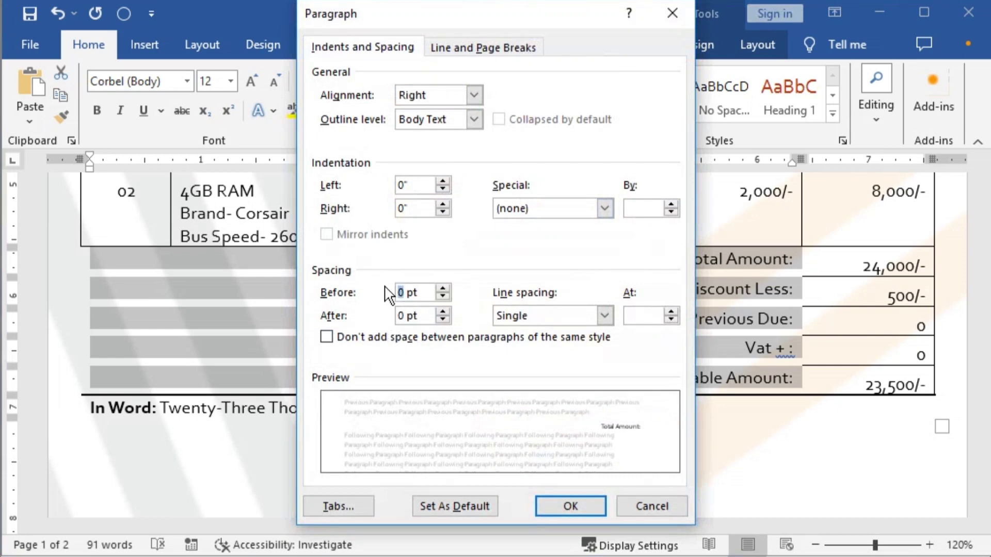
text(4)
key(Return)
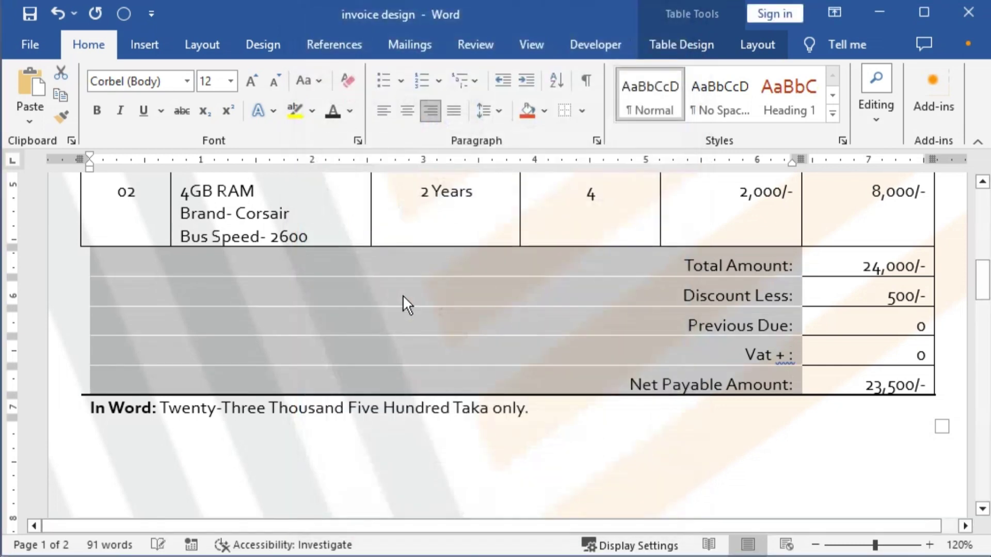
click(823, 294)
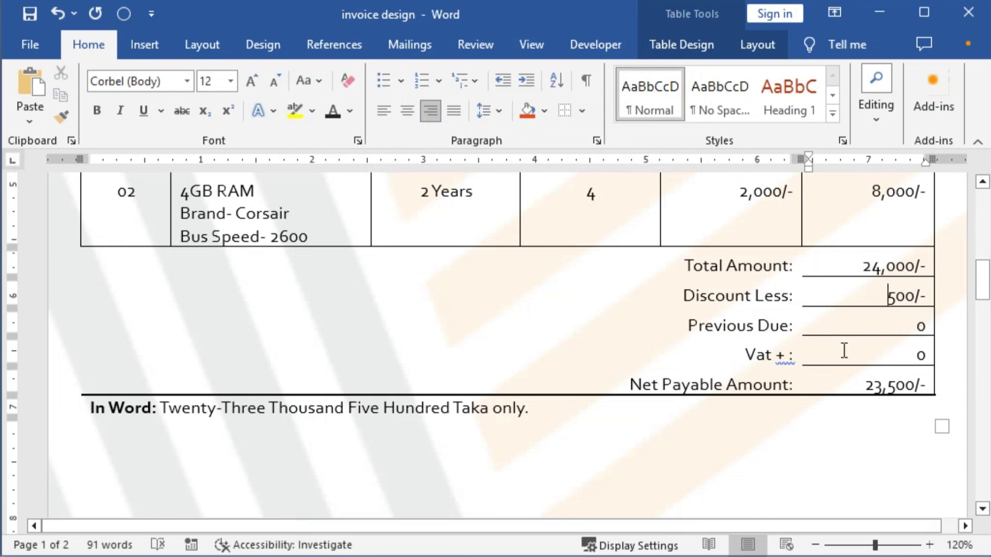
Set 2 pt spacing after the Net Payable amount 23,500/-.
scroll(844, 351, down, 2)
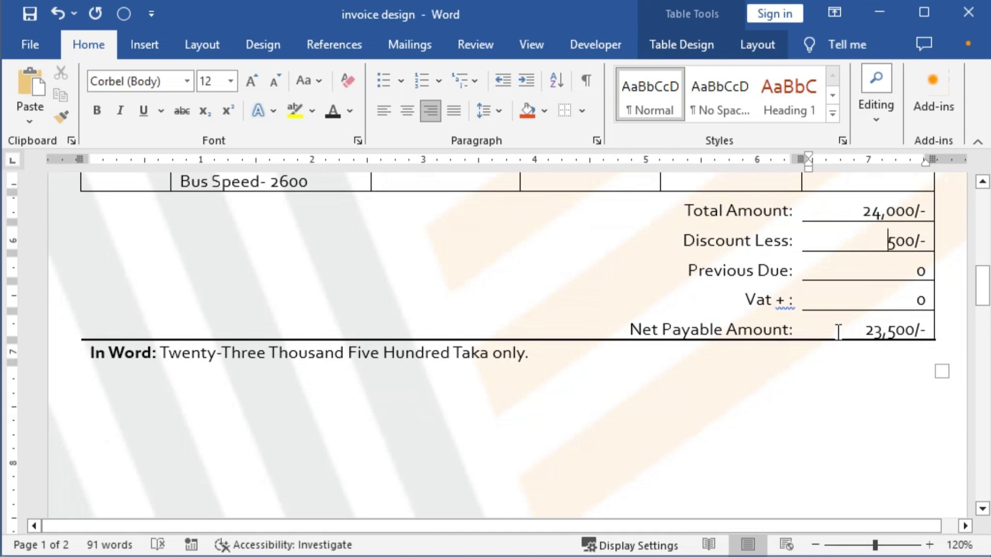
drag(862, 330, 926, 330)
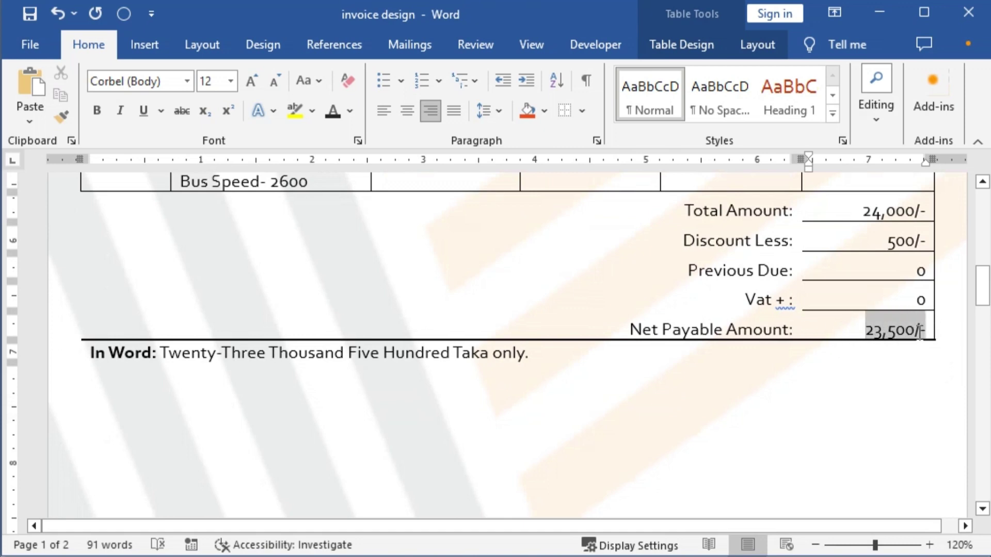
click(596, 140)
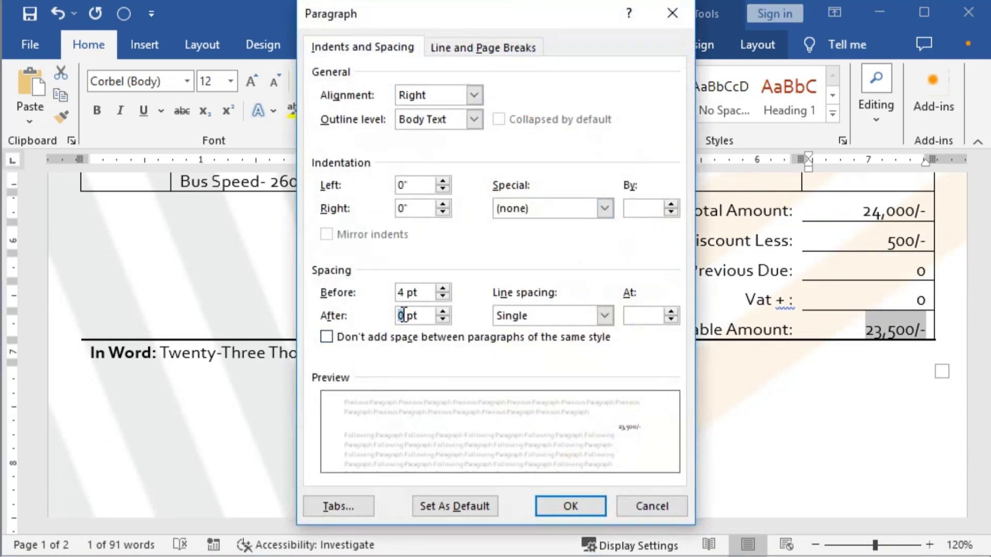
key(Return)
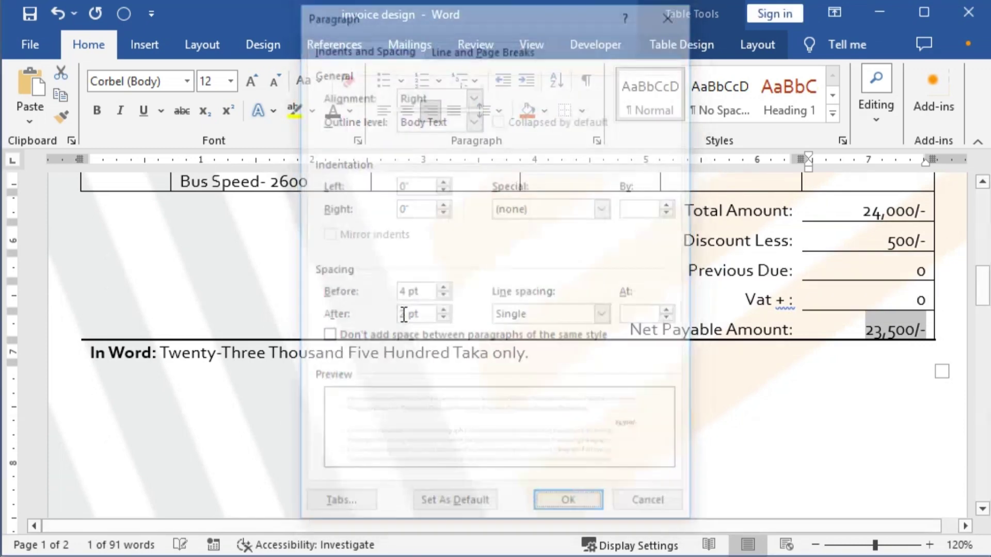
click(680, 326)
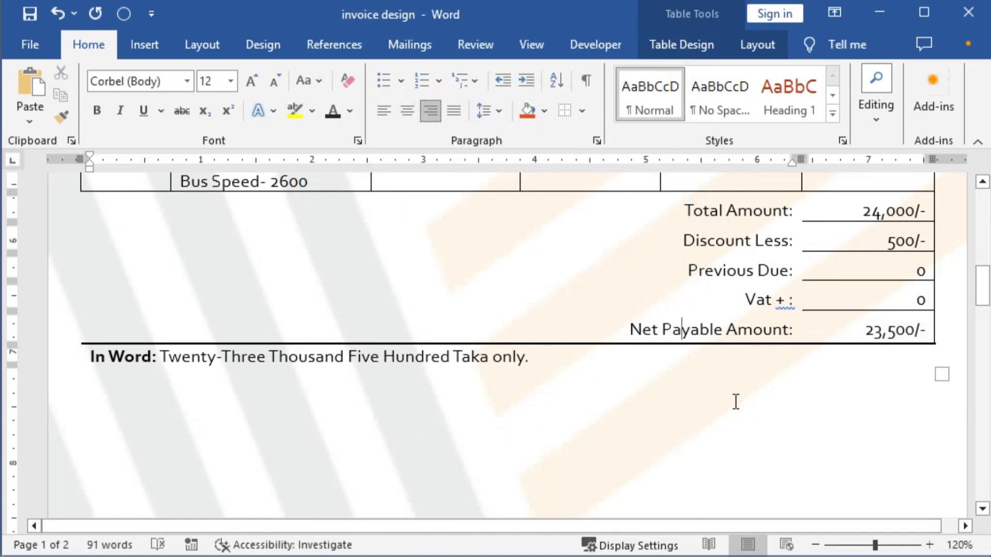
Set 4 pt spacing before the In Word line.
right_click(83, 360)
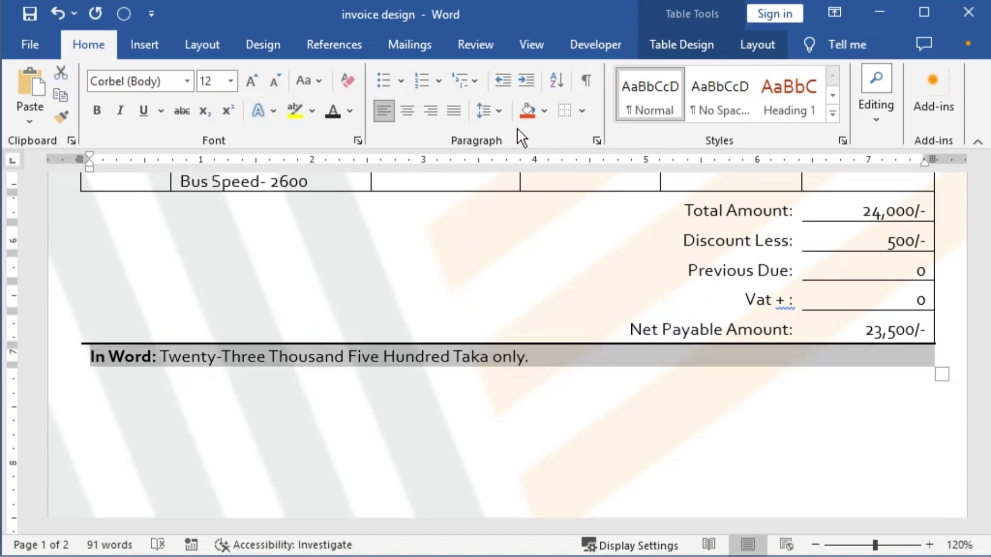
click(597, 141)
drag(404, 293, 364, 304)
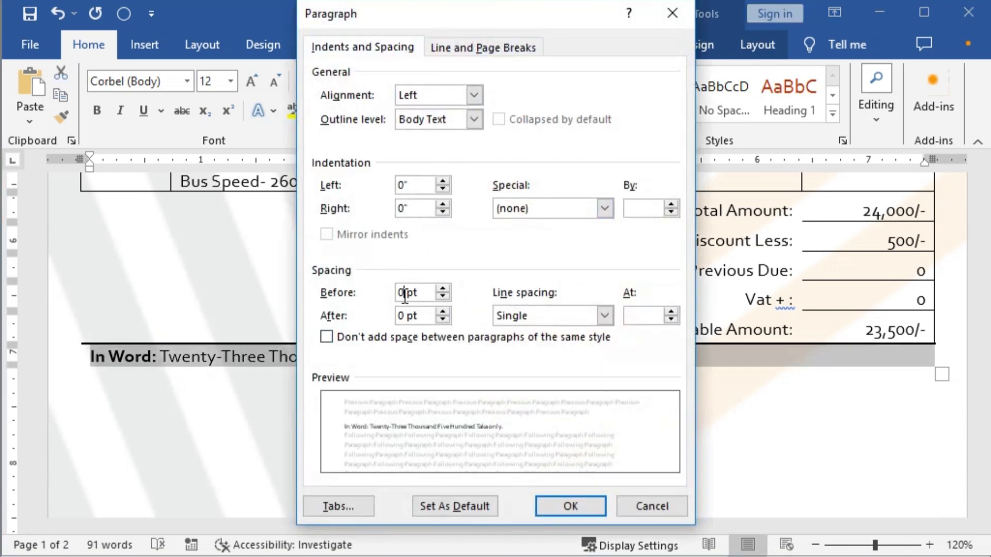
text(4)
key(Return)
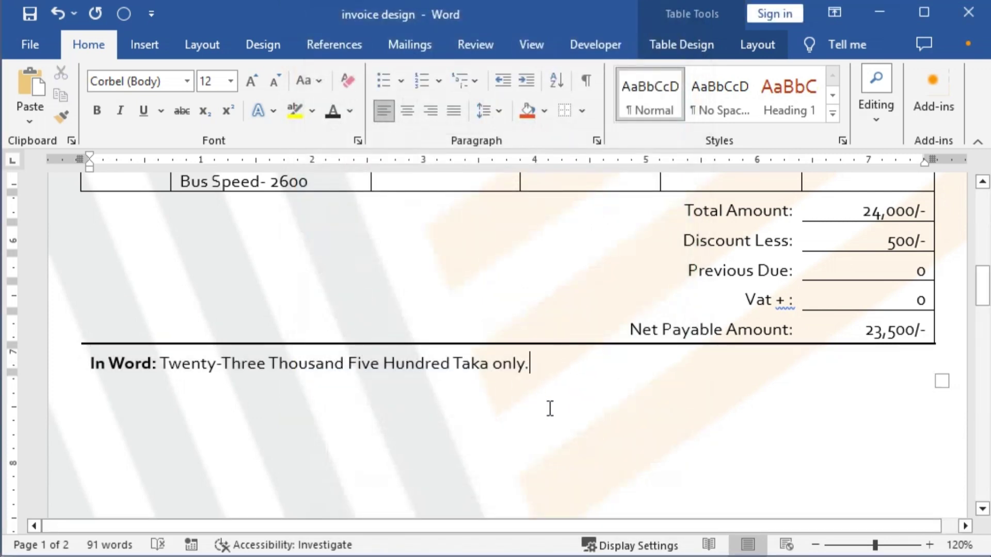
ctrl+scroll(555, 408, down, 2)
scroll(583, 441, up, 2)
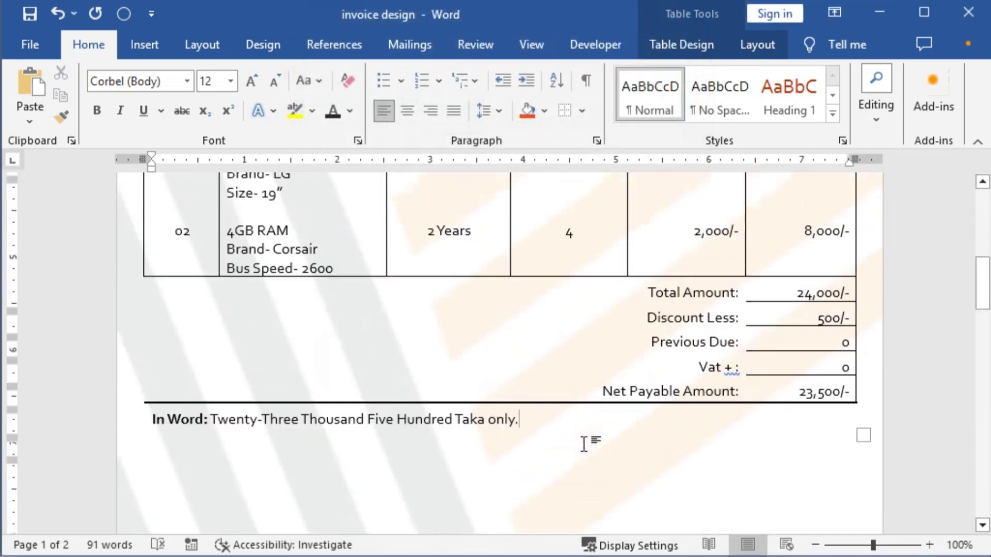
scroll(584, 445, up, 1)
scroll(586, 445, up, 2)
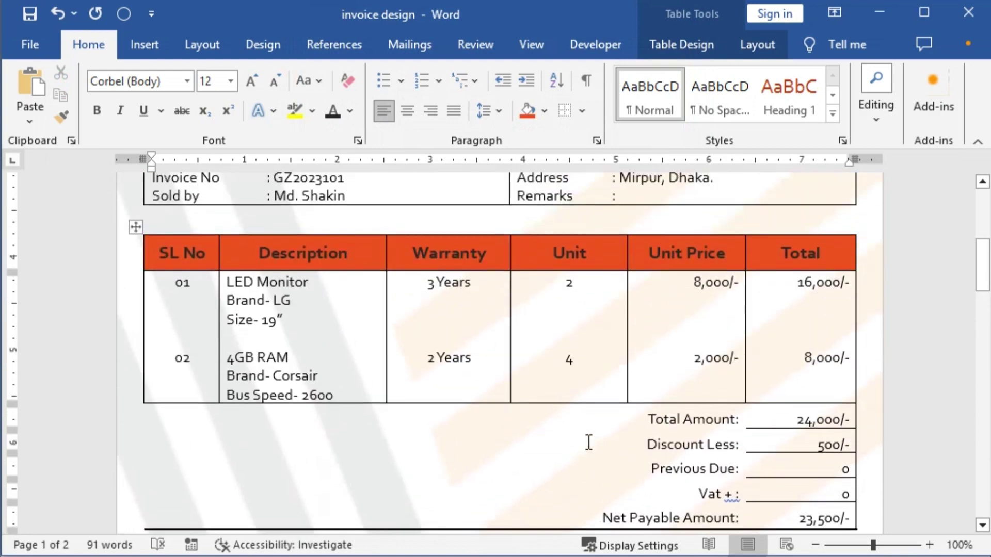
key(ctrl+p)
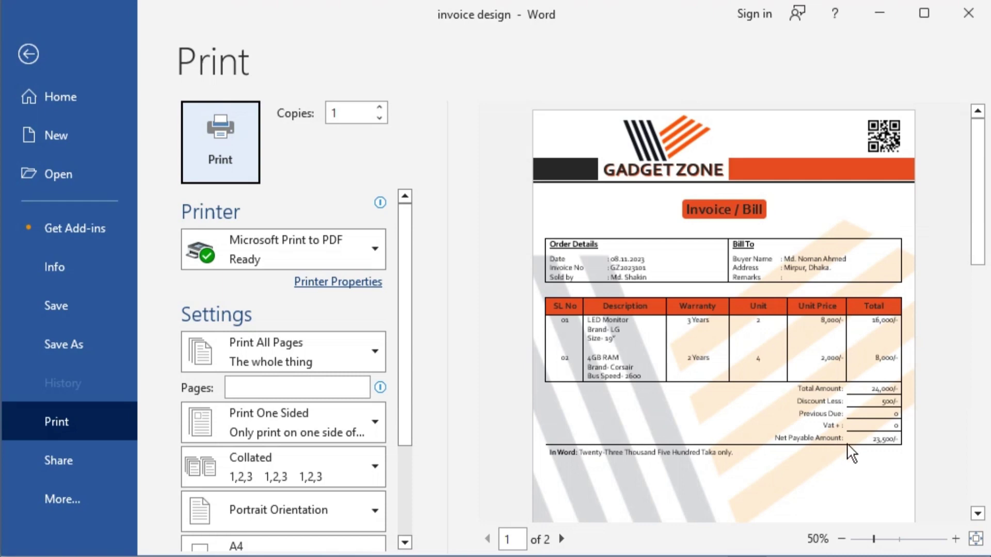
ctrl+scroll(850, 453, up, 2)
drag(805, 510, 772, 511)
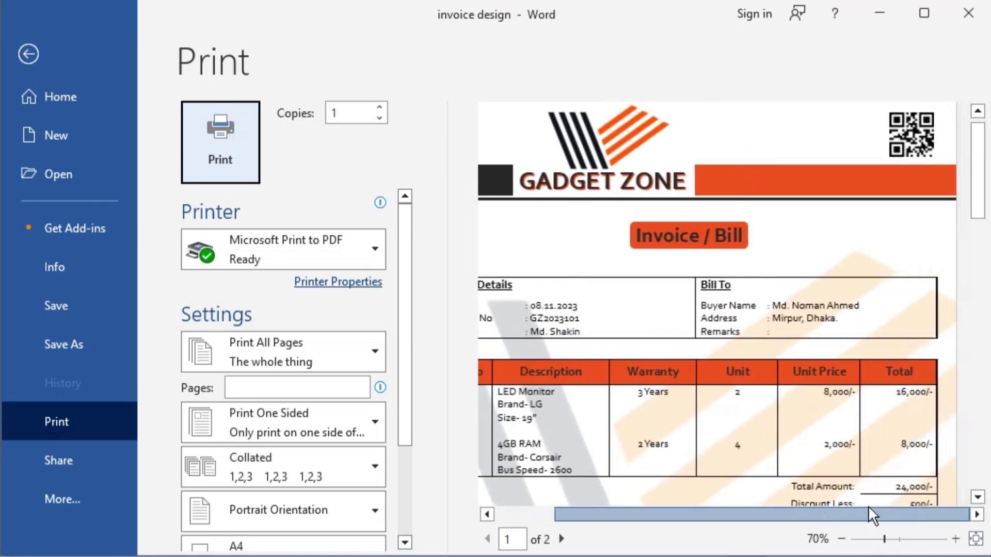
scroll(834, 388, down, 3)
ctrl+scroll(836, 404, down, 2)
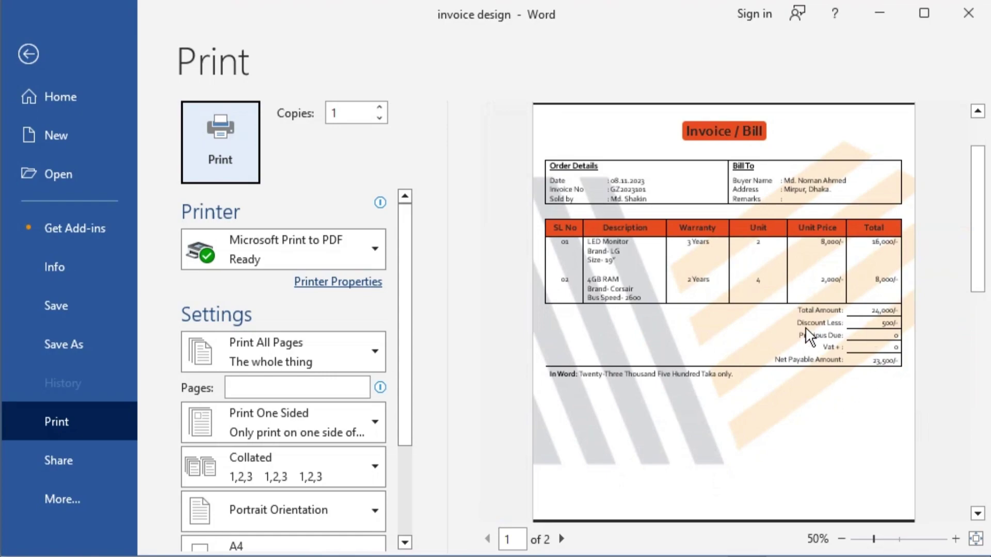
key(Escape)
scroll(804, 325, up, 3)
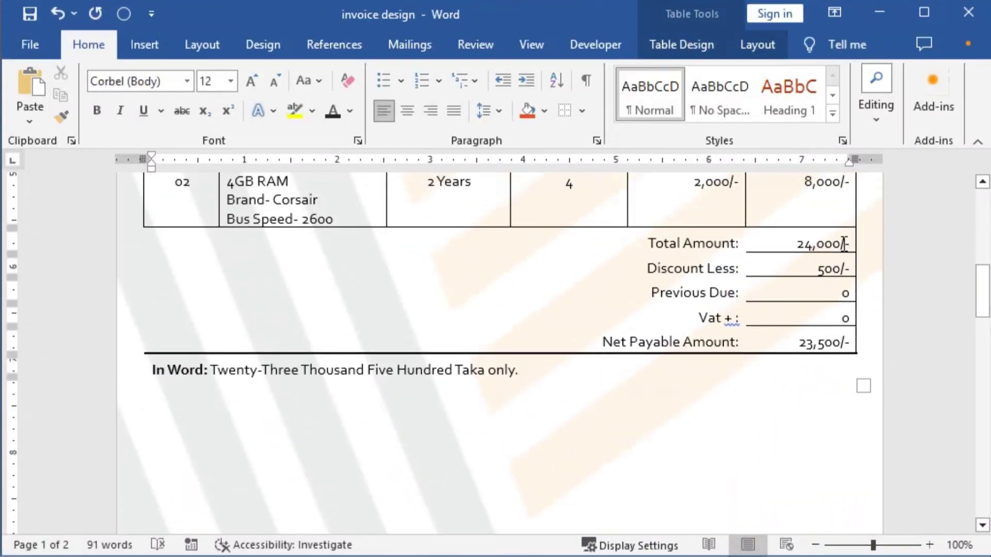
Remove the right border from the amount cells 24,000/- through 23,500/- via Borders and Shading.
drag(834, 245, 824, 342)
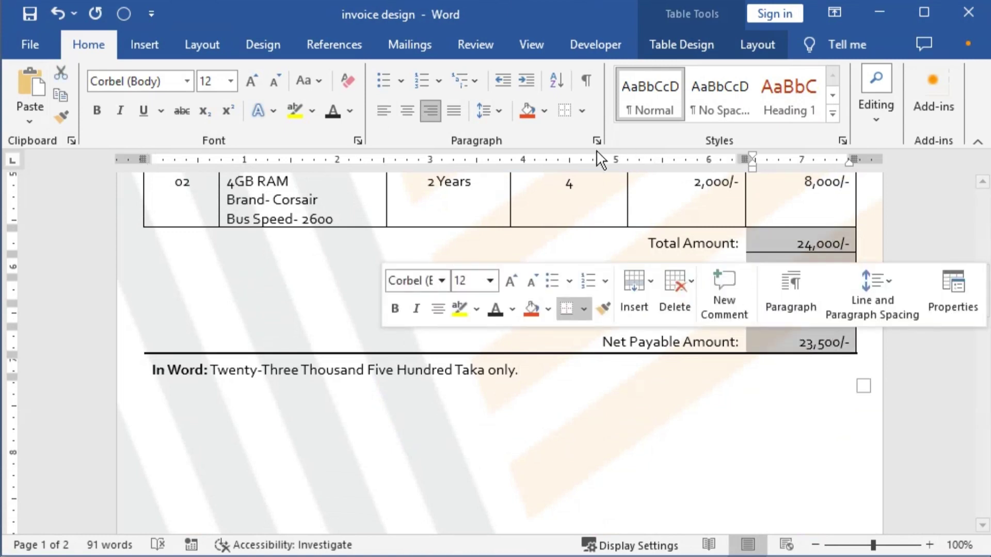
click(584, 107)
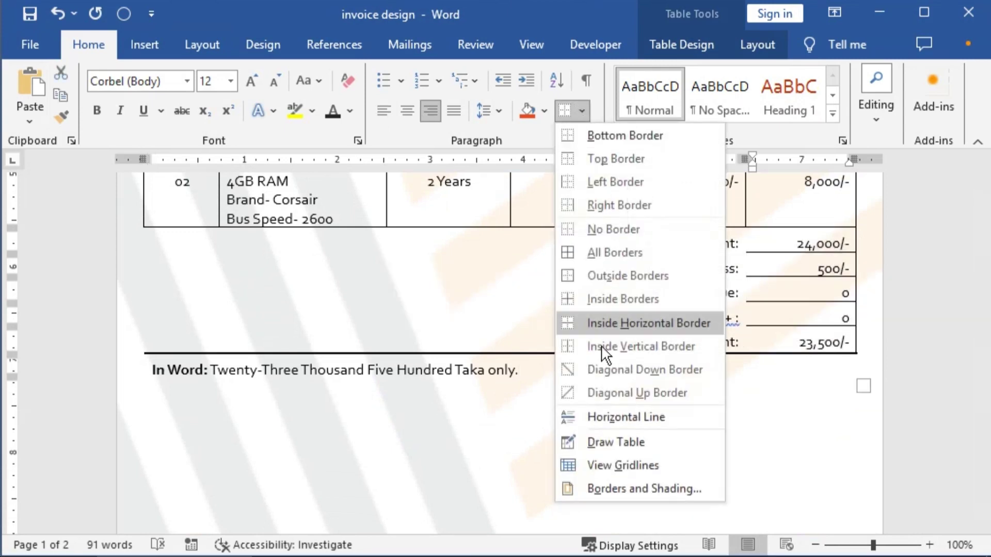
click(609, 482)
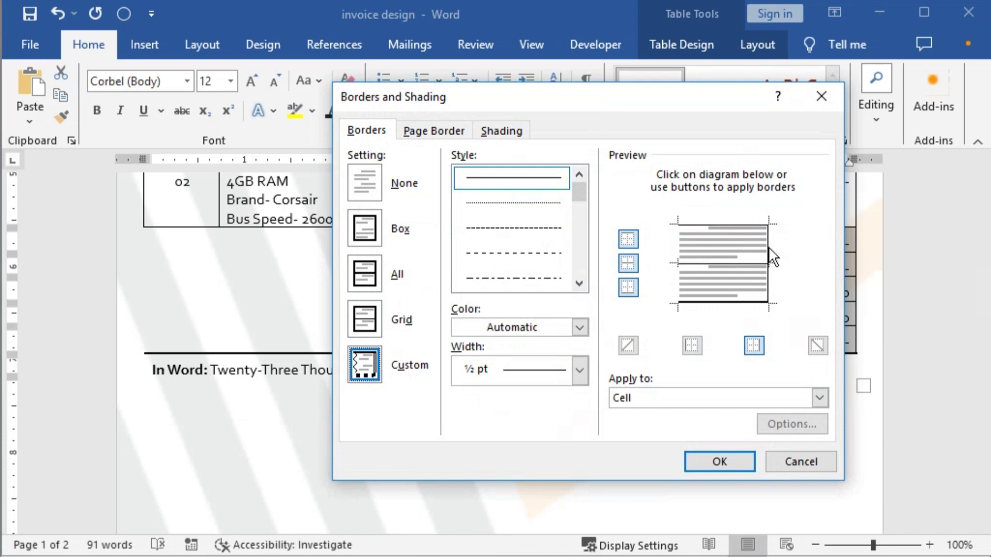
click(769, 255)
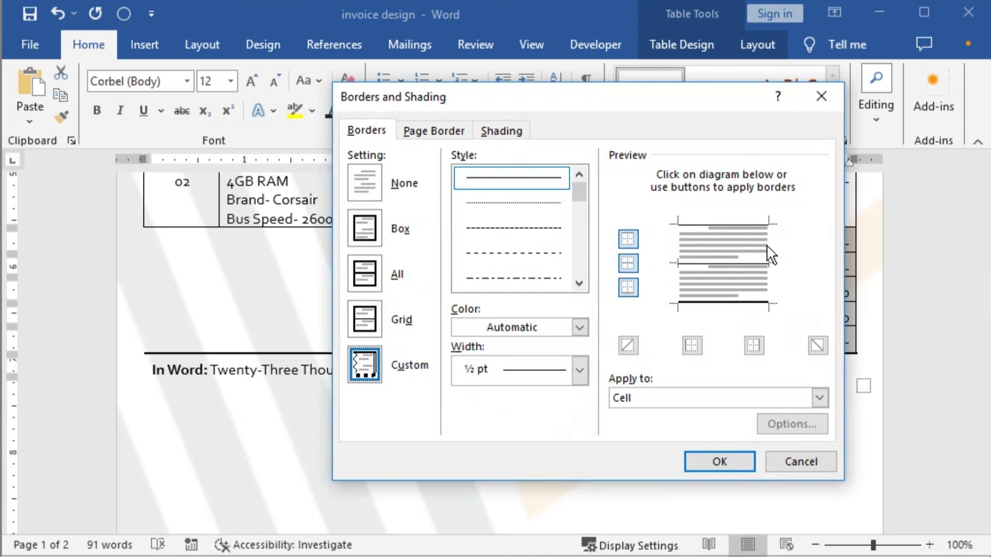
click(730, 461)
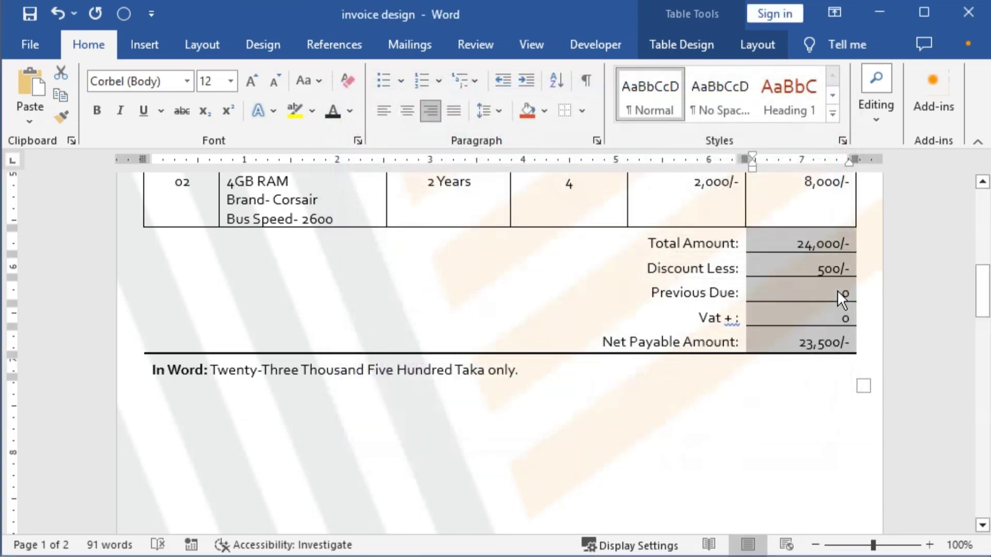
click(835, 229)
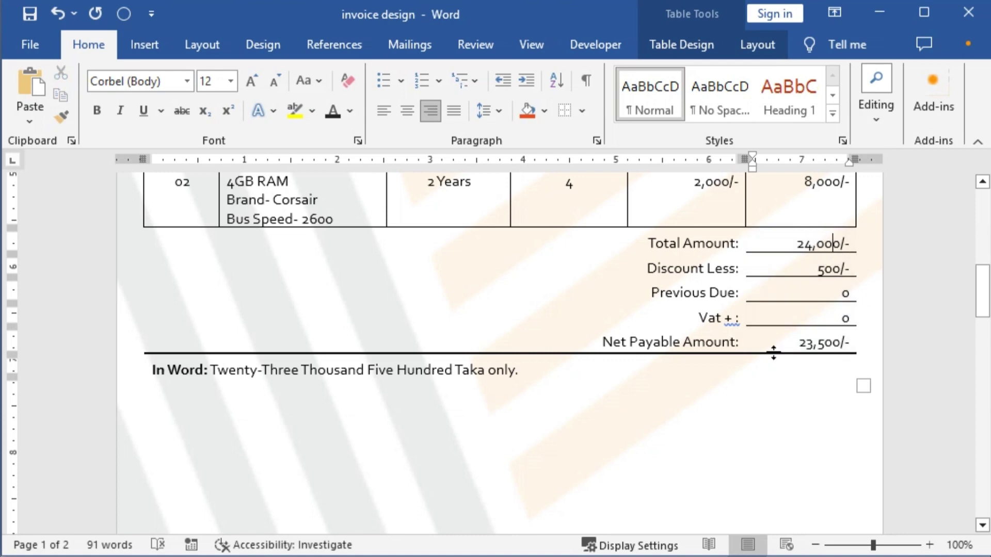
key(ctrl+p)
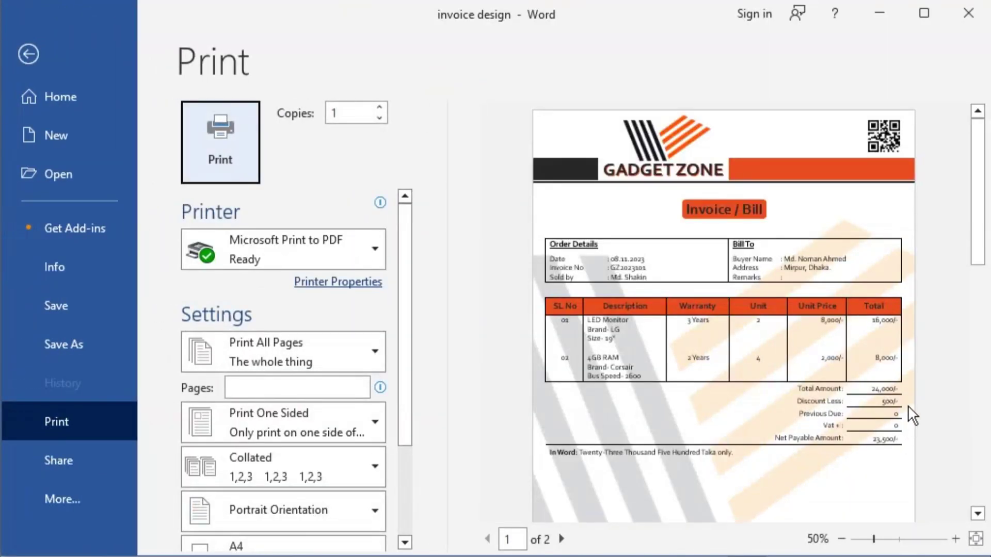
ctrl+scroll(908, 405, up, 2)
drag(834, 509, 922, 517)
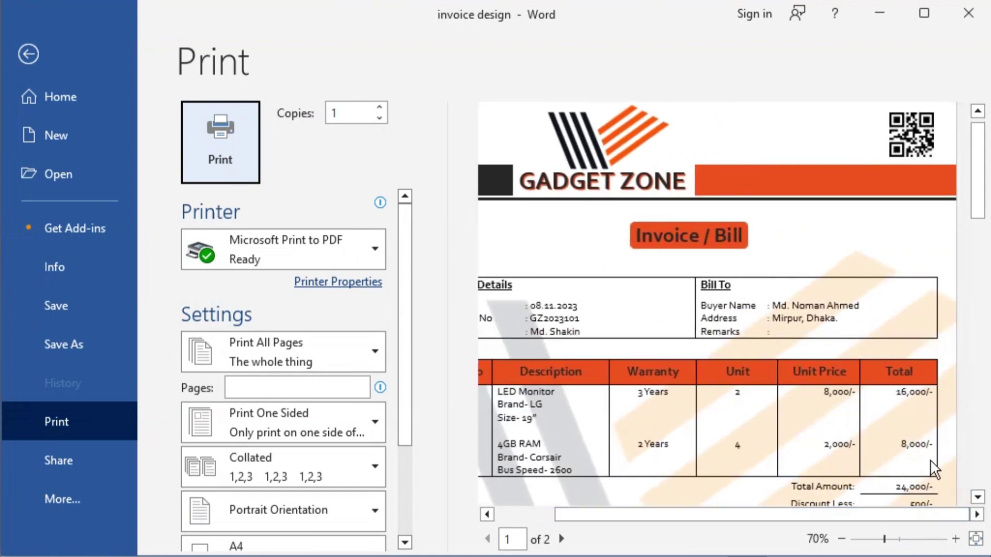
scroll(930, 467, down, 3)
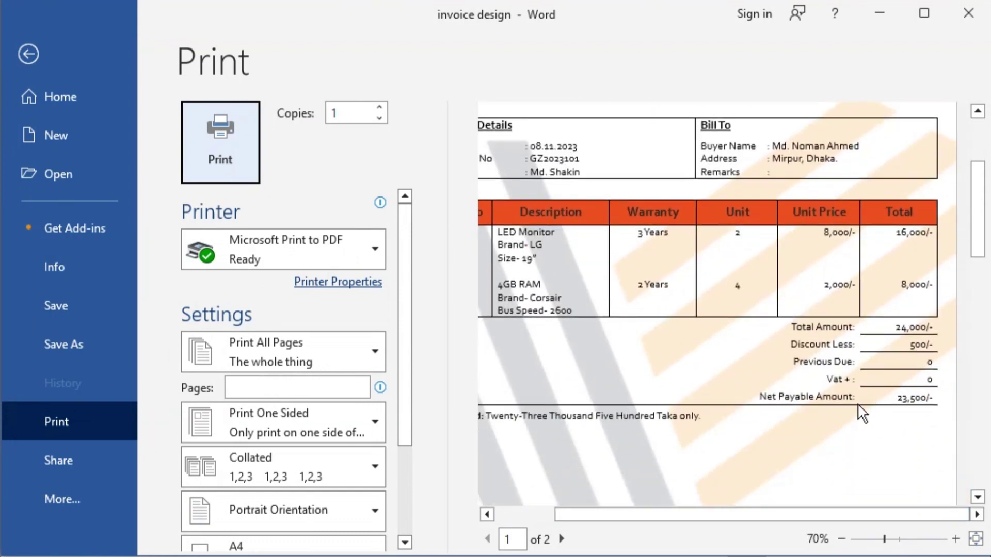
scroll(839, 431, up, 2)
scroll(839, 430, up, 2)
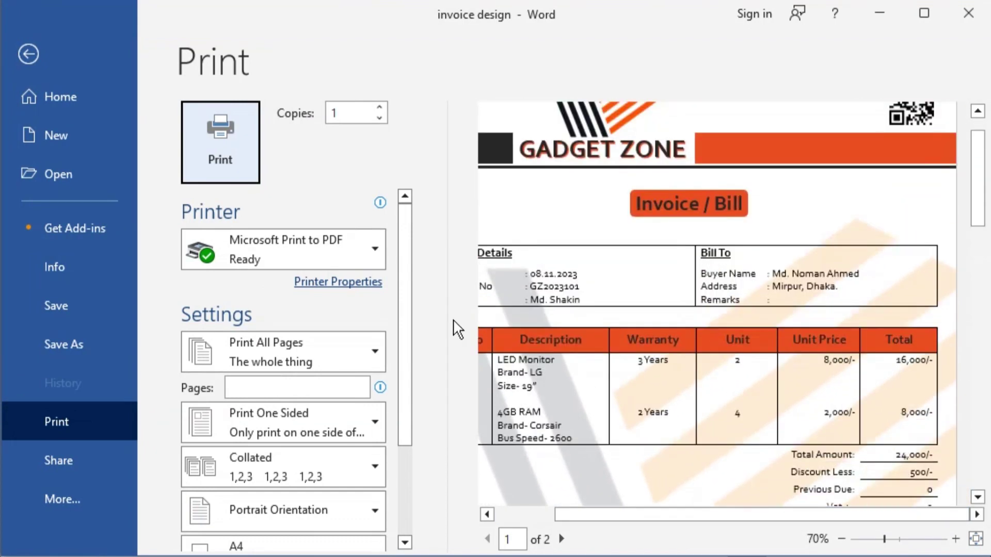
click(54, 58)
scroll(592, 452, up, 2)
Insert an empty column left of Bill To and resize the columns to form a gap.
scroll(572, 442, up, 4)
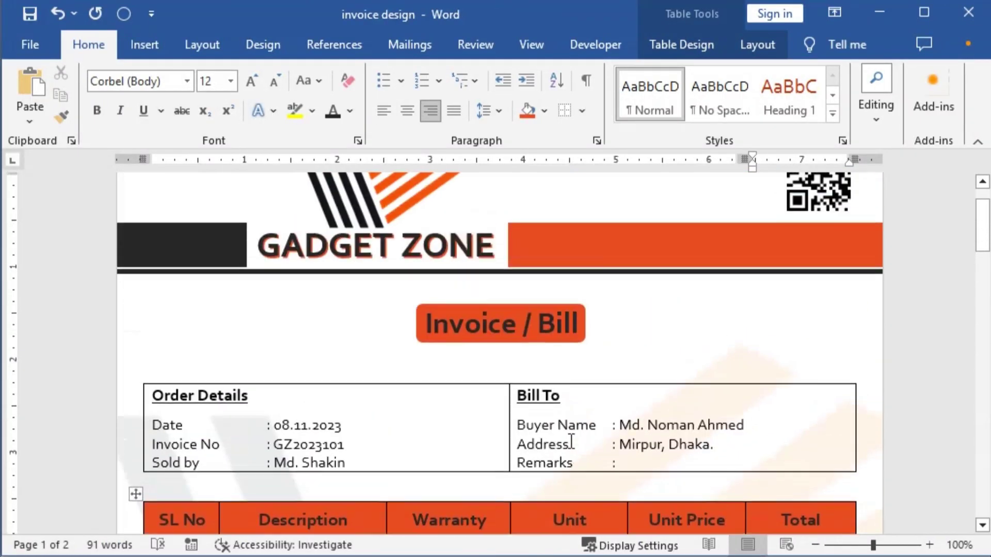
scroll(586, 444, down, 2)
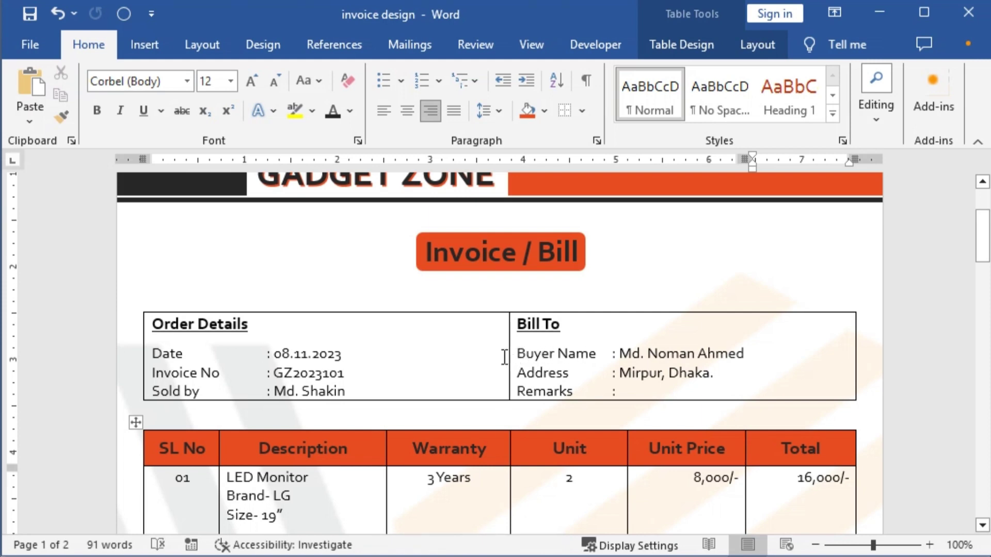
drag(508, 358, 607, 368)
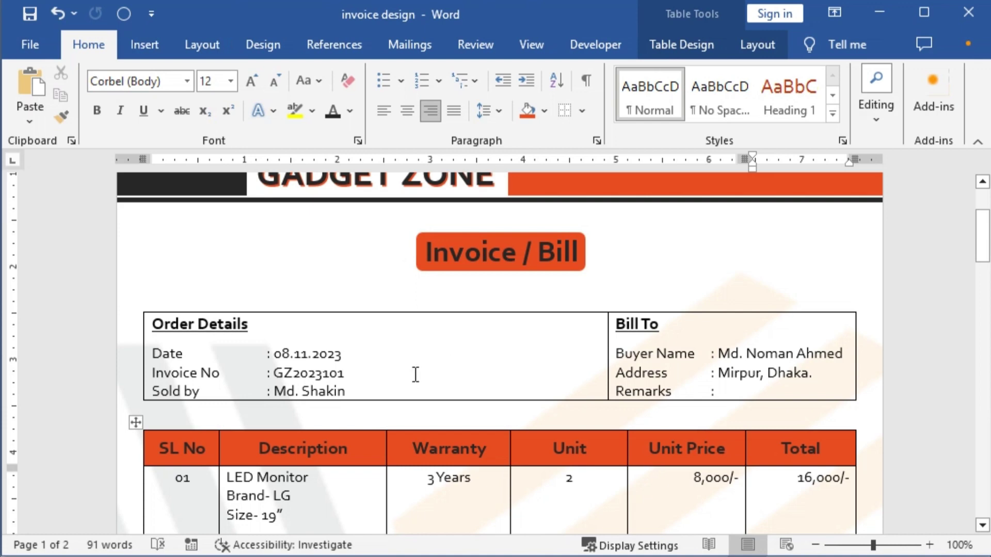
click(610, 370)
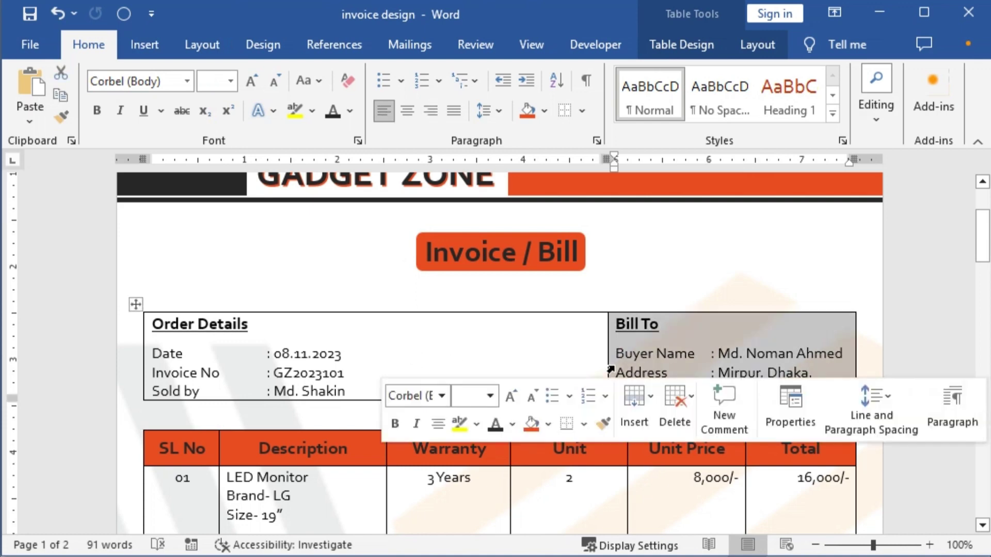
right_click(678, 347)
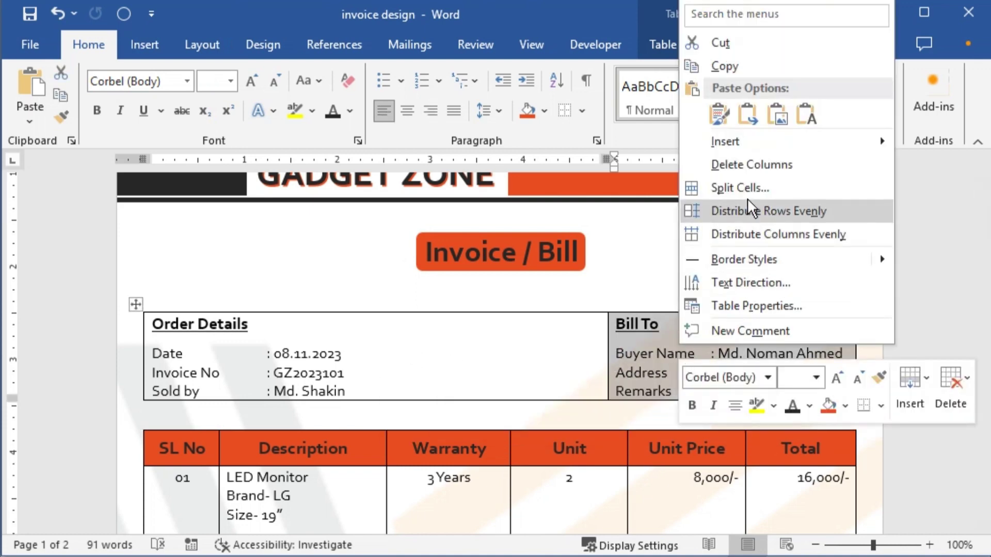
mouse_move(726, 142)
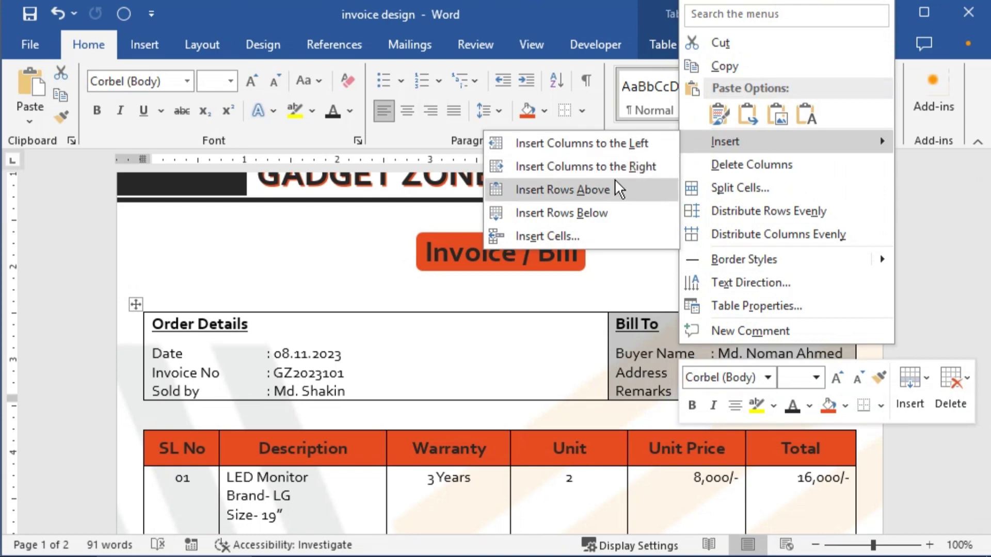
click(622, 146)
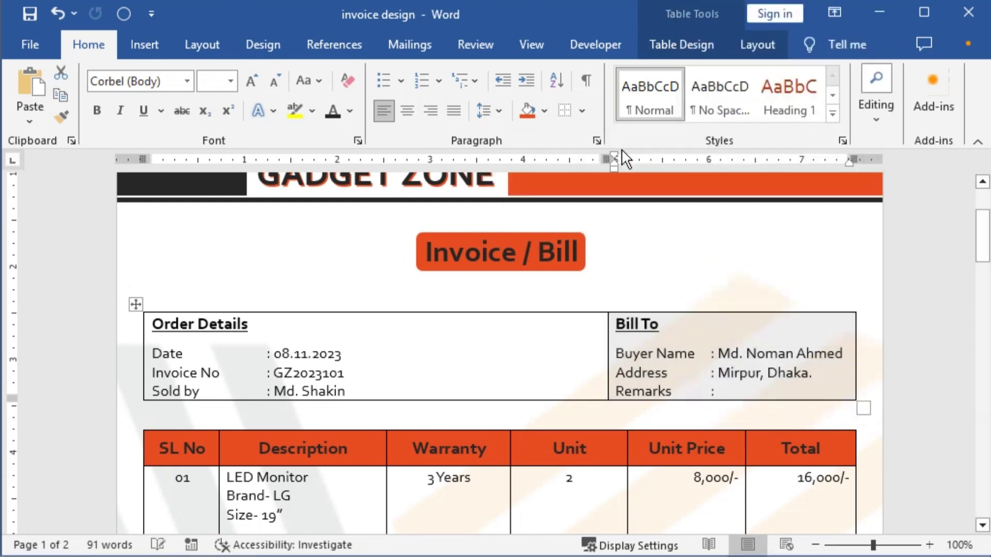
click(615, 380)
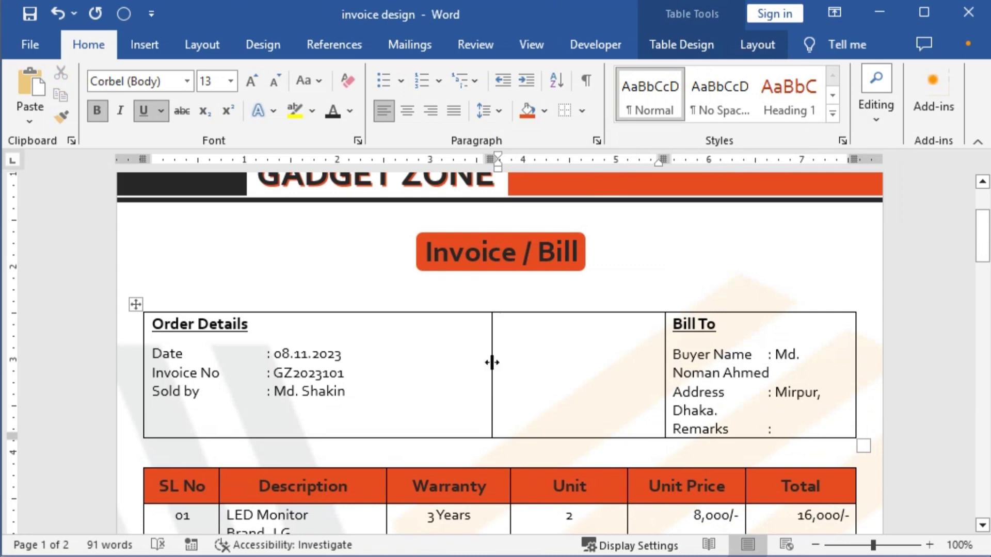
drag(492, 363, 428, 364)
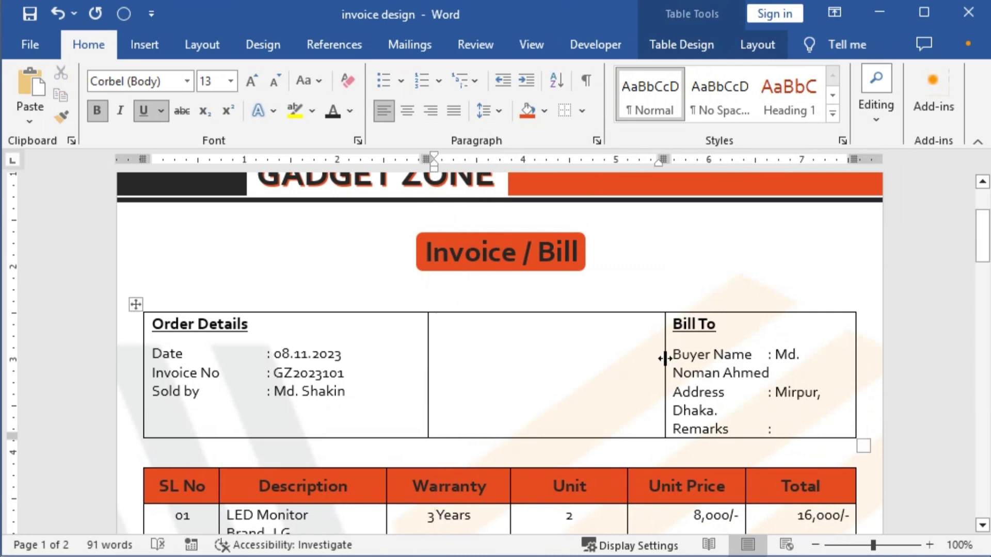
drag(665, 358, 591, 359)
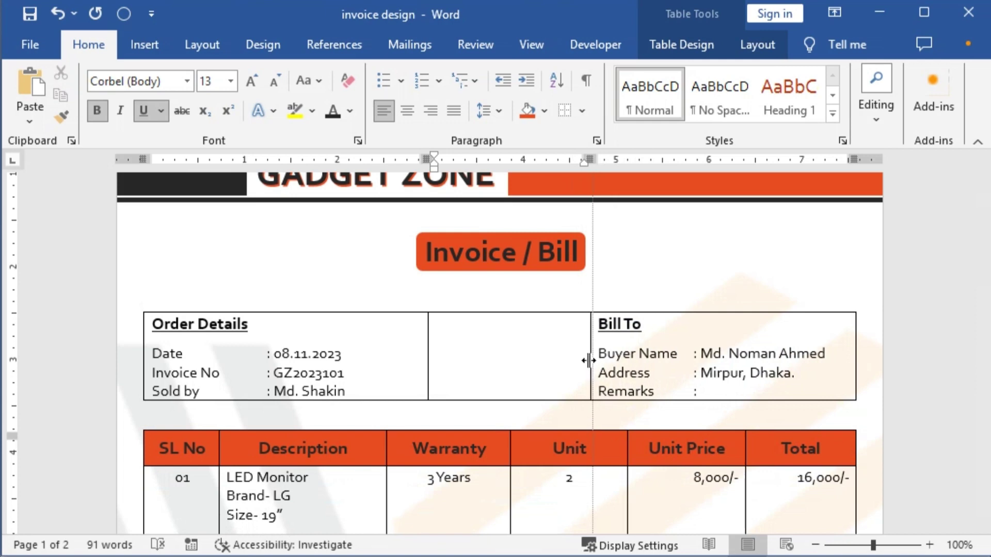
Set No Border on the middle gap cell and All Borders on Order Details and Bill To, then preview.
click(426, 335)
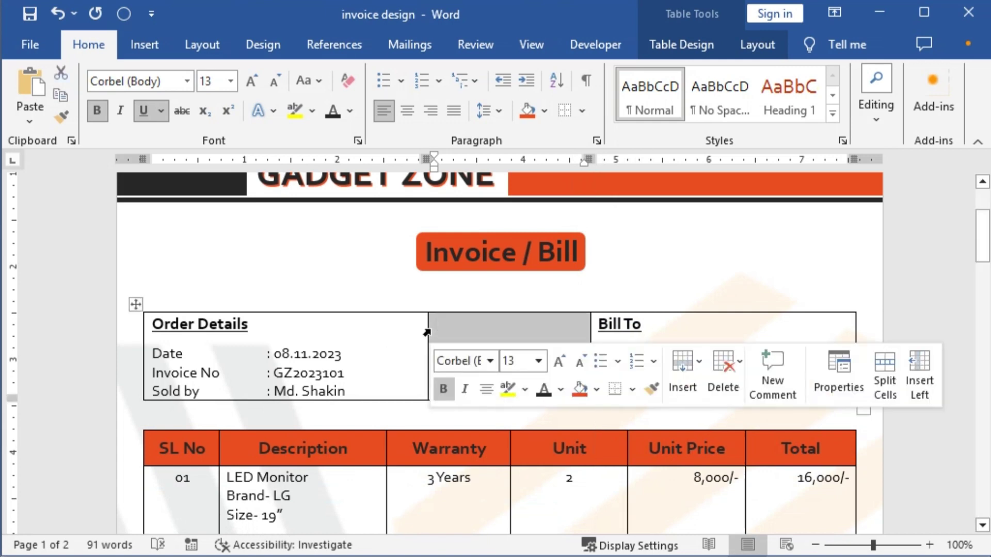
click(567, 111)
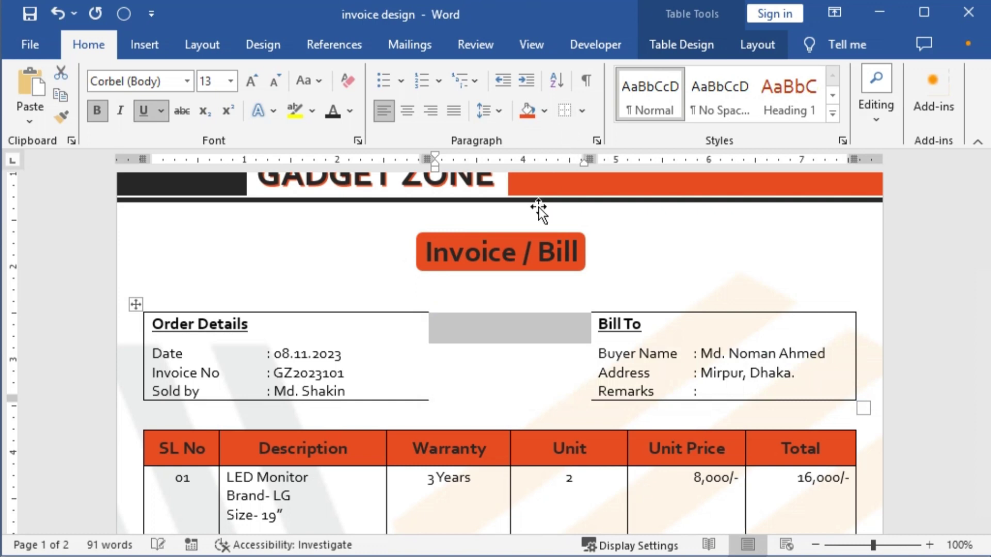
click(483, 373)
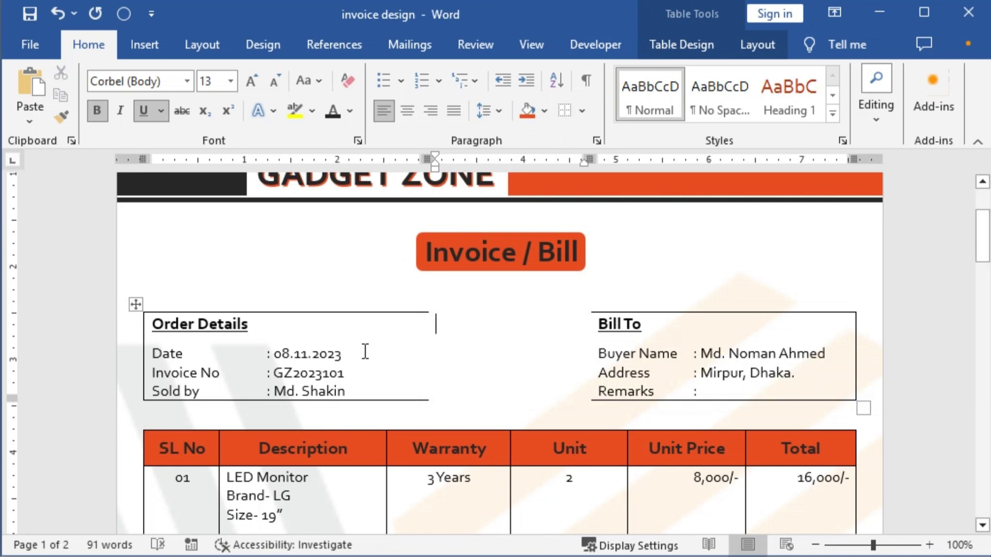
click(144, 349)
click(582, 111)
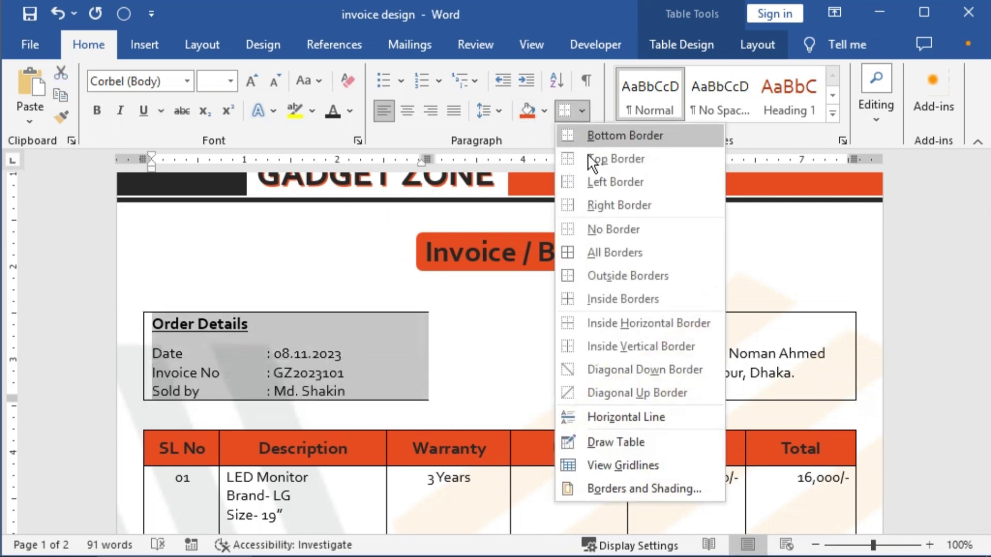
click(608, 248)
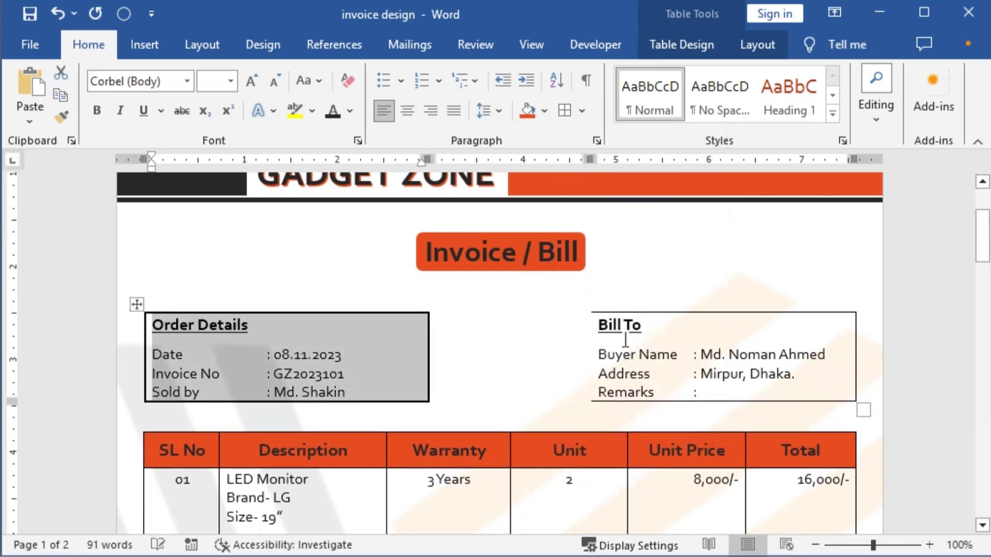
click(594, 344)
click(565, 112)
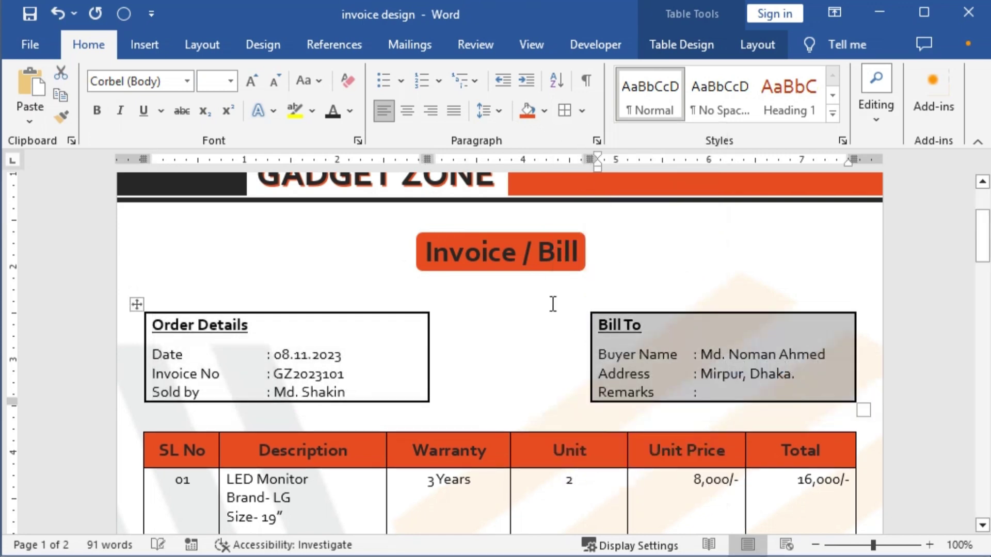
click(698, 323)
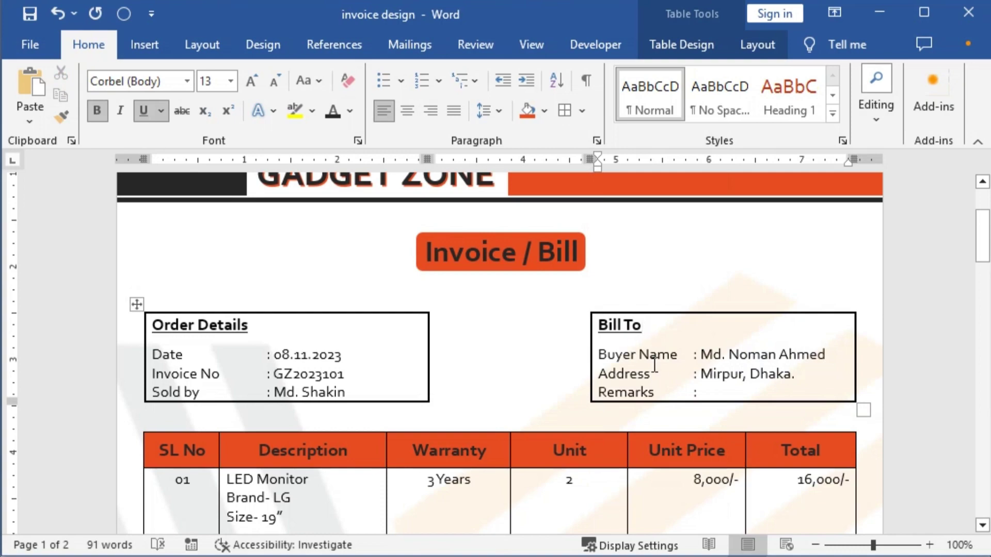
key(ctrl+p)
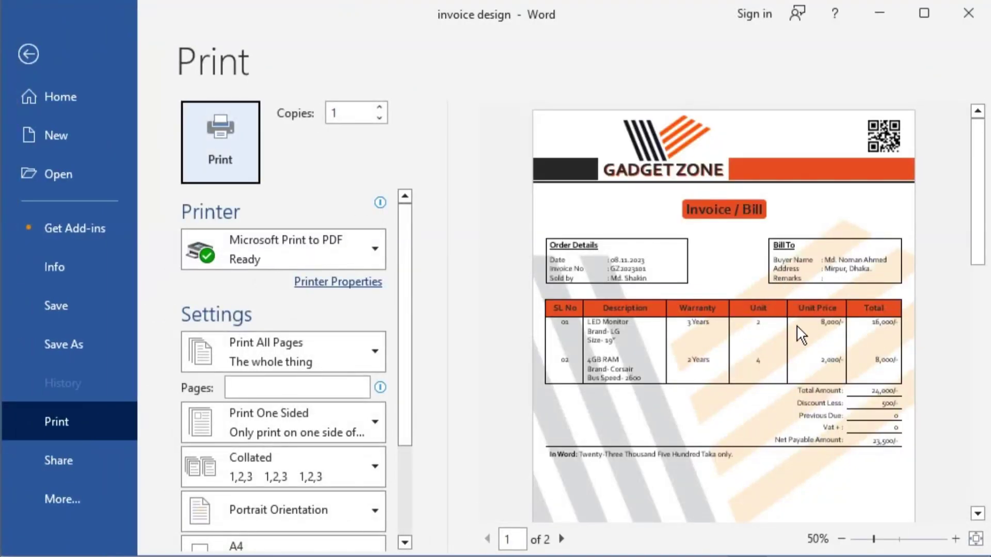
scroll(797, 324, up, 2)
scroll(722, 344, down, 1)
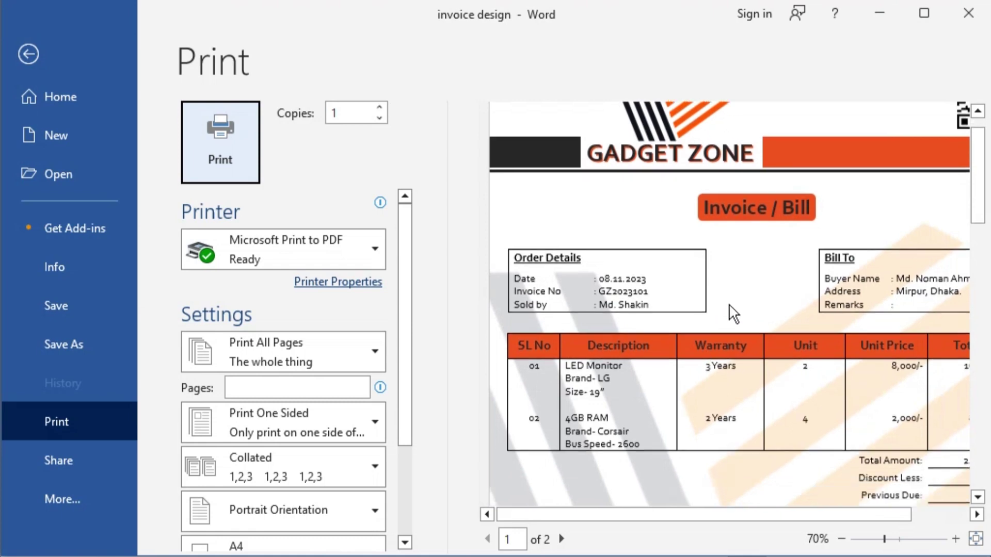
scroll(760, 347, down, 3)
scroll(778, 367, down, 3)
scroll(780, 371, down, 3)
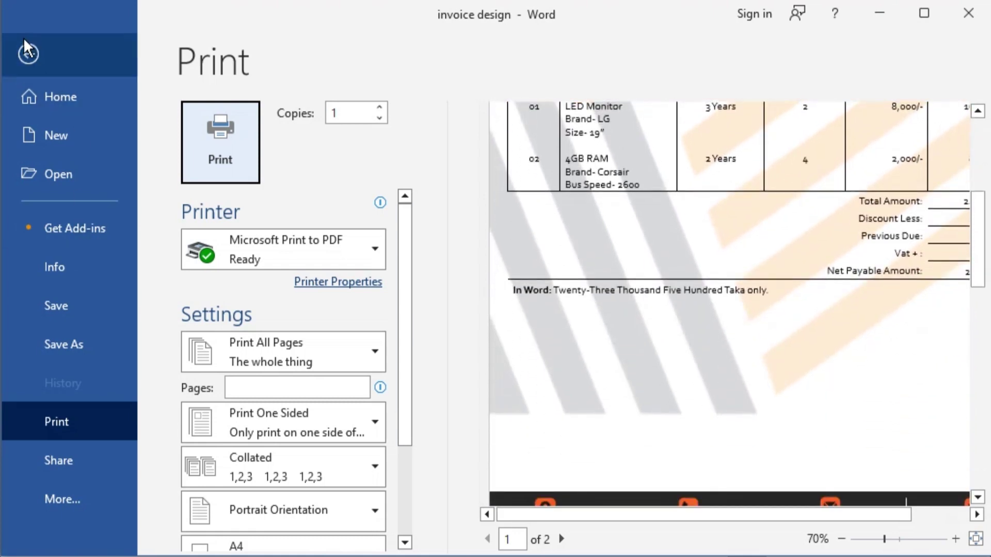
click(28, 54)
scroll(407, 347, down, 3)
Below the In Word amount, add blank lines and type 'Received with good condition by Authorised Signature and Company Stamp'.
scroll(415, 351, down, 5)
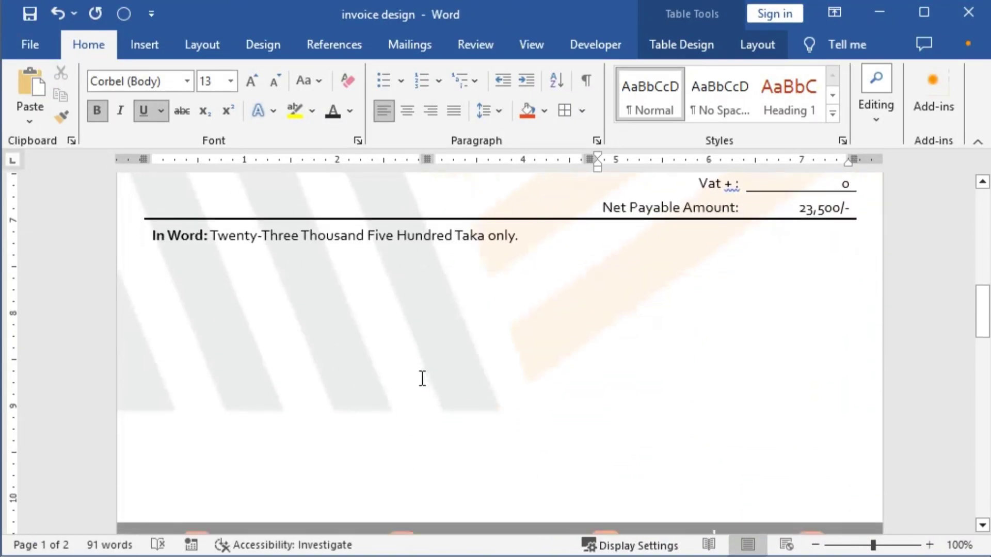
click(535, 233)
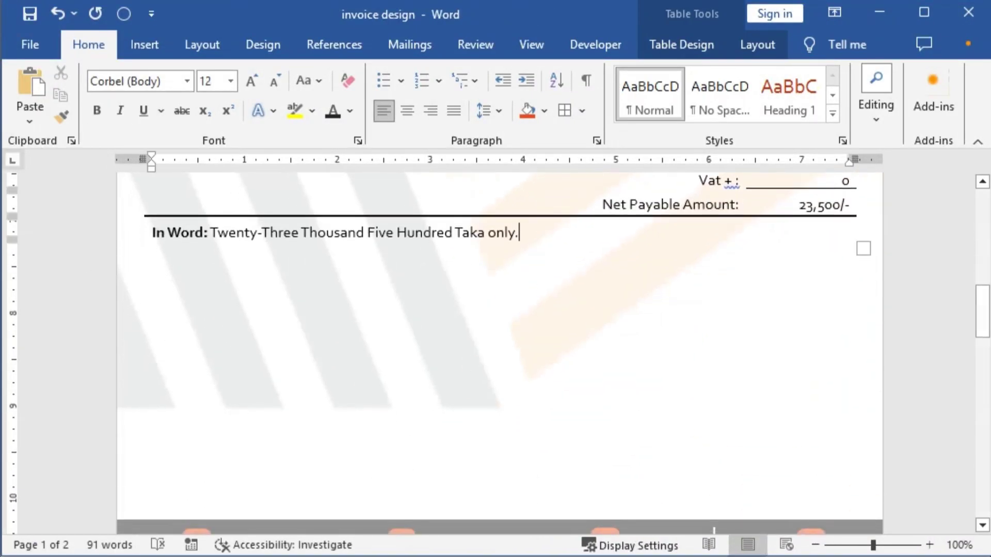
key(Return)
key(Return)
key(Return)
text(Re)
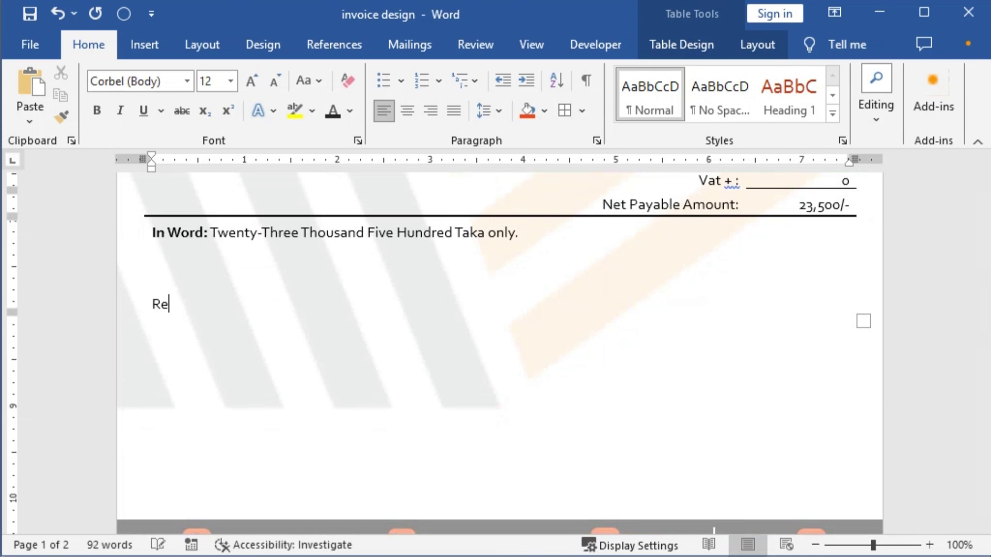
text(ceived with )
text(good con)
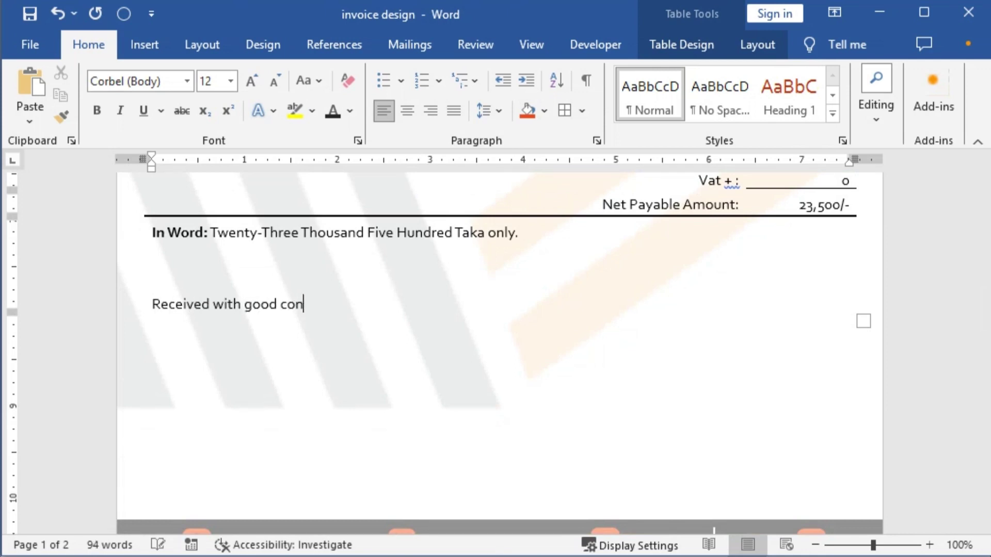
text(dition by)
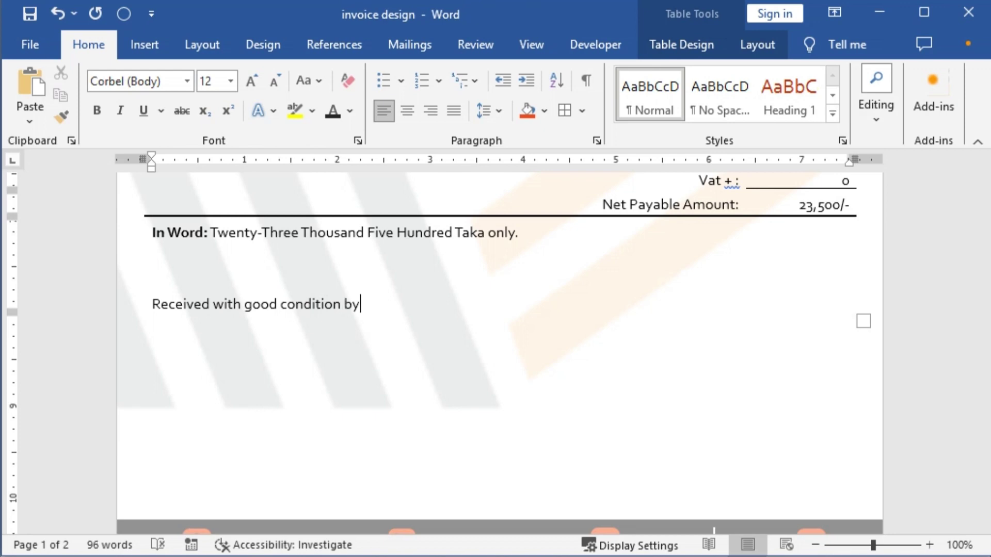
key(Return)
key(Return)
key(Return)
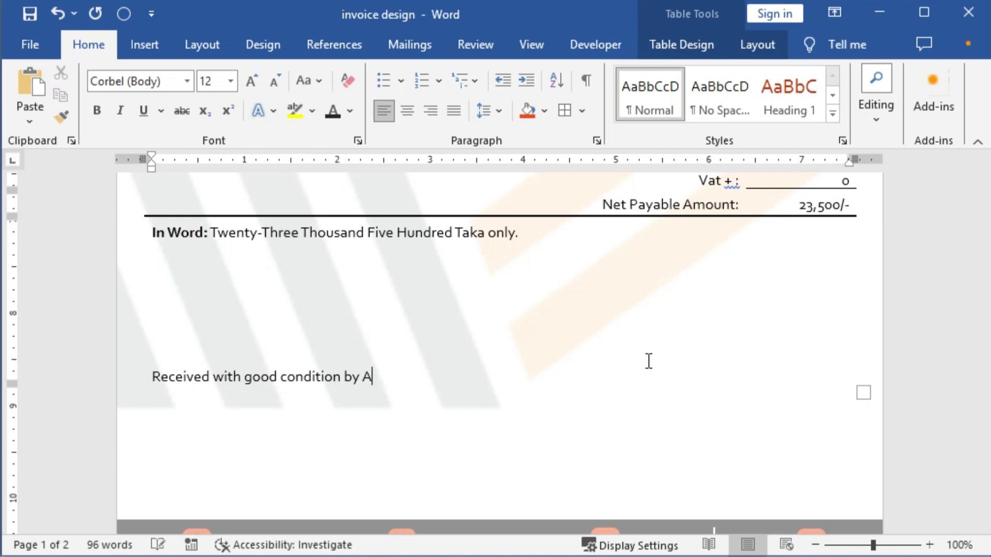
text(thoris)
text(ed Si)
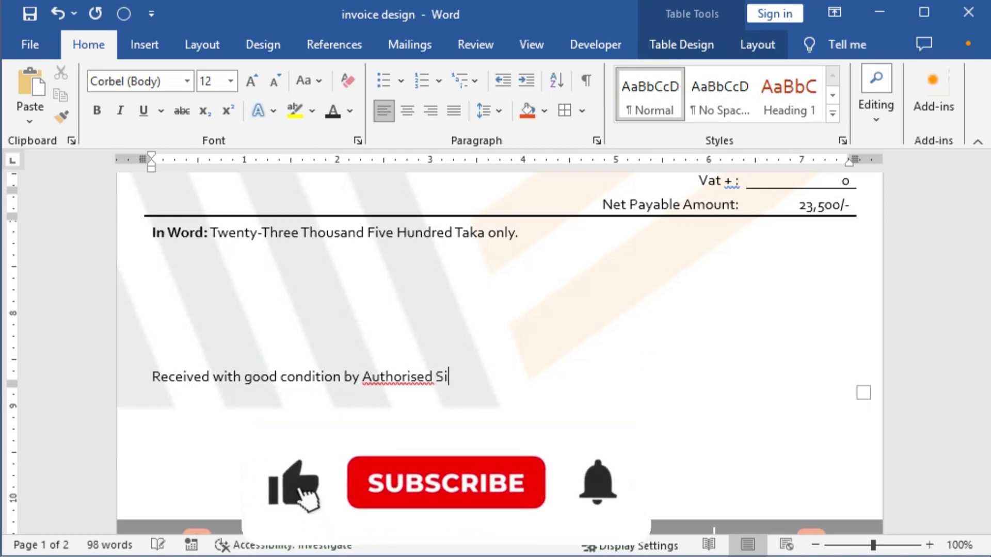
text(gnature )
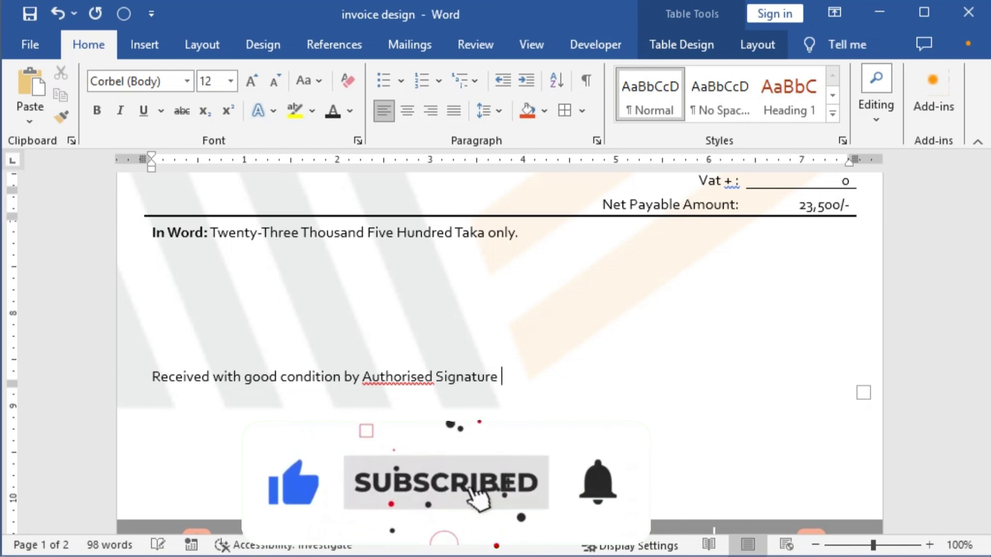
text(and Company)
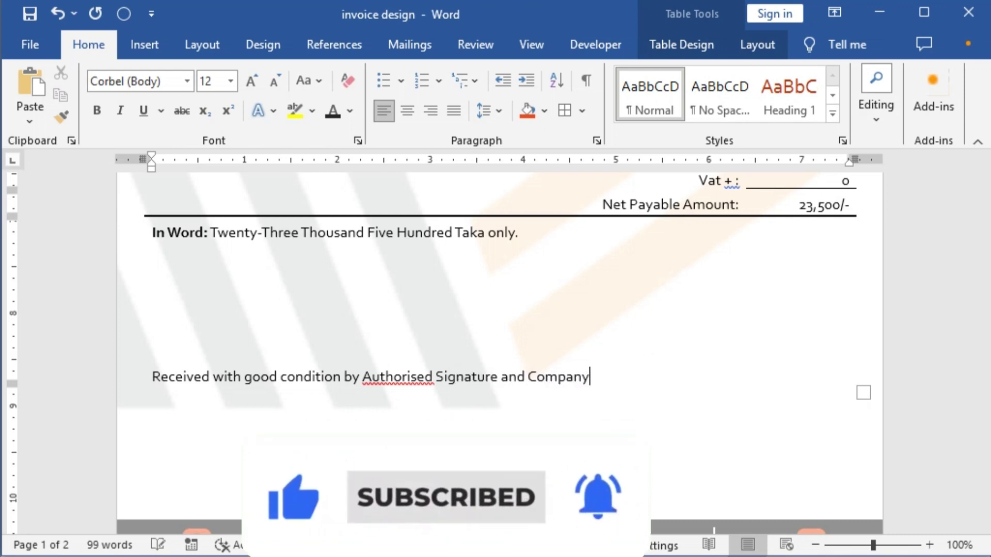
text( Stamp)
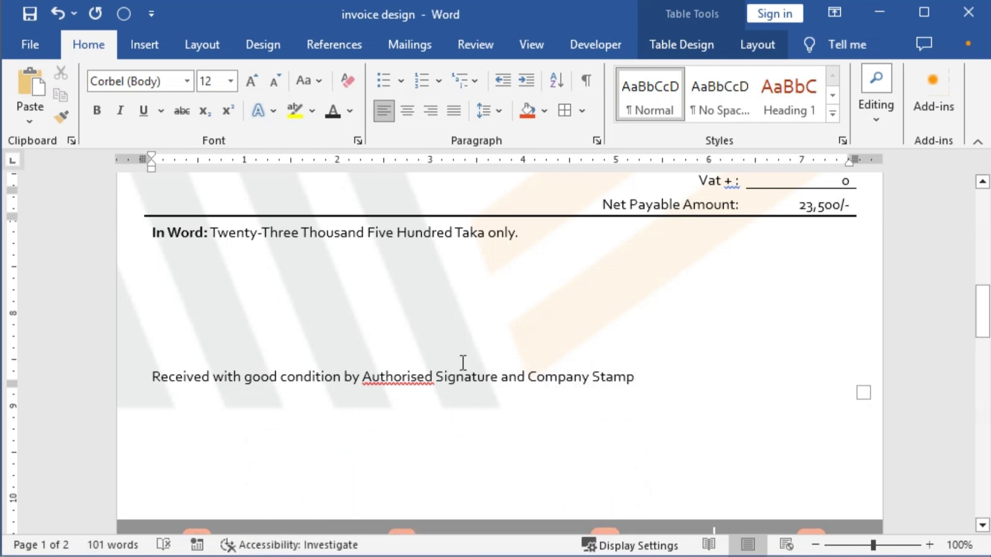
Try spacing out the Authorised label with a tab and a 6.6-inch tab stop, then undo it.
click(363, 376)
key(Tab)
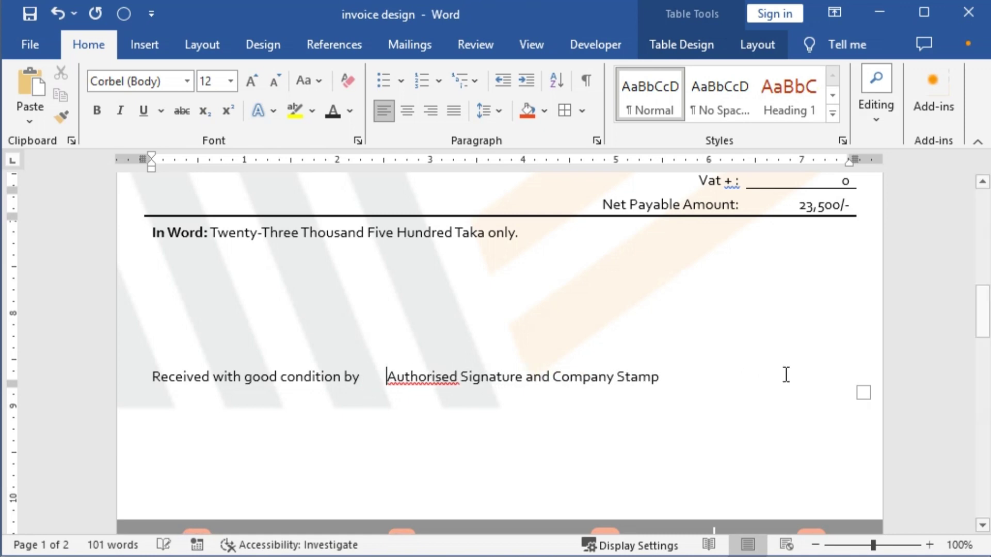
key(BackSpace)
key(BackSpace)
key(BackSpace)
key(BackSpace)
key(BackSpace)
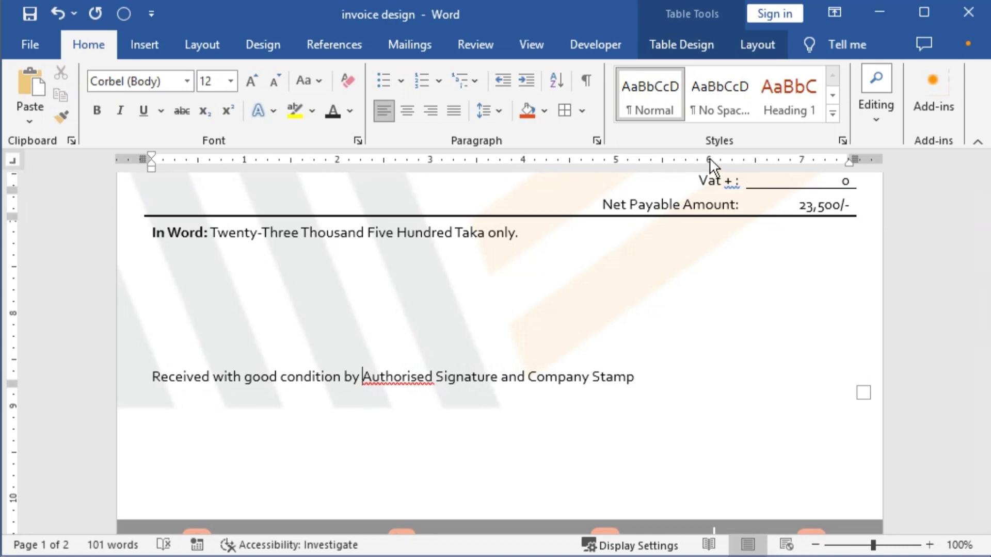
drag(734, 161, 849, 162)
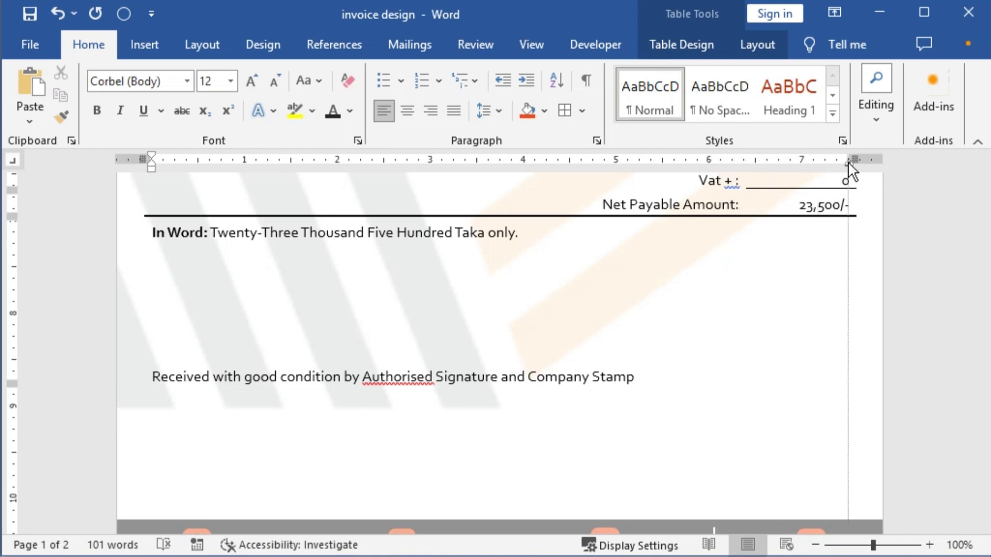
drag(849, 161, 850, 161)
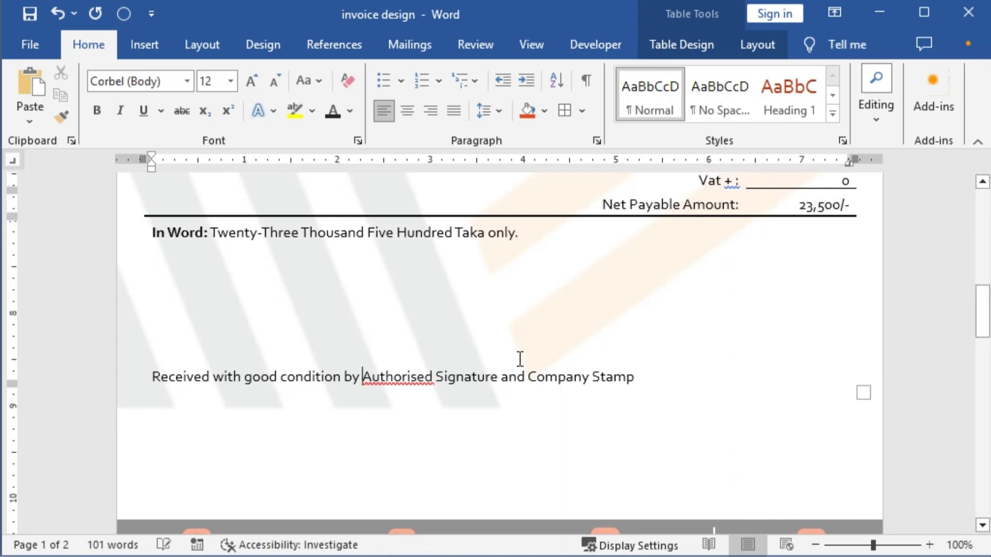
key(ctrl+z)
Remove the extra blank lines between the amount in words and the Received line.
click(864, 395)
click(333, 303)
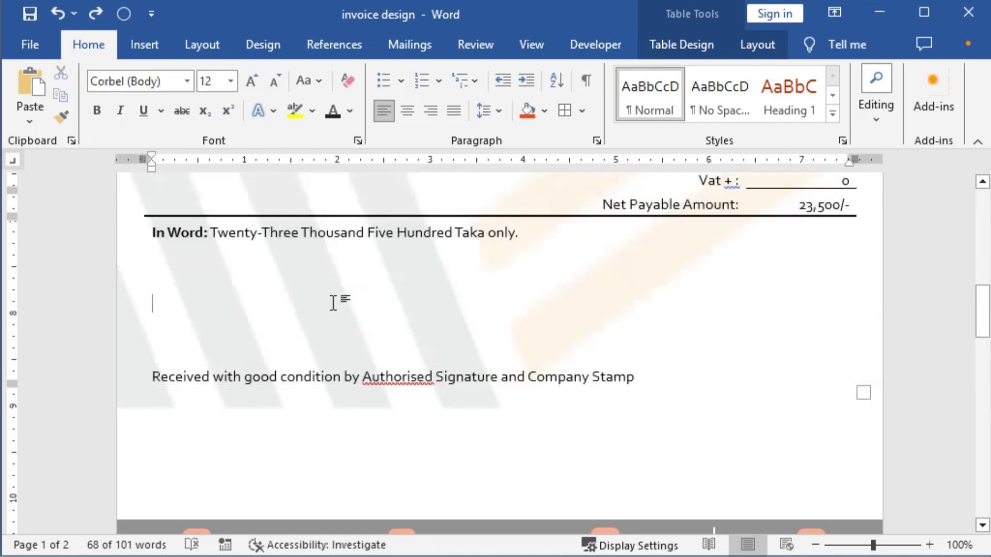
key(Delete)
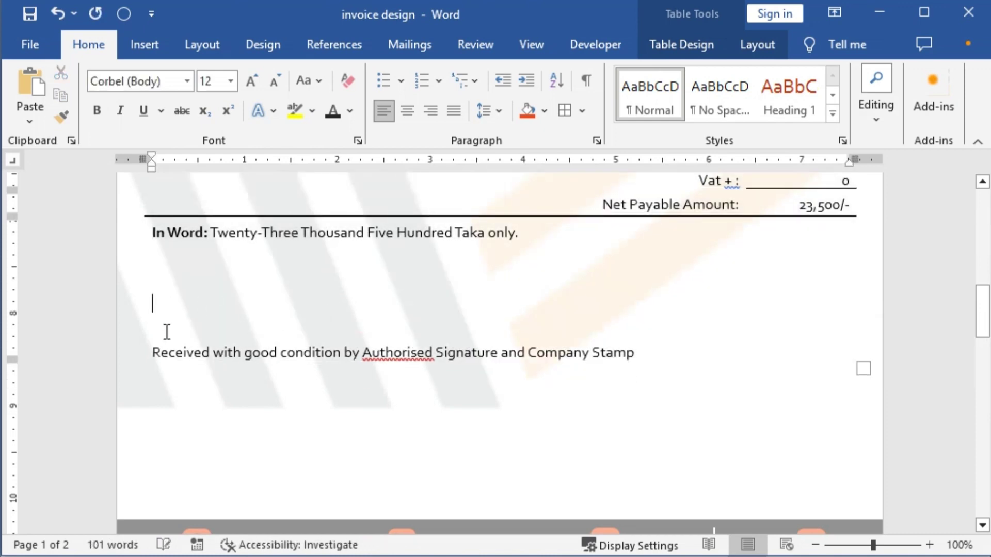
key(Delete)
key(Delete)
key(Delete)
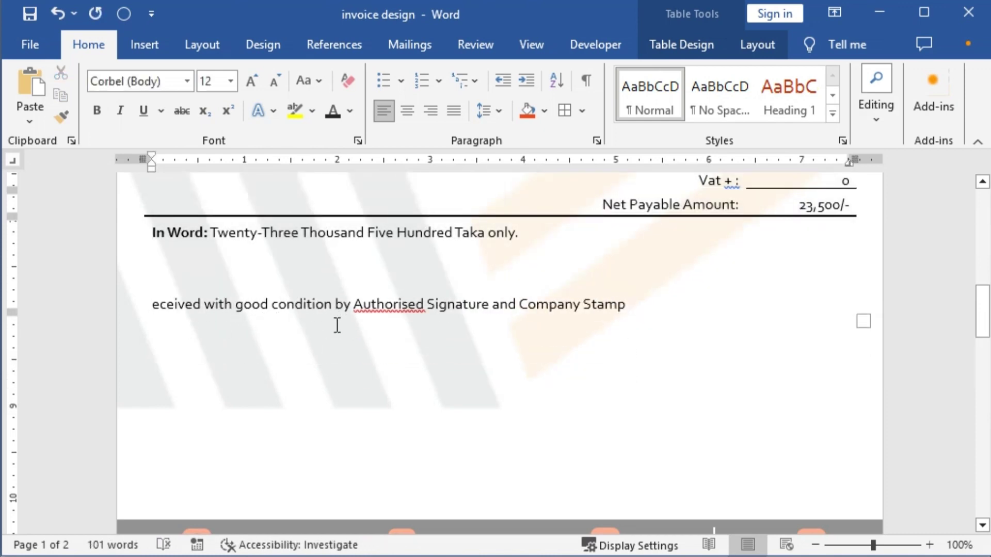
key(ctrl+z)
click(866, 321)
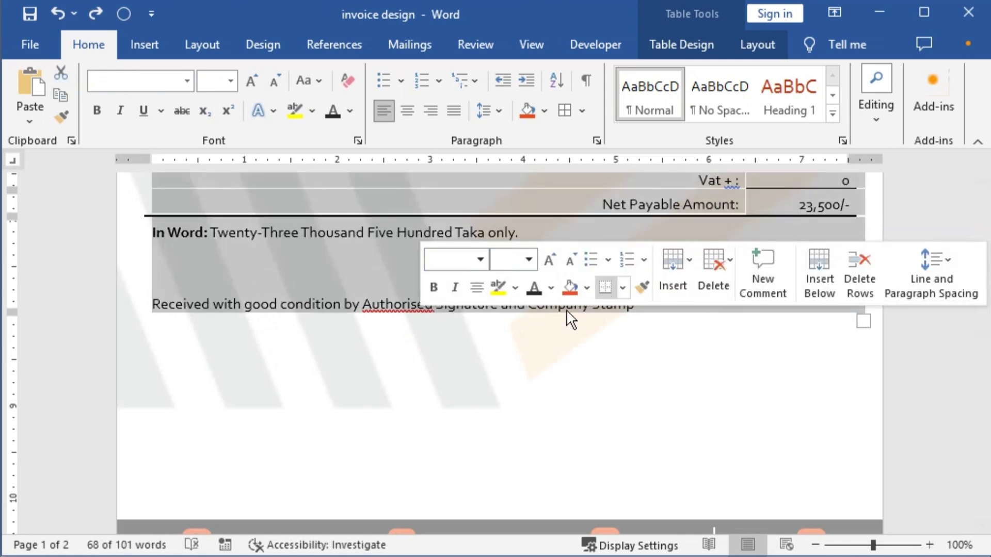
click(222, 291)
click(540, 234)
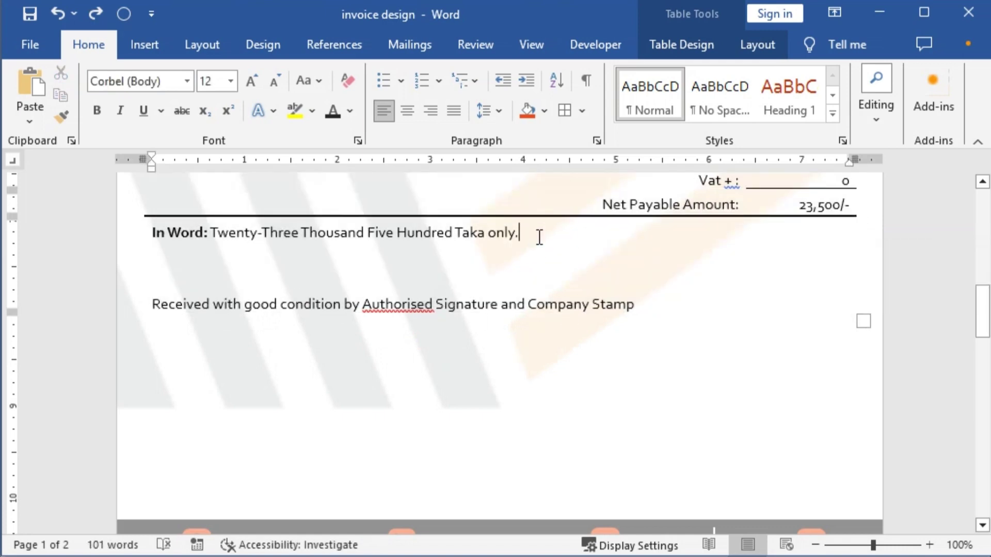
key(Delete)
key(Delete)
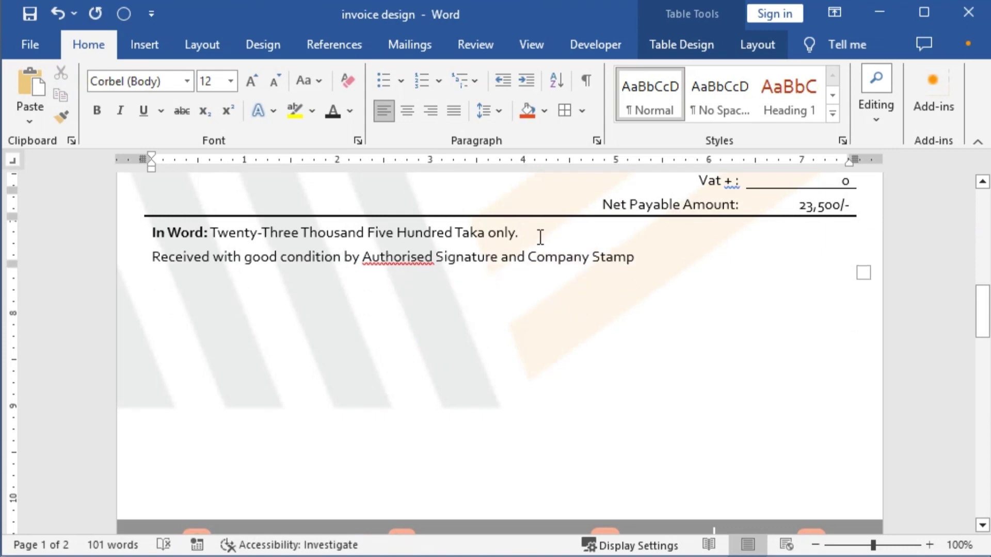
key(Delete)
key(Return)
Cut the Received line and paste it onto a lower blank line.
shift+click(639, 258)
key(Delete)
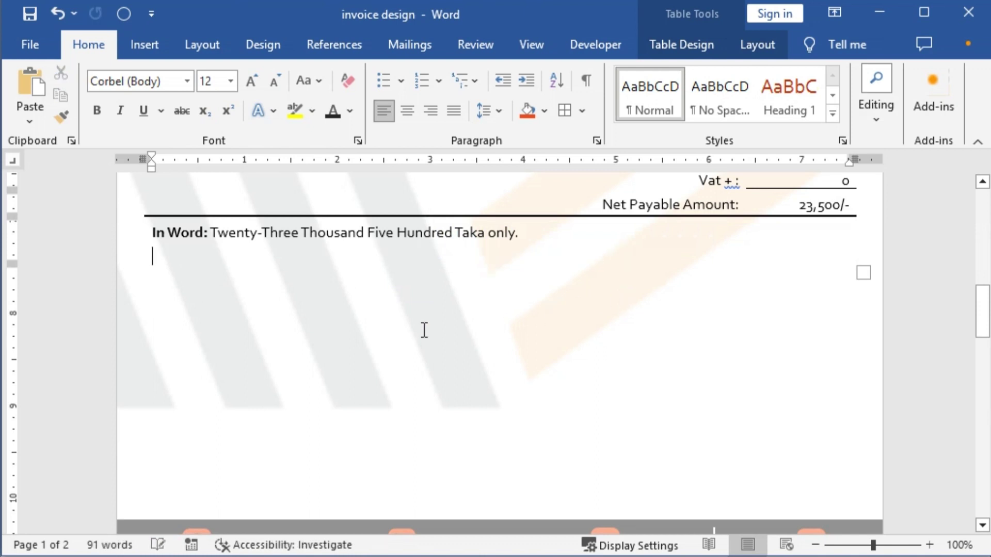
click(172, 329)
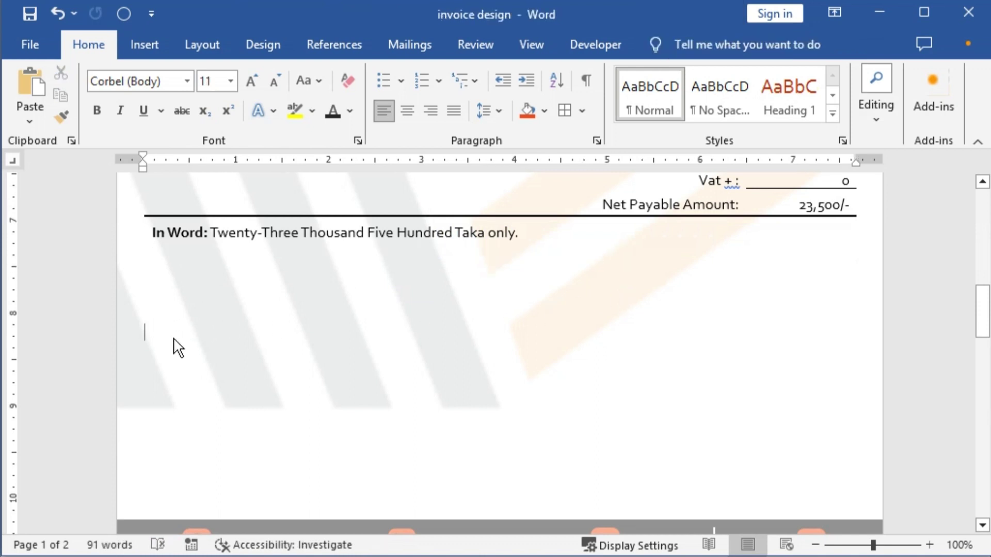
text(Received with good condition by Authorised Signature and Company Stamp)
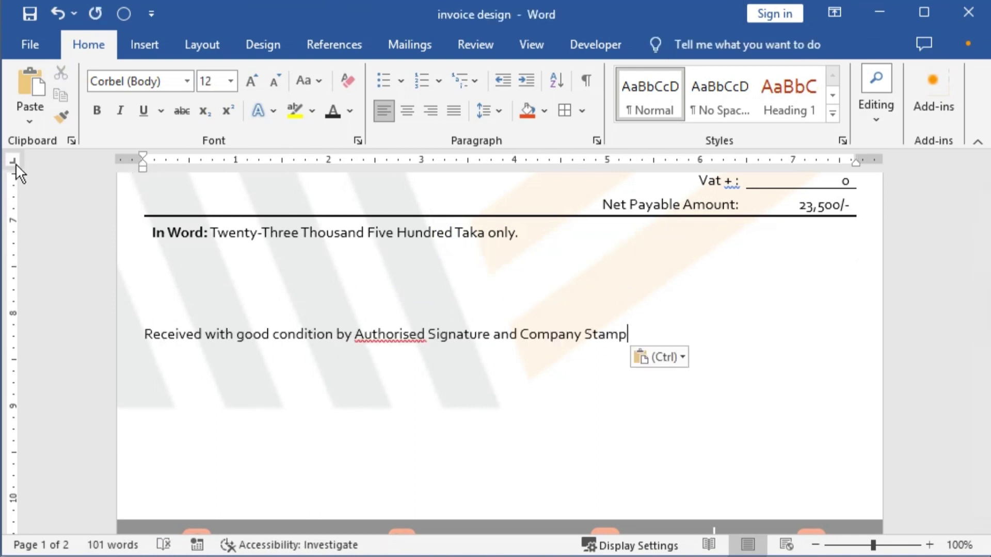
Push 'Authorised Signature and Company Stamp' to a right-margin tab stop and type an underscore signing line above.
drag(728, 162, 855, 160)
click(356, 335)
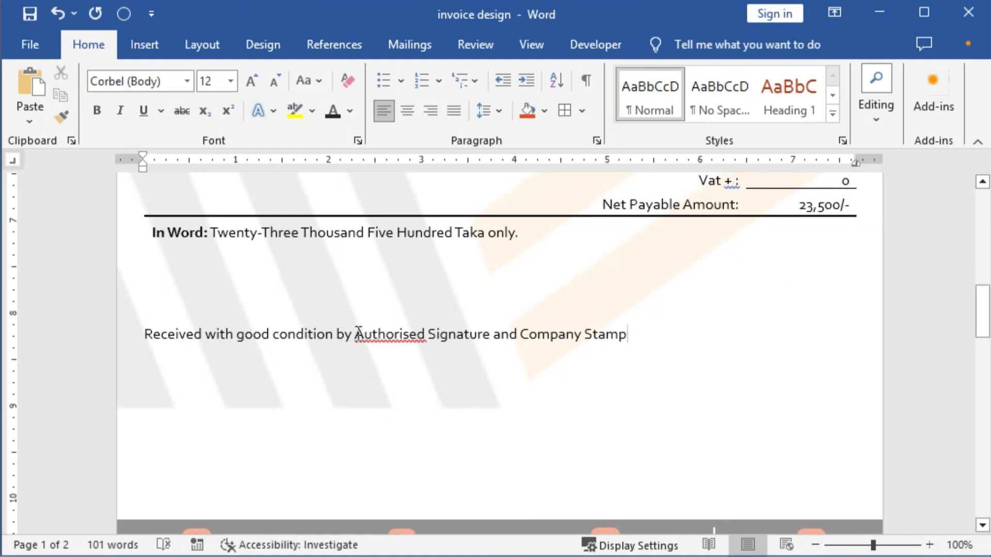
key(Tab)
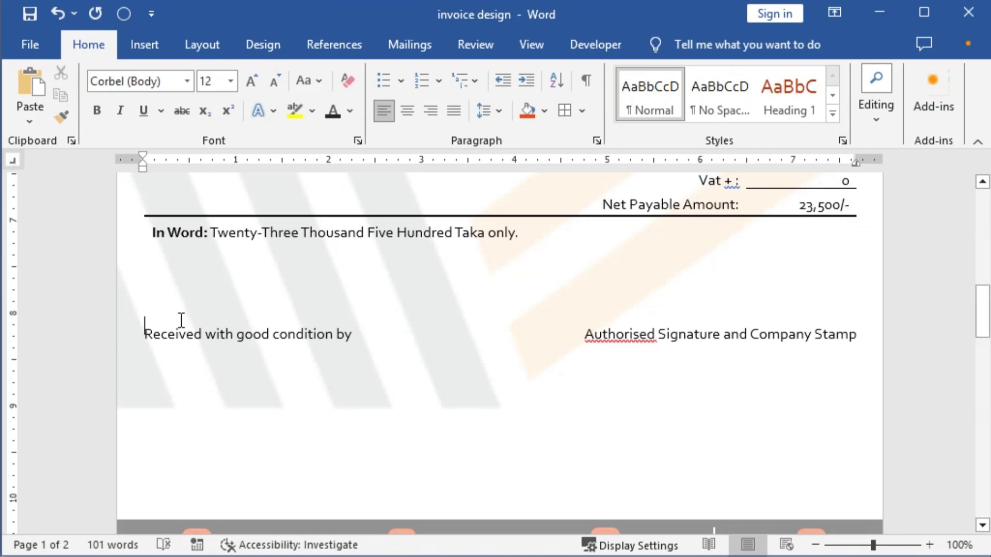
key(Return)
key(Return)
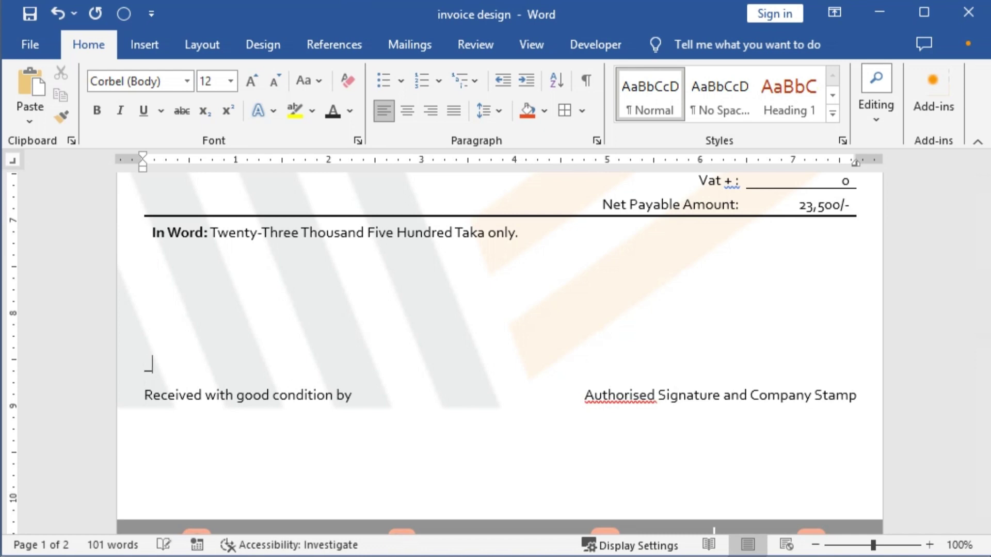
text(__)
text(_______________________)
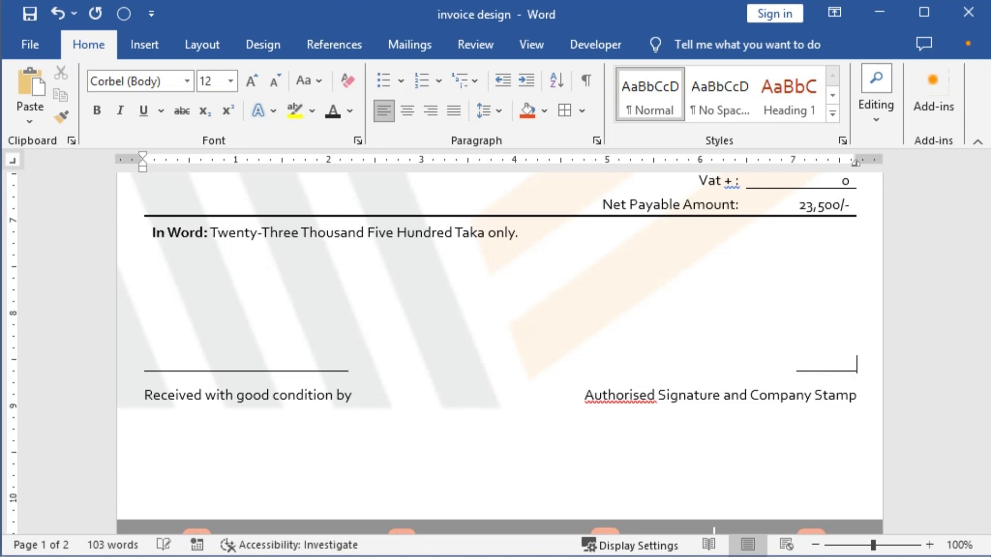
text(____________________________)
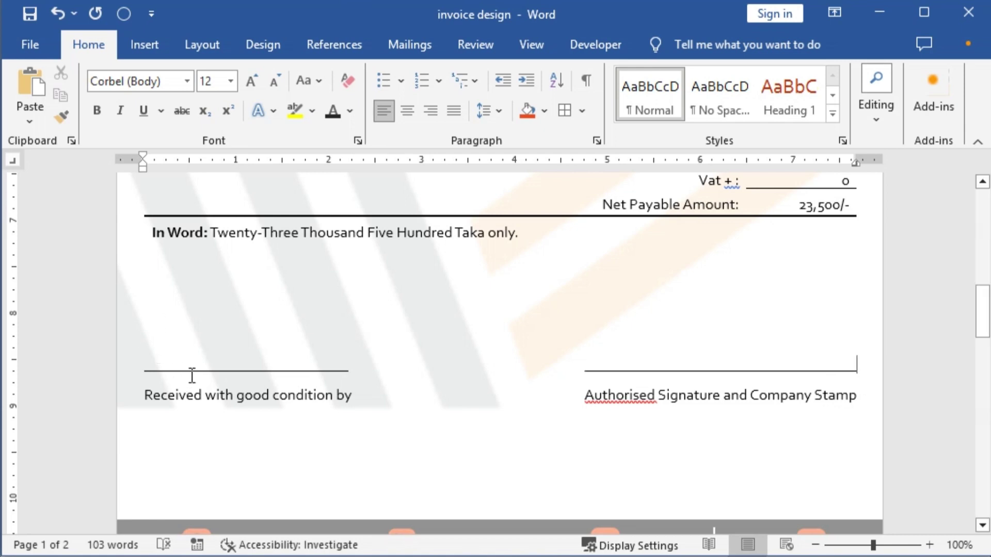
Reduce the Spacing After of the signing-line and Received label paragraphs.
drag(191, 376, 178, 400)
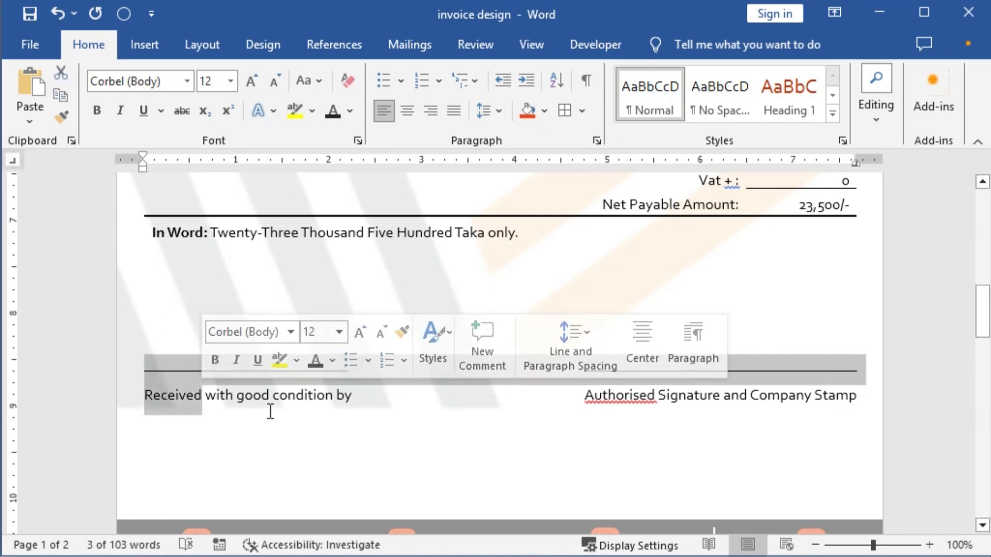
click(597, 140)
double_click(402, 314)
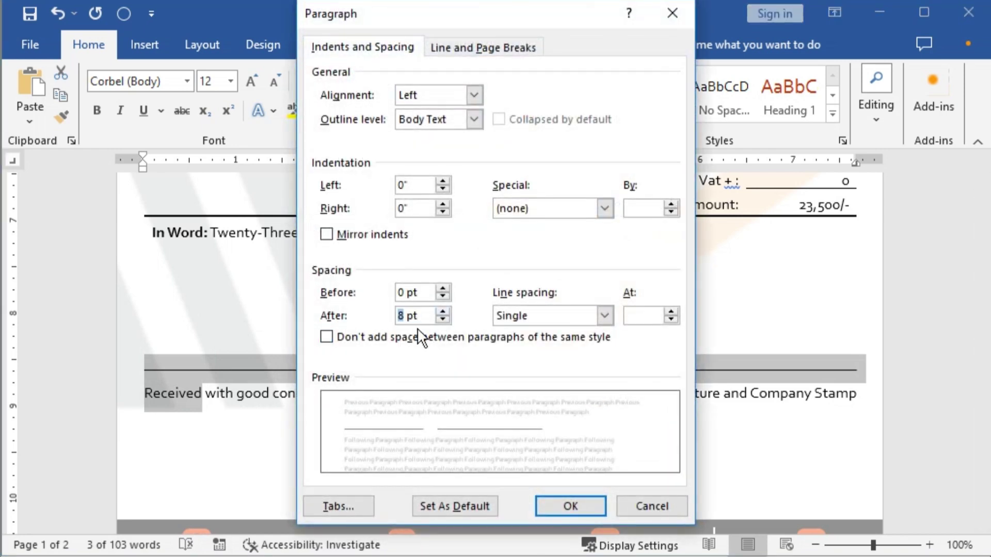
key(Return)
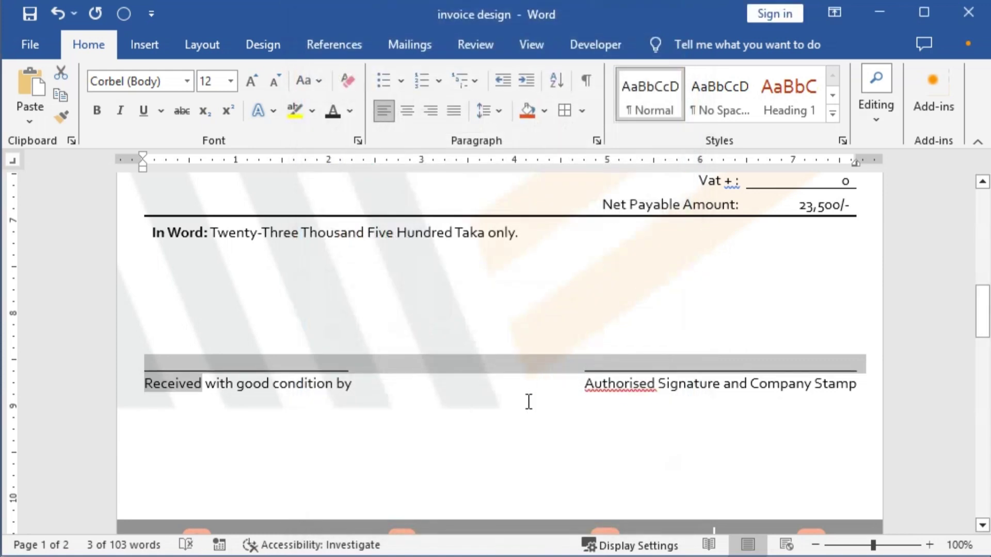
click(602, 383)
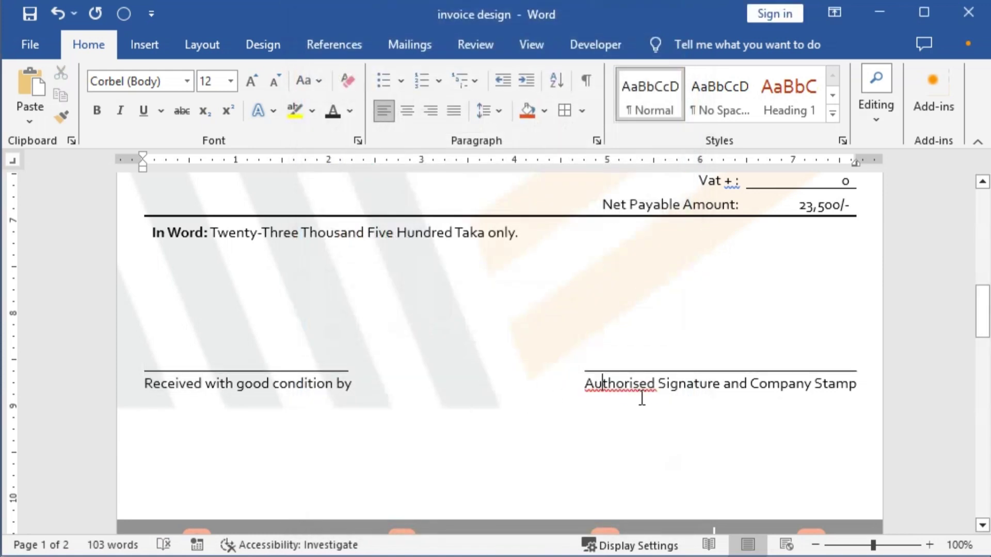
click(863, 394)
scroll(871, 391, down, 3)
key(Return)
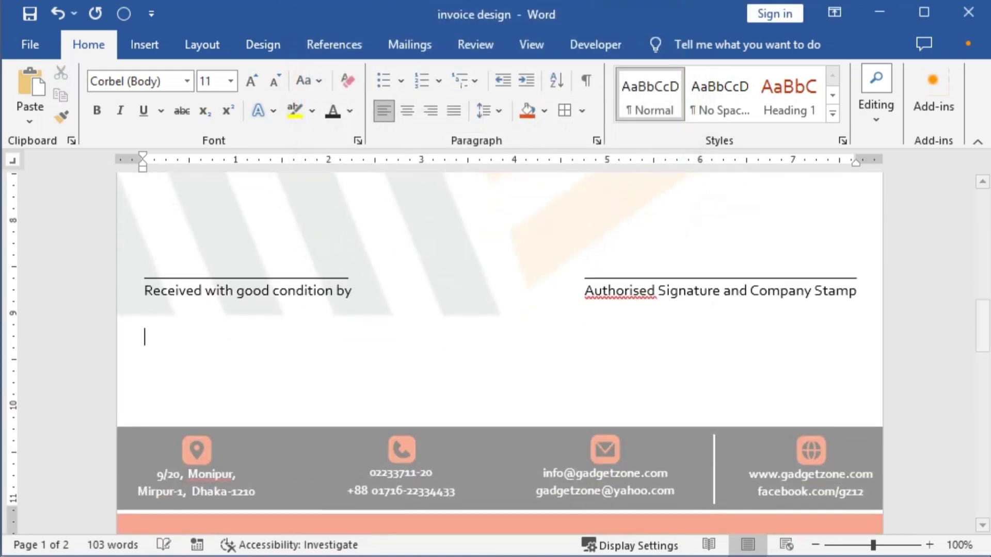
key(Return)
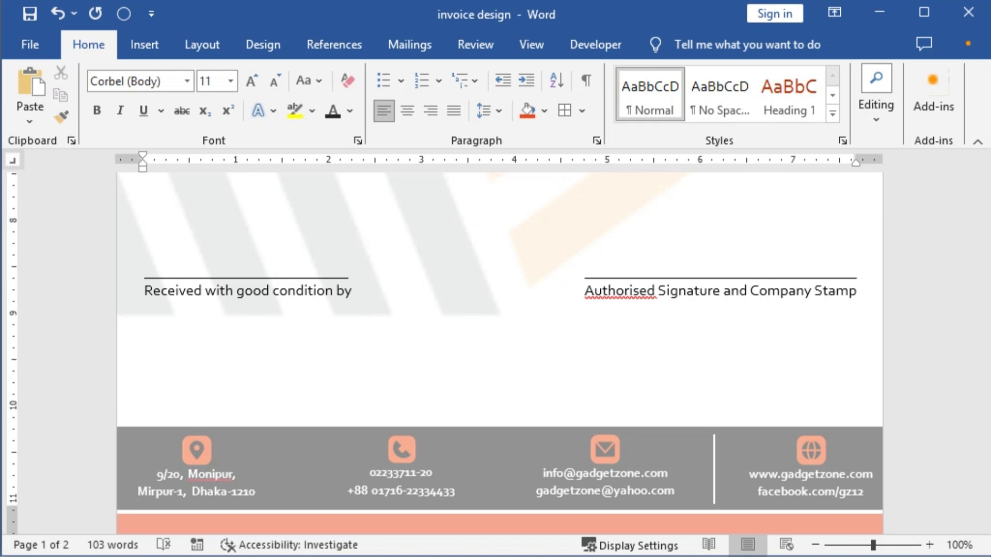
Type the warranty disclaimer ending 'Sold Goods are not returnable.', centre it and make it bold.
text(No w)
text(arranty for)
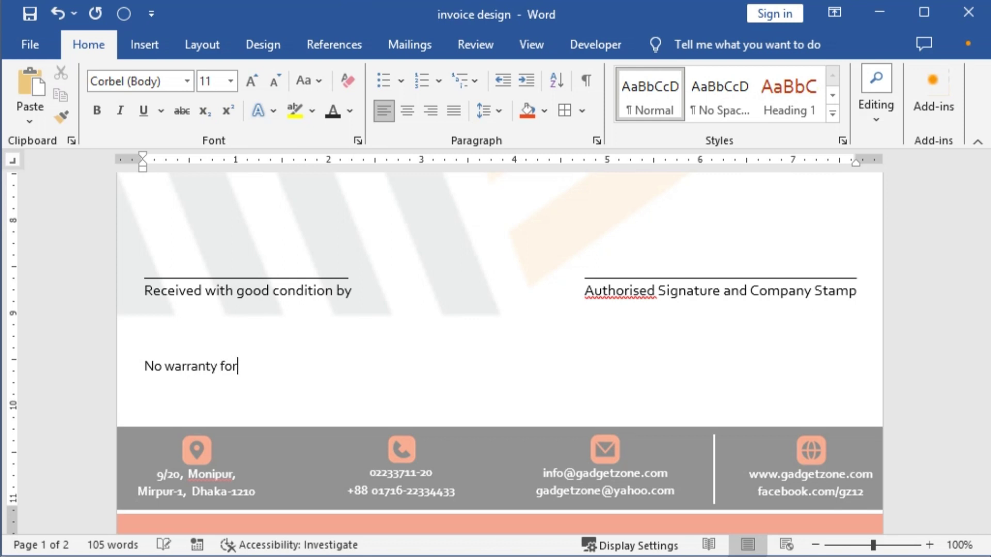
text( sticker removed items, Burned)
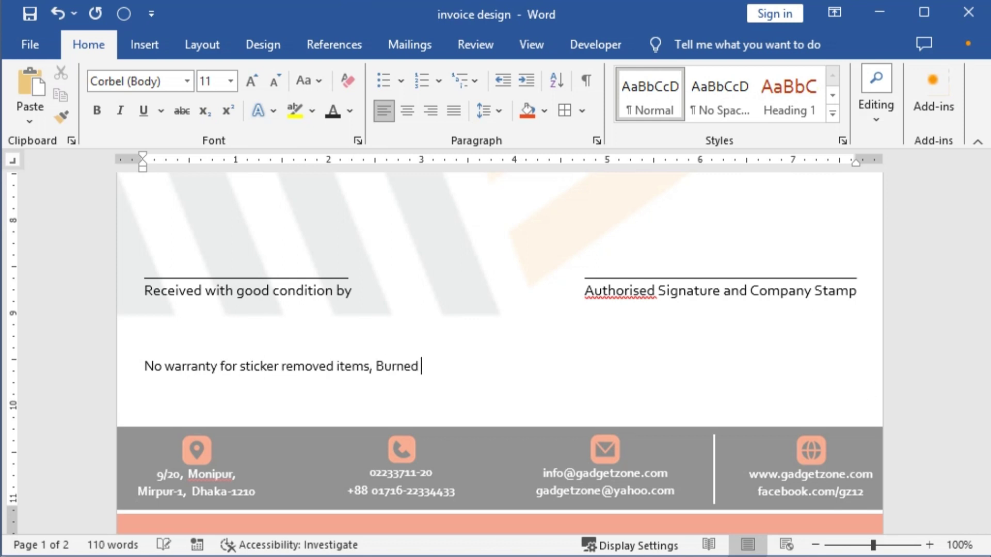
text( case, Physically damaged goods, Cas)
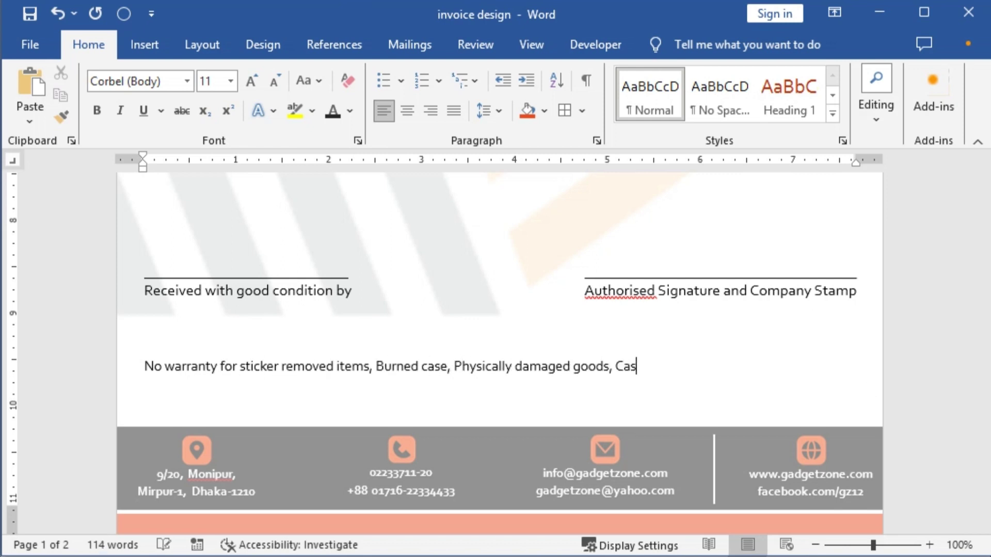
text(ing, Speaker, Keyboard, Mou)
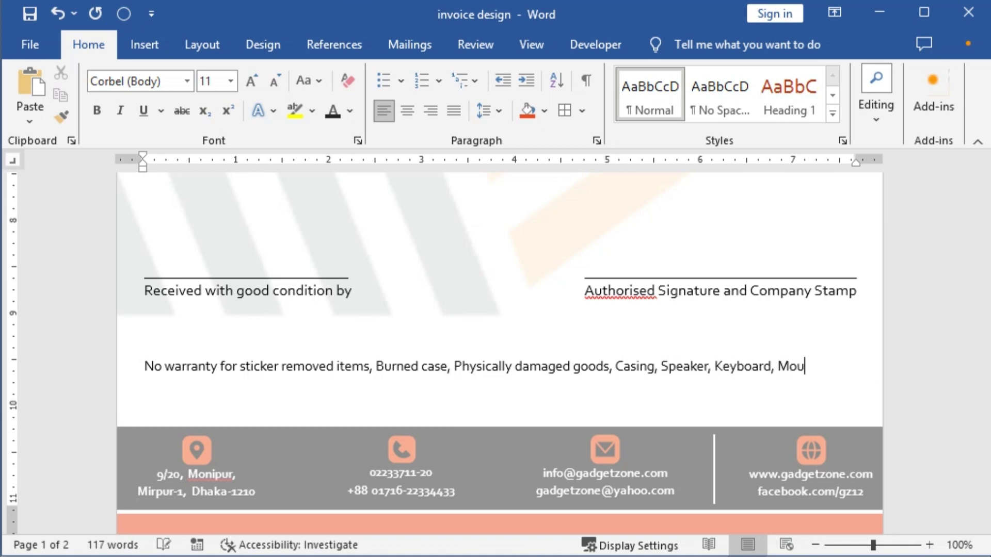
text(se, Remote & CCTV Adapter, Sold)
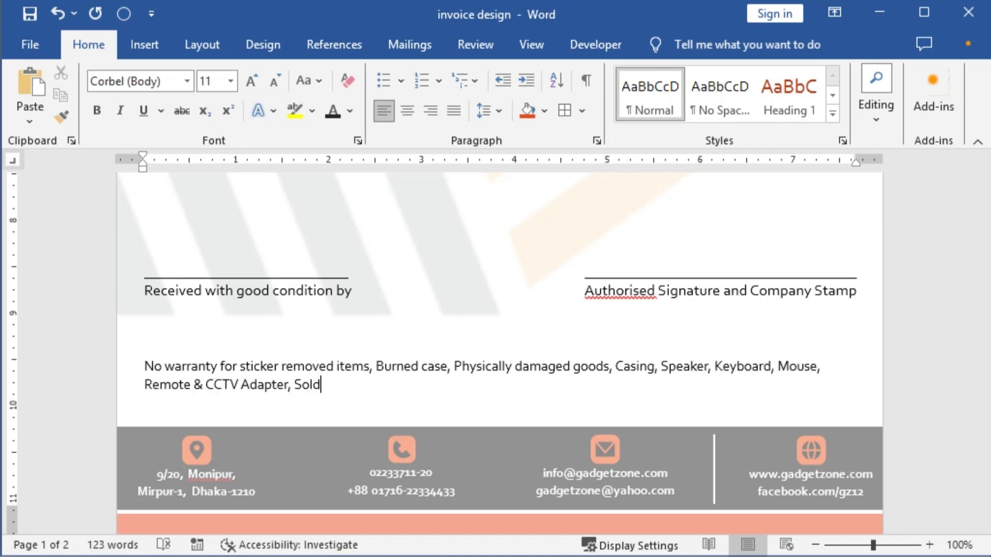
text( Goods are not retru)
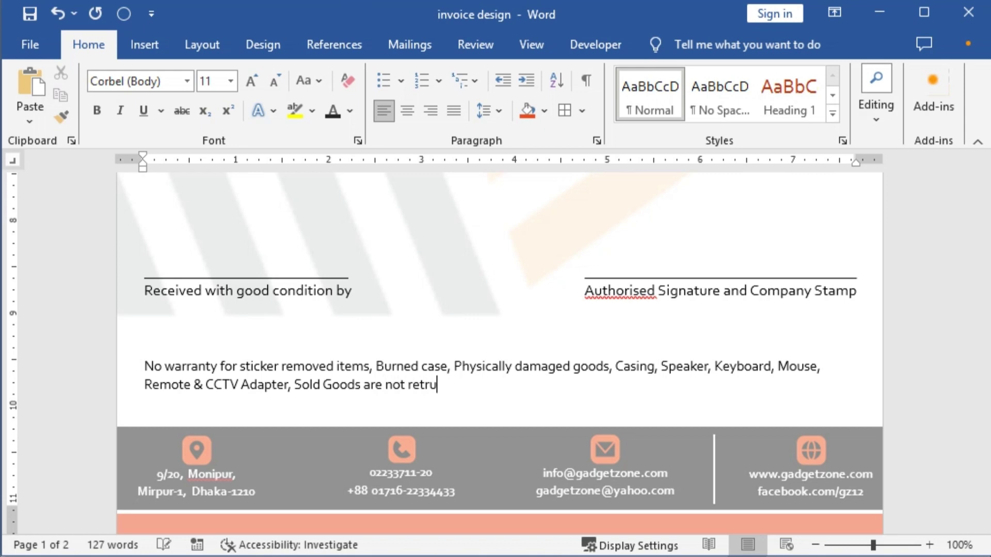
key(BackSpace)
key(BackSpace)
text(urnab)
text(le.)
key(ctrl+e)
triple_click(871, 390)
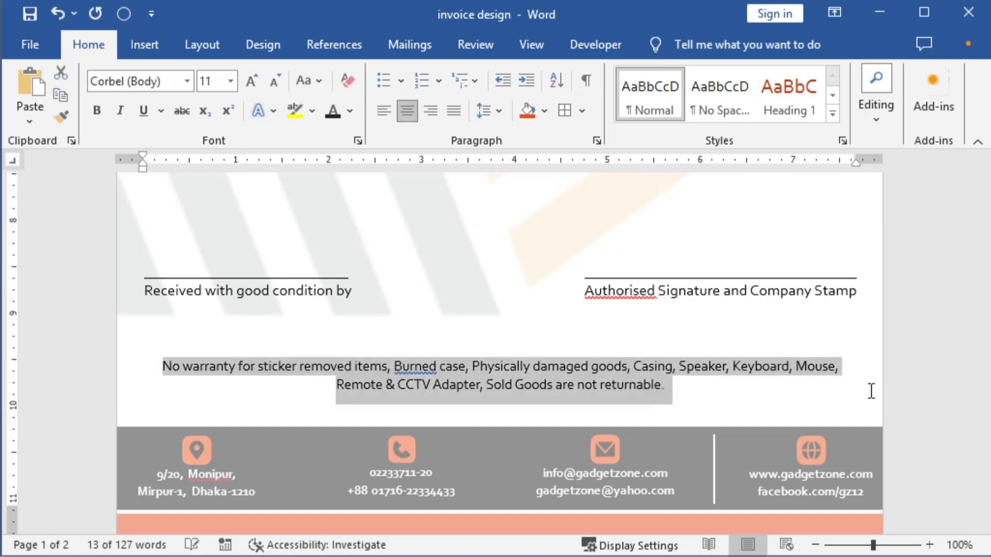
key(ctrl+b)
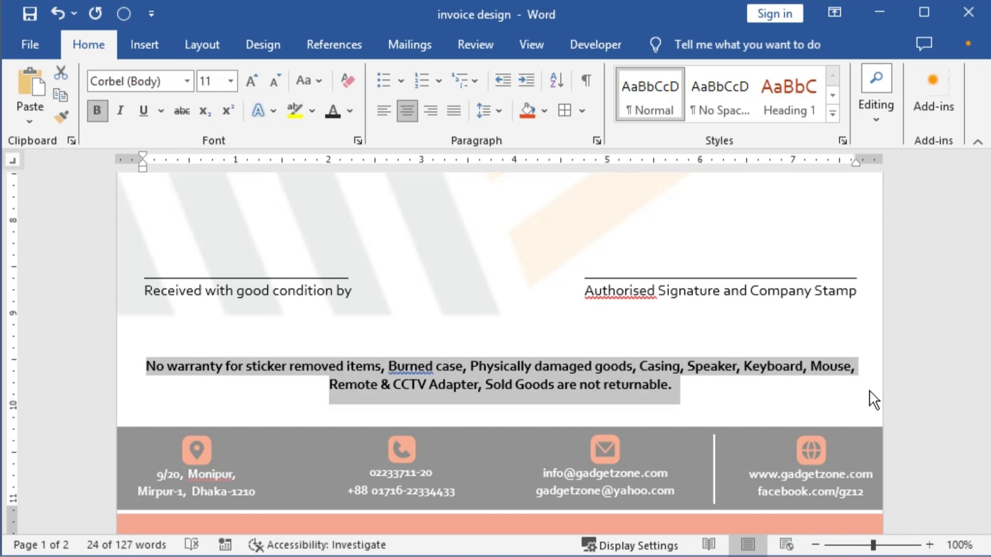
click(248, 392)
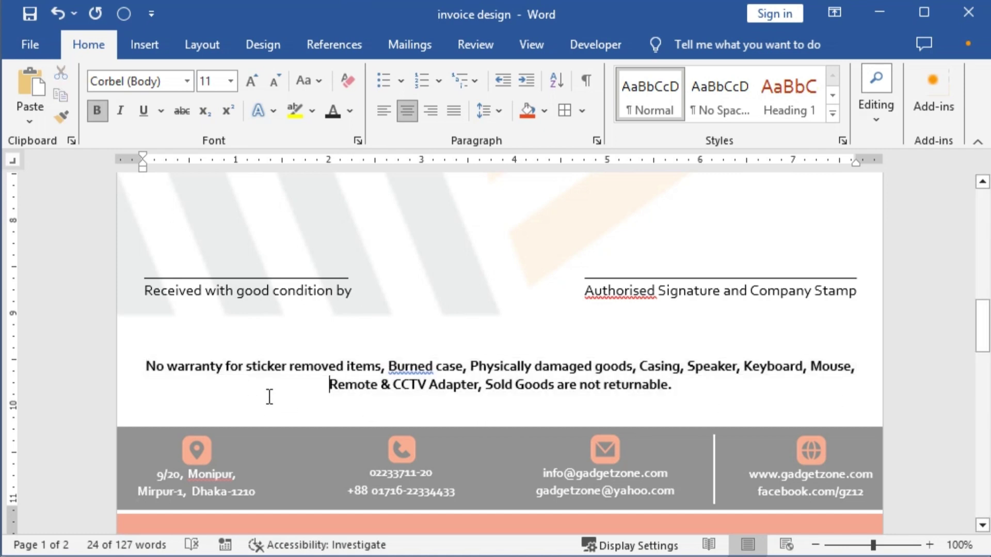
Draw a rounded rectangle over the warranty text.
click(159, 52)
click(279, 75)
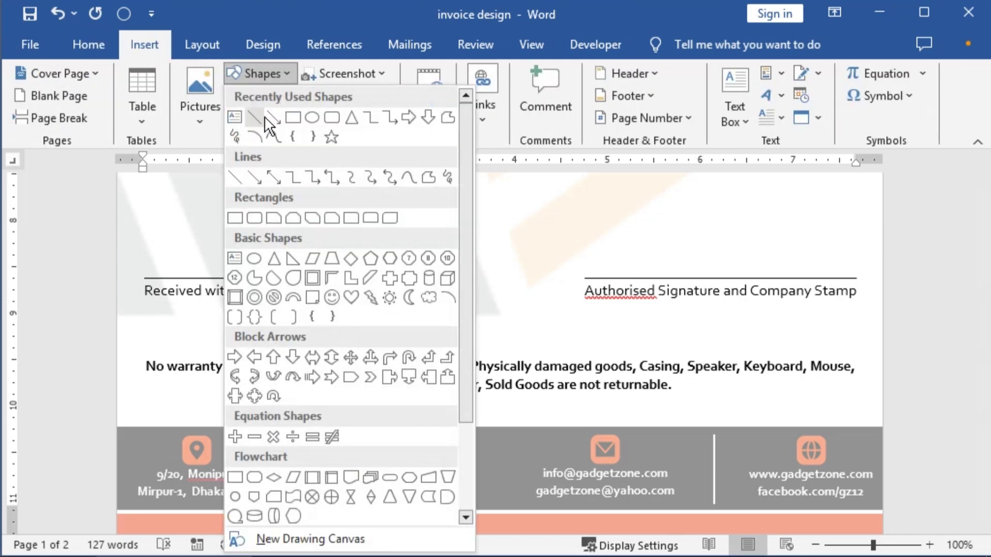
click(330, 120)
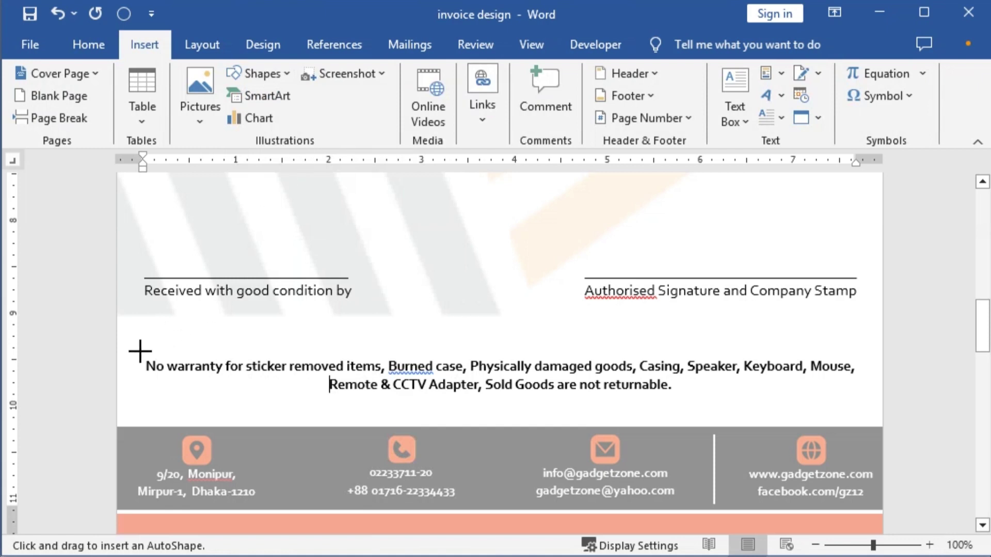
mouse_move(138, 348)
mouse_down()
mouse_move(205, 367)
mouse_move(880, 395)
mouse_up()
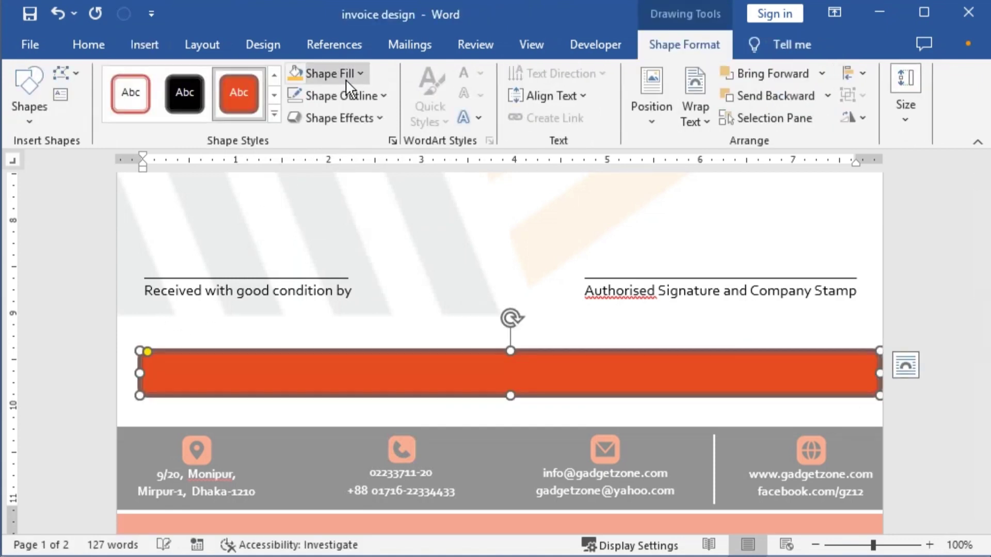
Set the rounded box's Shape Fill to No Fill and bring up its More Lines outline settings.
click(361, 73)
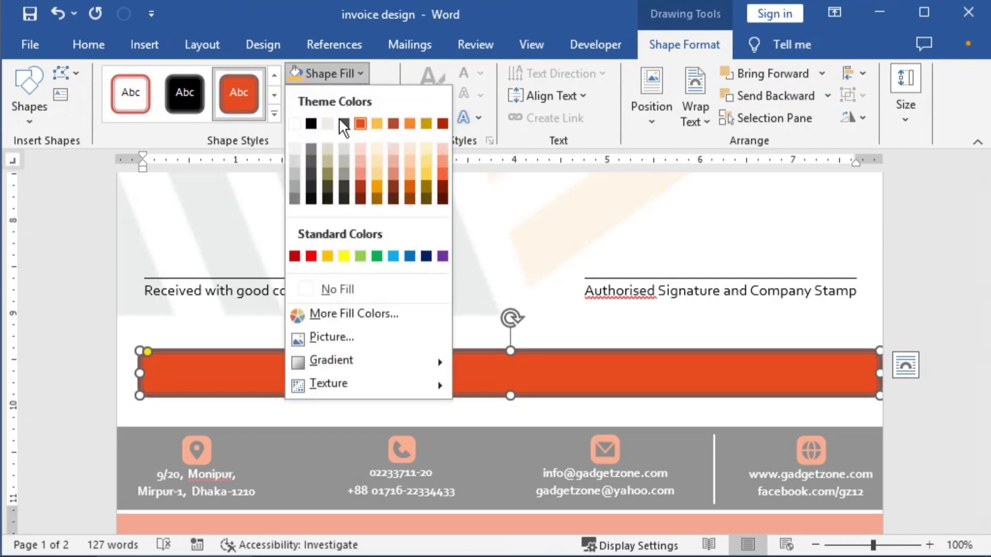
click(343, 289)
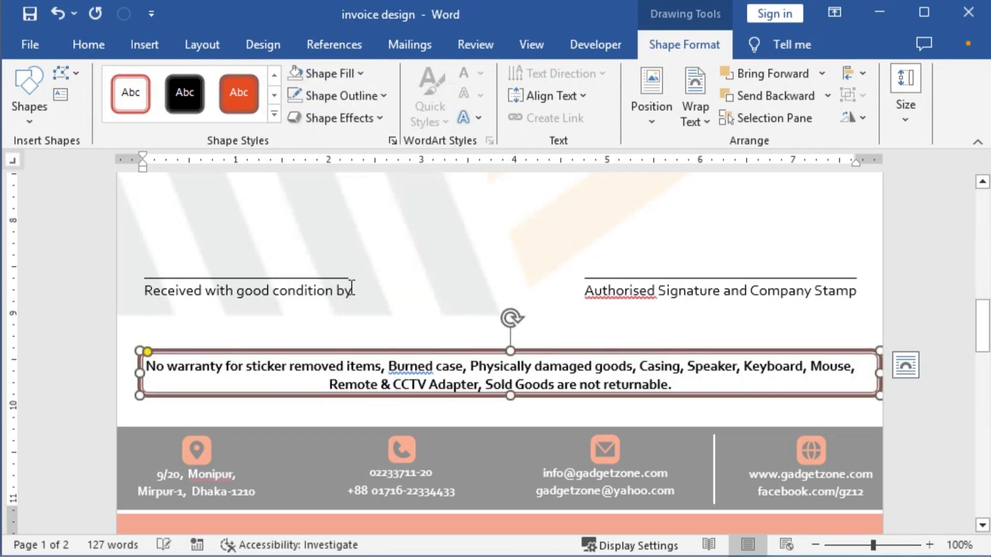
click(383, 98)
mouse_move(327, 359)
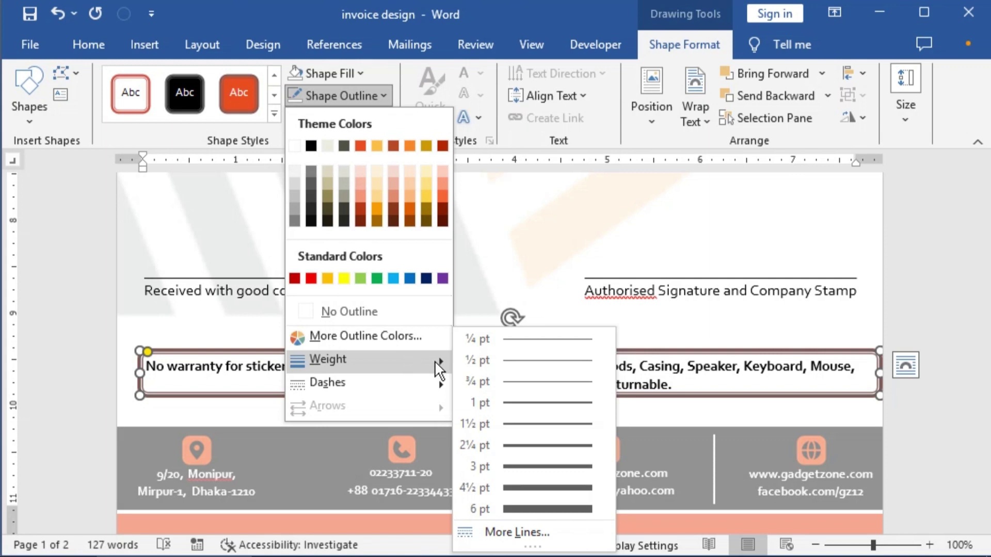
click(503, 531)
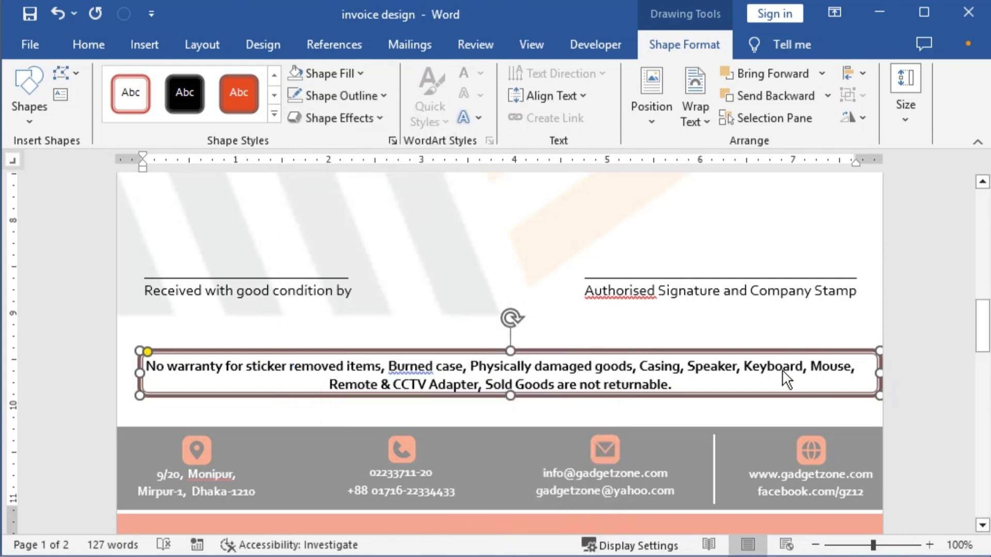
Make the box border a single line, 1 pt wide.
click(948, 448)
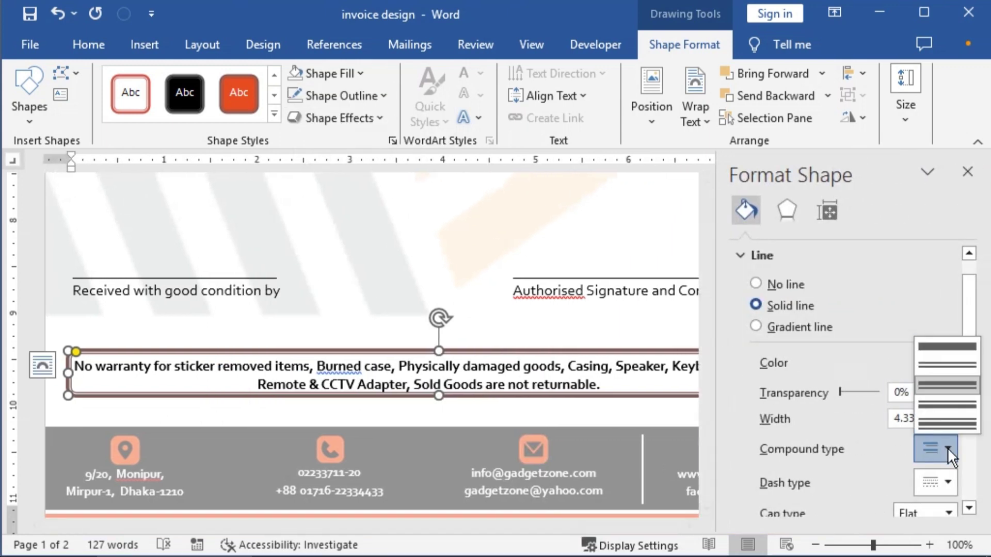
click(952, 353)
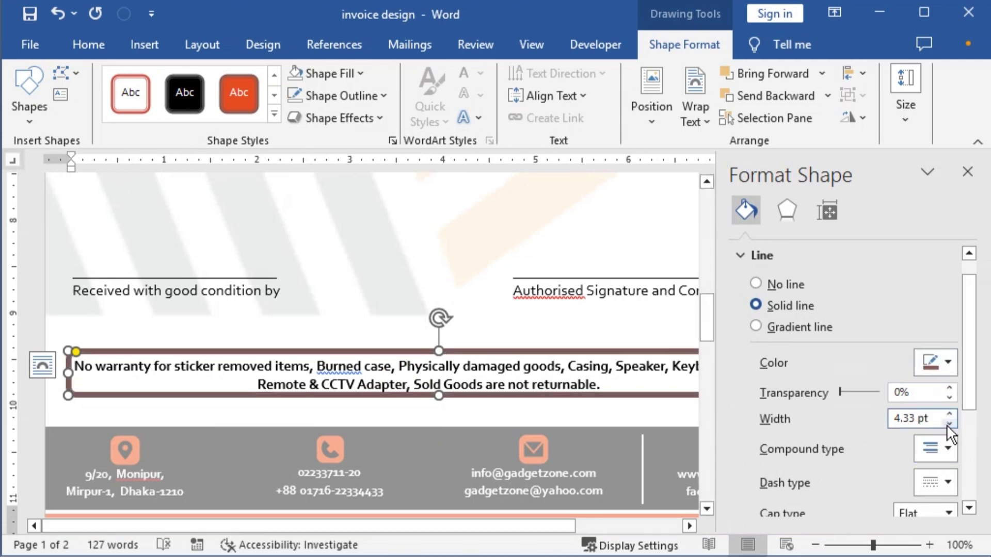
click(949, 425)
drag(917, 418, 856, 408)
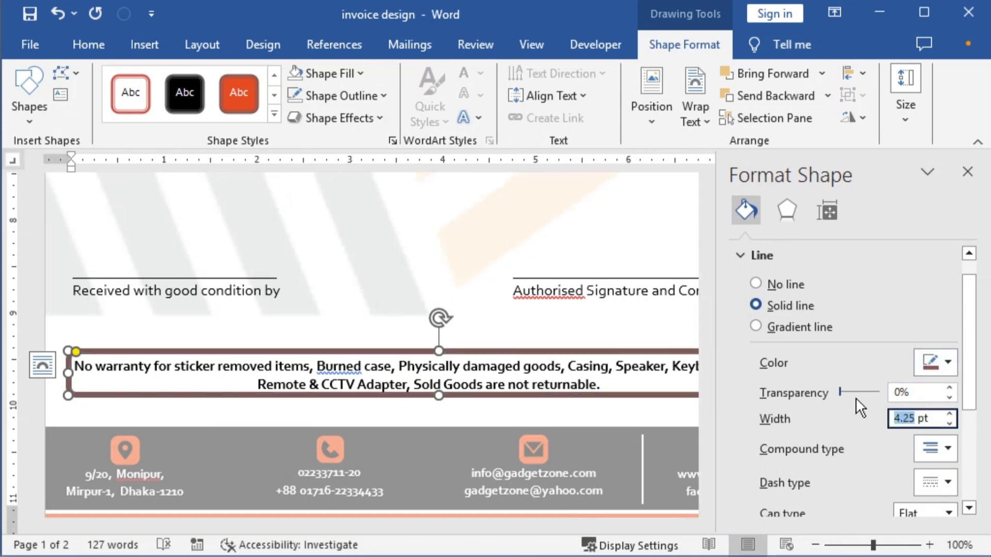
text(1)
key(shift+Tab)
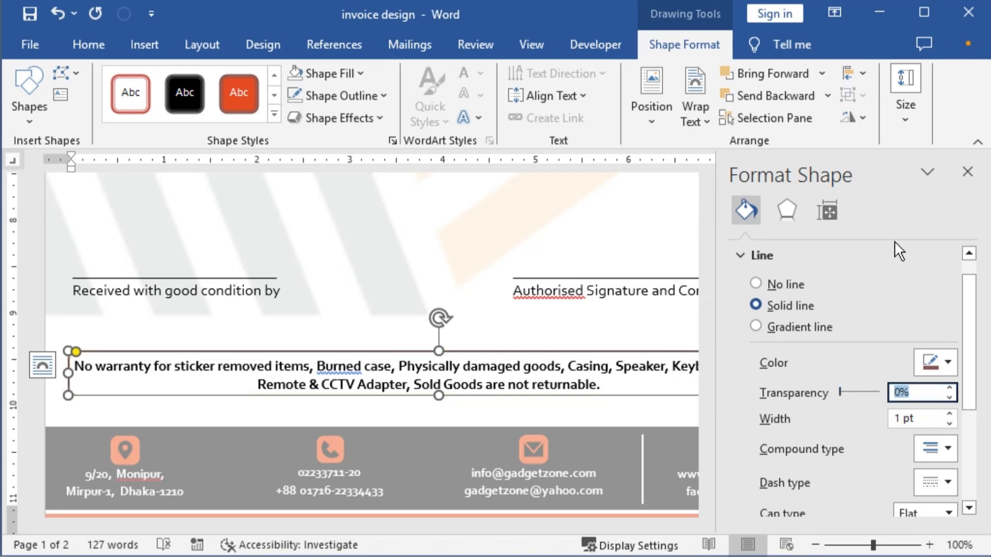
click(967, 172)
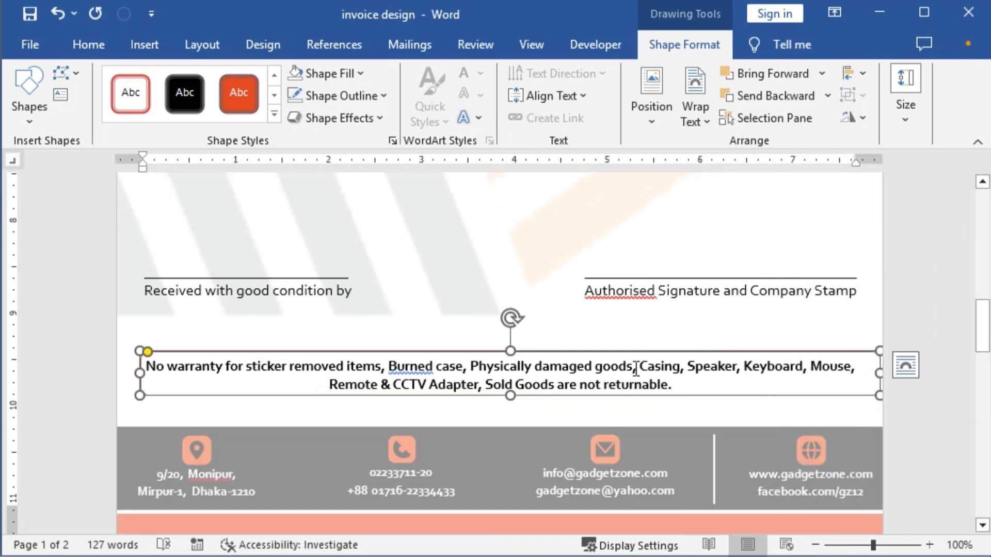
Change the warranty box outline colour to orange-red.
click(624, 292)
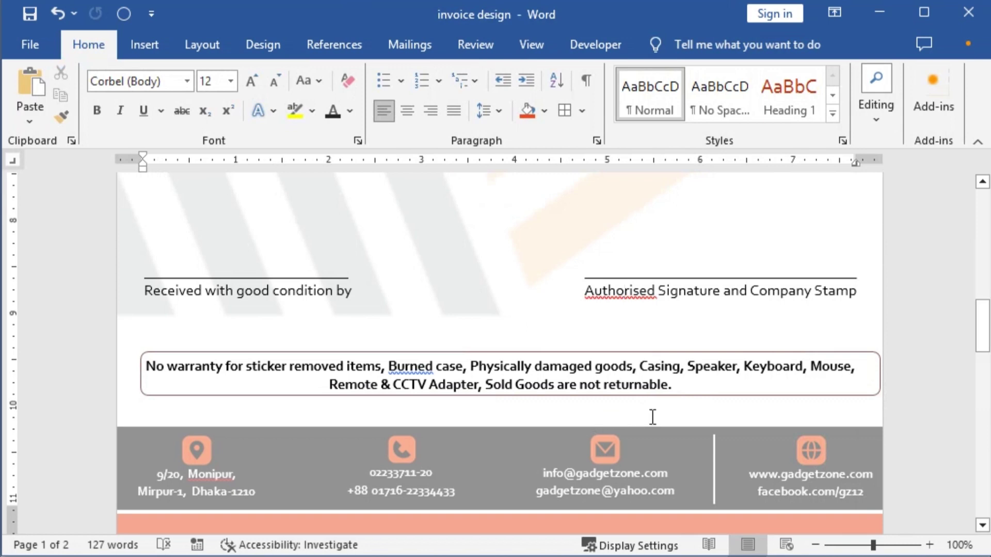
click(699, 395)
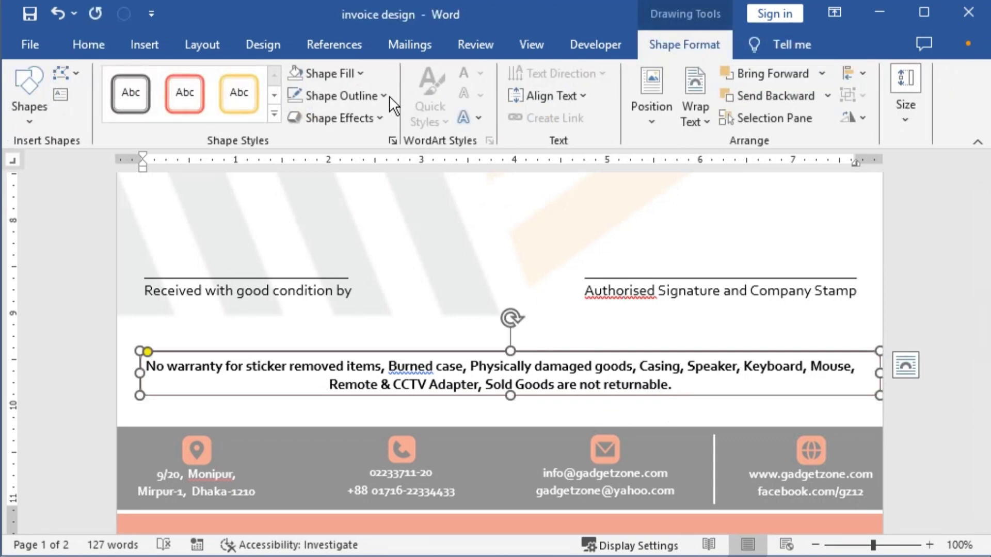
click(382, 96)
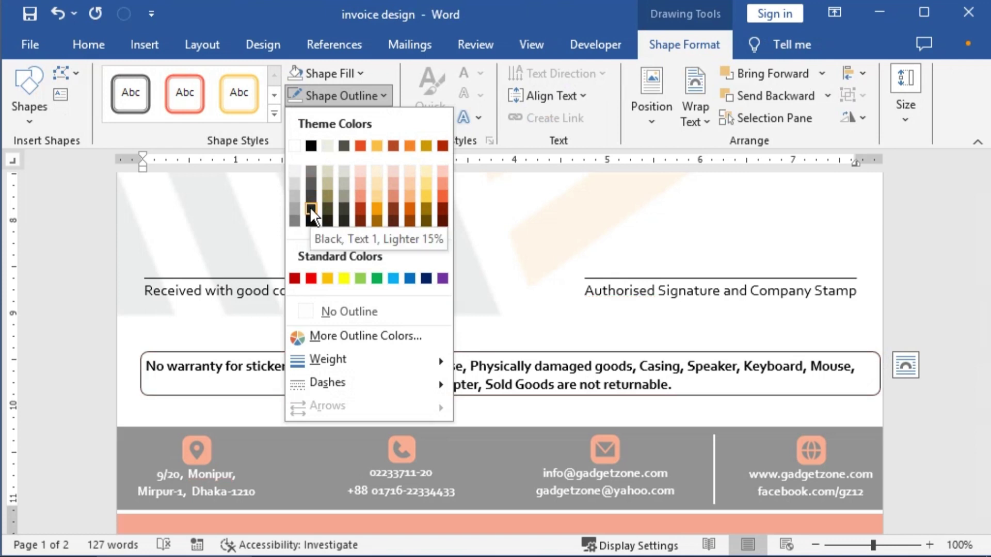
click(360, 146)
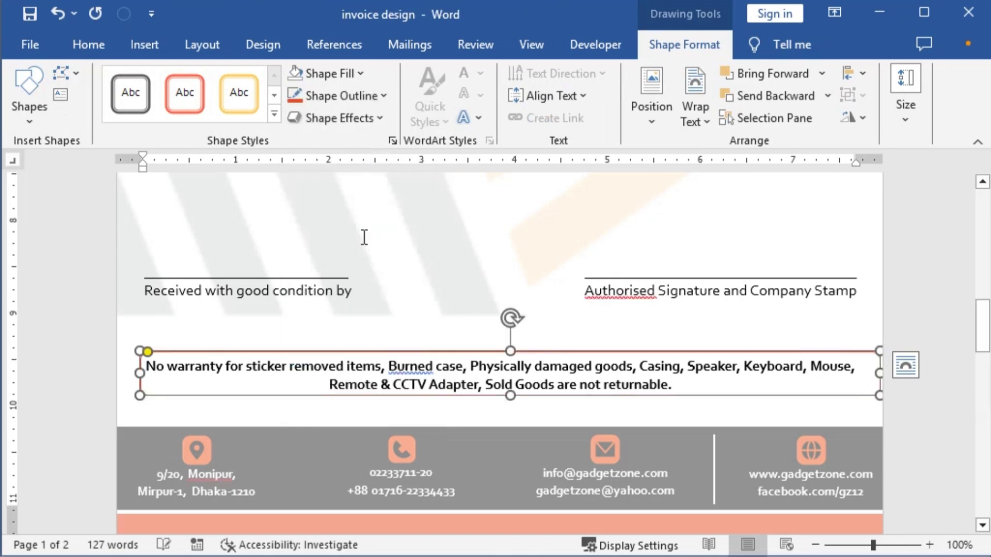
click(619, 413)
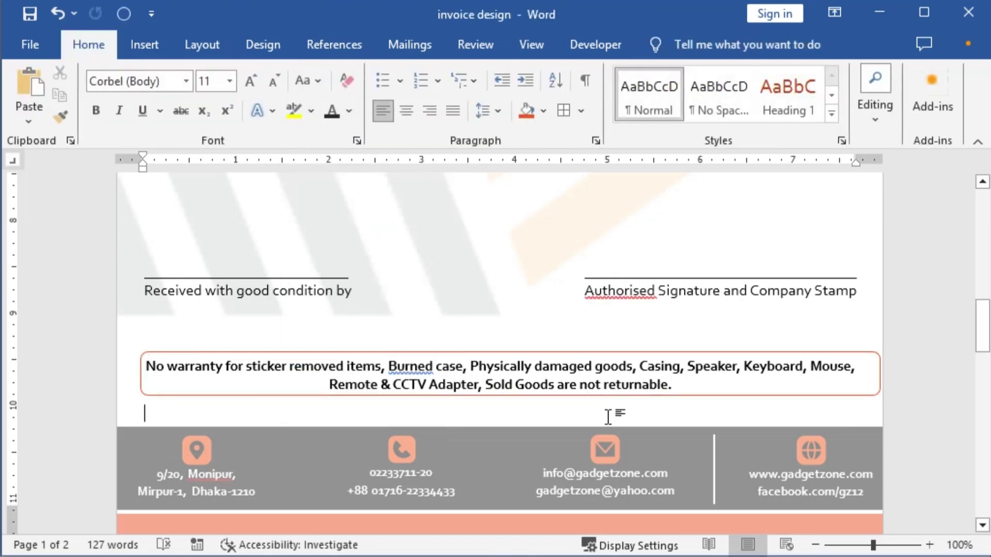
Nudge the warranty box two steps left and one step down.
click(867, 354)
key(Left)
key(Left)
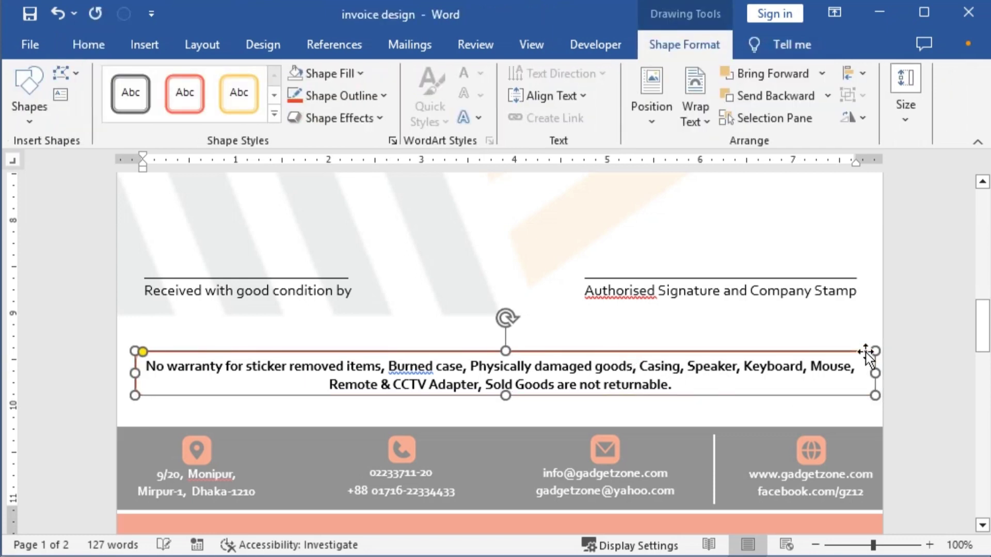
key(Left)
key(Left)
key(Left)
key(Left)
key(Down)
key(Down)
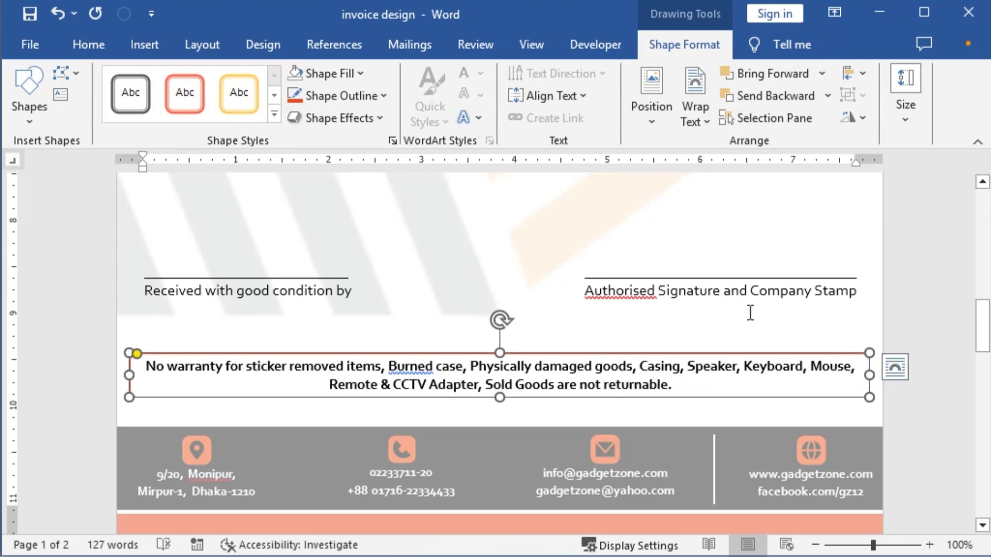
click(747, 292)
ctrl+scroll(697, 336, down, 1)
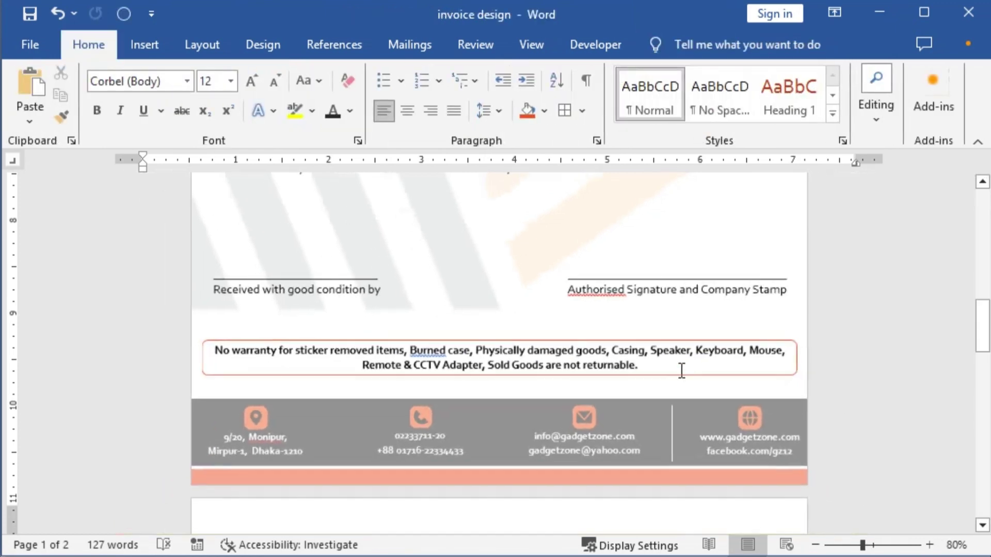
ctrl+scroll(645, 382, down, 1)
scroll(596, 398, up, 4)
scroll(597, 397, up, 3)
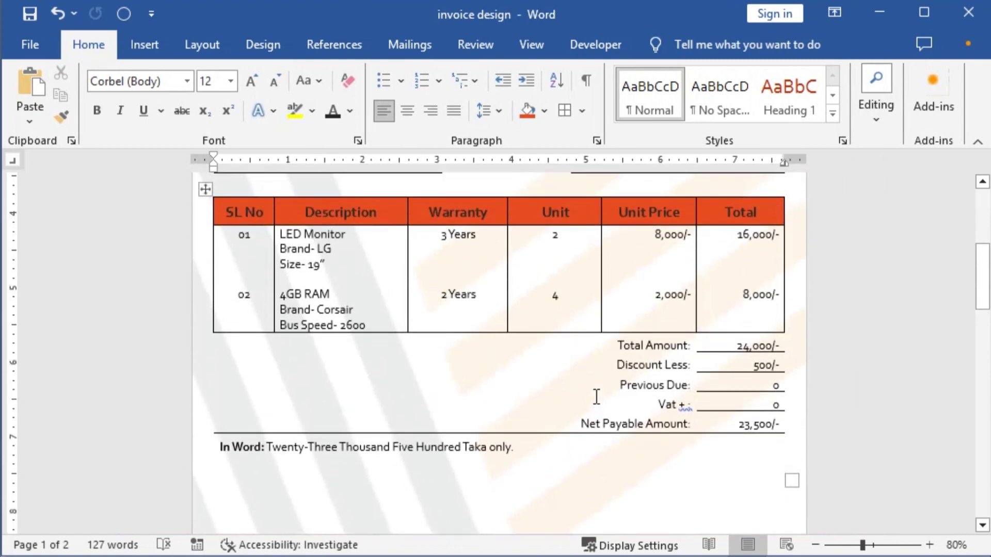
scroll(597, 397, up, 4)
scroll(596, 397, up, 4)
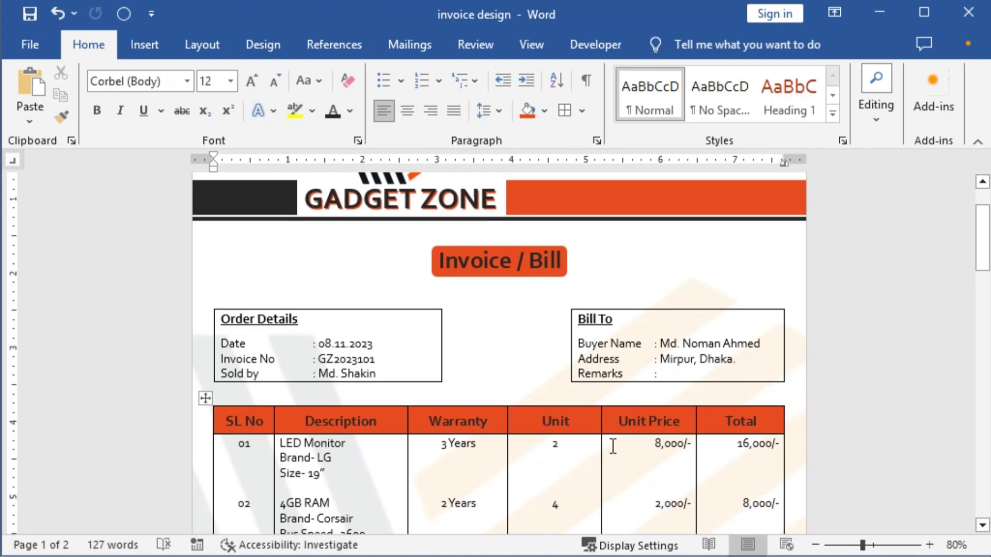
key(ctrl+p)
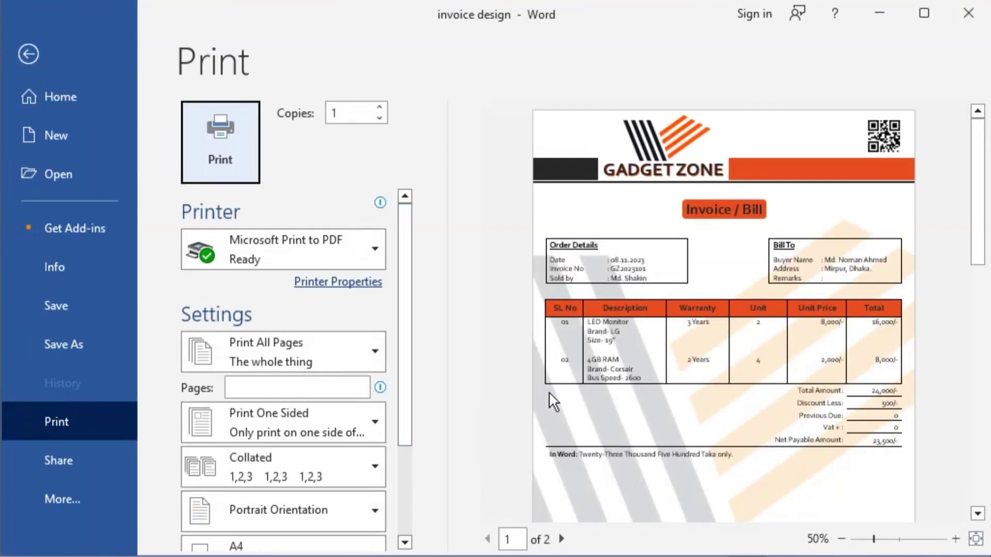
scroll(805, 346, down, 3)
scroll(810, 400, down, 3)
scroll(817, 413, down, 3)
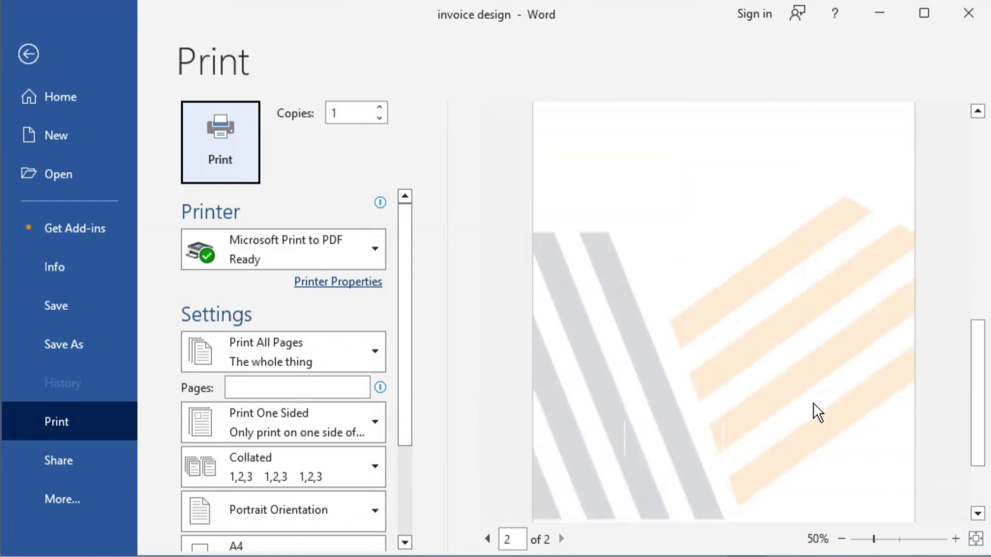
scroll(815, 405, up, 3)
scroll(814, 398, up, 1)
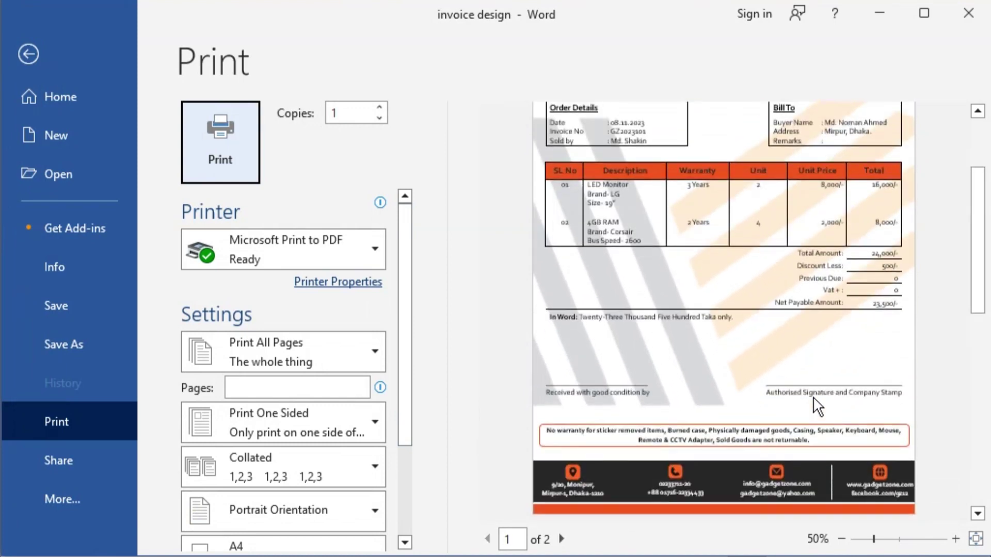
scroll(816, 405, down, 3)
Remove the blank line under the warranty box and reopen print preview showing 1 of 1 pages.
click(41, 57)
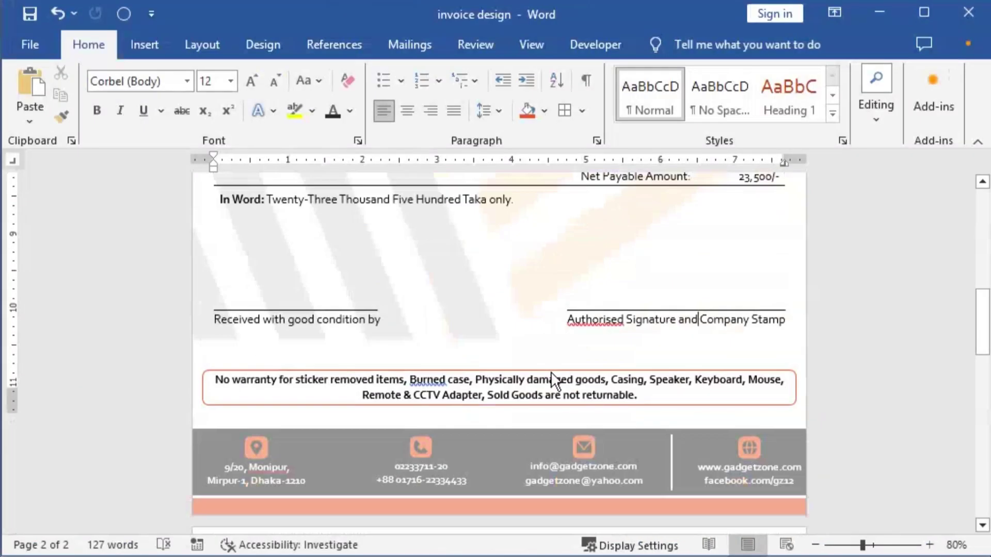
scroll(619, 387, down, 4)
scroll(644, 361, up, 1)
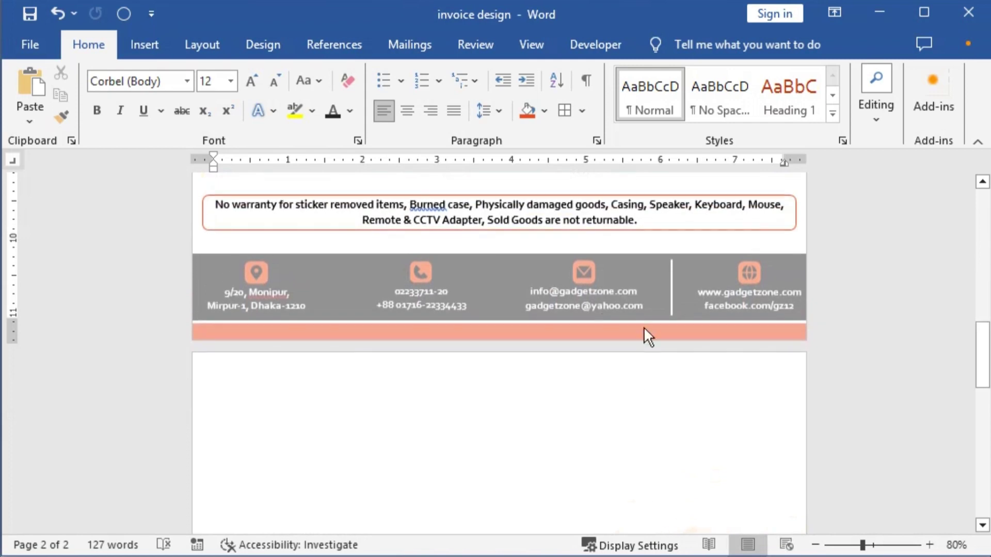
click(491, 243)
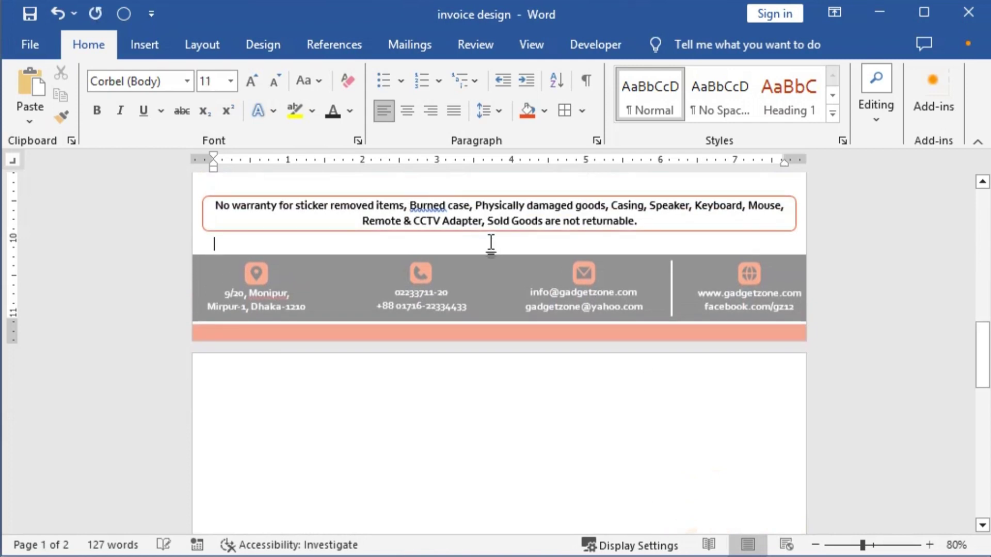
scroll(491, 243, up, 3)
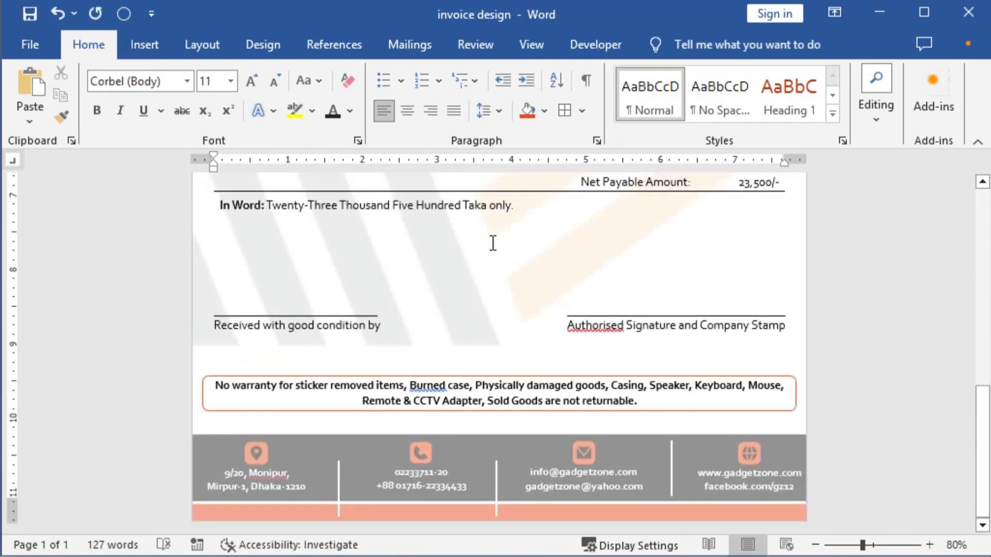
key(ctrl+p)
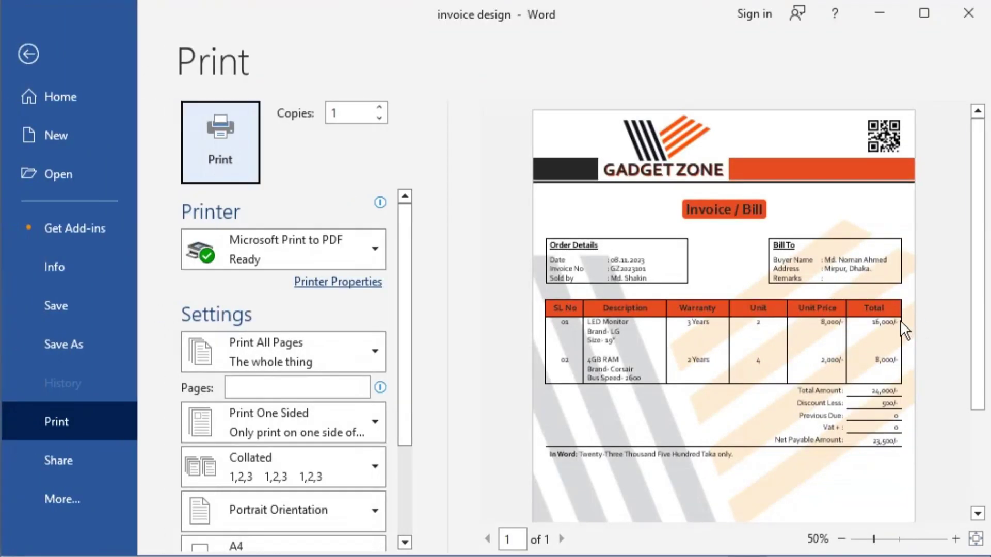
scroll(825, 371, down, 3)
scroll(743, 394, up, 3)
scroll(750, 389, down, 3)
scroll(750, 388, up, 3)
scroll(724, 311, down, 3)
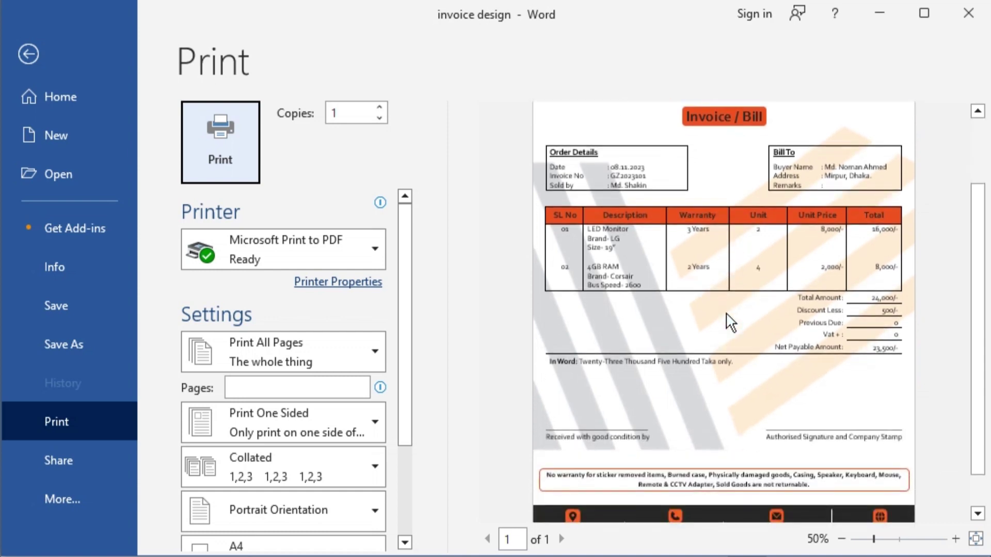